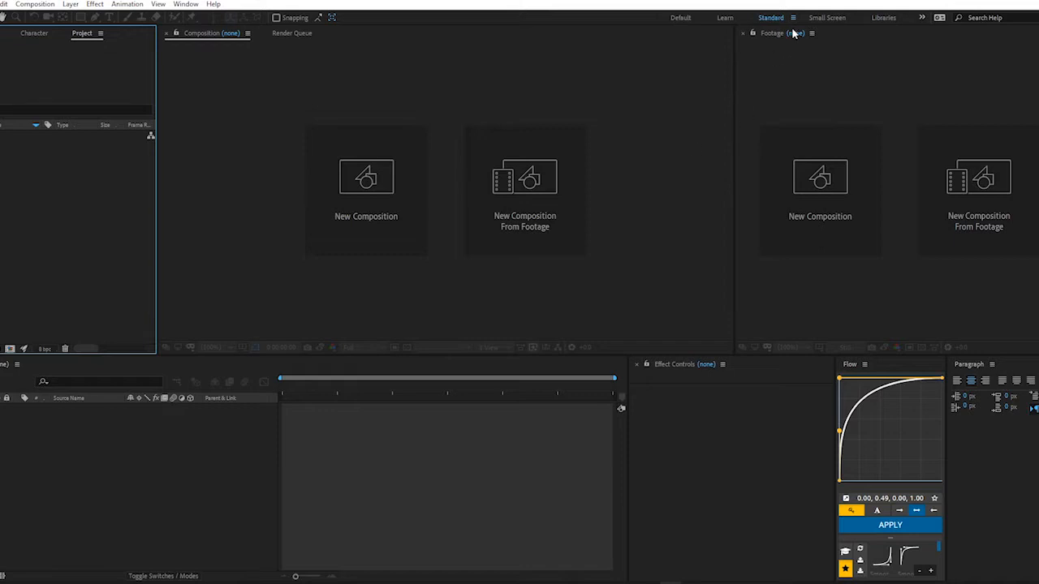
Step: Switch the interface to the Small Screen workspace
{"action": "left_click", "coordinate": [826, 18]}
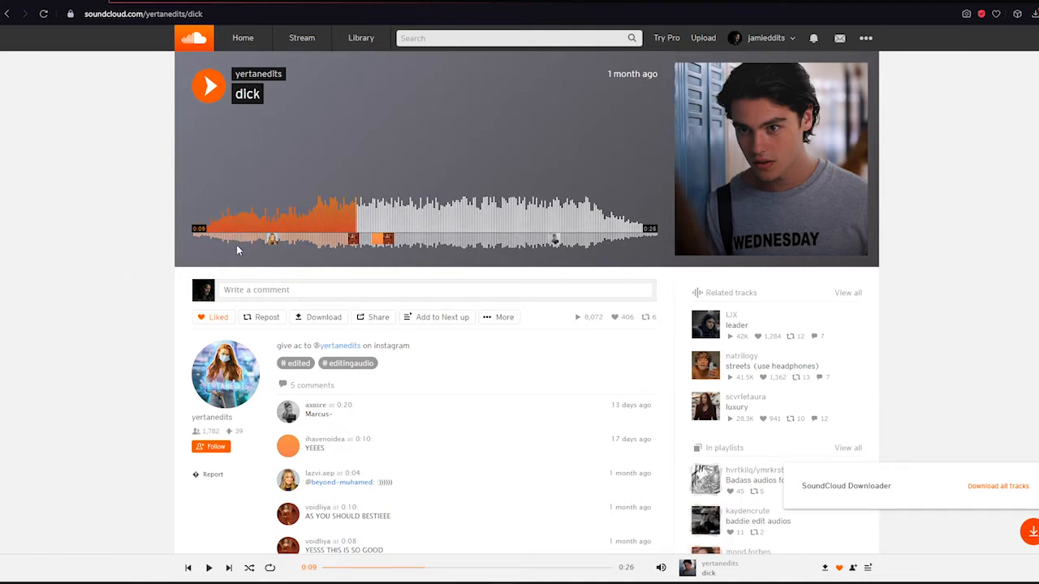
Step: In the browser, highlight the credit note under the SoundCloud track and download the audio
{"action": "left_click_drag", "start_coordinate": [274, 345], "coordinate": [415, 348]}
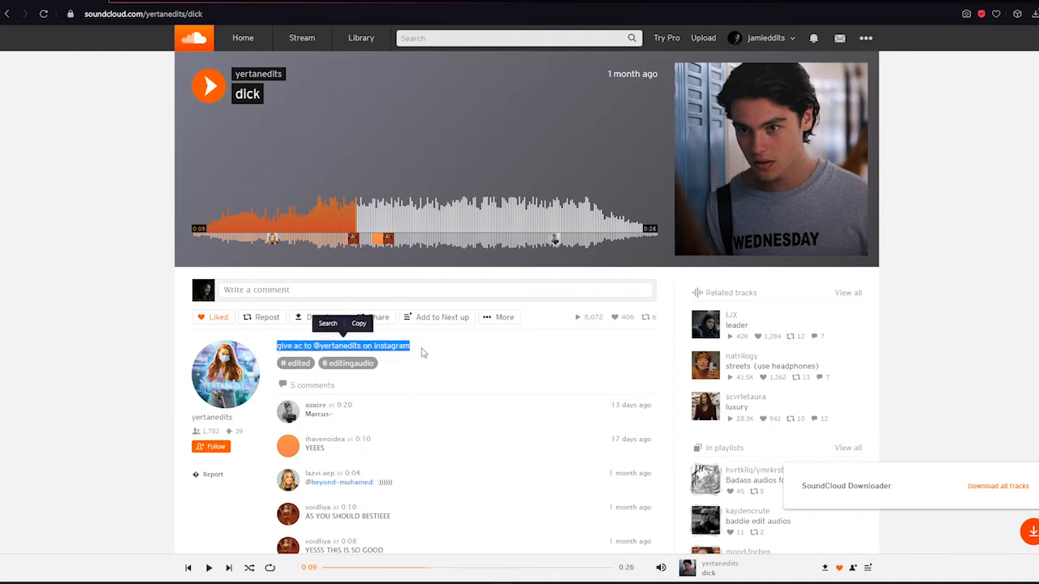
{"action": "left_click", "coordinate": [427, 355]}
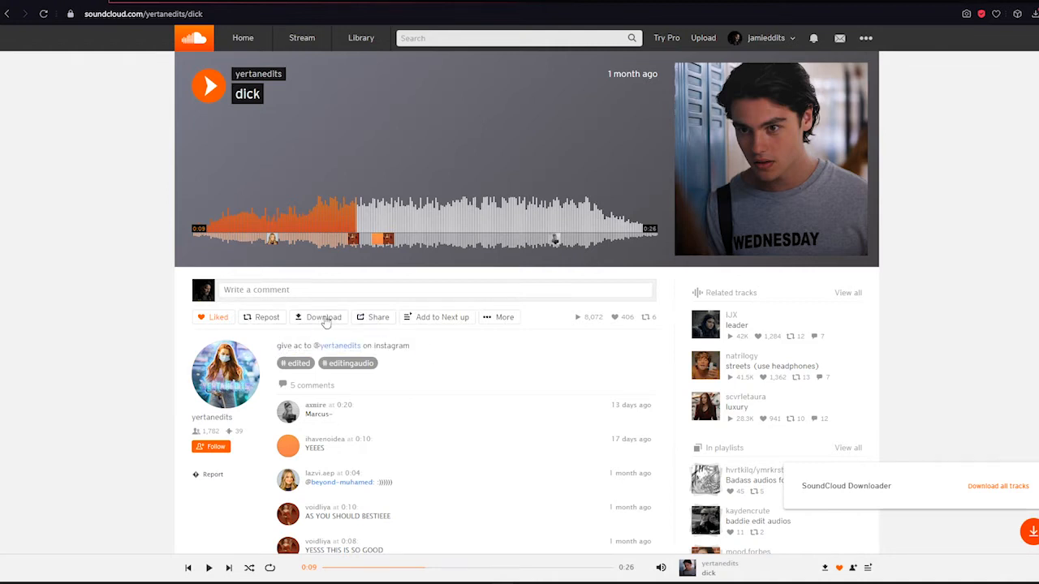
{"action": "left_click", "coordinate": [324, 318]}
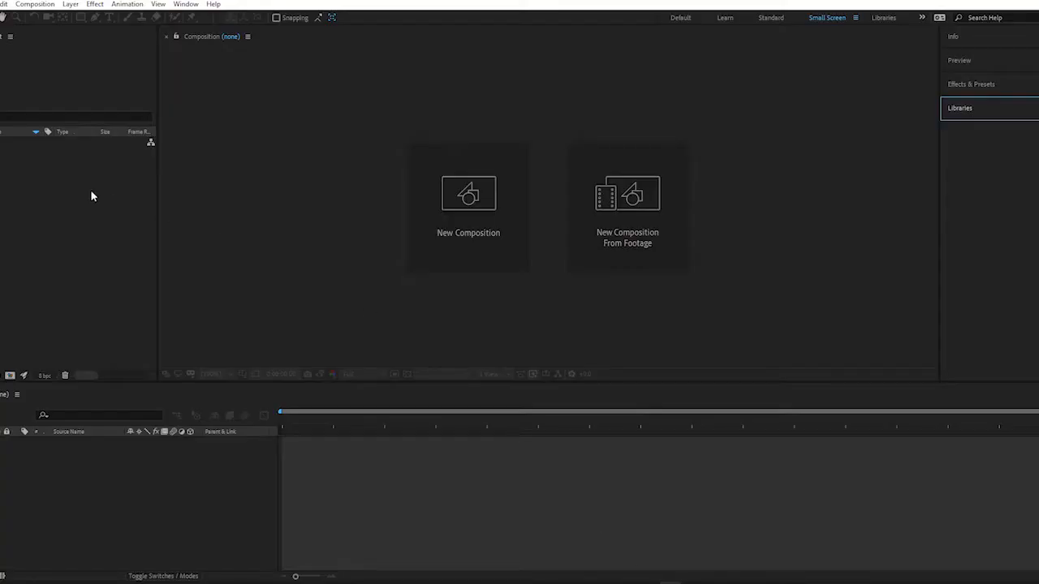
Step: In After Effects, import the downloaded audio file dick.mp3 into the project
{"action": "left_click", "coordinate": [90, 192]}
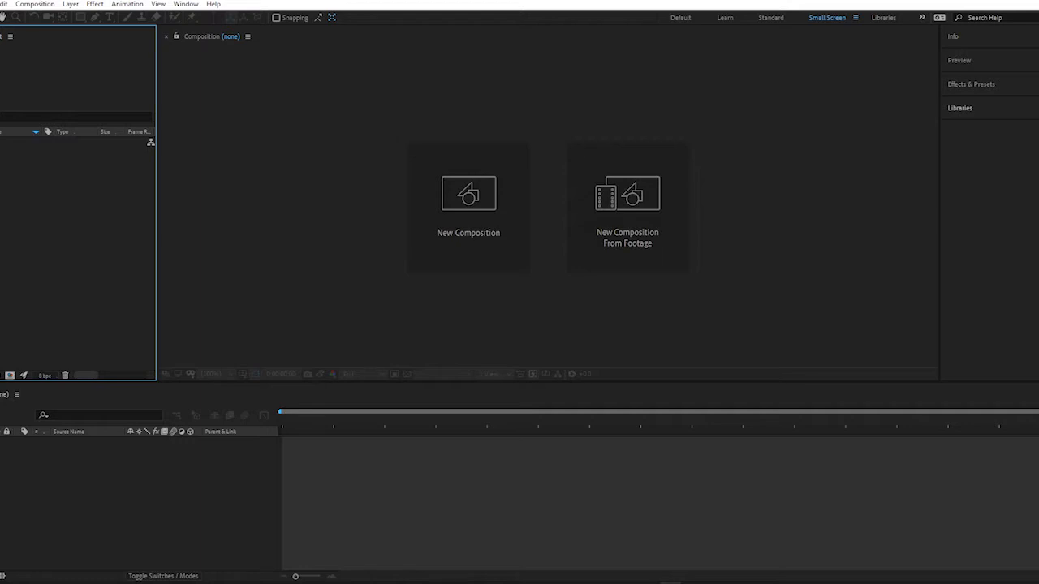
{"action": "left_click", "coordinate": [1, 4]}
{"action": "mouse_move", "coordinate": [28, 165]}
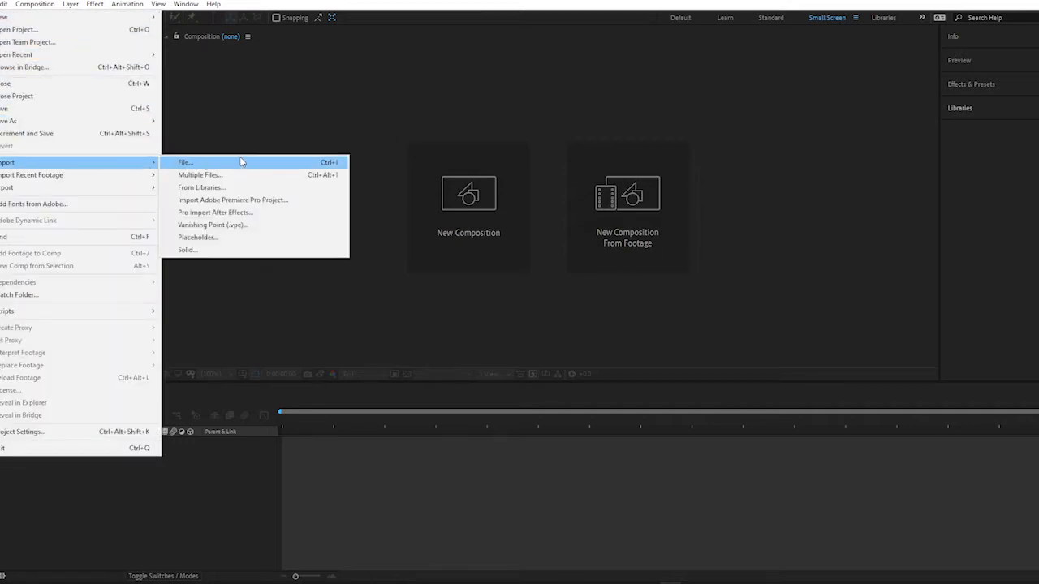
{"action": "left_click", "coordinate": [239, 130]}
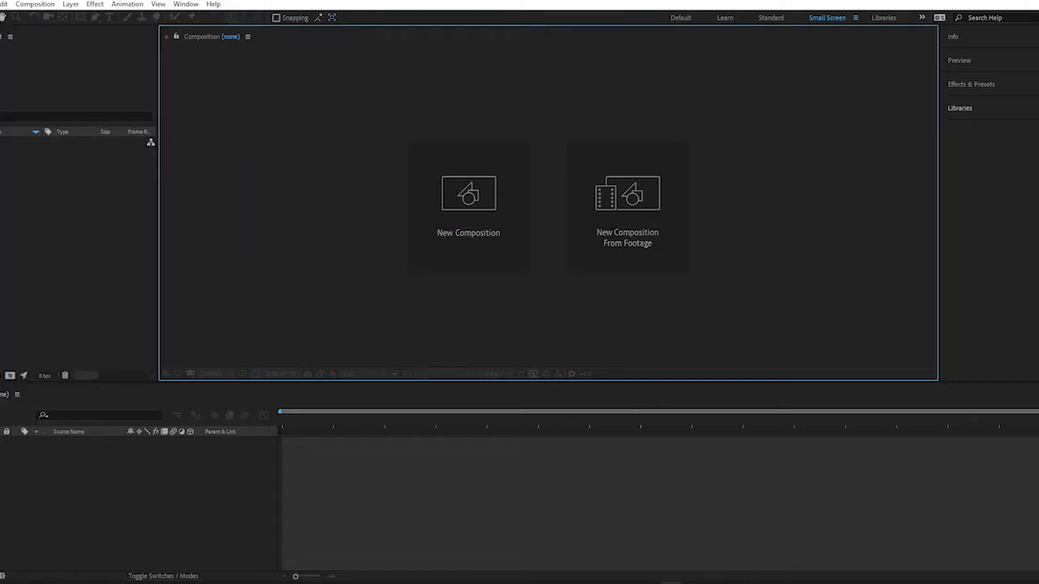
{"action": "left_click", "coordinate": [82, 256]}
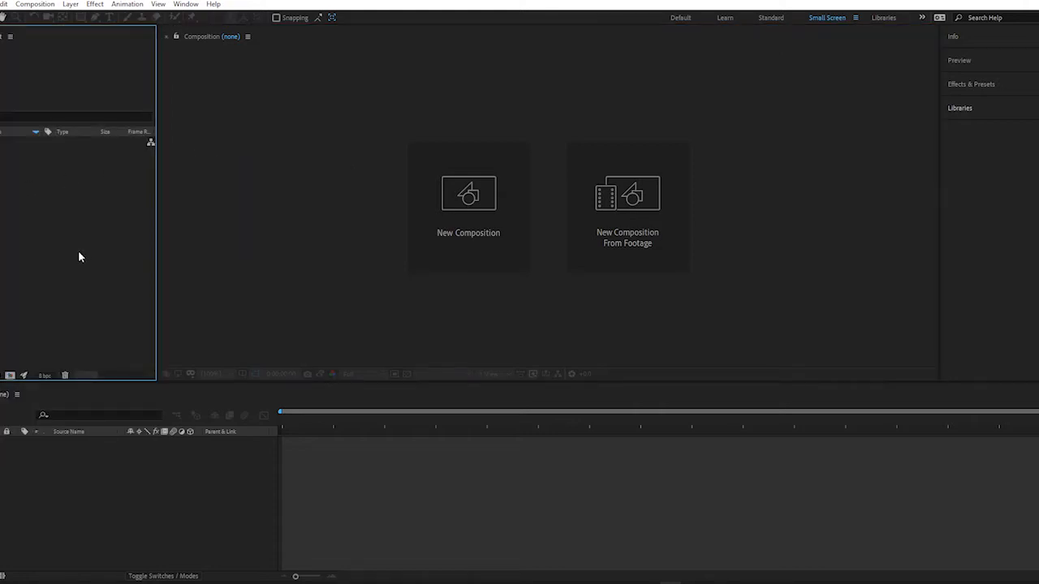
{"action": "double_click", "coordinate": [79, 256]}
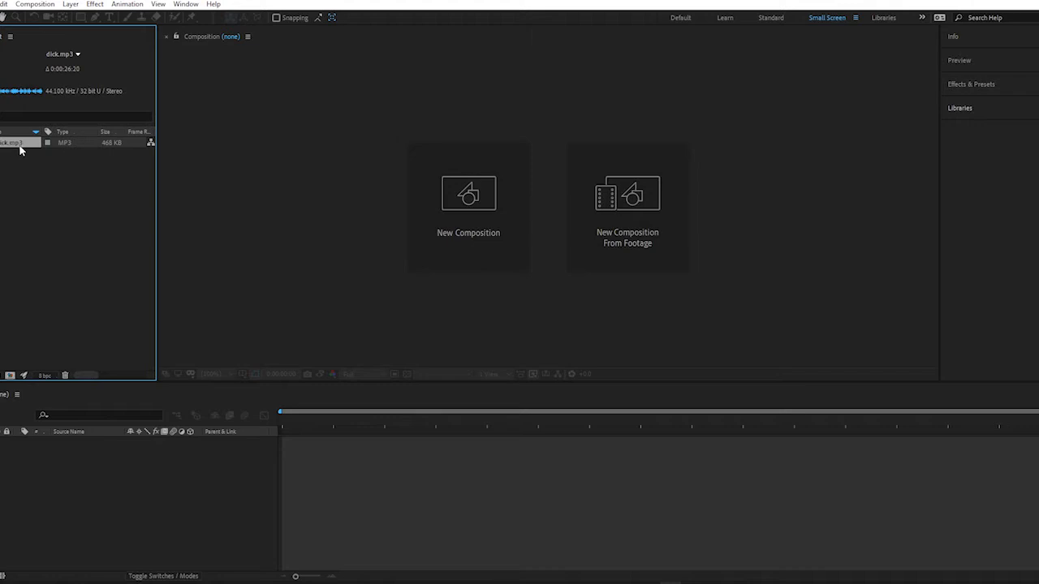
Step: Create a new composition from the imported dick.mp3 audio
{"action": "left_click_drag", "start_coordinate": [22, 146], "coordinate": [13, 376]}
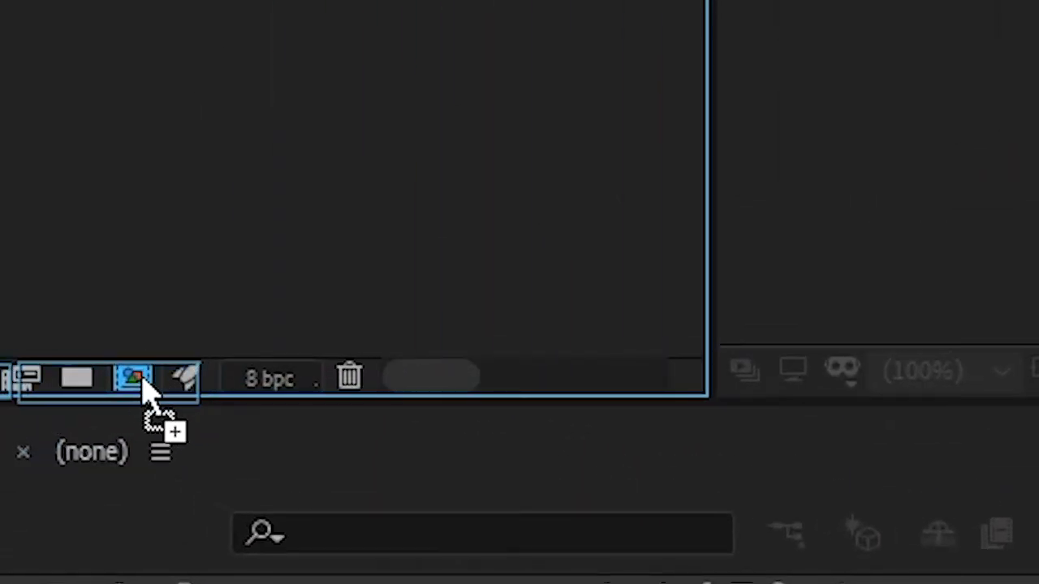
{"action": "left_click_drag", "start_coordinate": [142, 392], "coordinate": [134, 380]}
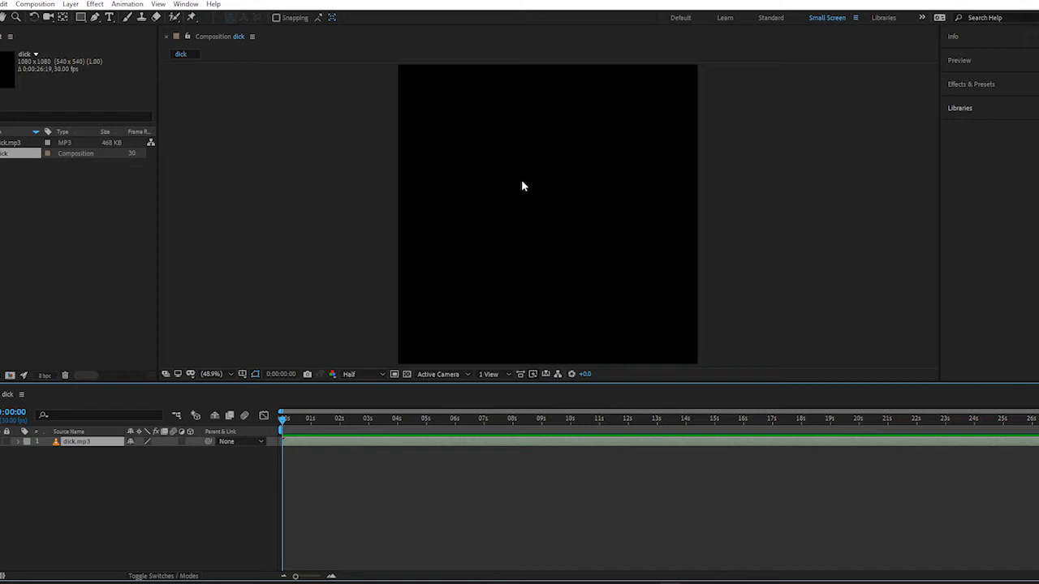
Step: Rename the composition to "tutorial for yall" in its composition settings
{"action": "right_click", "coordinate": [252, 187]}
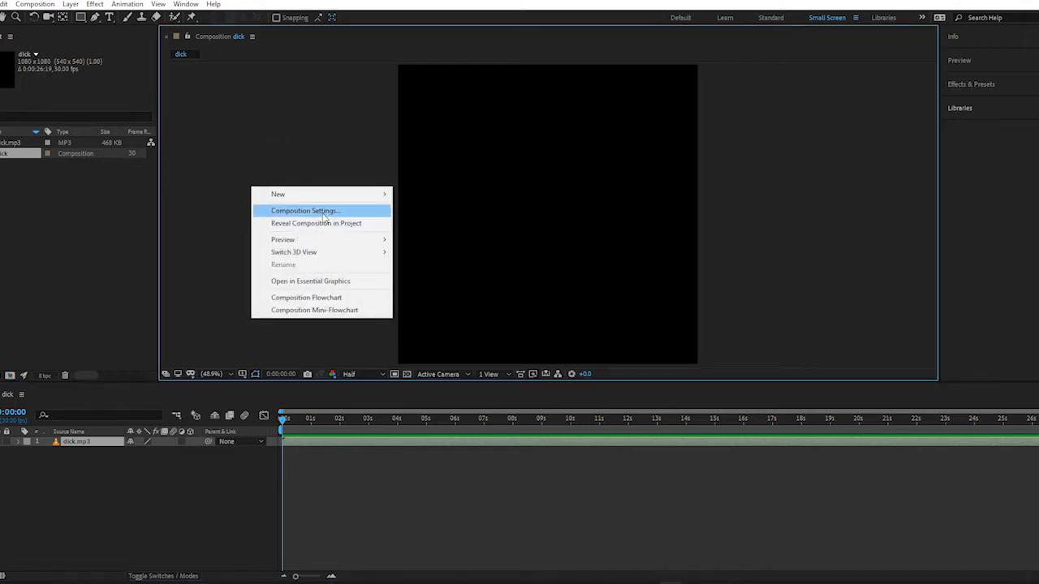
{"action": "left_click", "coordinate": [40, 5]}
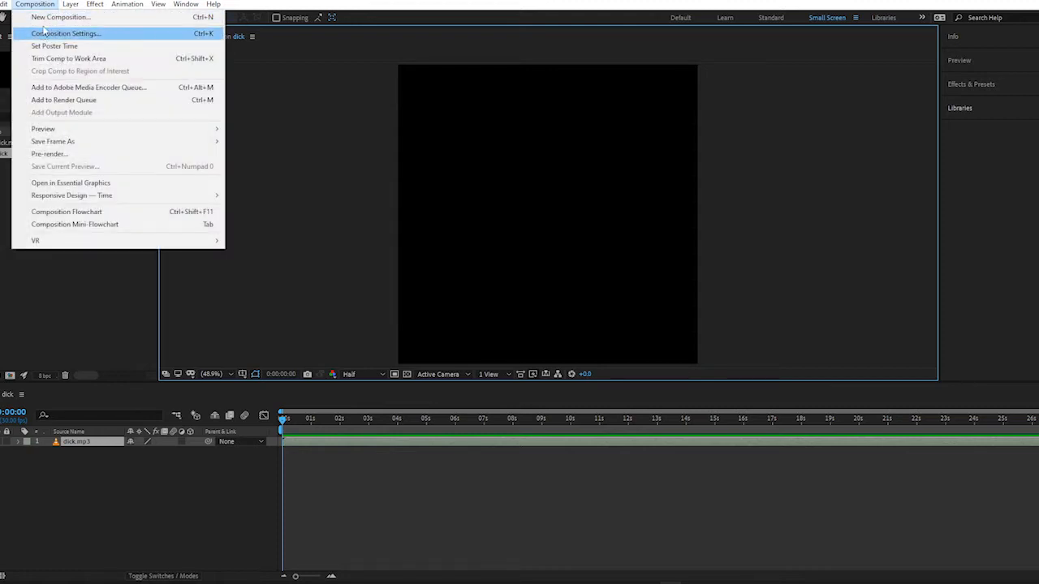
{"action": "left_click", "coordinate": [47, 36]}
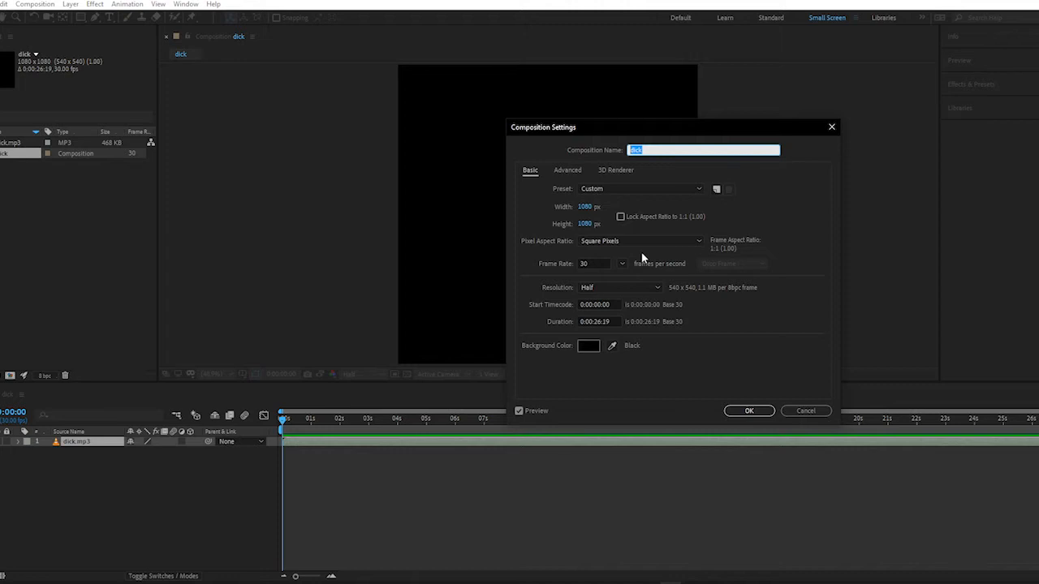
{"action": "type", "text": "tutorial for"}
{"action": "type", "text": " yel"}
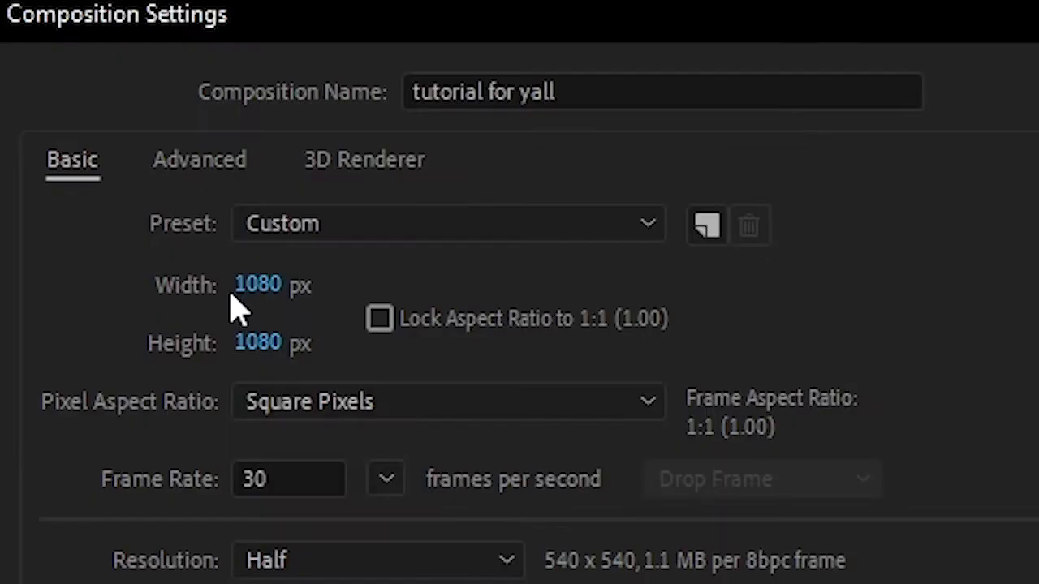
Step: Set the composition's width and height to 1440 px each for a square format
{"action": "left_click_drag", "start_coordinate": [634, 125], "coordinate": [662, 126]}
{"action": "left_click_drag", "start_coordinate": [532, 24], "coordinate": [434, 14]}
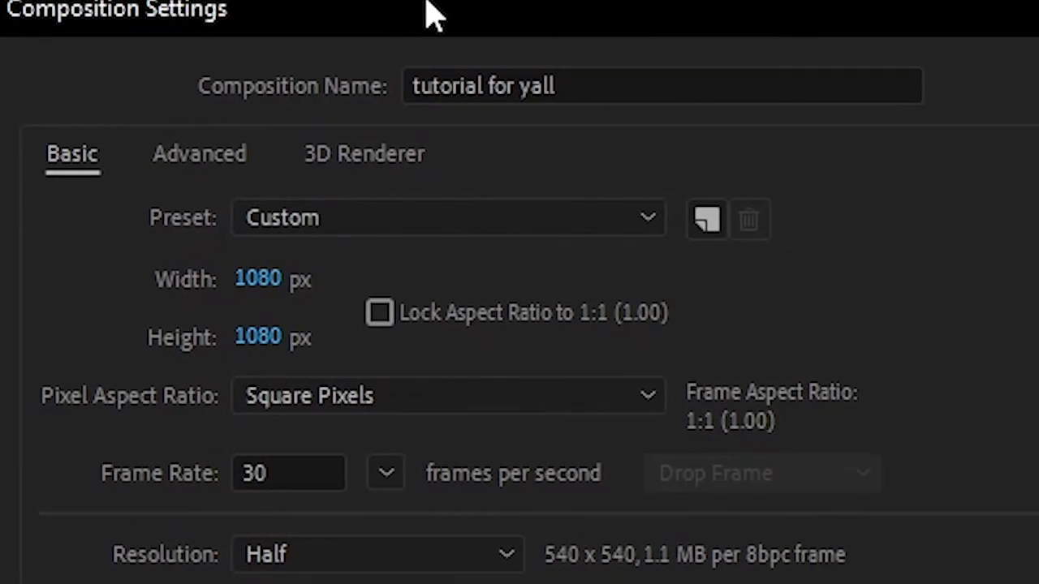
{"action": "left_click_drag", "start_coordinate": [505, 18], "coordinate": [651, 19]}
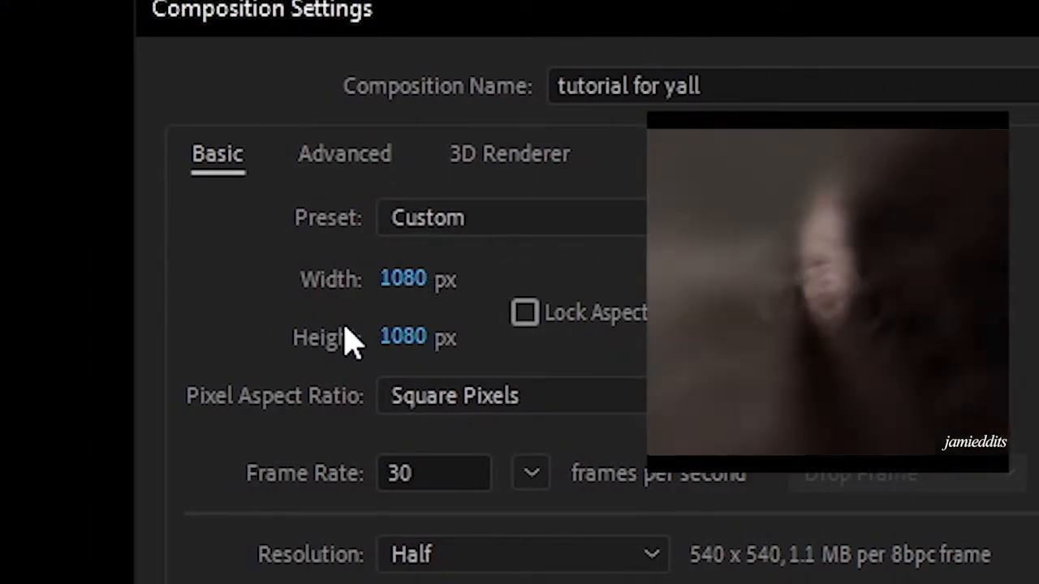
{"action": "left_click", "coordinate": [425, 276]}
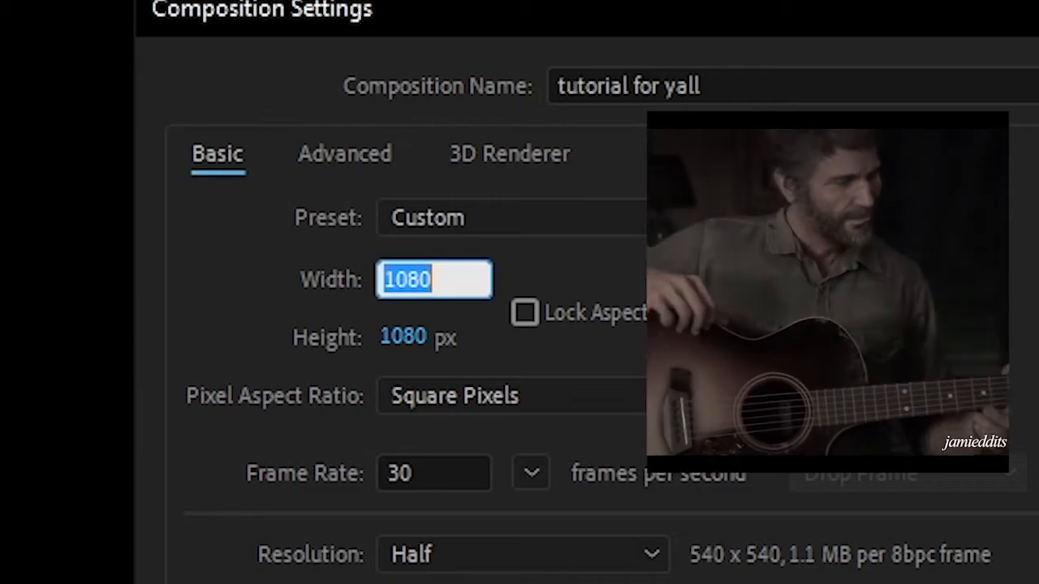
{"action": "type", "text": "1440"}
{"action": "left_click", "coordinate": [420, 339]}
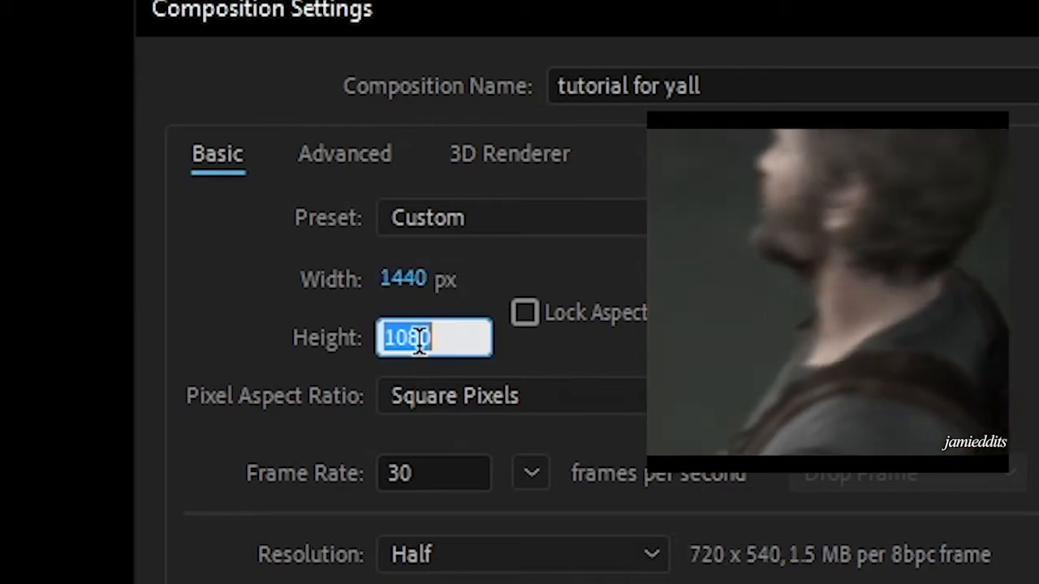
{"action": "type", "text": "1440"}
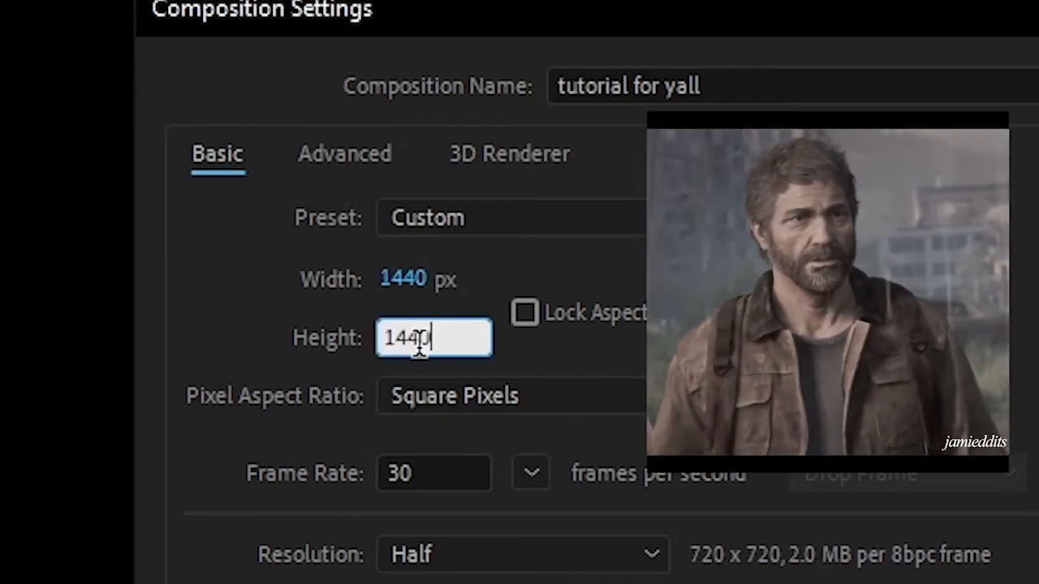
{"action": "left_click", "coordinate": [325, 357]}
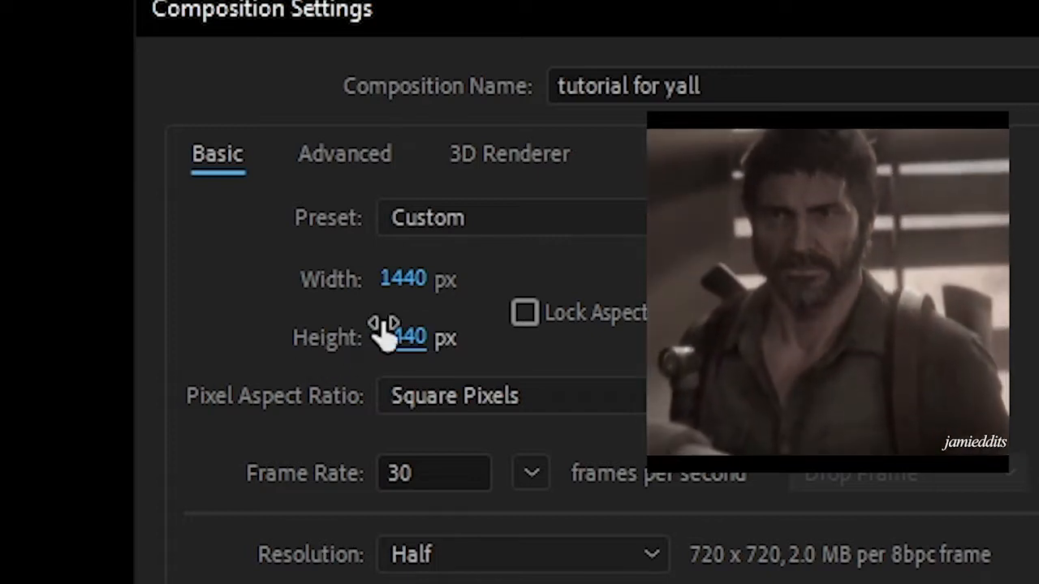
{"action": "left_click", "coordinate": [383, 329]}
{"action": "left_click", "coordinate": [285, 337]}
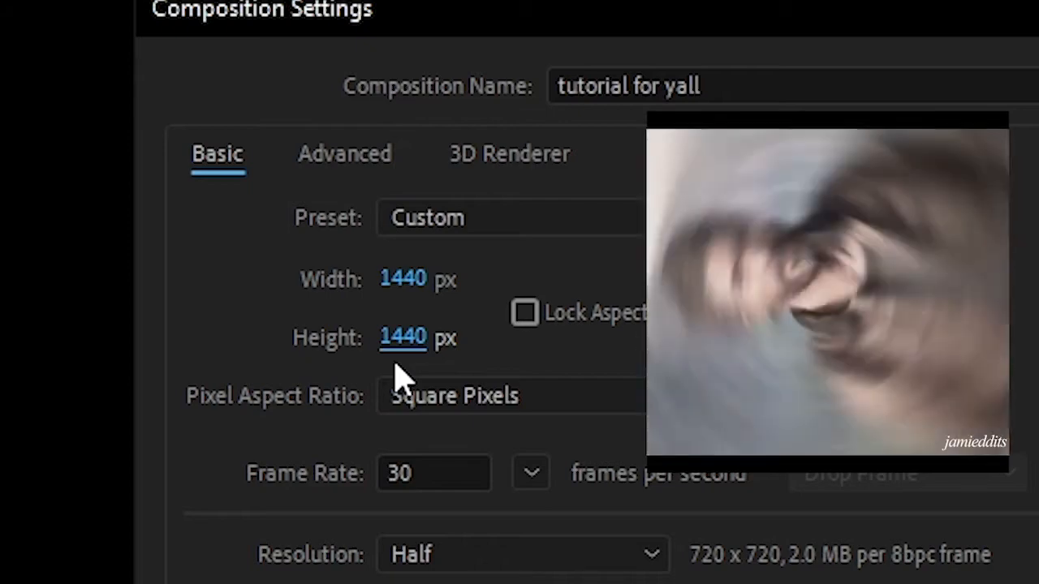
Step: Set the composition's width to 1920 px and its height to 1080 px
{"action": "left_click", "coordinate": [418, 337]}
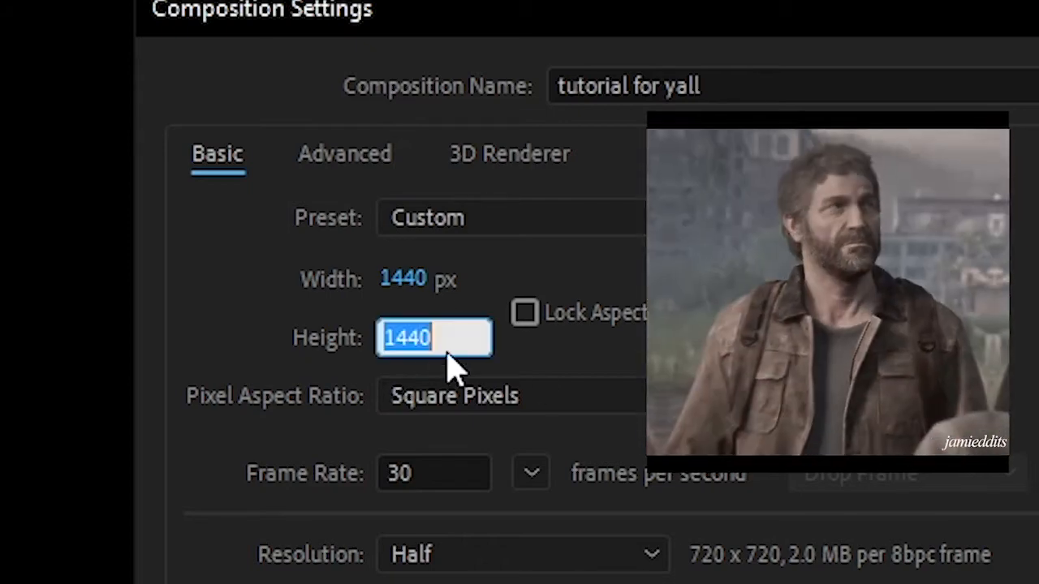
{"action": "left_click", "coordinate": [418, 279]}
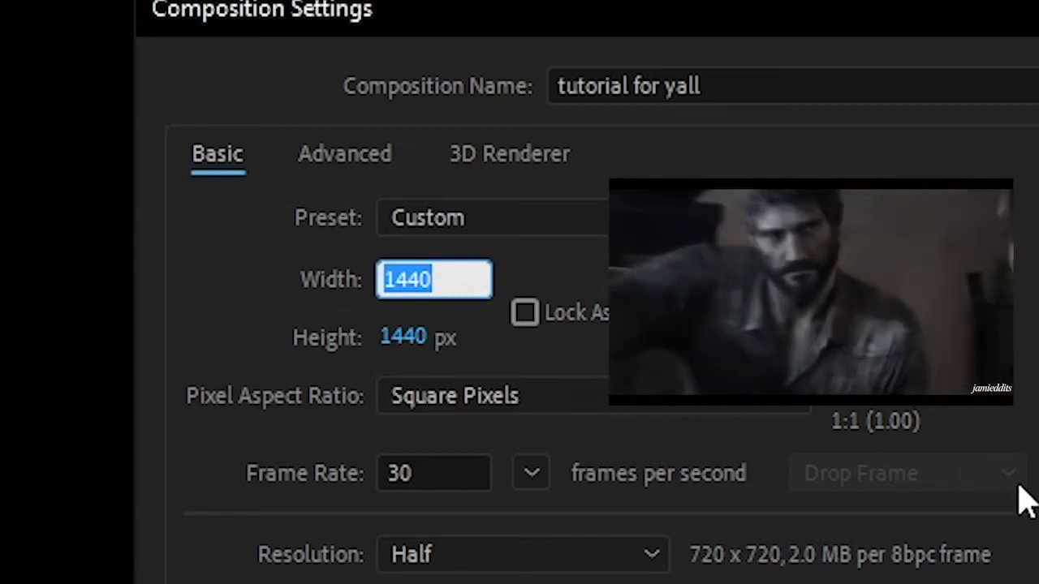
{"action": "type", "text": "1920"}
{"action": "key", "text": "Tab"}
{"action": "type", "text": "1080"}
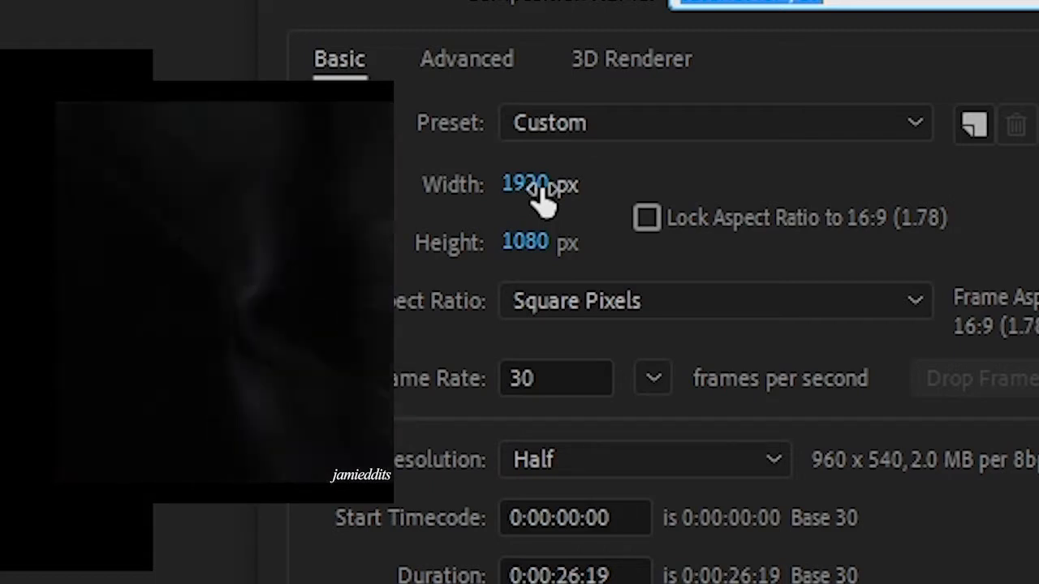
Step: Set the composition to a 4:5 format with a width of 1080 px and a height of 1350 px
{"action": "left_click", "coordinate": [541, 190]}
{"action": "type", "text": "1080"}
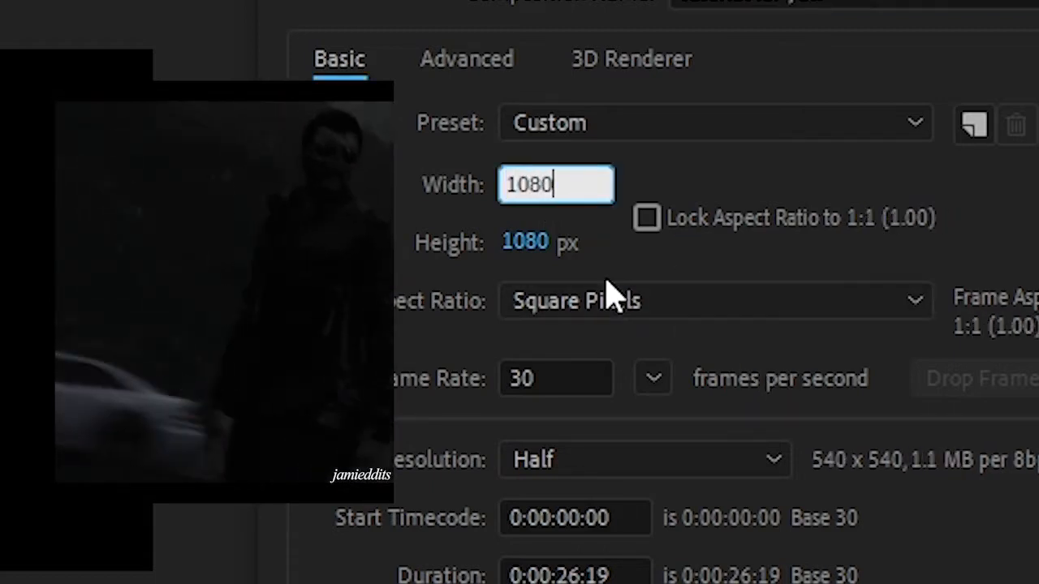
{"action": "left_click", "coordinate": [519, 237]}
{"action": "type", "text": "1350"}
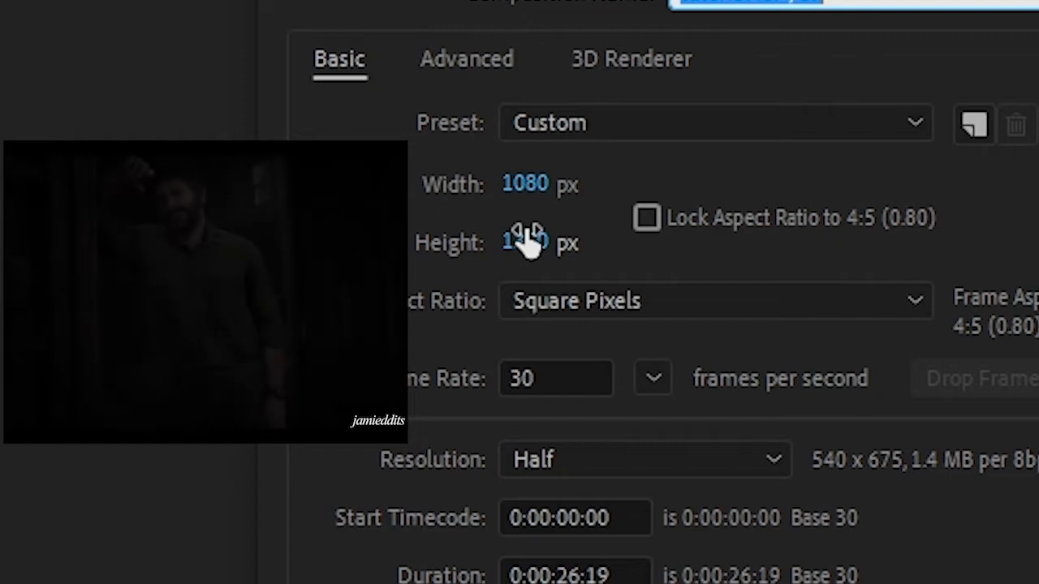
Step: Set the composition to a 4:3 format with a width of 1440 px and a height of 1080 px
{"action": "left_click", "coordinate": [524, 184]}
{"action": "type", "text": "1440"}
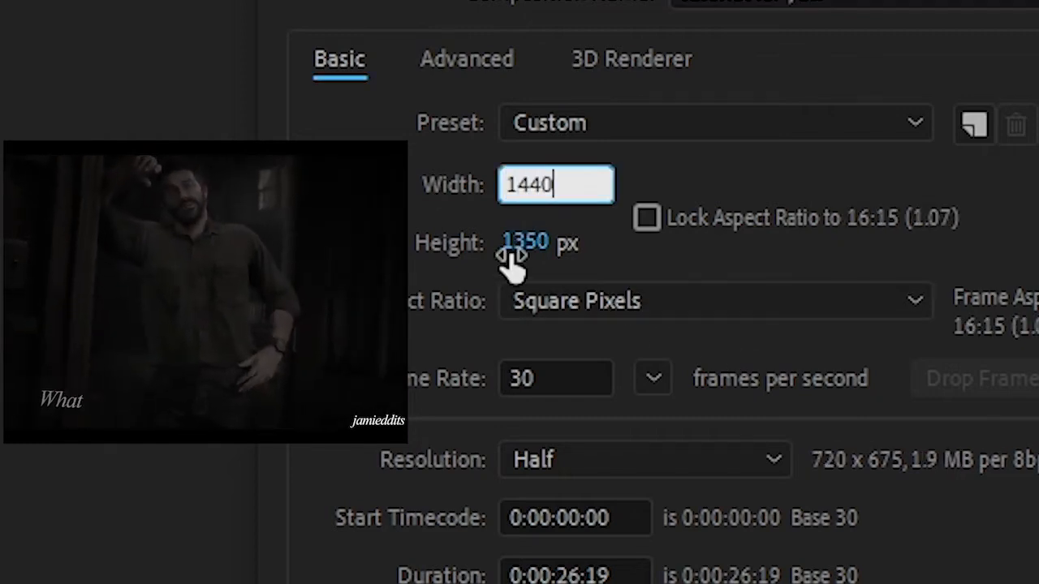
{"action": "left_click", "coordinate": [517, 243]}
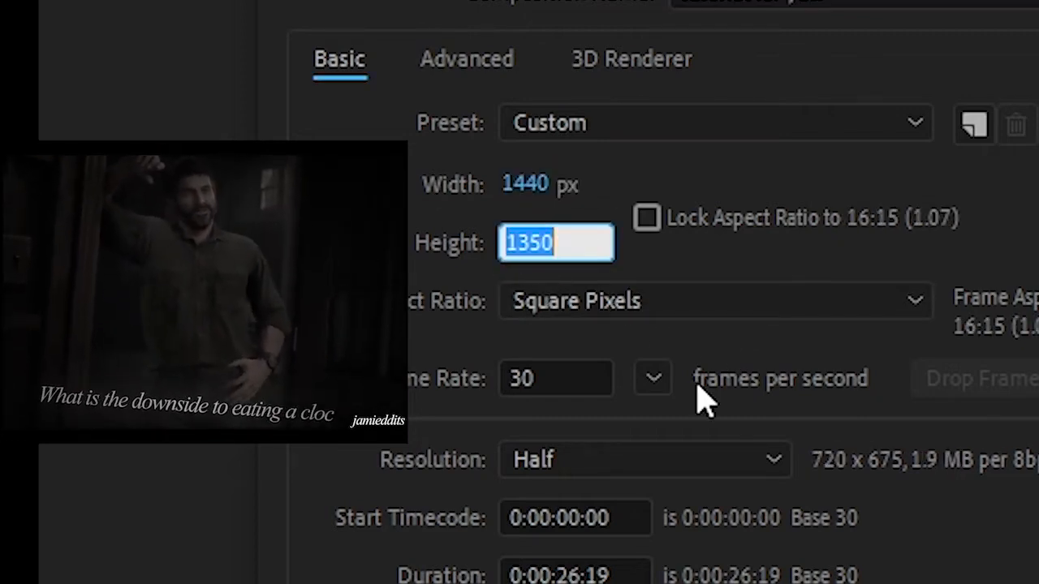
{"action": "type", "text": "1080"}
{"action": "key", "text": "Return"}
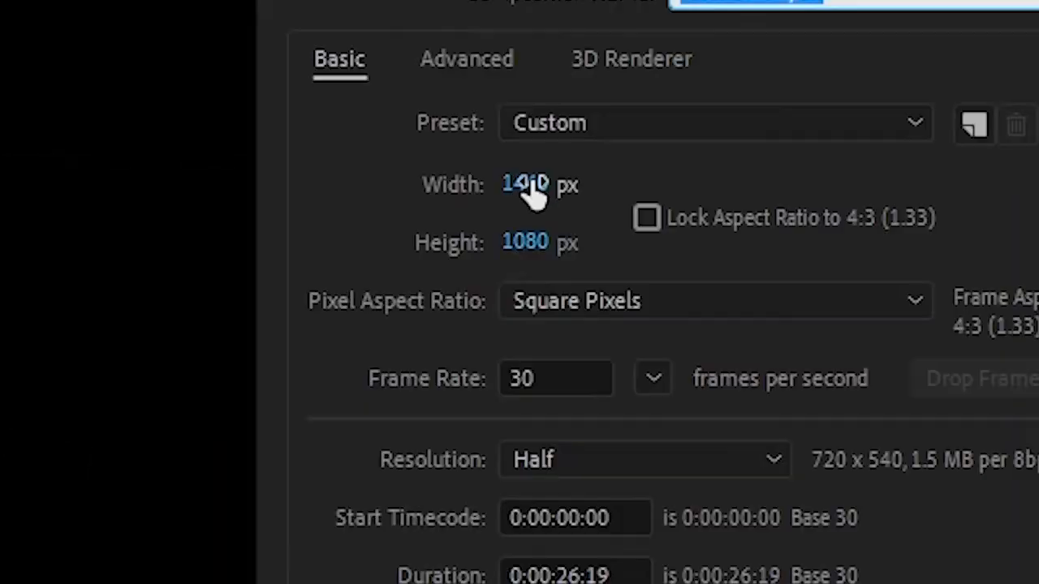
Step: Set the composition to a 16:9 format of 1920 × 1080 px and apply the settings
{"action": "left_click", "coordinate": [532, 192]}
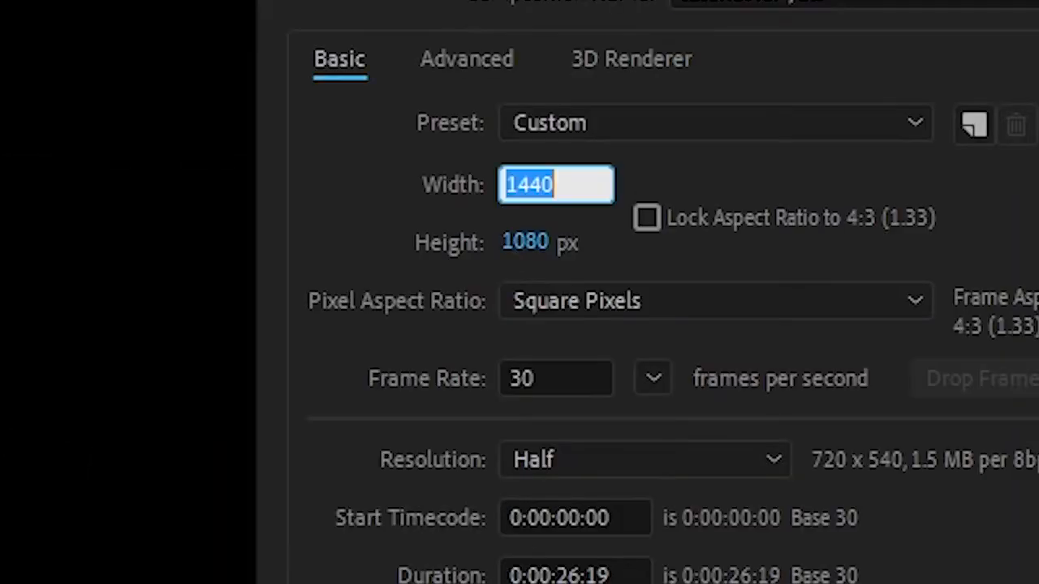
{"action": "type", "text": "19201"}
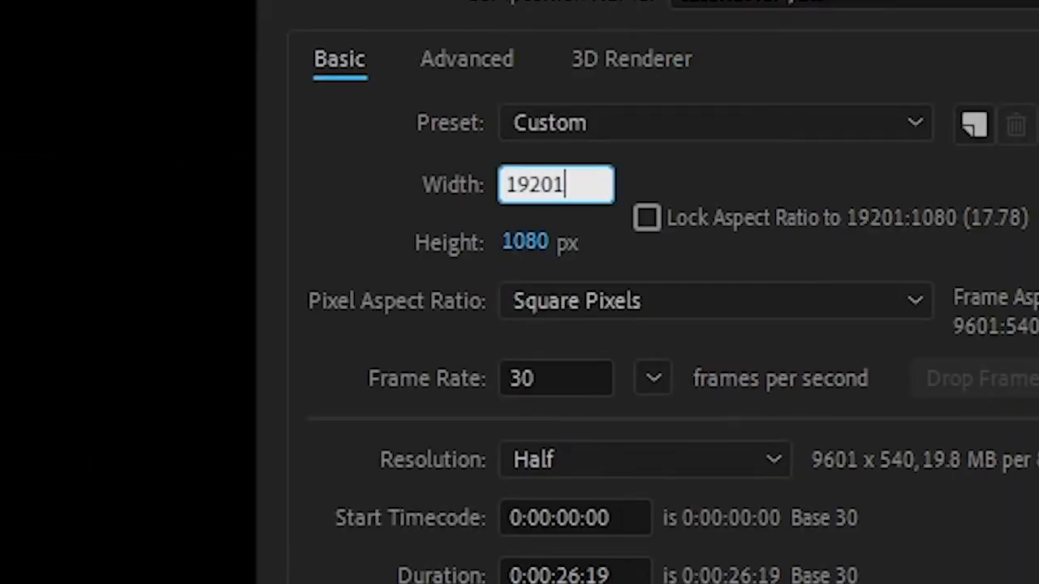
{"action": "key", "text": "BackSpace"}
{"action": "key", "text": "Tab"}
{"action": "type", "text": "1080"}
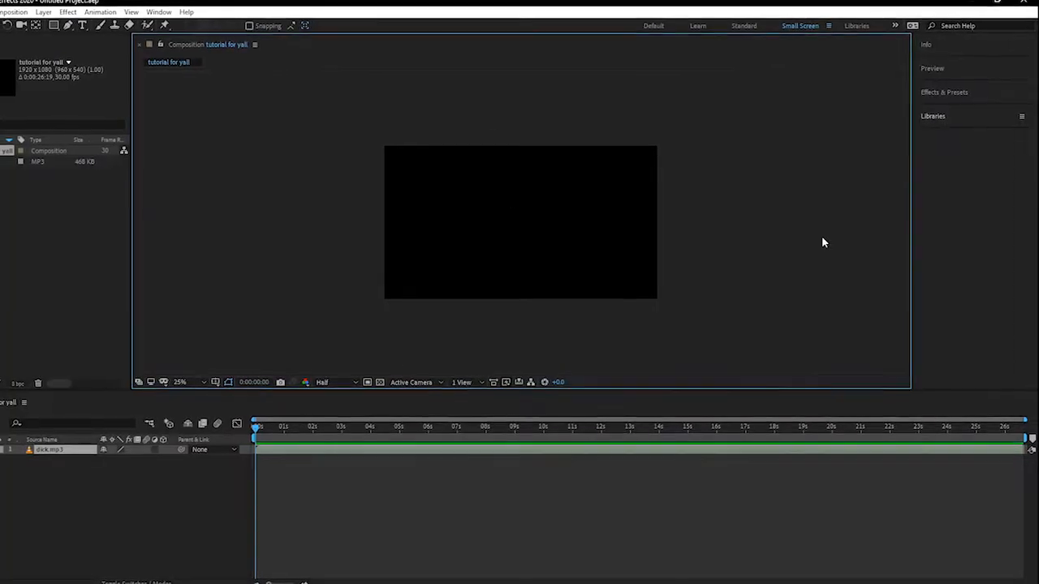
Step: Review the frame rate and duration in the composition's settings
{"action": "right_click", "coordinate": [217, 236]}
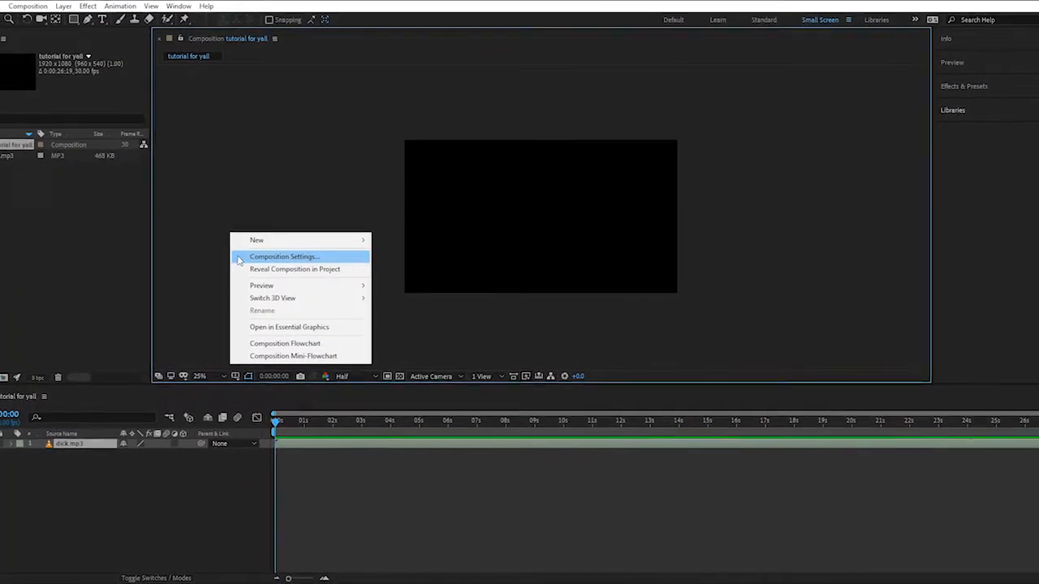
{"action": "left_click", "coordinate": [258, 255]}
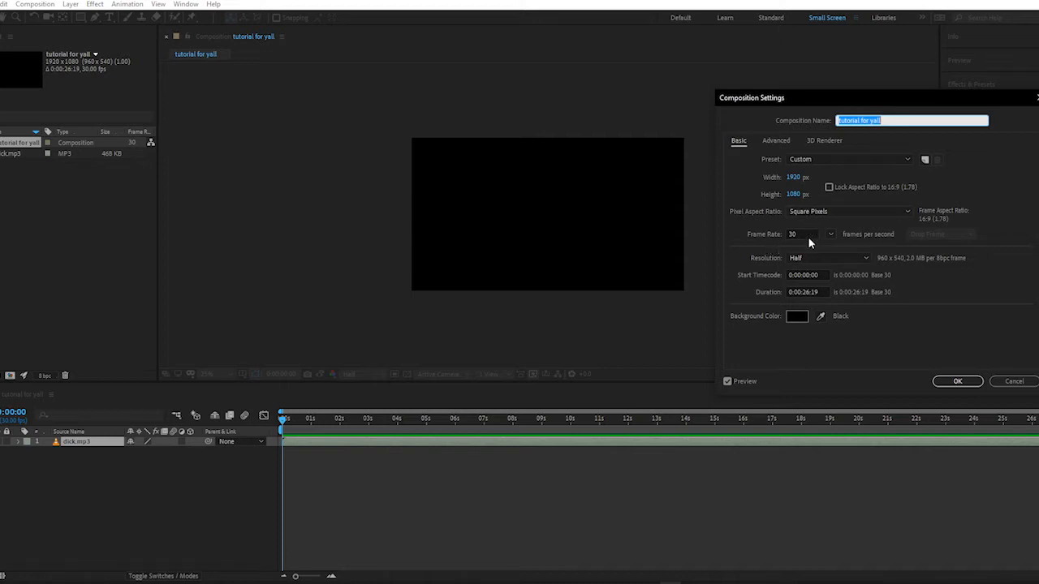
{"action": "left_click", "coordinate": [806, 235]}
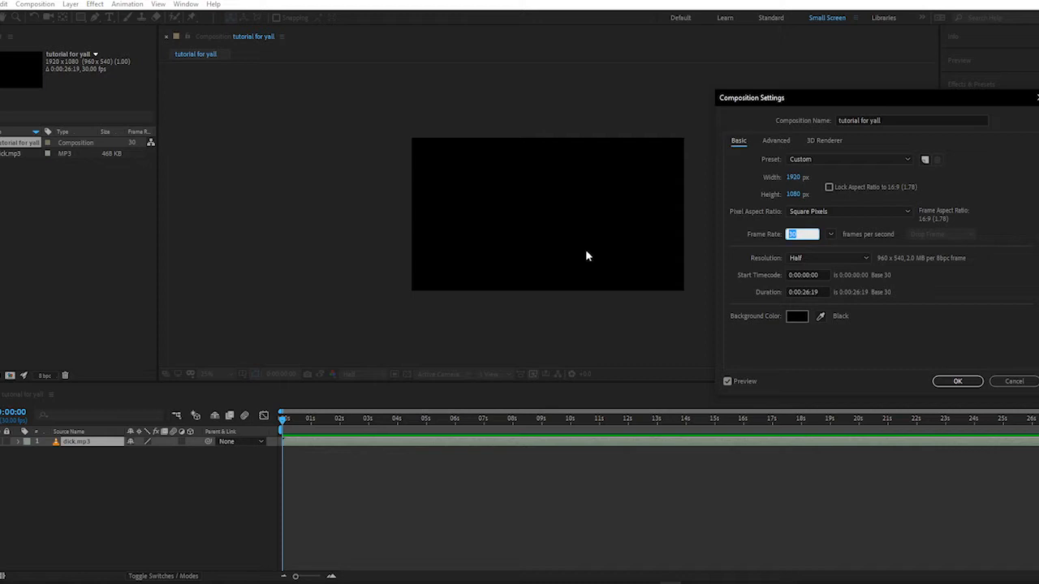
{"action": "left_click", "coordinate": [806, 234]}
{"action": "left_click", "coordinate": [806, 231]}
{"action": "double_click", "coordinate": [806, 232]}
{"action": "left_click", "coordinate": [875, 372]}
{"action": "left_click_drag", "start_coordinate": [824, 292], "coordinate": [693, 286]}
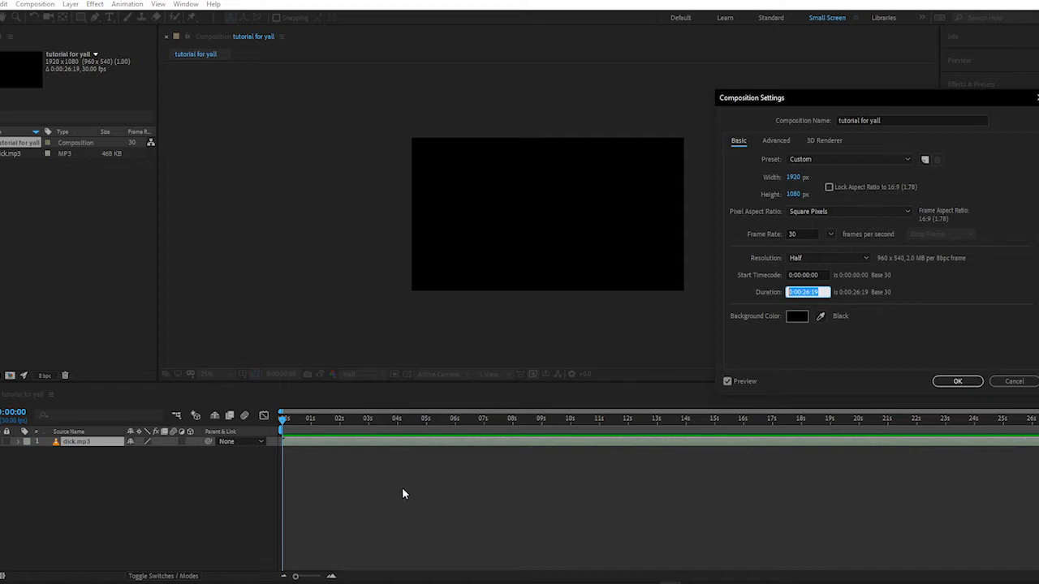
{"action": "left_click", "coordinate": [889, 344]}
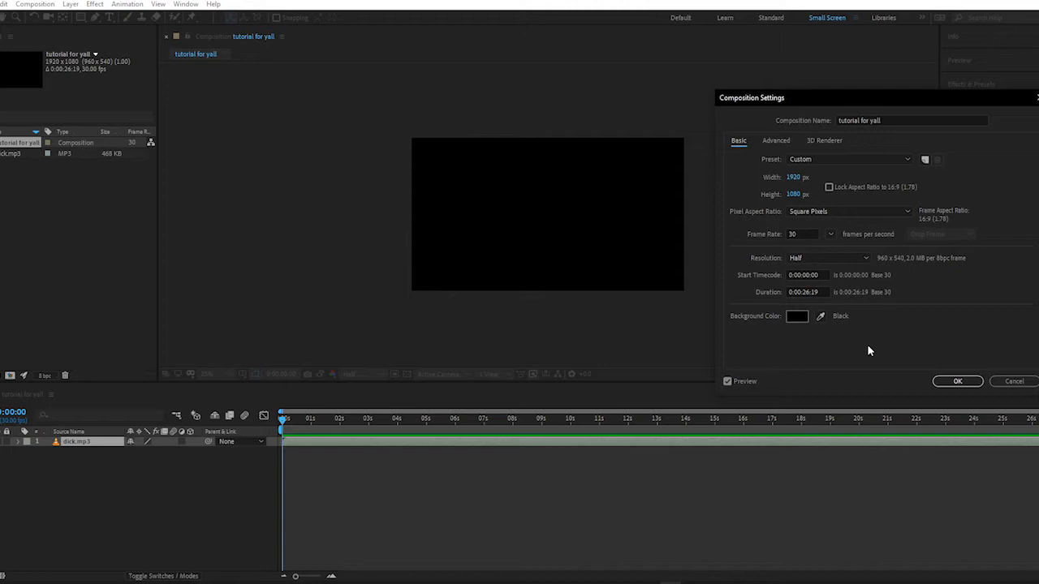
{"action": "left_click", "coordinate": [821, 293]}
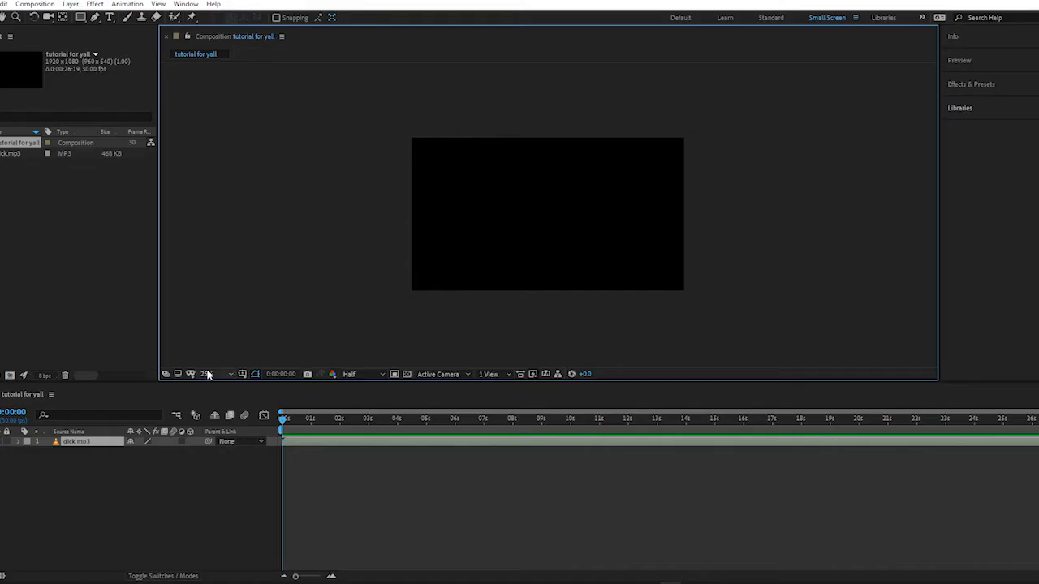
Step: Fit the composition preview to the viewer
{"action": "left_click", "coordinate": [211, 374]}
{"action": "left_click", "coordinate": [229, 185]}
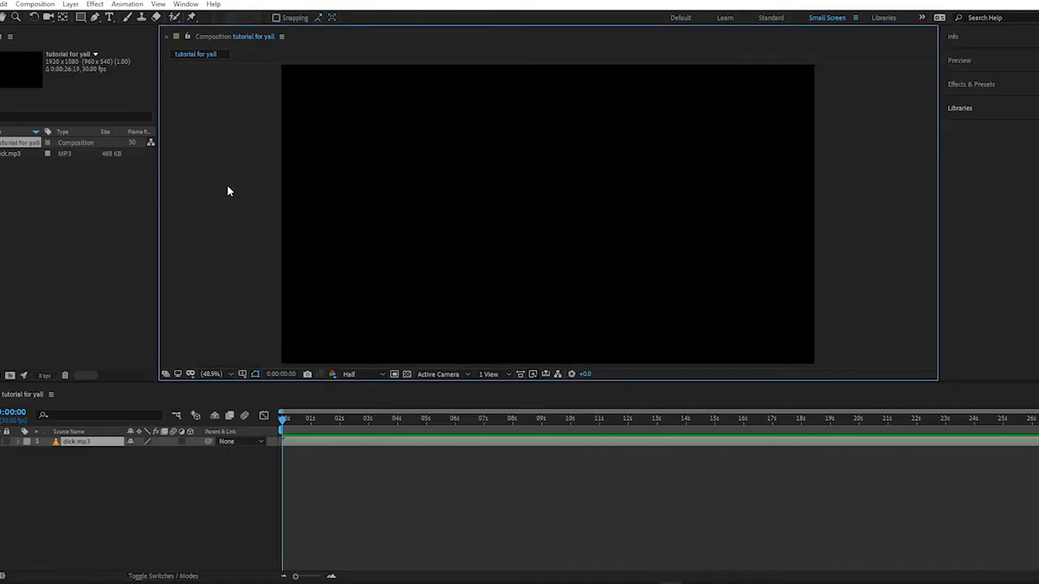
Step: Delete the composition marker at 0:00:04:22 and return the playhead to the start of the timeline
{"action": "left_click", "coordinate": [398, 505]}
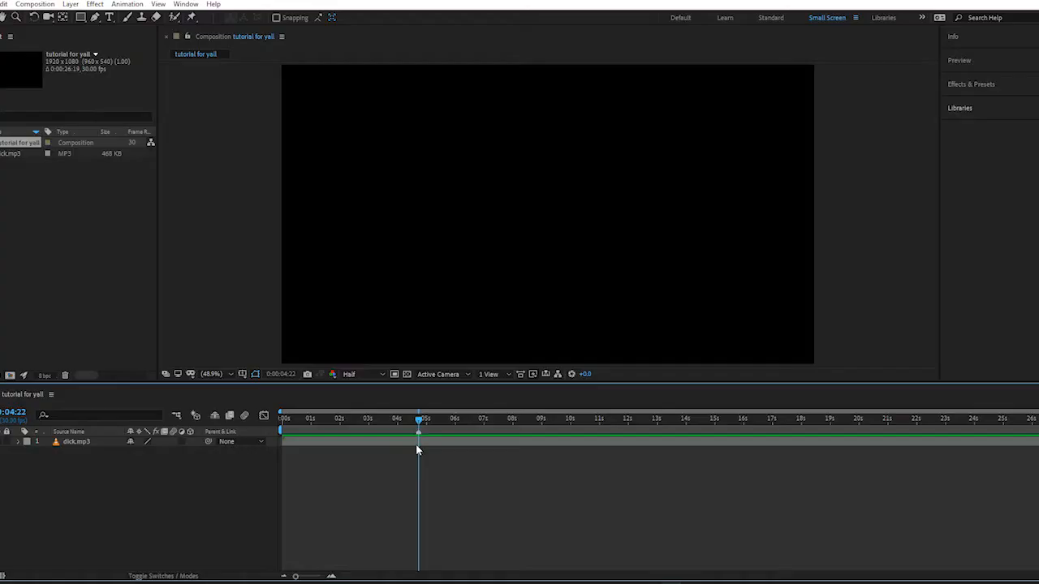
{"action": "right_click", "coordinate": [419, 431]}
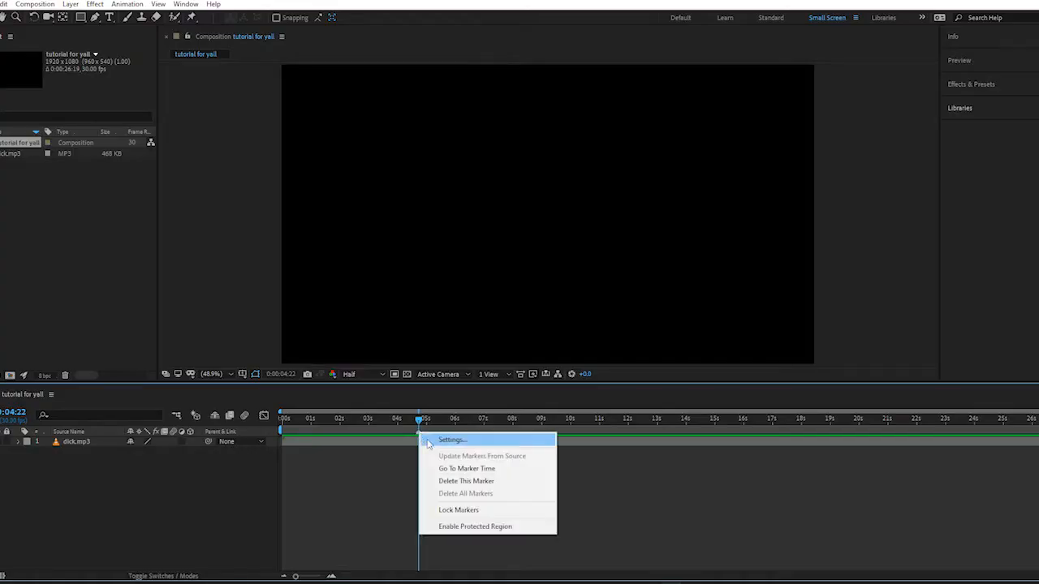
{"action": "left_click", "coordinate": [448, 480]}
{"action": "left_click_drag", "start_coordinate": [420, 423], "coordinate": [260, 428]}
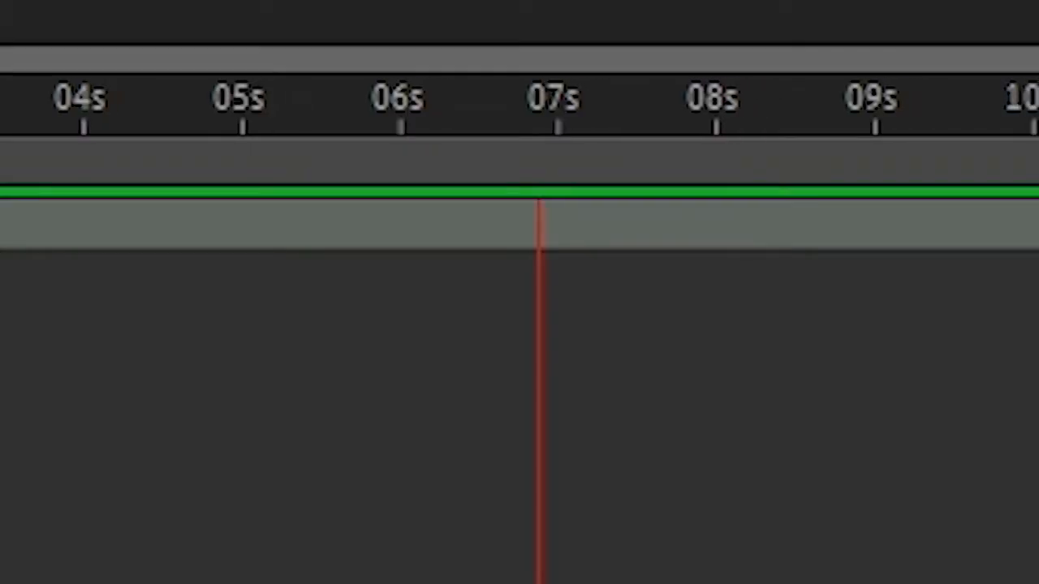
Step: Place composition markers on the beats from about 7 s onward while the audio plays
{"action": "key", "text": "KP_Multiply"}
{"action": "key", "text": "KP_Multiply"}
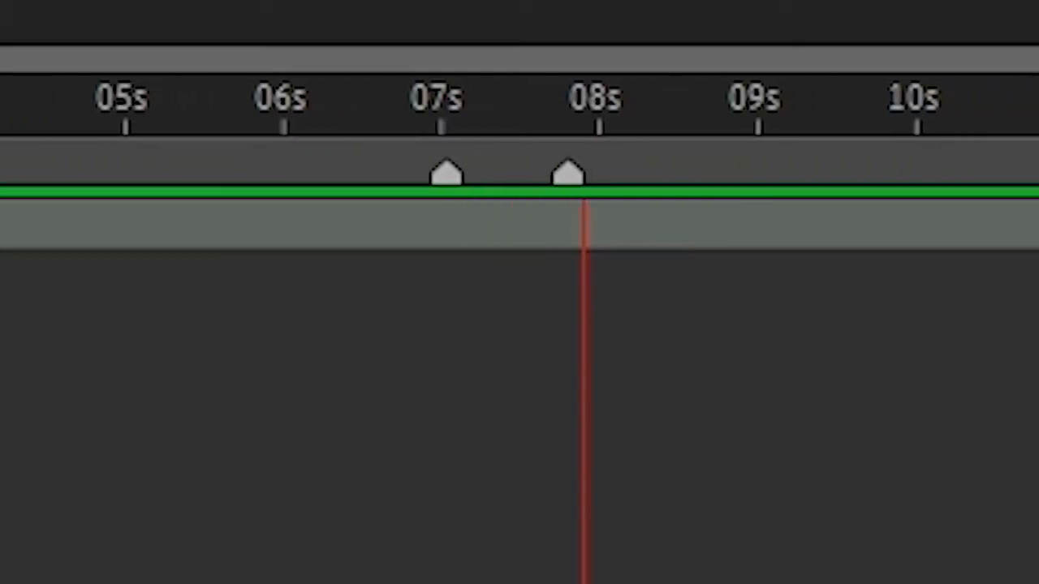
{"action": "key", "text": "KP_Multiply"}
{"action": "key", "text": "KP_Multiply"}
{"action": "key", "text": "KP_Multiply"}
{"action": "key", "text": "KP_Multiply"}
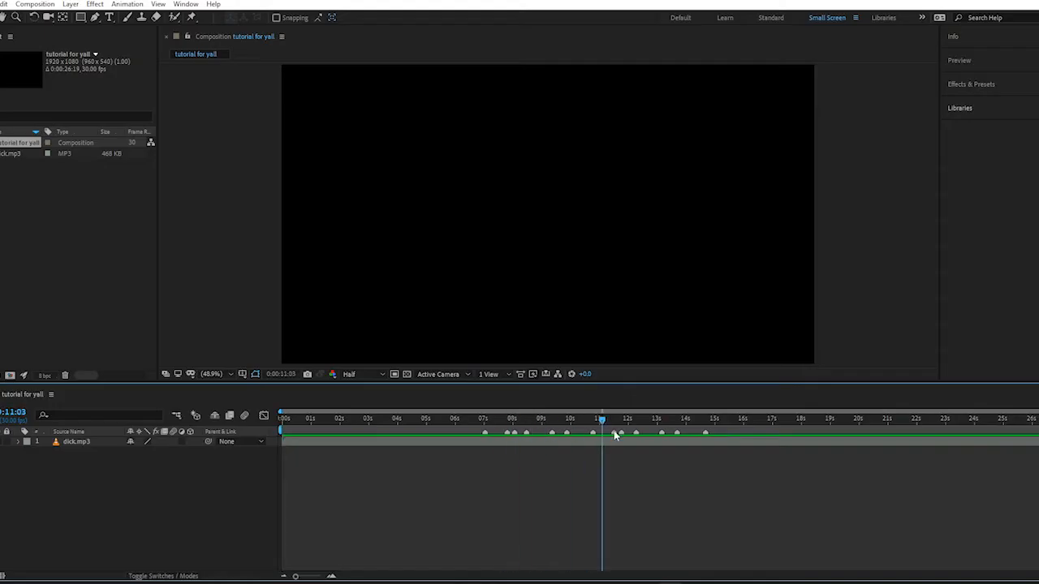
Step: Delete all markers from the composition's timeline
{"action": "mouse_move", "coordinate": [615, 436]}
{"action": "left_mouse_down"}
{"action": "mouse_move", "coordinate": [700, 441]}
{"action": "mouse_move", "coordinate": [480, 438]}
{"action": "mouse_move", "coordinate": [688, 445]}
{"action": "mouse_move", "coordinate": [496, 439]}
{"action": "left_mouse_up"}
{"action": "right_click", "coordinate": [485, 432]}
{"action": "left_click", "coordinate": [504, 493]}
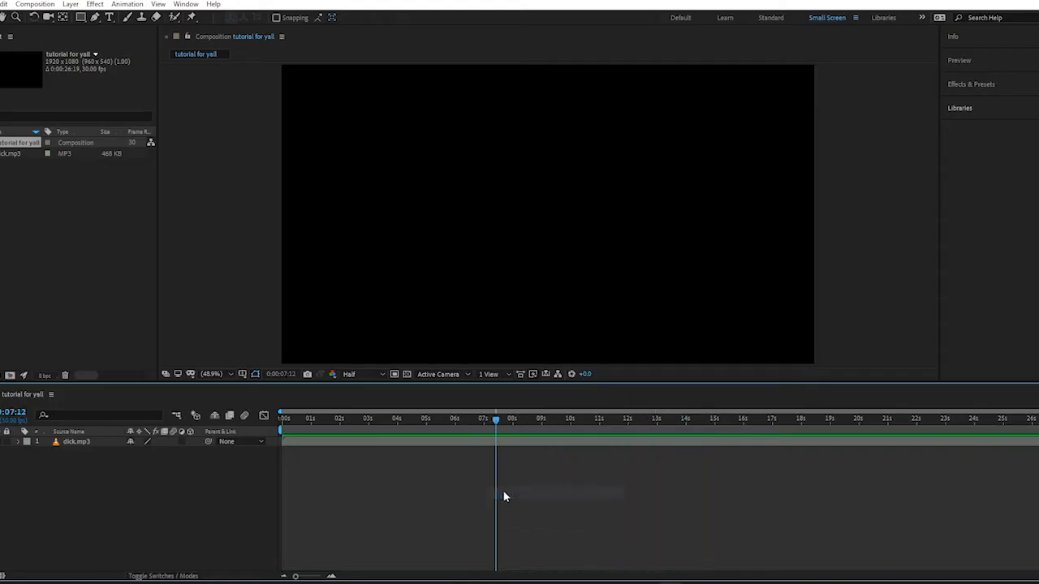
Step: Display the MP3 layer's audio waveform with the playhead at 0:00:06:24 and enlarge the waveform's height
{"action": "left_click", "coordinate": [480, 444]}
{"action": "left_click", "coordinate": [213, 485]}
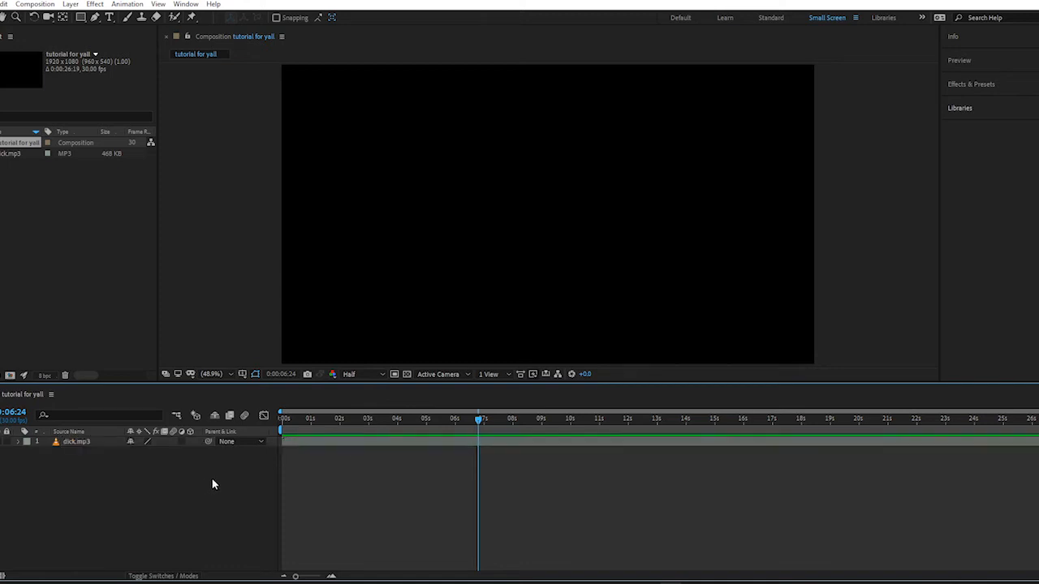
{"action": "left_click", "coordinate": [431, 445]}
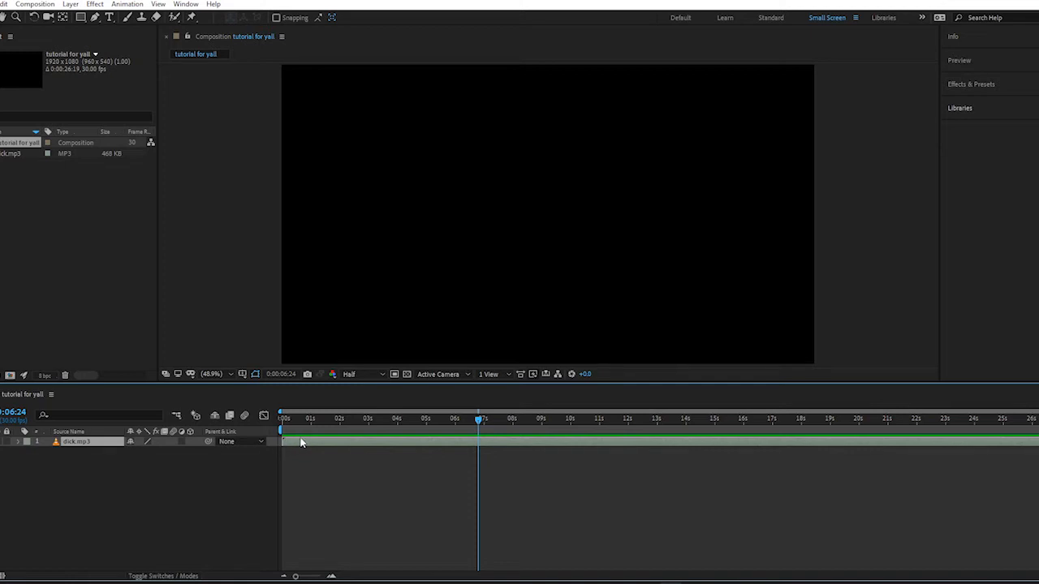
{"action": "key", "text": "l"}
{"action": "key", "text": "l"}
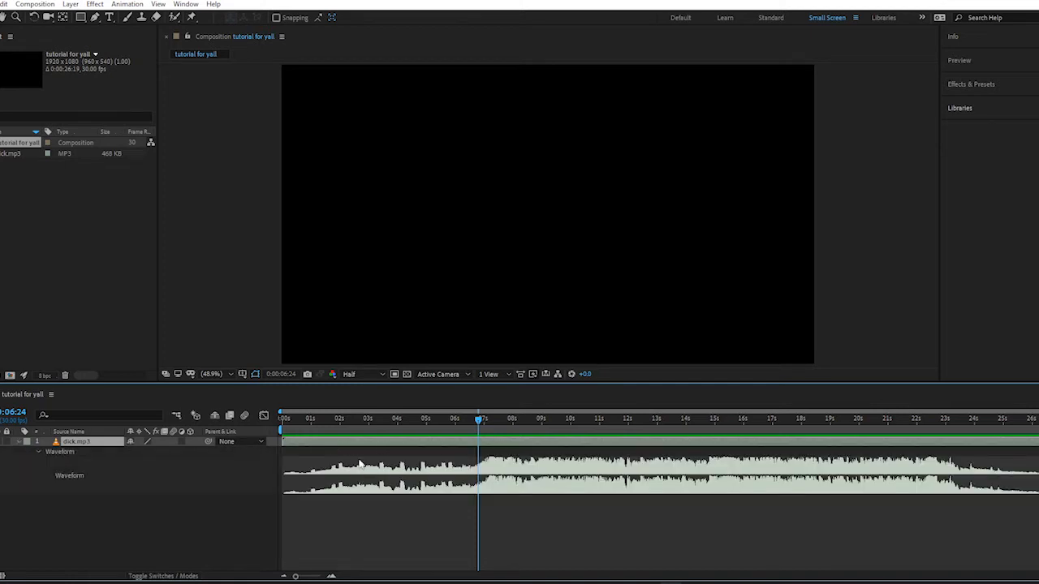
{"action": "left_click_drag", "start_coordinate": [291, 494], "coordinate": [290, 535]}
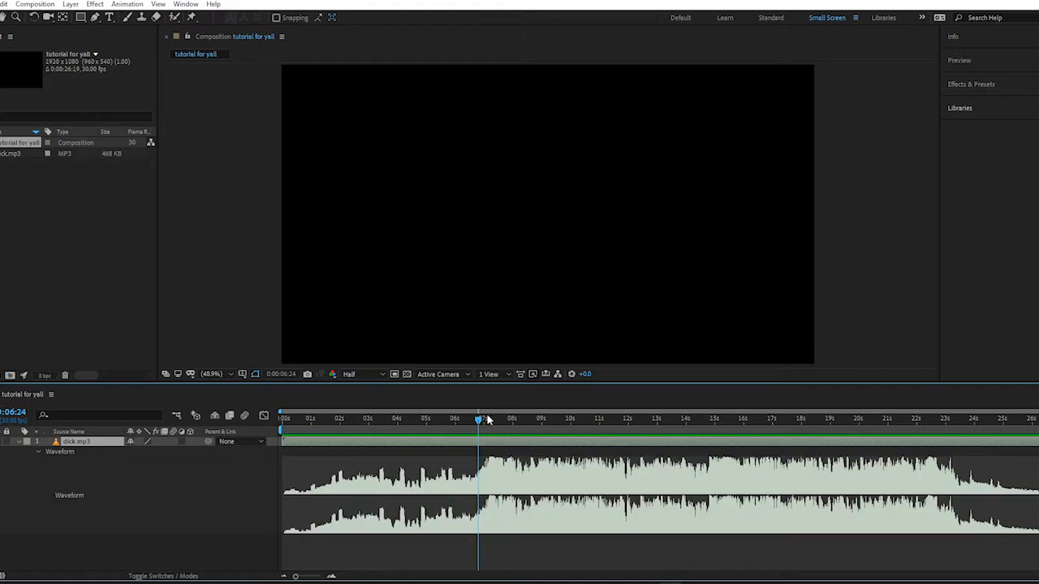
Step: Locate the first strong beat in the magnified waveform at 0:00:07:05 and preview the audio around it
{"action": "left_click_drag", "start_coordinate": [487, 419], "coordinate": [485, 467]}
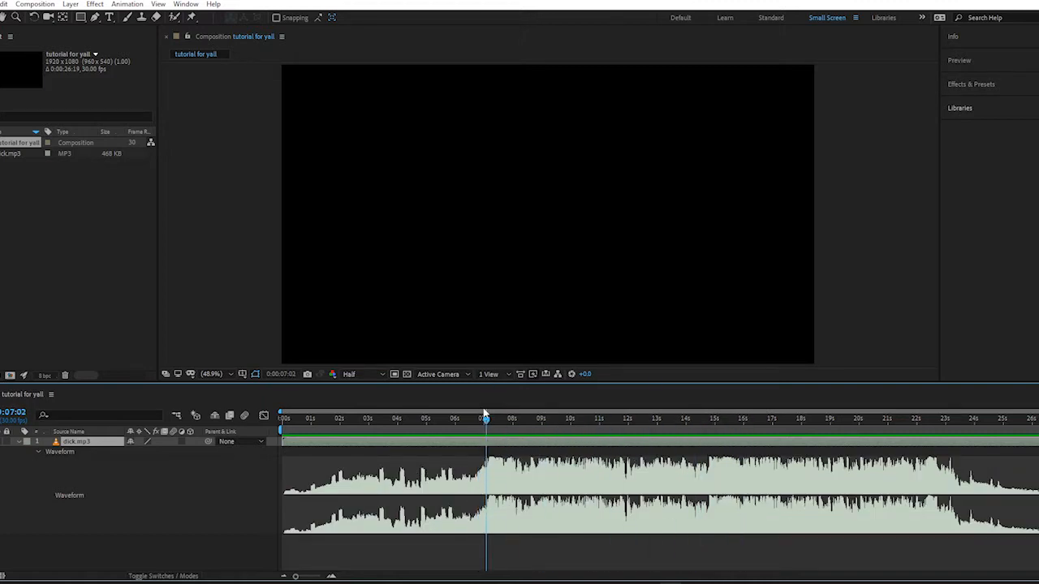
{"action": "key", "text": "equal"}
{"action": "key", "text": "equal"}
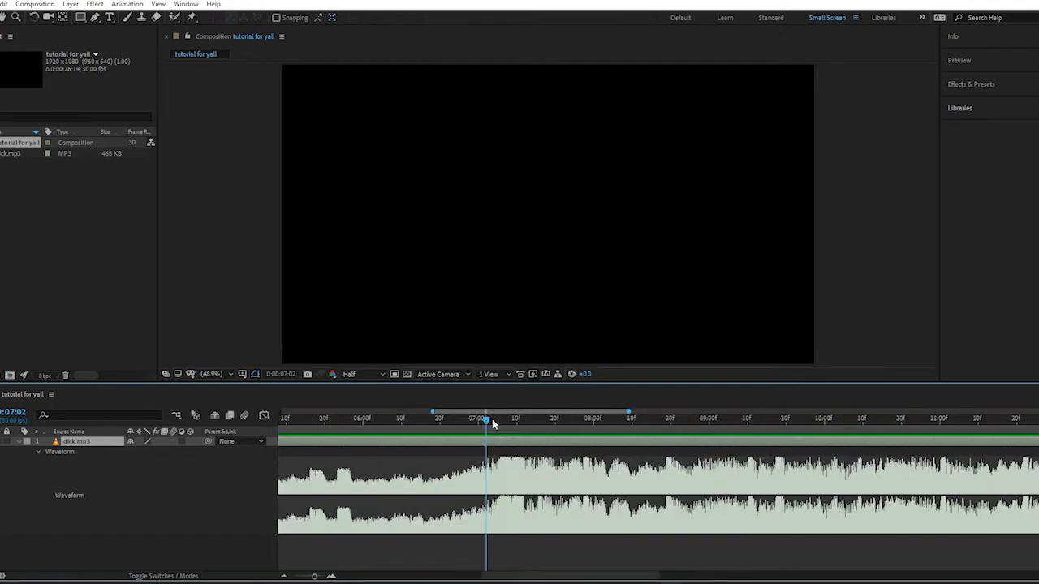
{"action": "left_click_drag", "start_coordinate": [489, 420], "coordinate": [498, 421]}
{"action": "key", "text": "space"}
{"action": "key", "text": "space"}
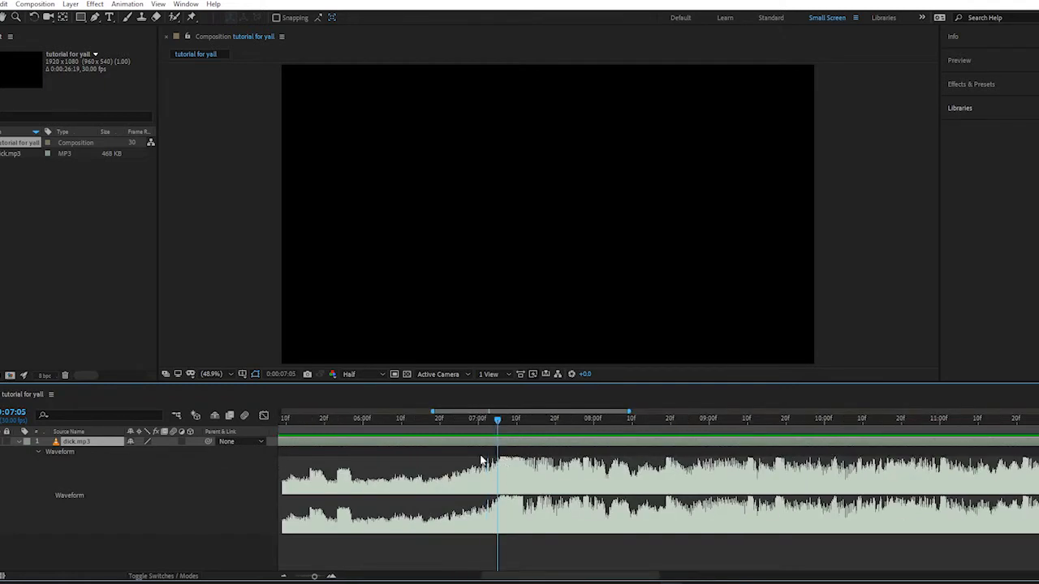
{"action": "left_click", "coordinate": [484, 459]}
{"action": "key", "text": "space"}
{"action": "key", "text": "space"}
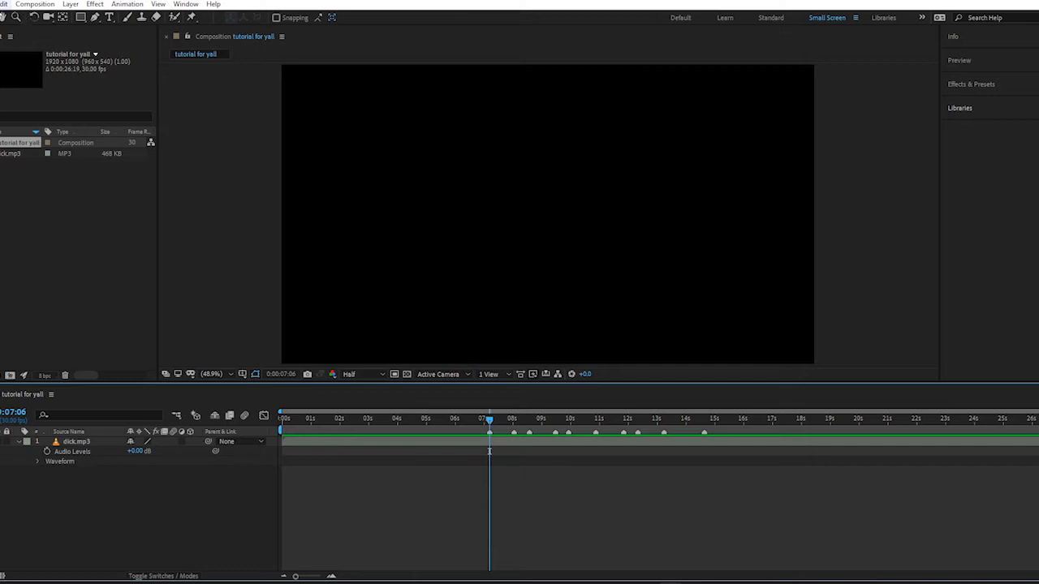
Step: Look up the Add Marker command among the layer marker options and place the playhead at 0:00:06:23
{"action": "left_click", "coordinate": [127, 5]}
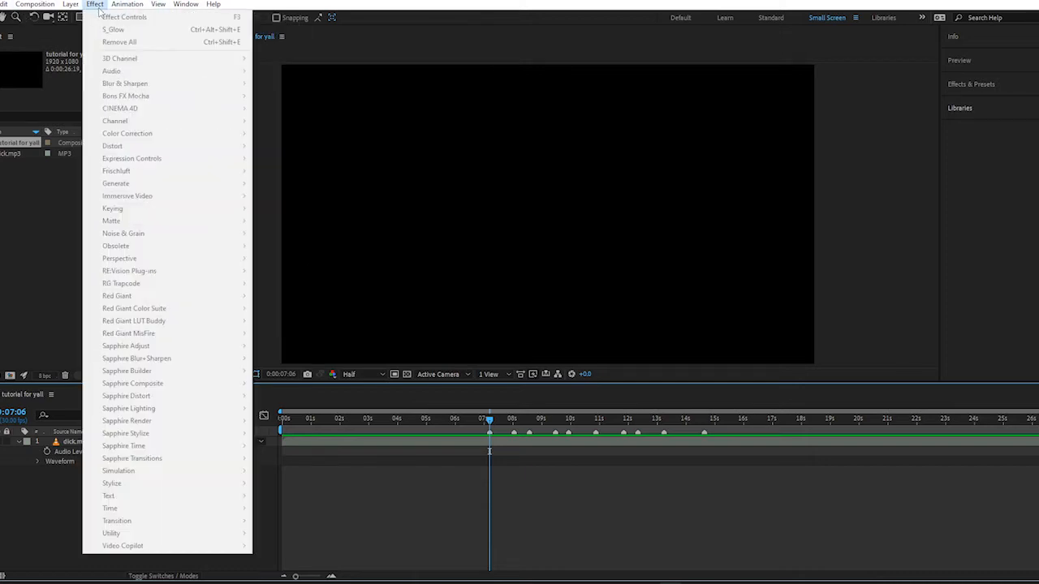
{"action": "mouse_move", "coordinate": [70, 4]}
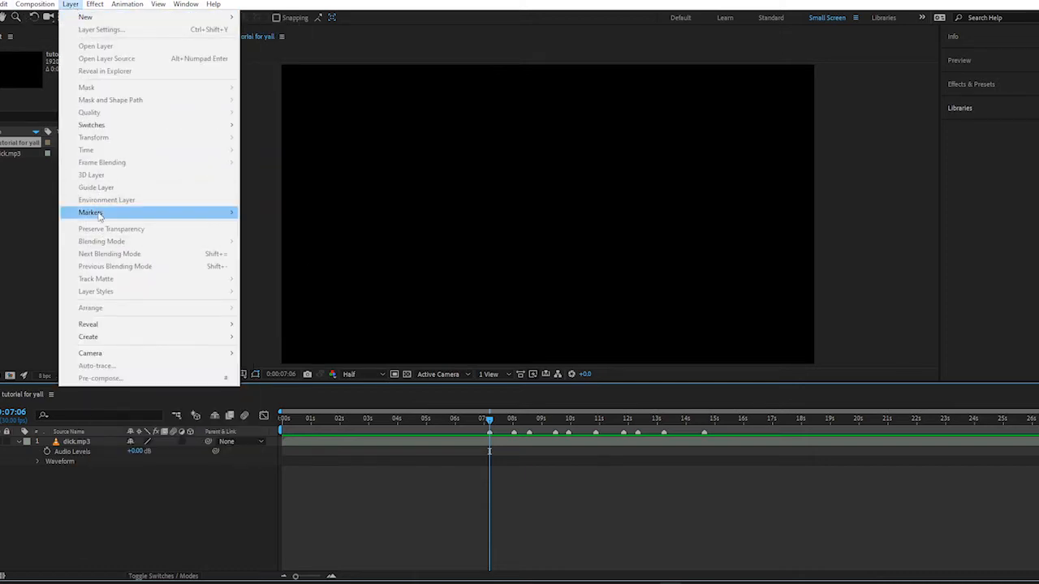
{"action": "mouse_move", "coordinate": [98, 216]}
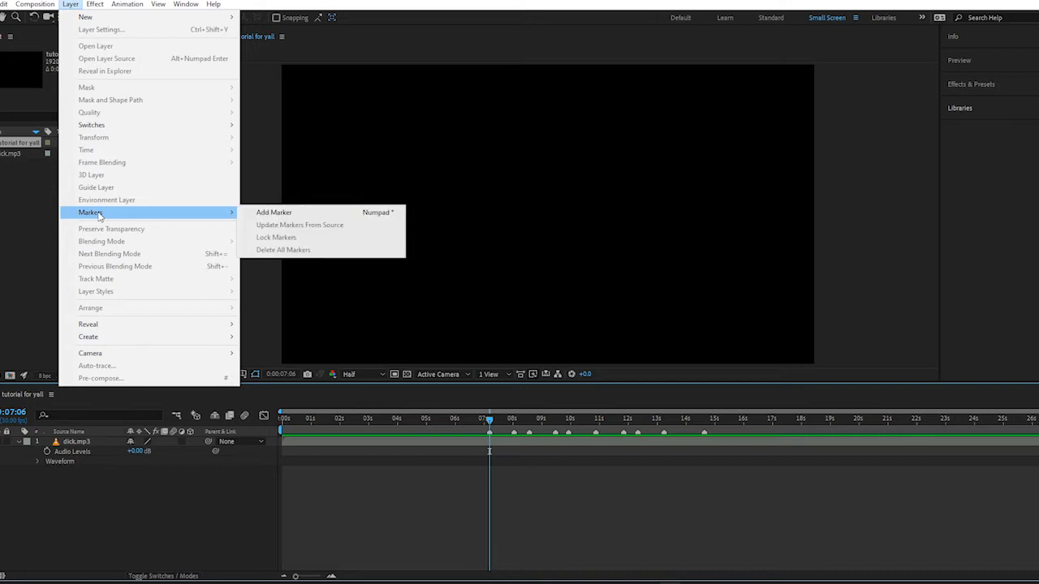
{"action": "left_click", "coordinate": [281, 215]}
{"action": "mouse_move", "coordinate": [460, 419]}
{"action": "left_mouse_down"}
{"action": "mouse_move", "coordinate": [629, 431]}
{"action": "mouse_move", "coordinate": [449, 457]}
{"action": "mouse_move", "coordinate": [478, 454]}
{"action": "left_mouse_up"}
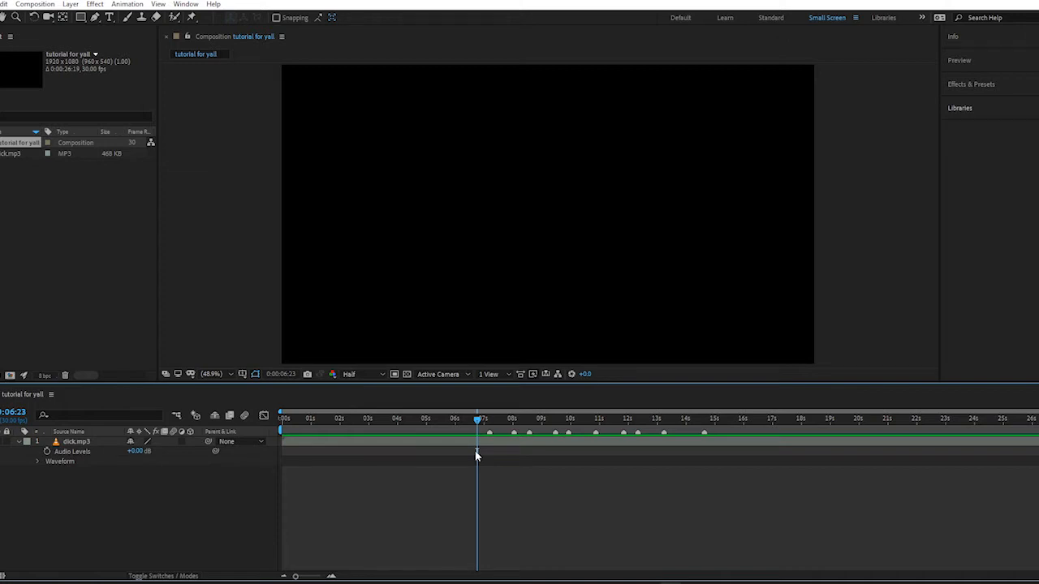
Step: Import the Ellie AVI footage into the project and check its clip details
{"action": "left_click", "coordinate": [46, 246]}
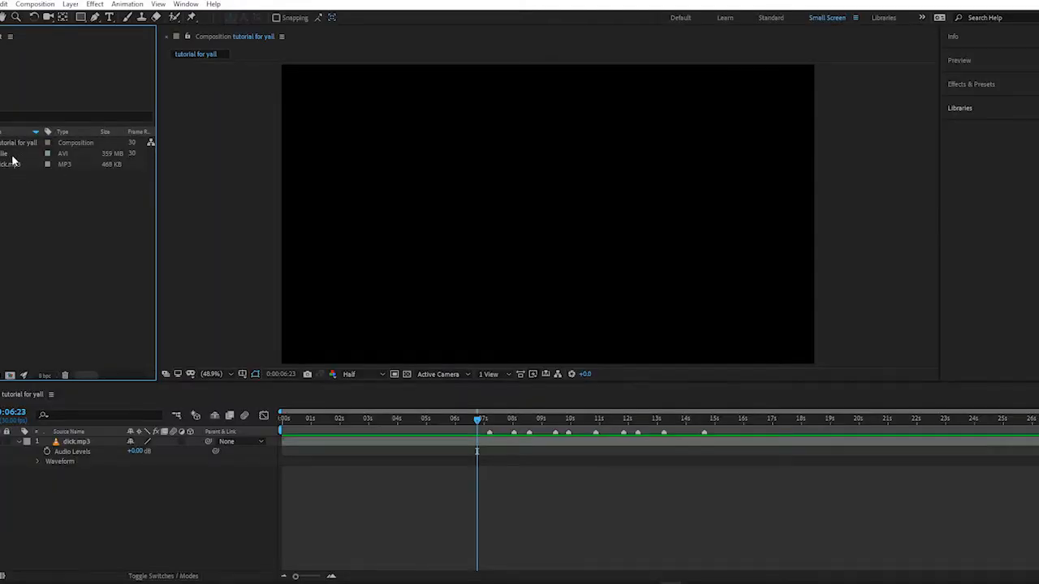
{"action": "left_click", "coordinate": [12, 154]}
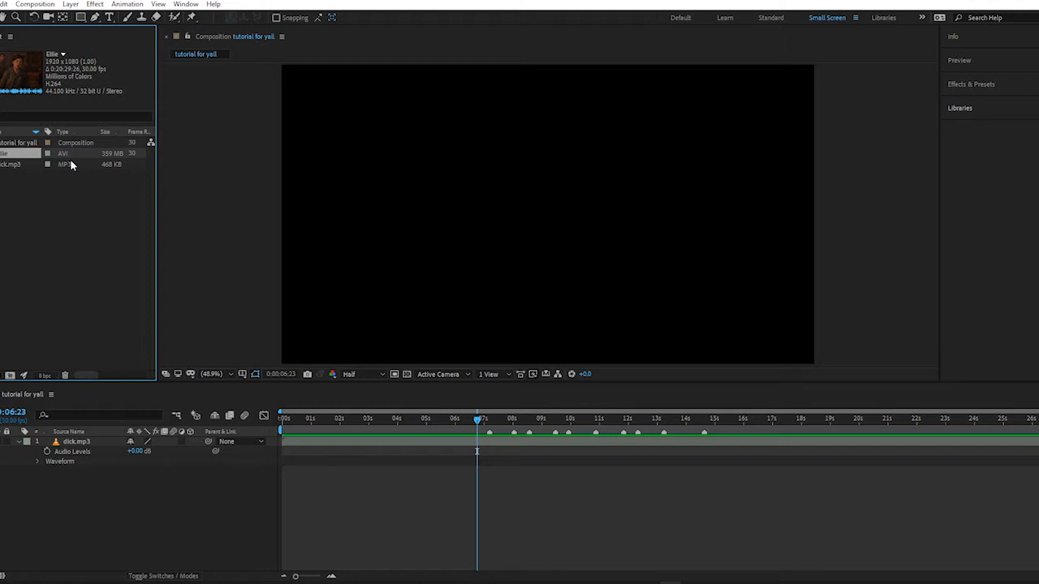
{"action": "left_click", "coordinate": [50, 164]}
{"action": "left_click", "coordinate": [23, 199]}
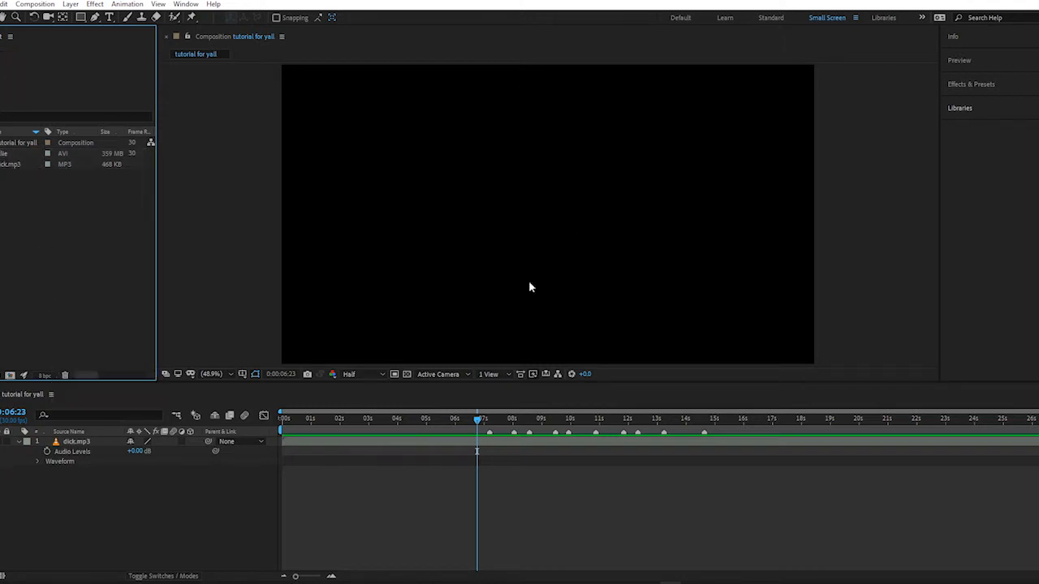
Step: Add the Ellie clip to the timeline below the audio layer, with the playhead at 0:00:00:00
{"action": "left_click", "coordinate": [16, 154]}
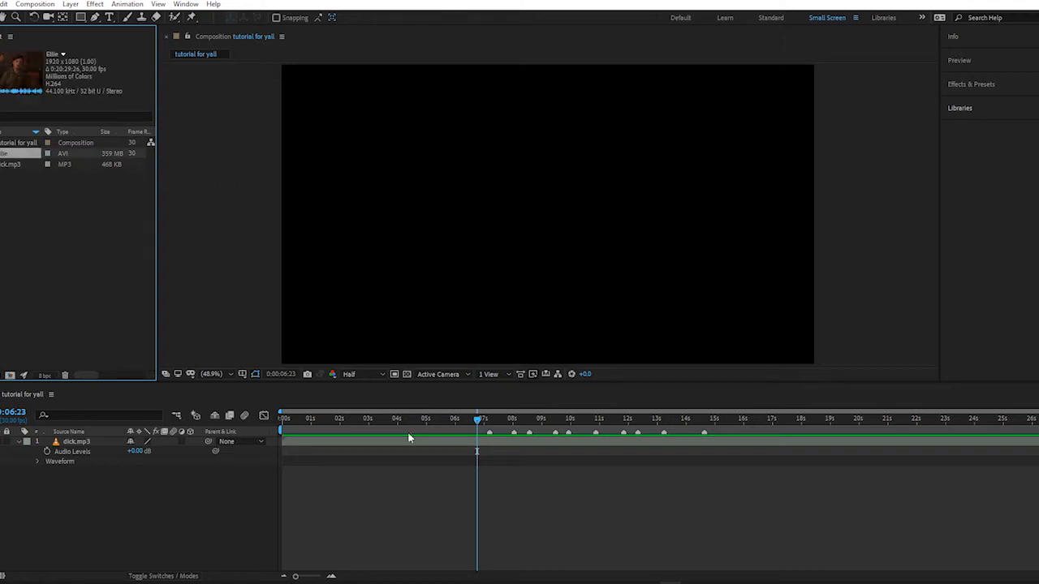
{"action": "left_click_drag", "start_coordinate": [387, 420], "coordinate": [252, 448]}
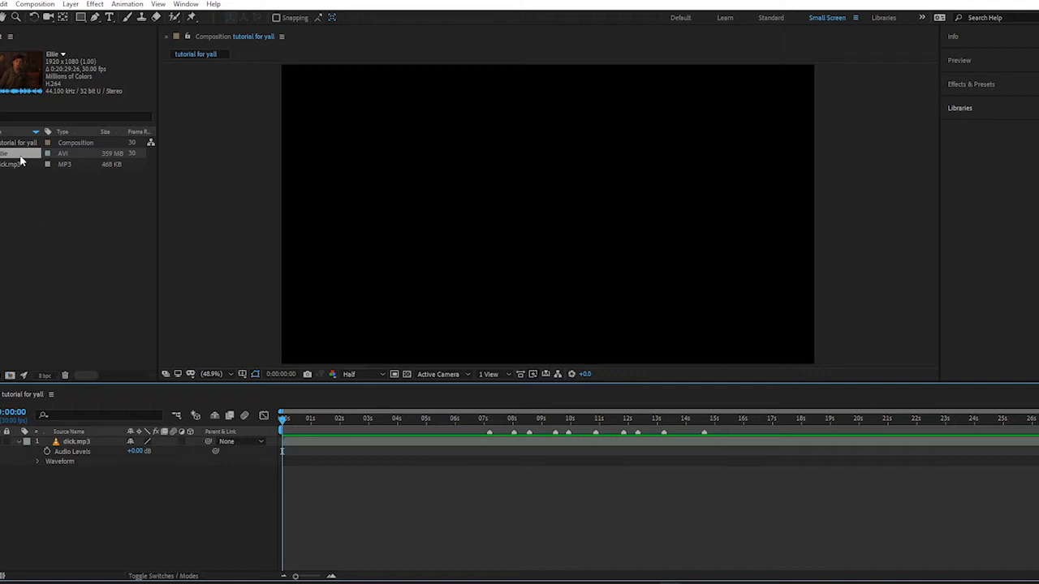
{"action": "left_click_drag", "start_coordinate": [21, 156], "coordinate": [281, 519]}
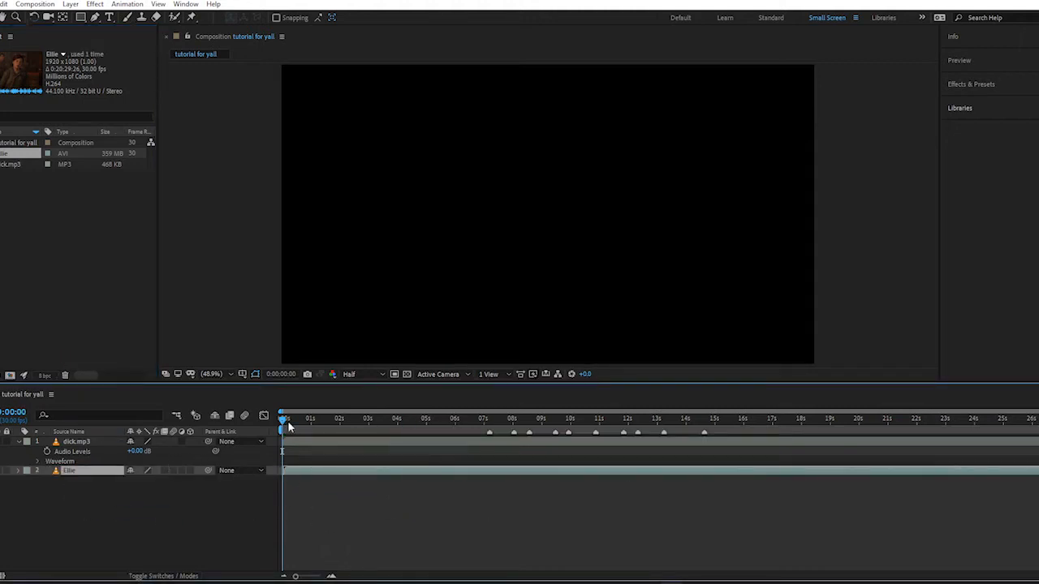
Step: Examine the start of the Ellie clip at frame level and scrub through its opening frames to 0:00:00:17
{"action": "scroll", "coordinate": [285, 421], "scroll_direction": "up", "scroll_amount": 3}
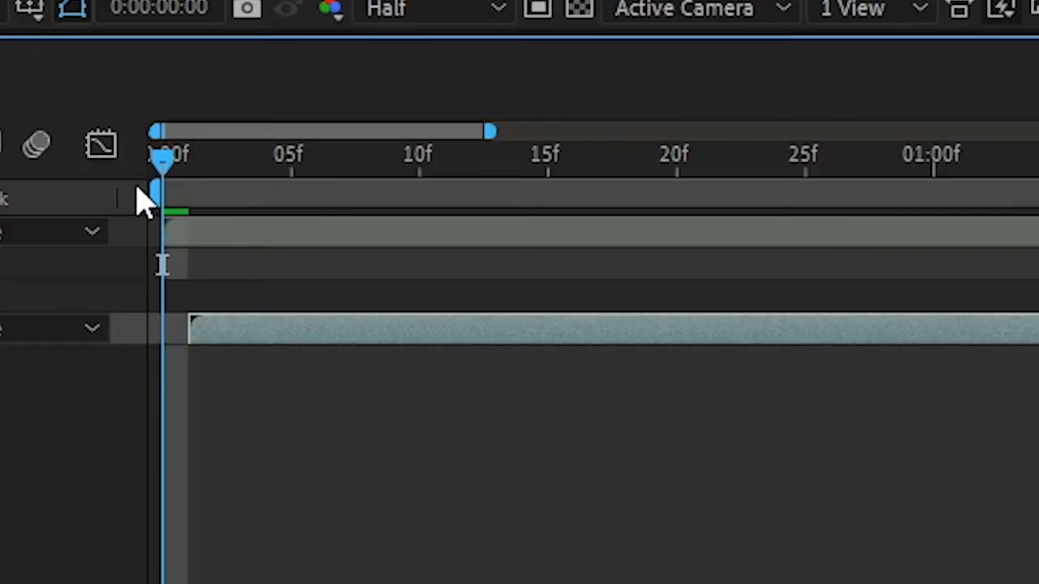
{"action": "left_click_drag", "start_coordinate": [169, 161], "coordinate": [240, 159]}
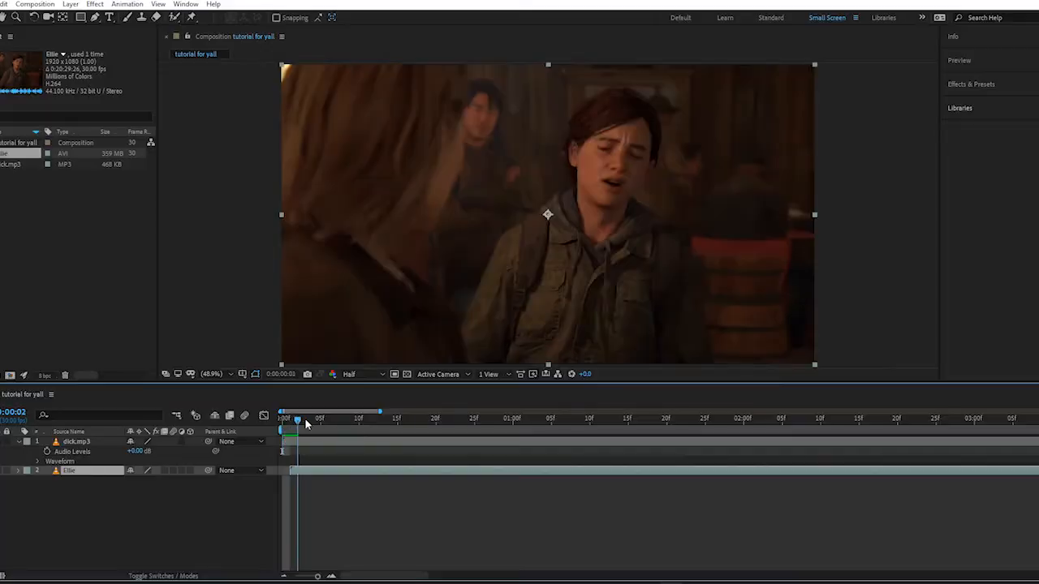
{"action": "left_click_drag", "start_coordinate": [306, 423], "coordinate": [415, 424]}
{"action": "scroll", "coordinate": [414, 440], "scroll_direction": "down", "scroll_amount": 3}
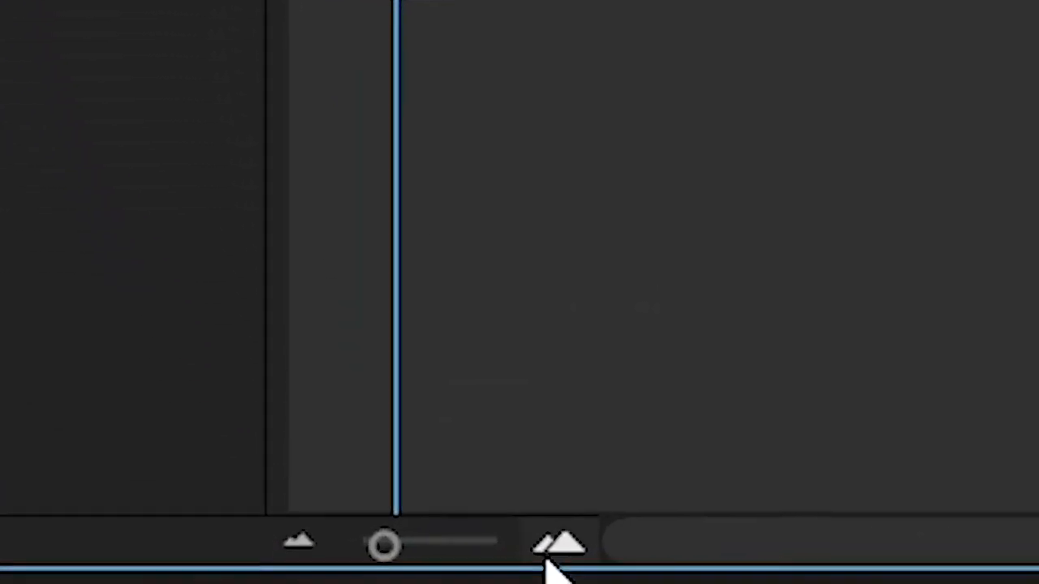
{"action": "left_click", "coordinate": [407, 566]}
{"action": "left_click", "coordinate": [408, 567]}
{"action": "left_click", "coordinate": [407, 567]}
{"action": "left_click", "coordinate": [408, 566]}
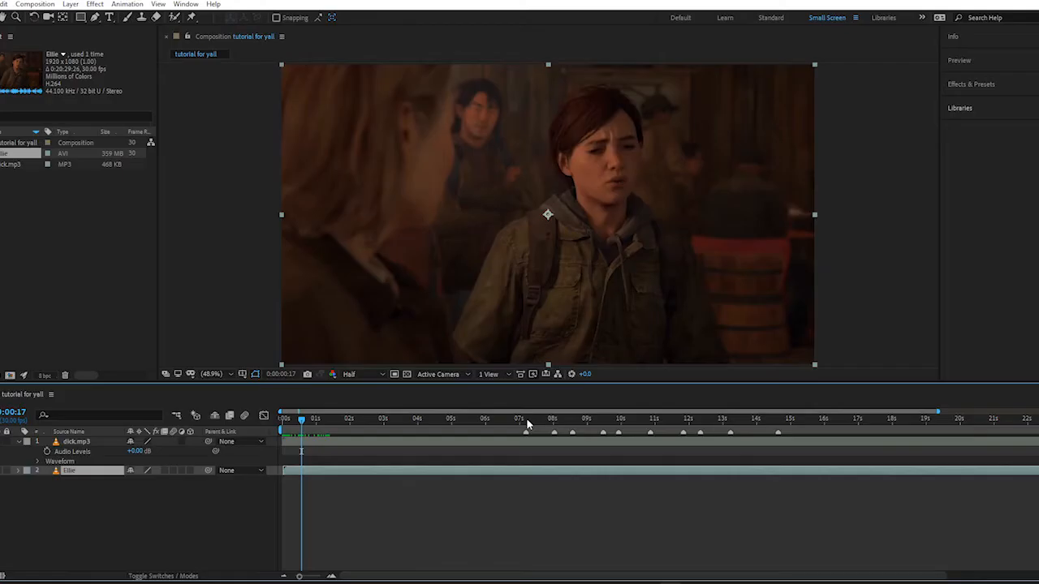
Step: Place the playhead on the first beat marker at 0:00:07:06 and slide the Ellie clip so the snowy two-person shot lines up there
{"action": "left_click", "coordinate": [526, 423]}
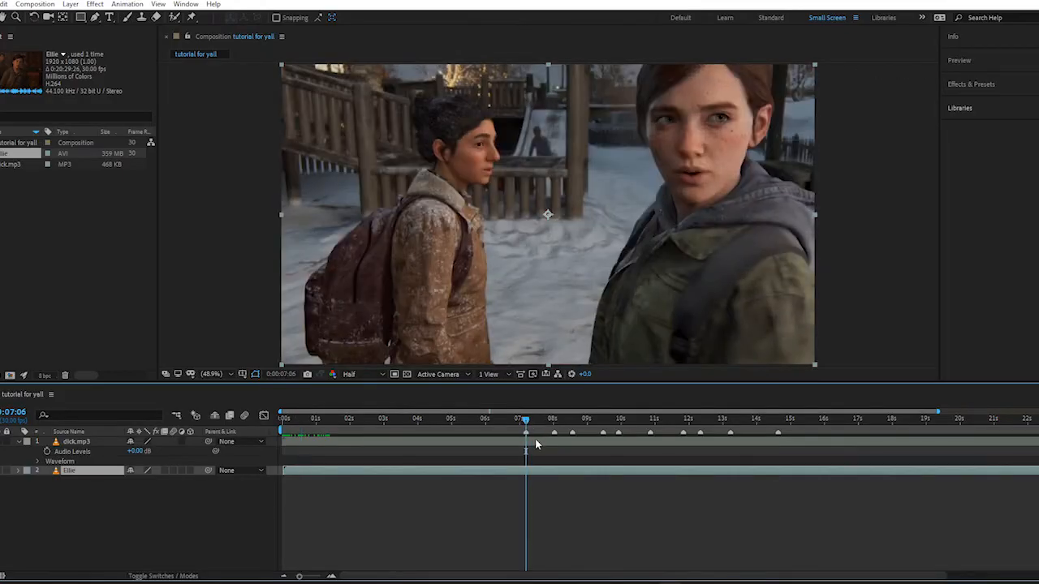
{"action": "key", "text": "equal"}
{"action": "key", "text": "equal"}
{"action": "key", "text": "equal"}
{"action": "key", "text": "minus"}
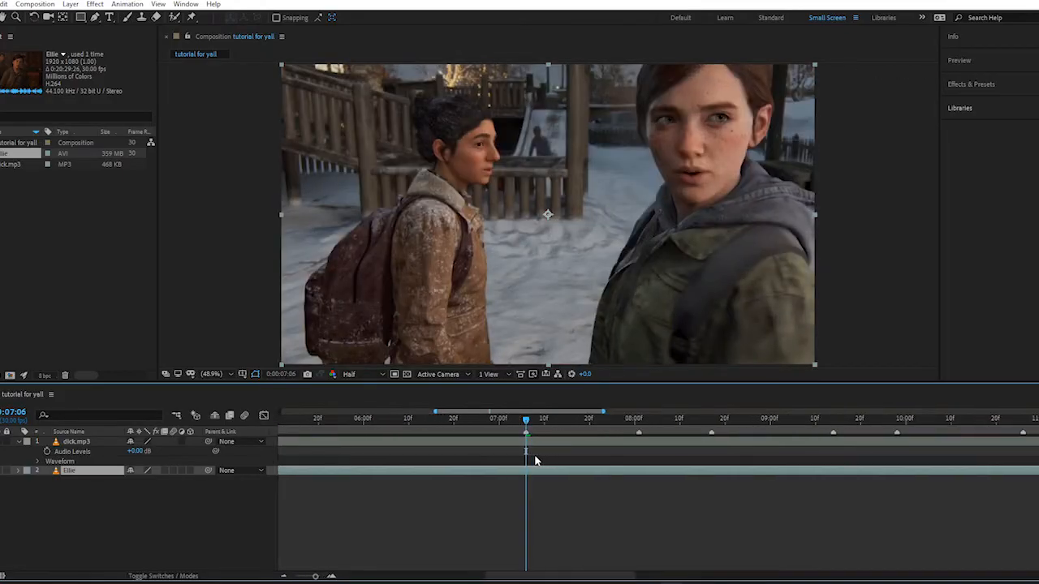
{"action": "key", "text": "minus"}
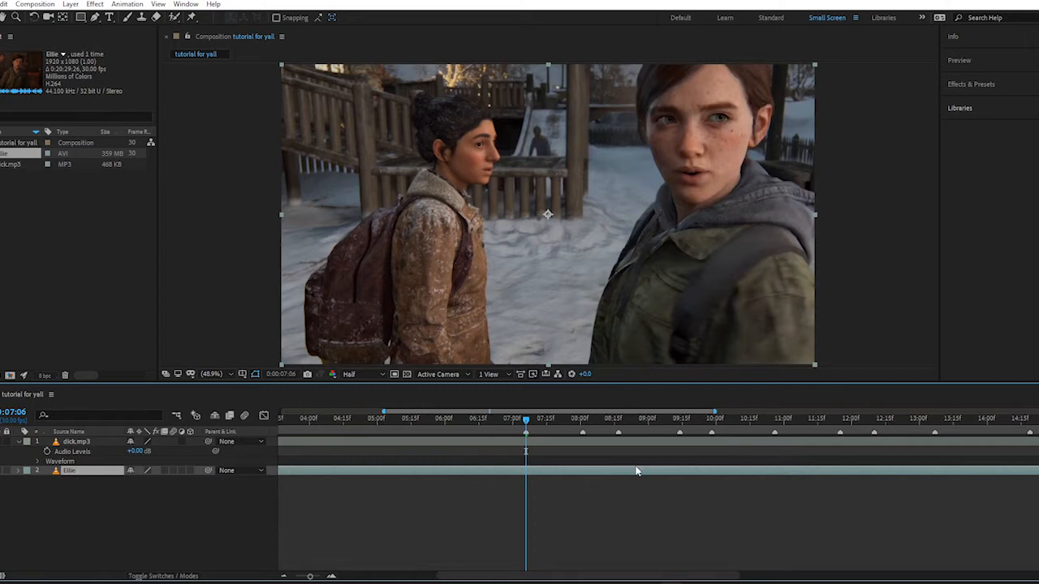
{"action": "left_click_drag", "start_coordinate": [636, 470], "coordinate": [568, 479]}
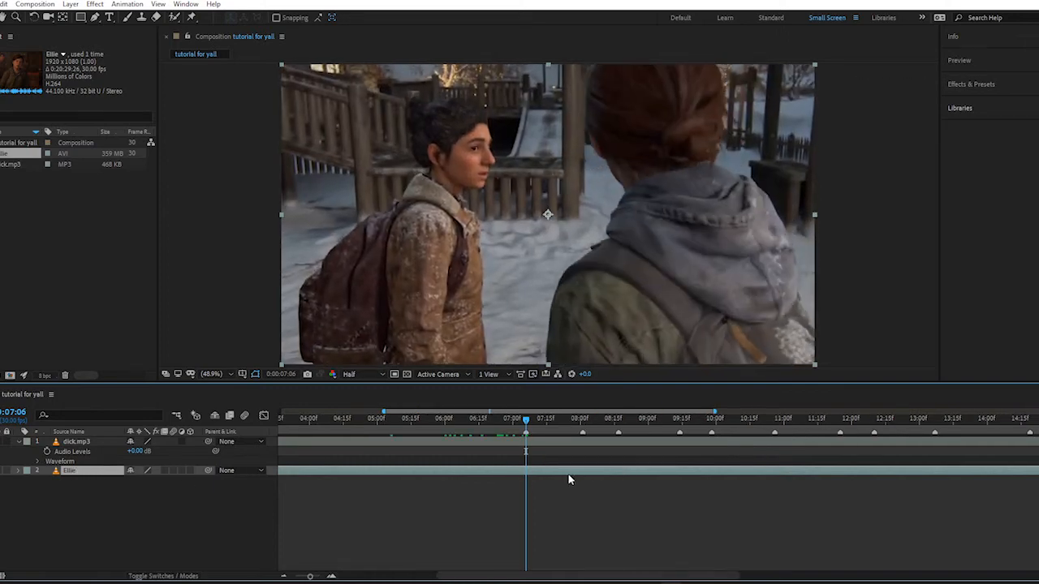
{"action": "left_click_drag", "start_coordinate": [775, 478], "coordinate": [985, 470]}
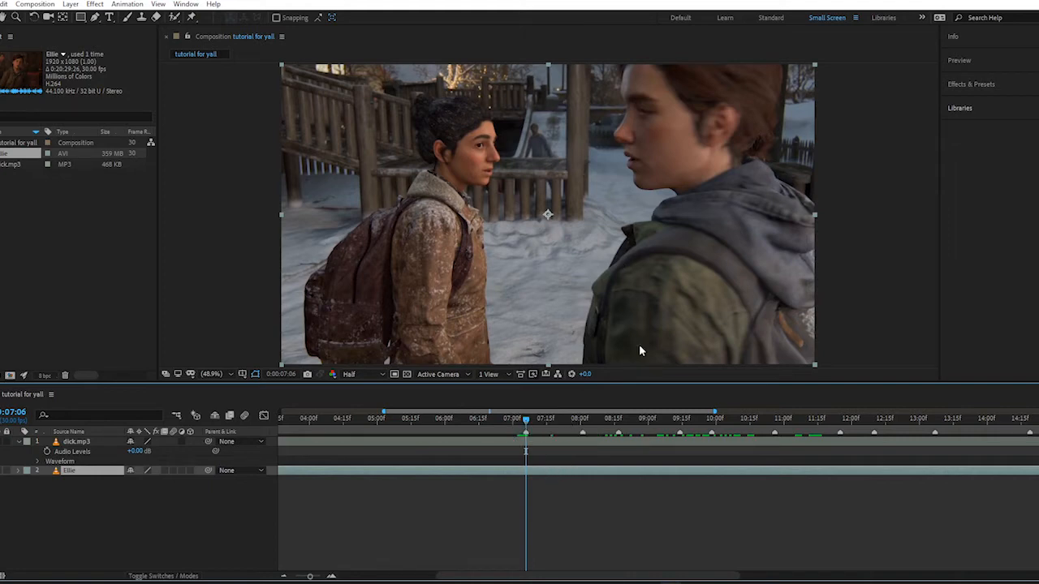
Step: Play back the composition from 0:00:00:00 to check the Ellie clip's placement against the audio
{"action": "key", "text": "minus"}
{"action": "key", "text": "minus"}
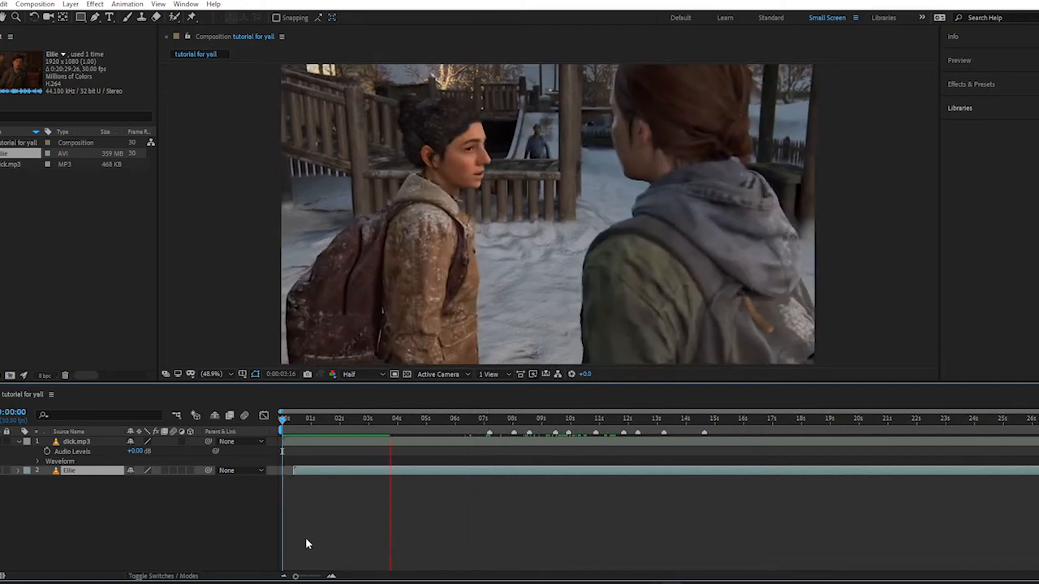
{"action": "key", "text": "space"}
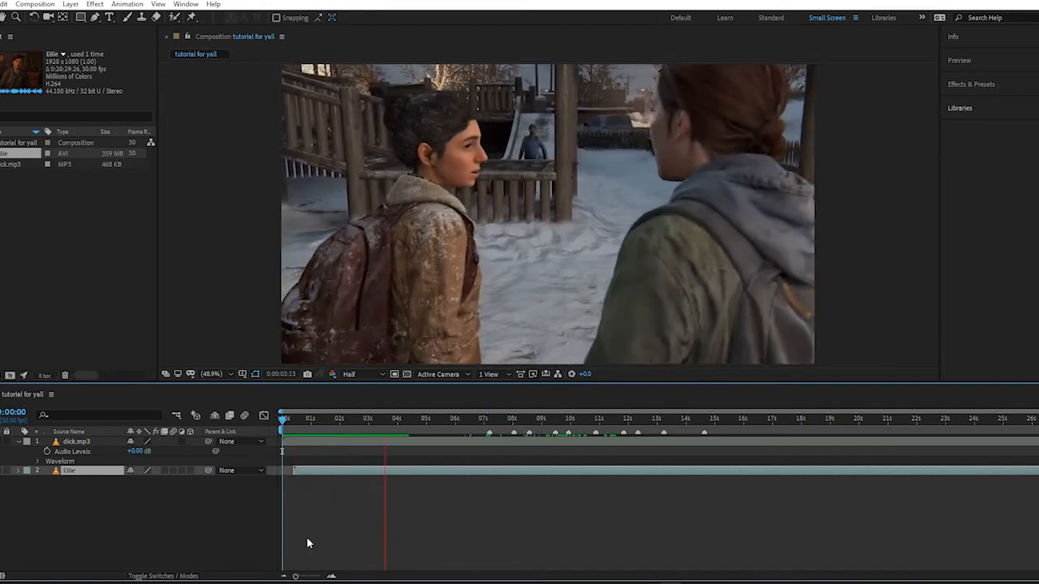
{"action": "key", "text": "space"}
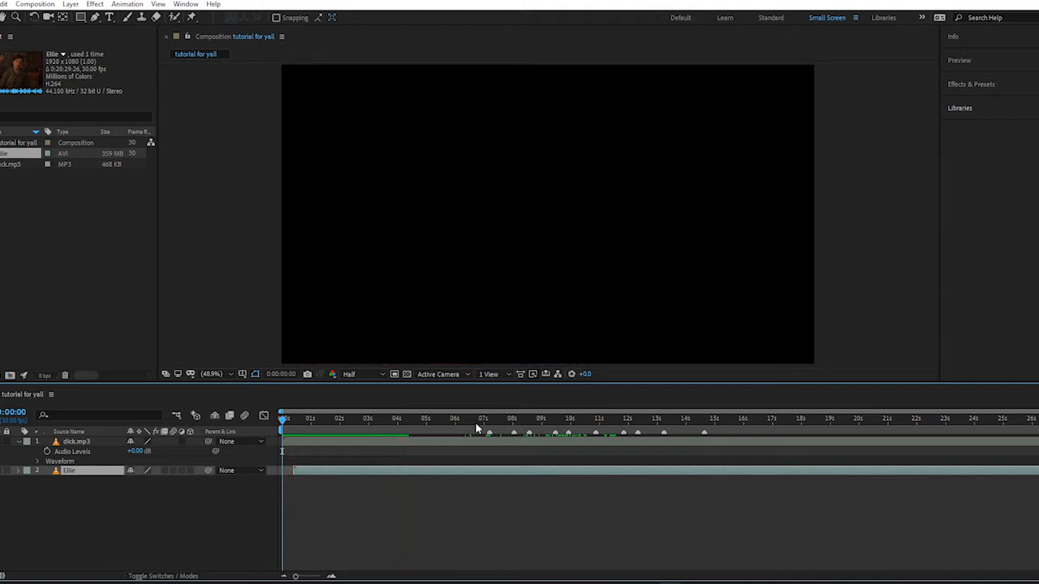
Step: Split the Ellie layer at the first beat marker, 0:00:07:06, and delete the part before it
{"action": "left_click", "coordinate": [487, 424]}
{"action": "key", "text": "equal"}
{"action": "key", "text": "equal"}
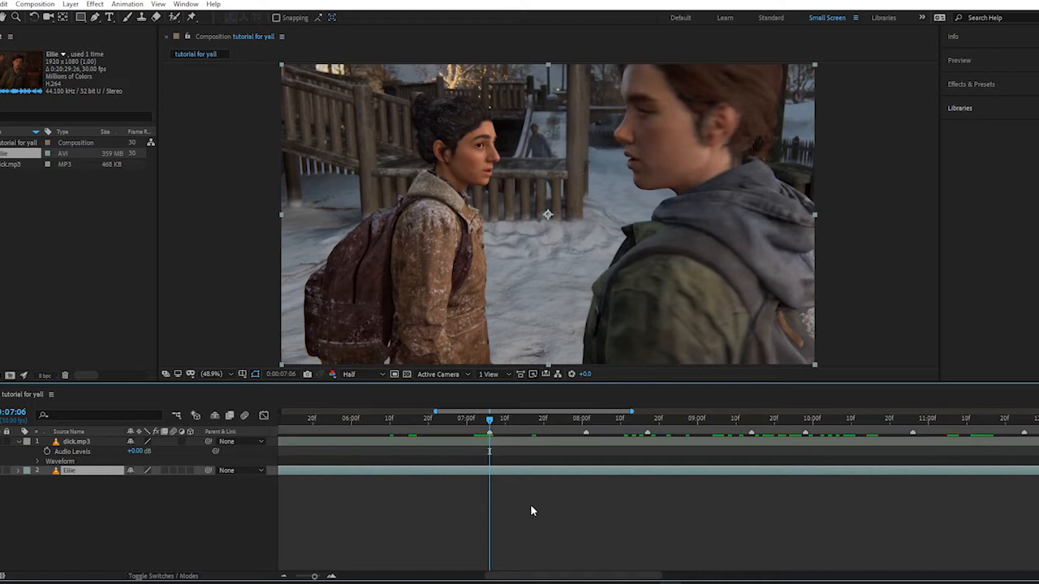
{"action": "key", "text": "ctrl+shift+d"}
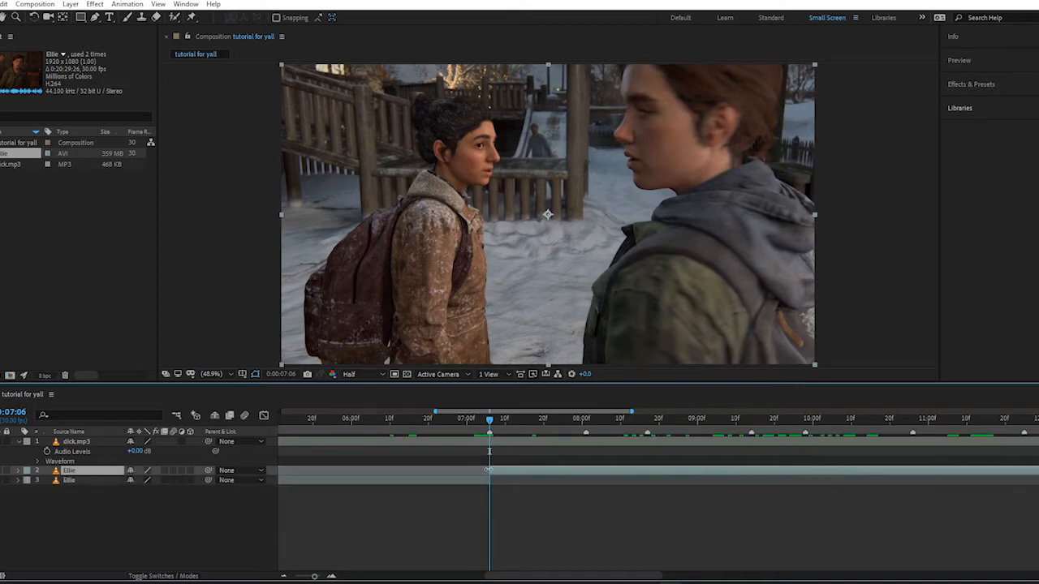
{"action": "left_click", "coordinate": [477, 480]}
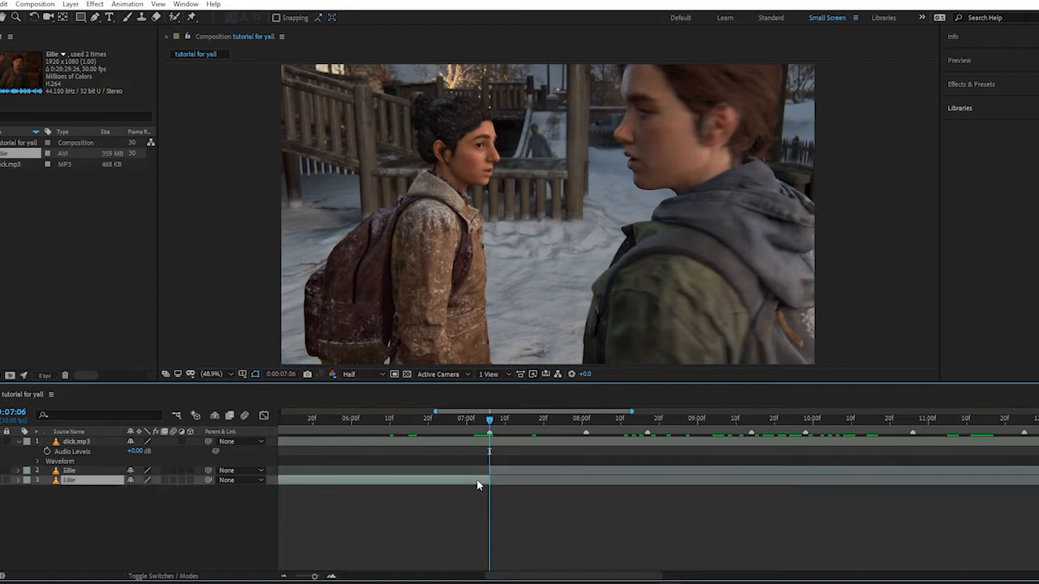
{"action": "key", "text": "Delete"}
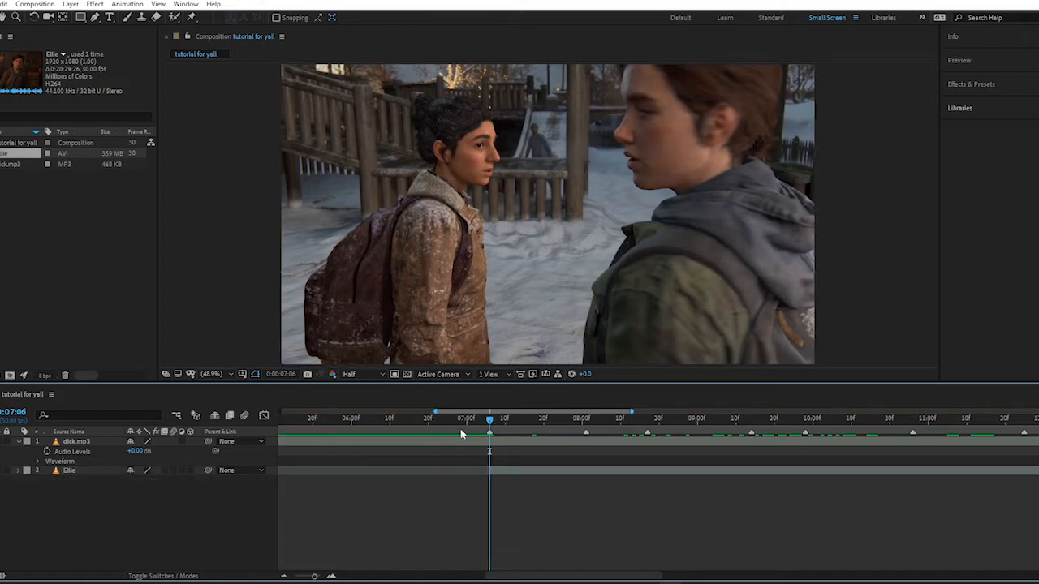
Step: Play back the trimmed Ellie clip from 0:00:07:06
{"action": "left_click_drag", "start_coordinate": [459, 423], "coordinate": [880, 424]}
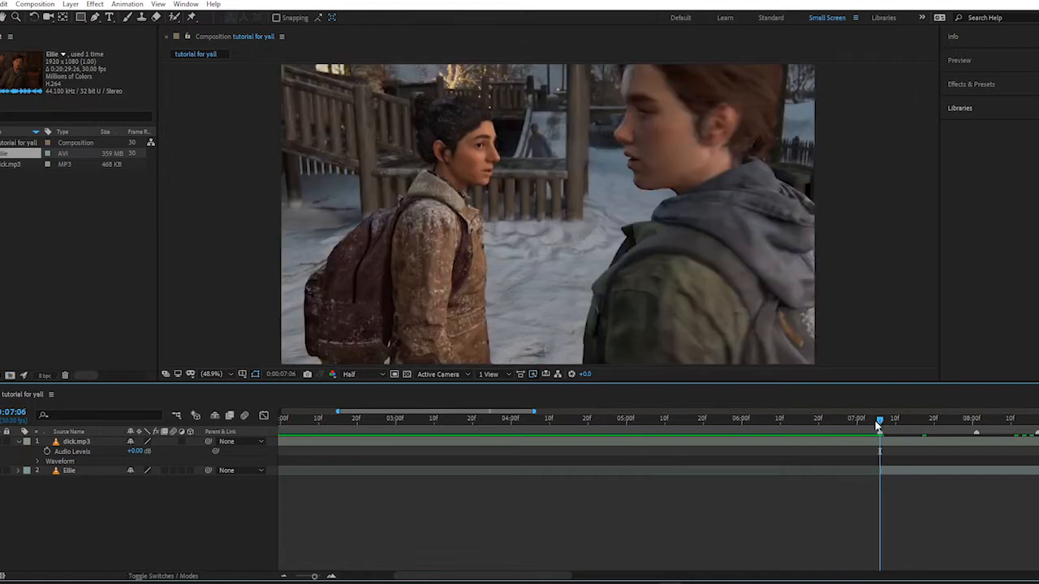
{"action": "key", "text": "space"}
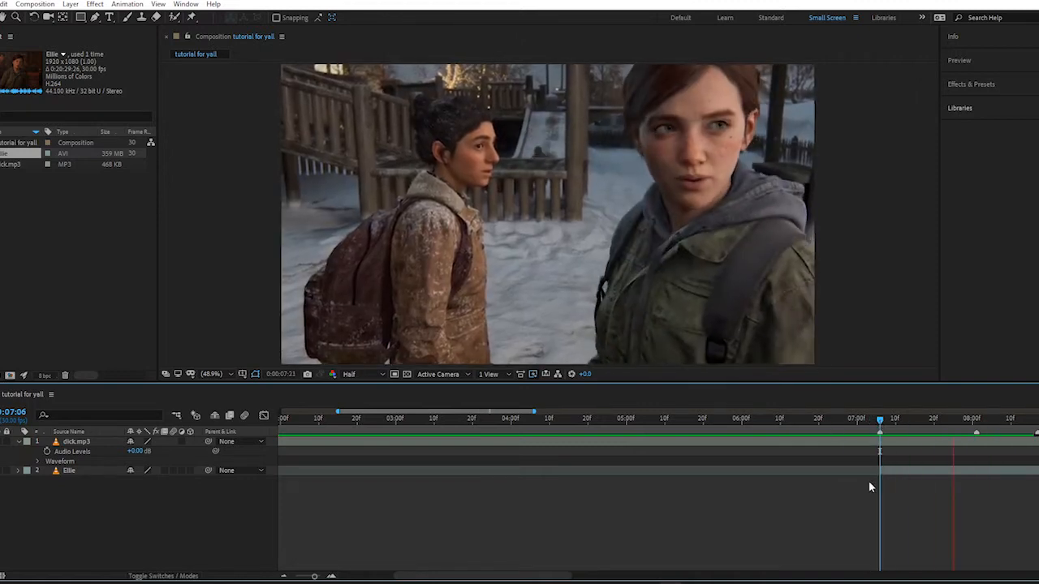
{"action": "key", "text": "space"}
Step: Mute the Ellie layer's audio and move the layer above the audio track in the layer stack
{"action": "left_click", "coordinate": [72, 476]}
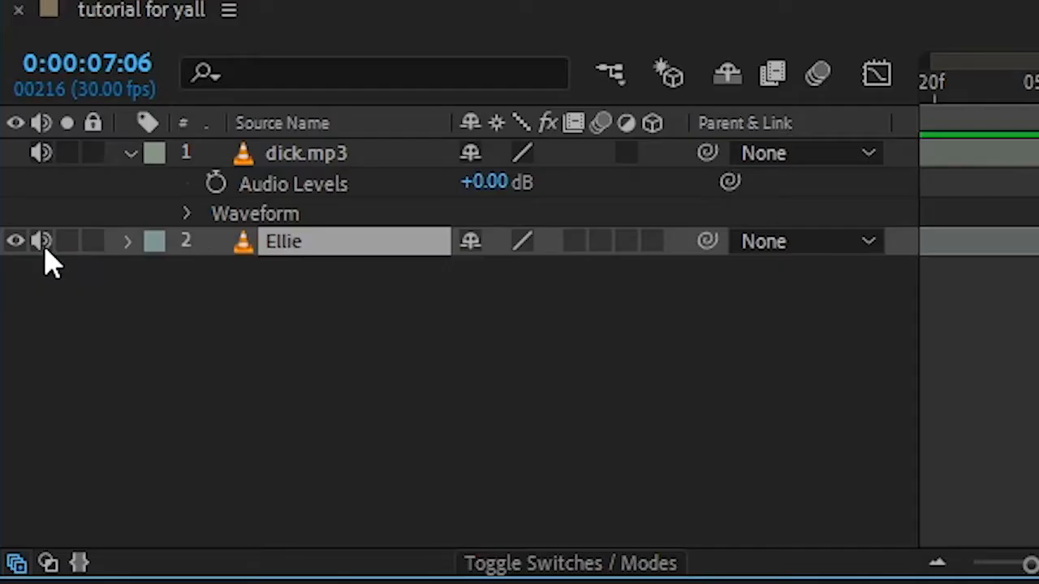
{"action": "left_click", "coordinate": [42, 242]}
{"action": "left_click", "coordinate": [609, 572]}
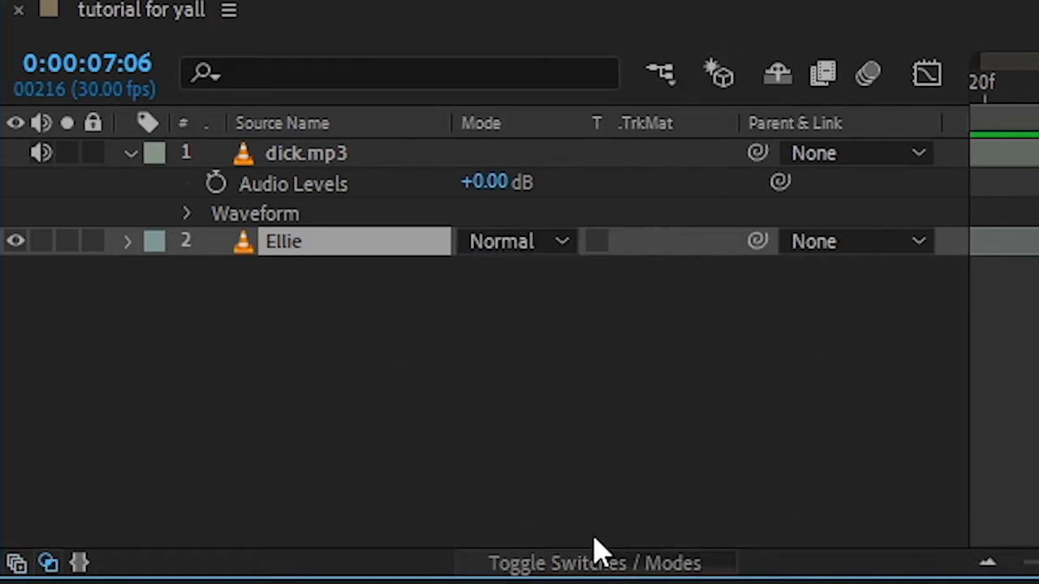
{"action": "left_click", "coordinate": [578, 566]}
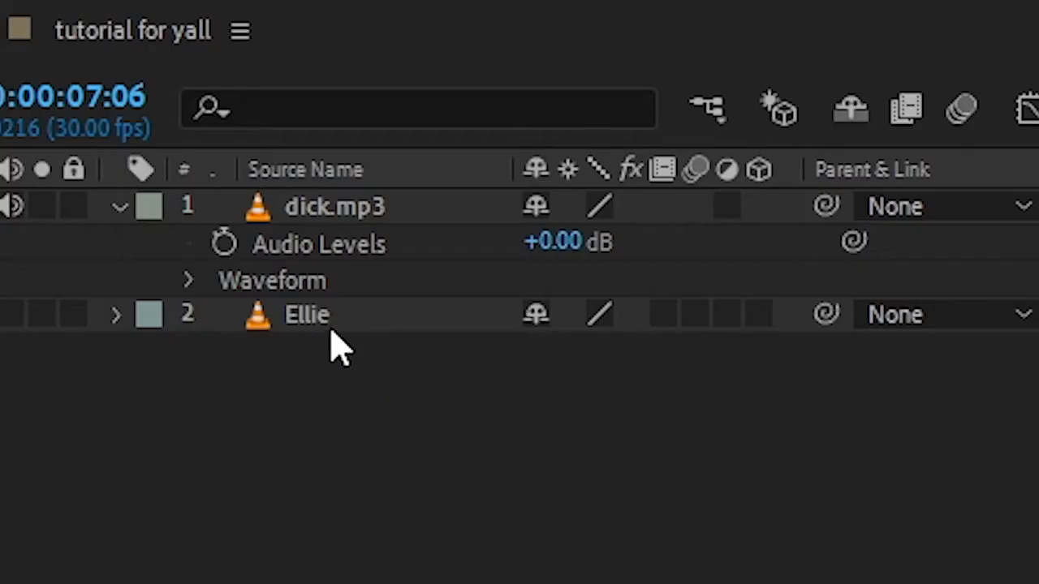
{"action": "key", "text": "Return"}
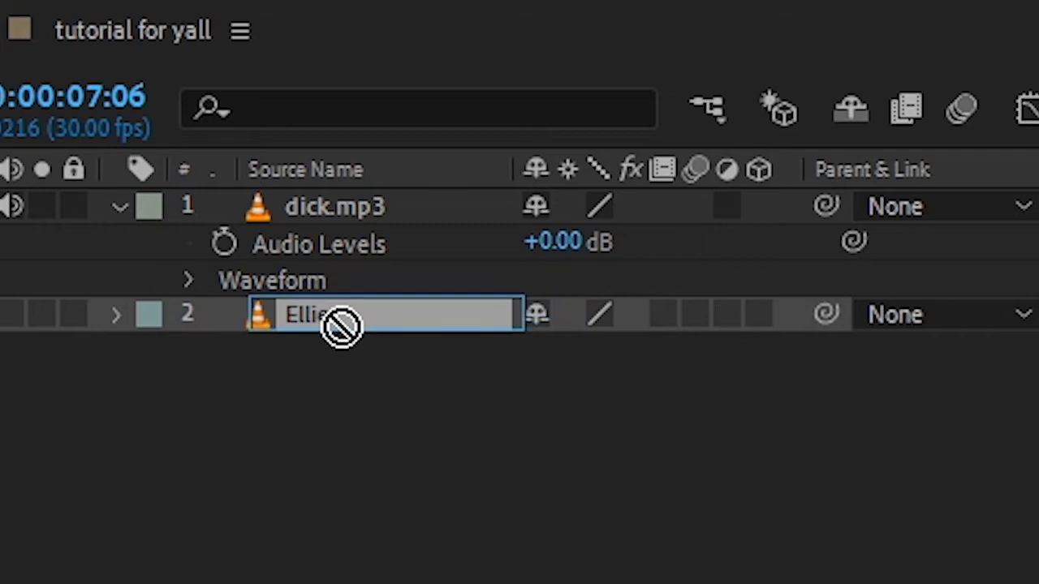
{"action": "left_click_drag", "start_coordinate": [341, 326], "coordinate": [341, 424]}
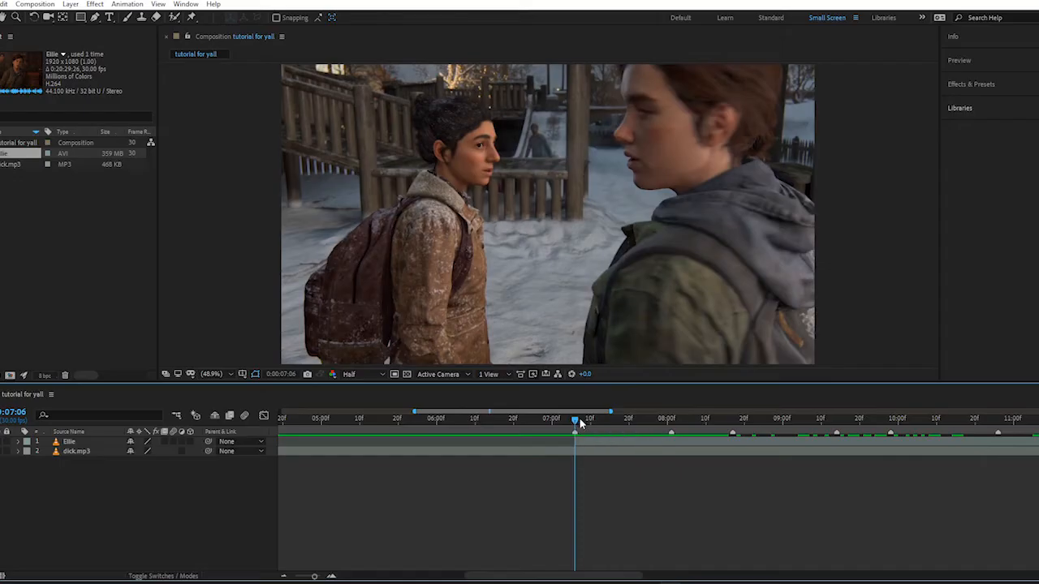
Step: Split the Ellie layer at the second beat marker, 0:00:08:01
{"action": "left_click_drag", "start_coordinate": [579, 418], "coordinate": [671, 428]}
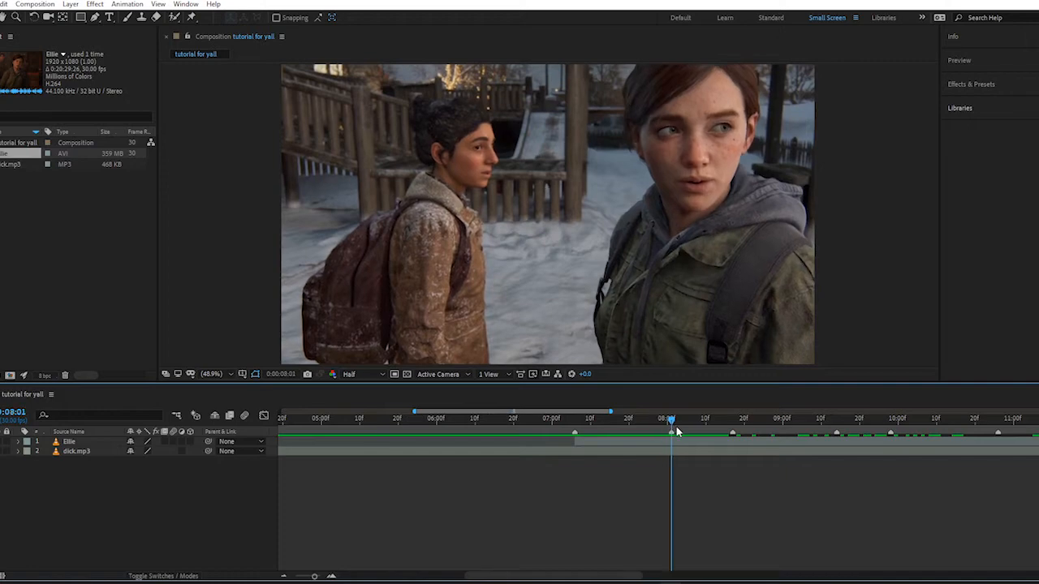
{"action": "left_click", "coordinate": [670, 442]}
{"action": "key", "text": "ctrl+shift+d"}
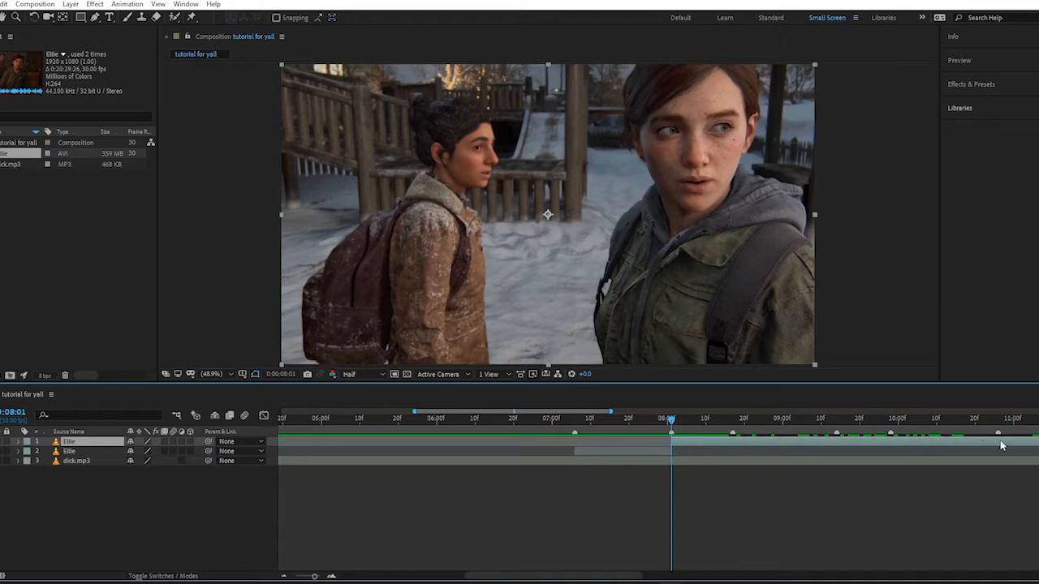
Step: Slide the upper Ellie piece earlier to bring the rifle shot to 0:00:08:01, split it there and delete the preceding part
{"action": "left_click_drag", "start_coordinate": [1002, 445], "coordinate": [817, 443]}
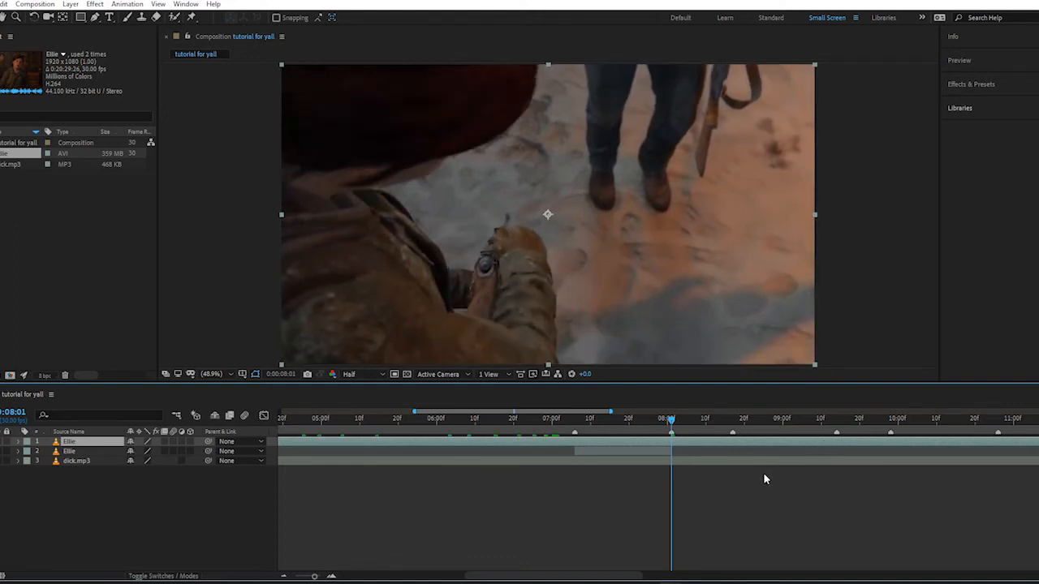
{"action": "key", "text": "ctrl+shift+d"}
{"action": "left_click", "coordinate": [665, 452]}
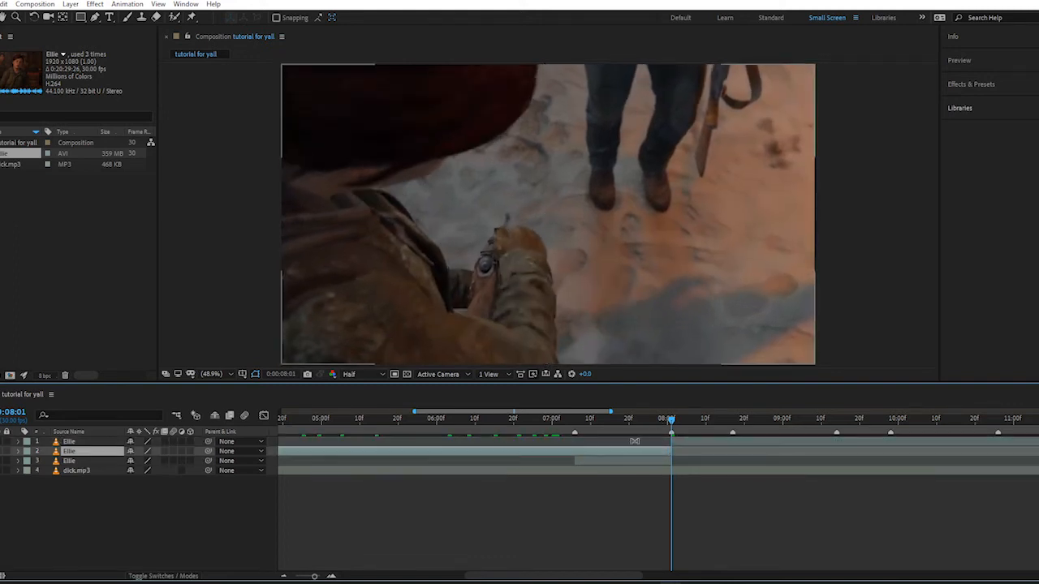
{"action": "key", "text": "Delete"}
Step: Split the upper Ellie layer at the third beat marker, 0:00:08:17, and slide the remaining footage to start at about 0:00:09:01
{"action": "left_click_drag", "start_coordinate": [671, 421], "coordinate": [733, 428]}
{"action": "left_click", "coordinate": [740, 442]}
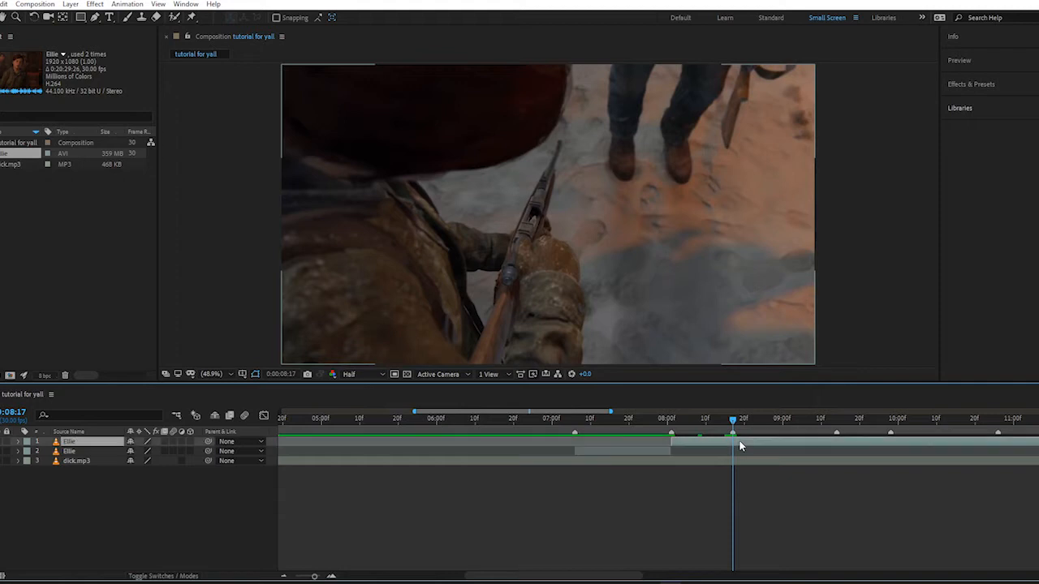
{"action": "key", "text": "ctrl+shift+d"}
{"action": "mouse_move", "coordinate": [733, 420]}
{"action": "left_mouse_down"}
{"action": "mouse_move", "coordinate": [708, 424]}
{"action": "mouse_move", "coordinate": [727, 426]}
{"action": "left_mouse_up"}
{"action": "left_click_drag", "start_coordinate": [781, 444], "coordinate": [835, 443]}
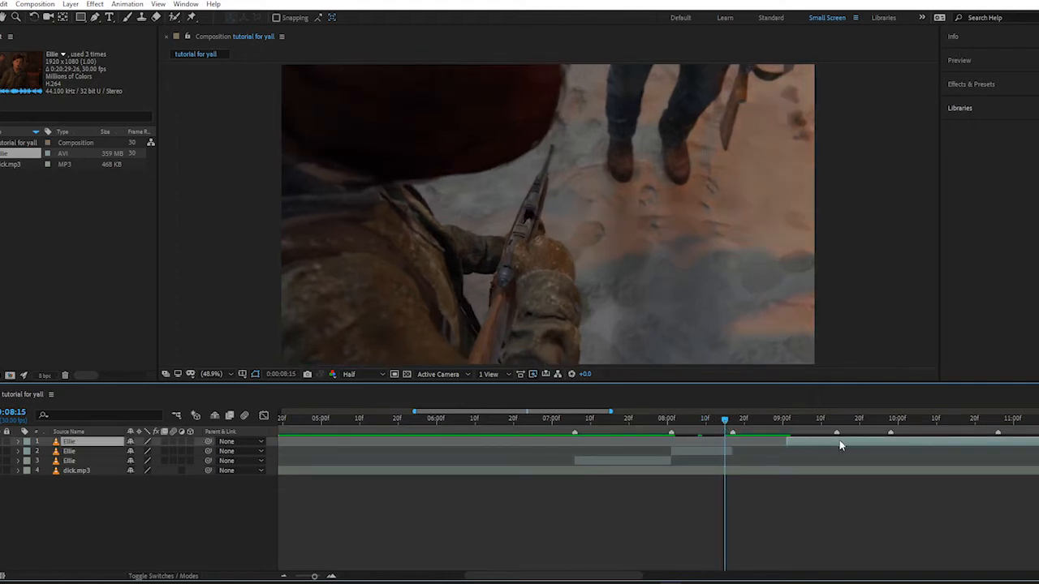
Step: Play back the cut Ellie segments from 0:00:07:04 to check them against the beats
{"action": "left_click_drag", "start_coordinate": [725, 420], "coordinate": [567, 424]}
{"action": "key", "text": "space"}
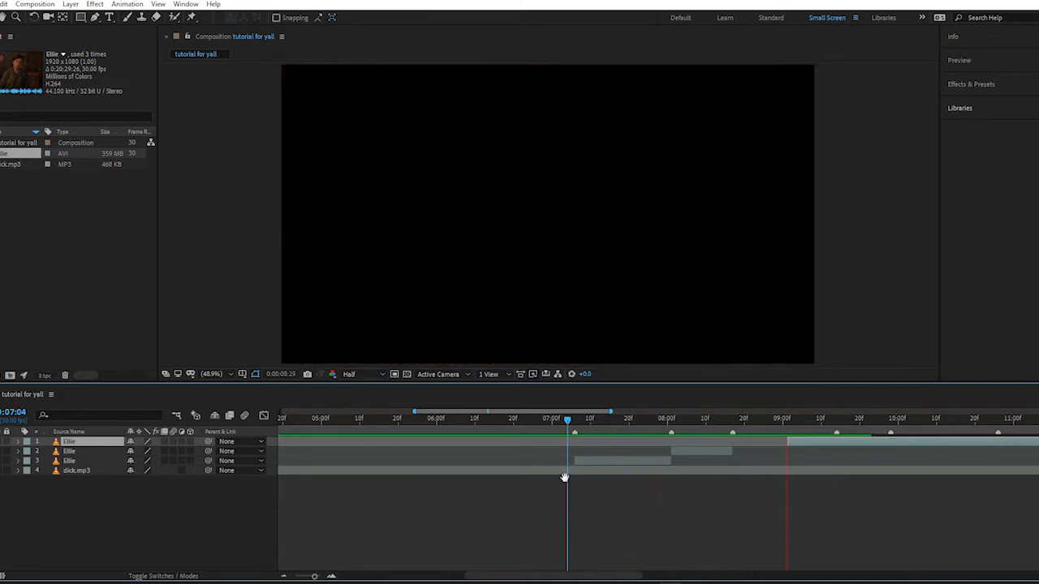
{"action": "key", "text": "space"}
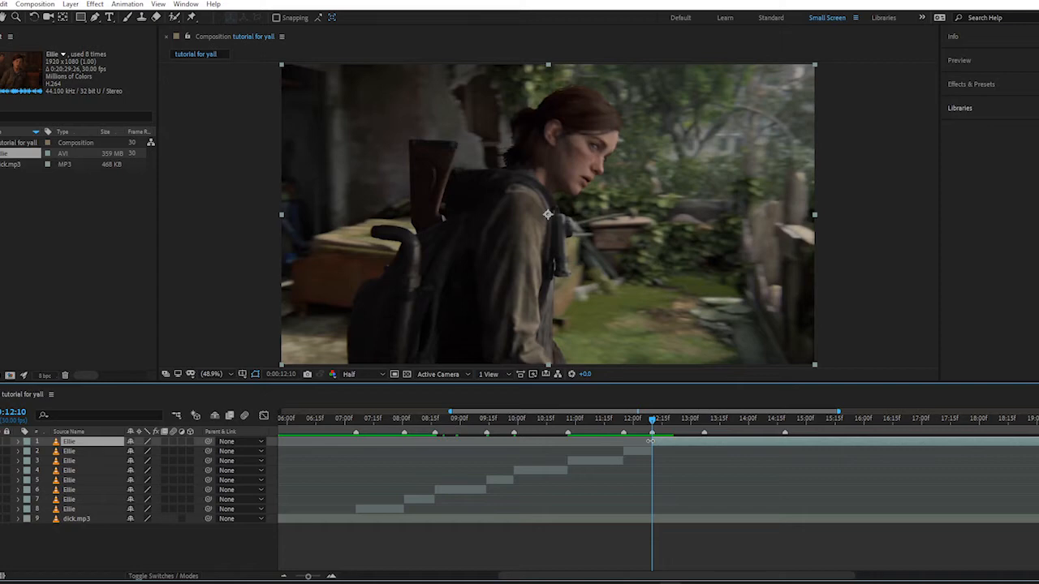
Step: Delete the Ellie segment that starts near 0:00:10:00 and undo the deletion
{"action": "left_click", "coordinate": [588, 470]}
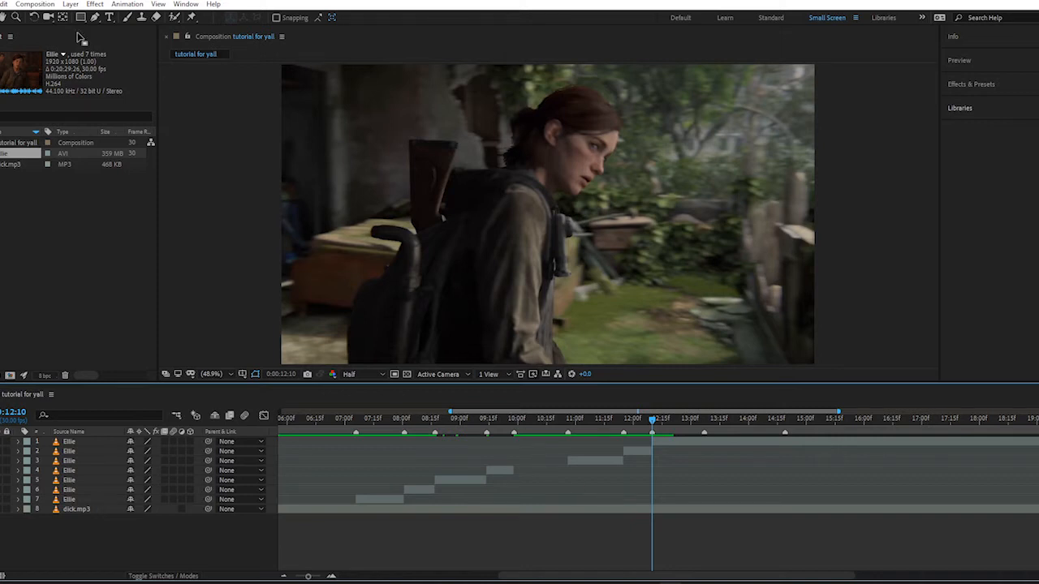
{"action": "left_click", "coordinate": [4, 4]}
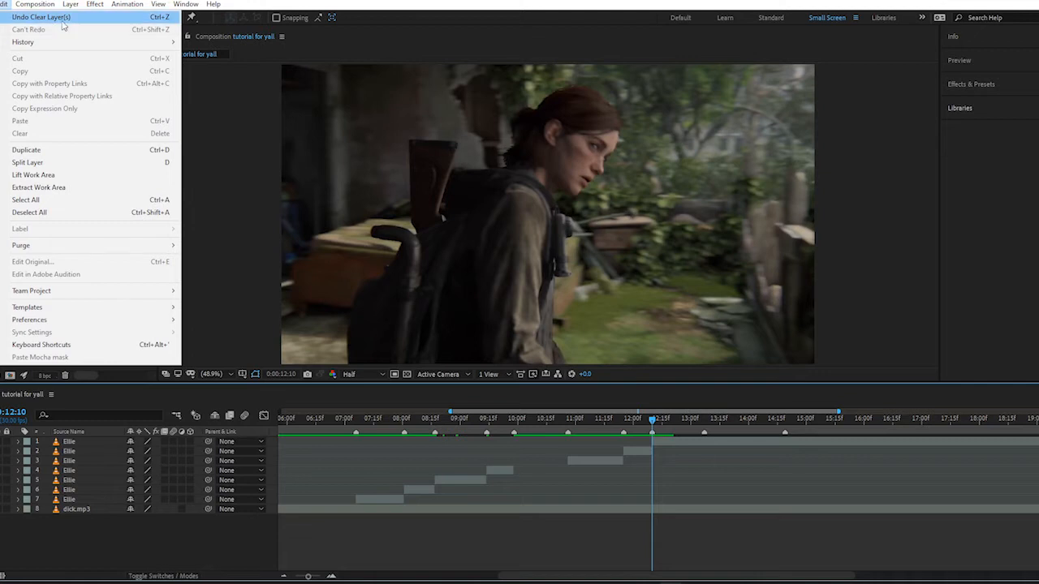
{"action": "left_click", "coordinate": [138, 17]}
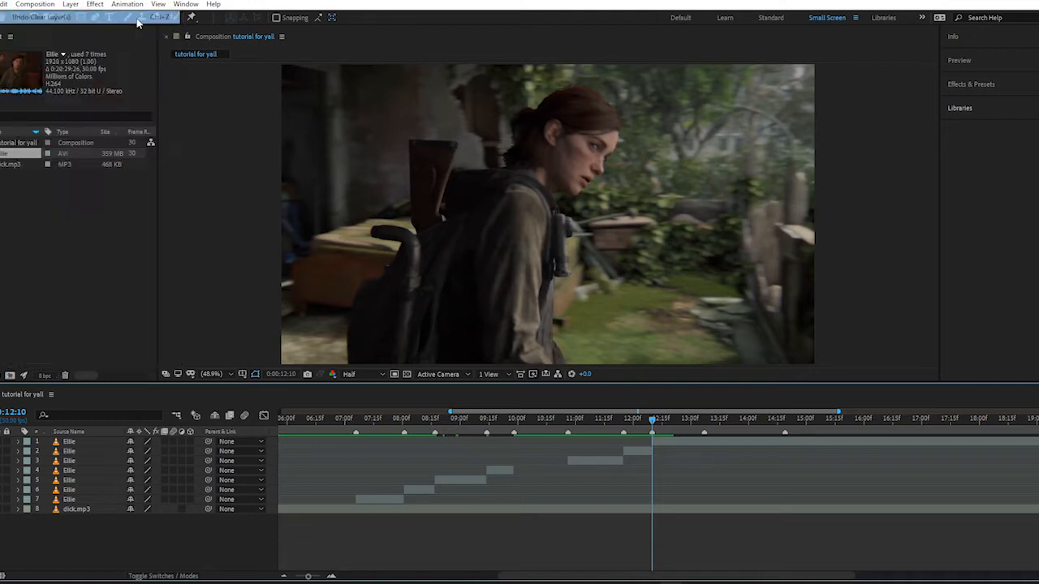
Step: Play back the full sequence of Ellie cuts from 0:00:06:23 and return the playhead to the first beat marker at 0:00:07:06
{"action": "left_click", "coordinate": [490, 419]}
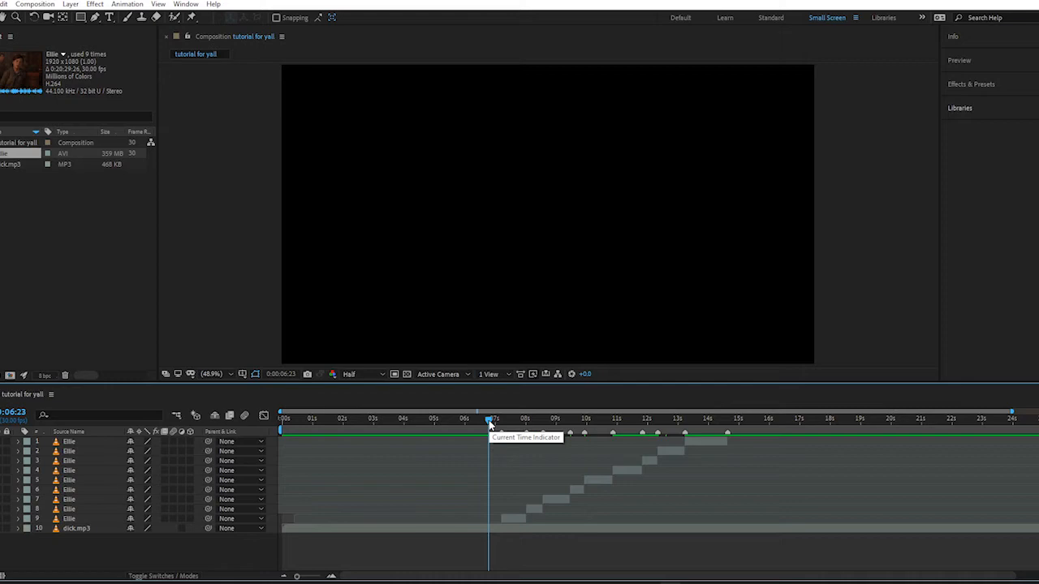
{"action": "key", "text": "space"}
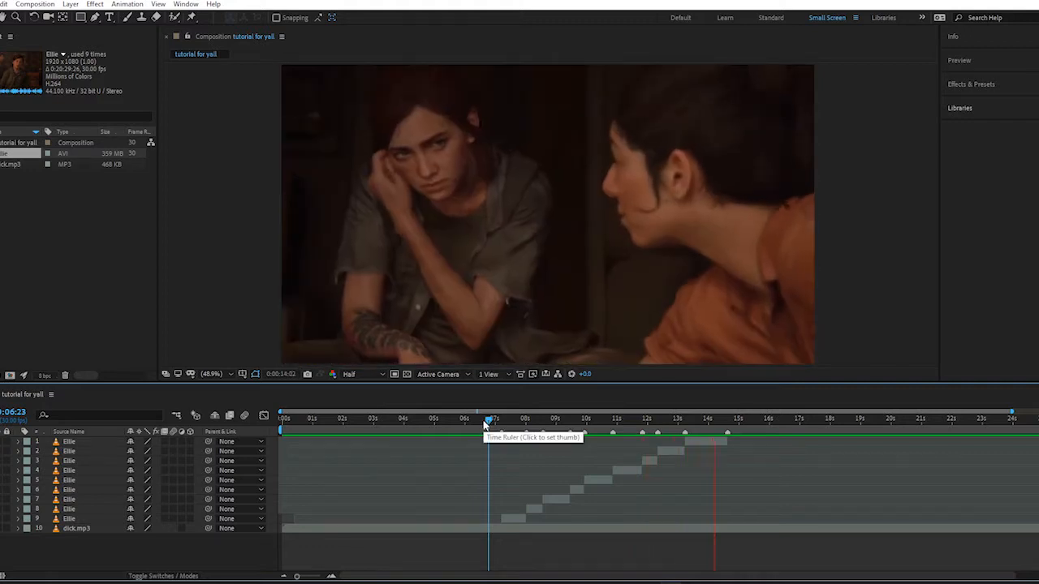
{"action": "key", "text": "space"}
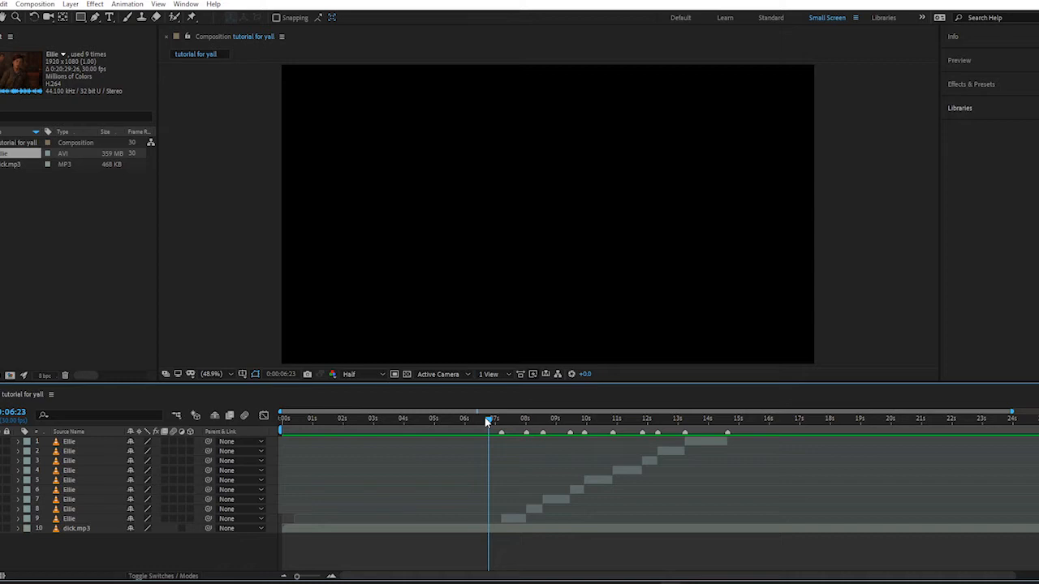
{"action": "left_click", "coordinate": [512, 416]}
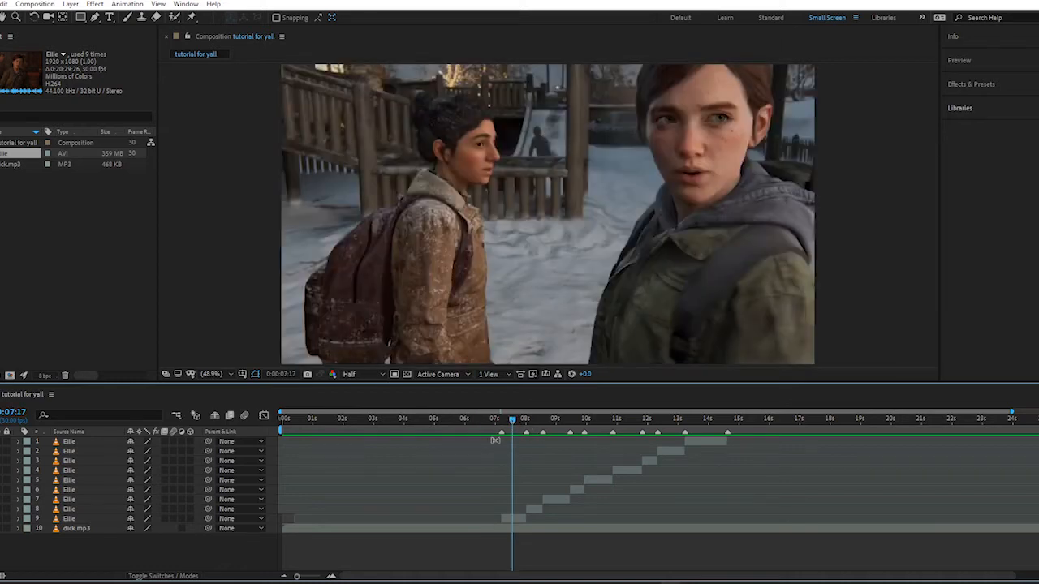
{"action": "left_click", "coordinate": [502, 417]}
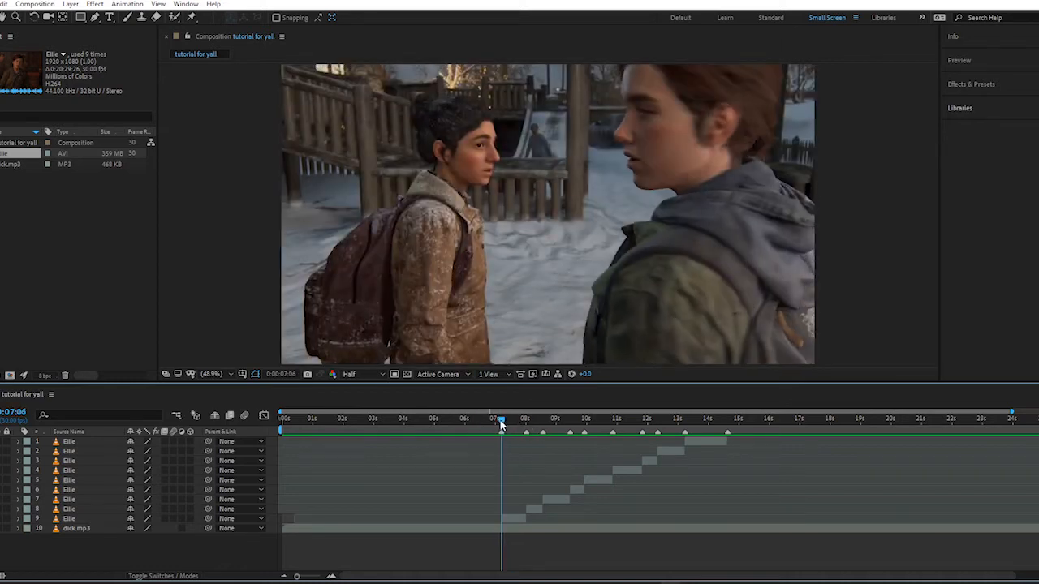
Step: Reveal the first Ellie segment's Transform properties and try a scale of 122%, a position of 1174, 540 and a different rotation
{"action": "key", "text": "equal"}
{"action": "key", "text": "equal"}
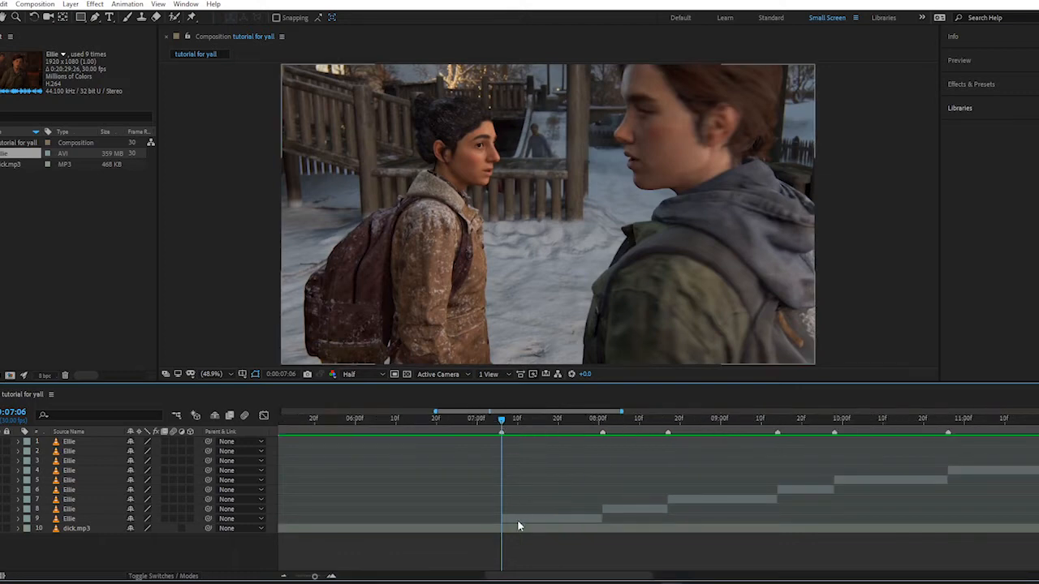
{"action": "left_click", "coordinate": [518, 521]}
{"action": "key", "text": "minus"}
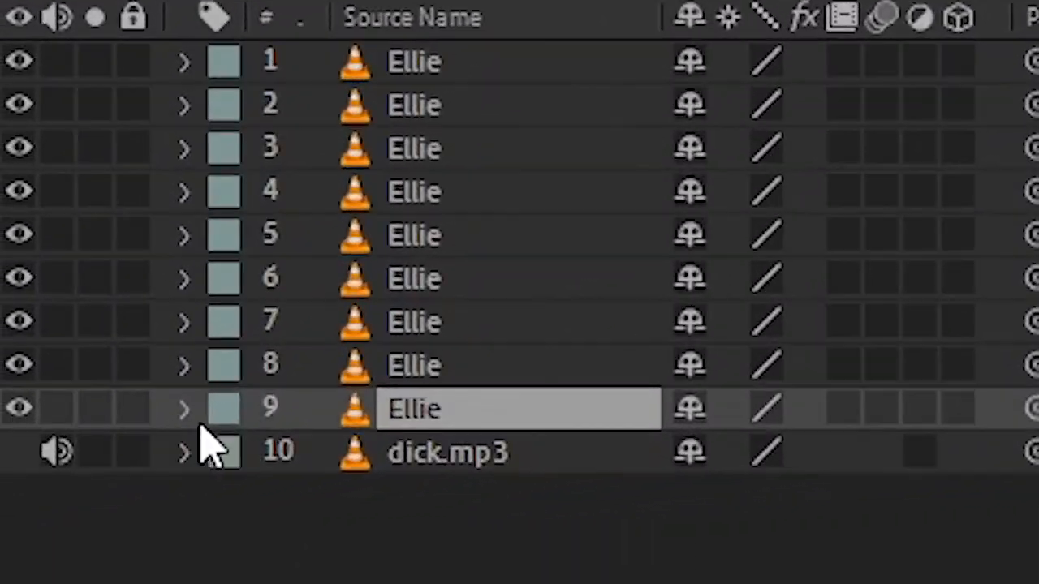
{"action": "left_click", "coordinate": [185, 410]}
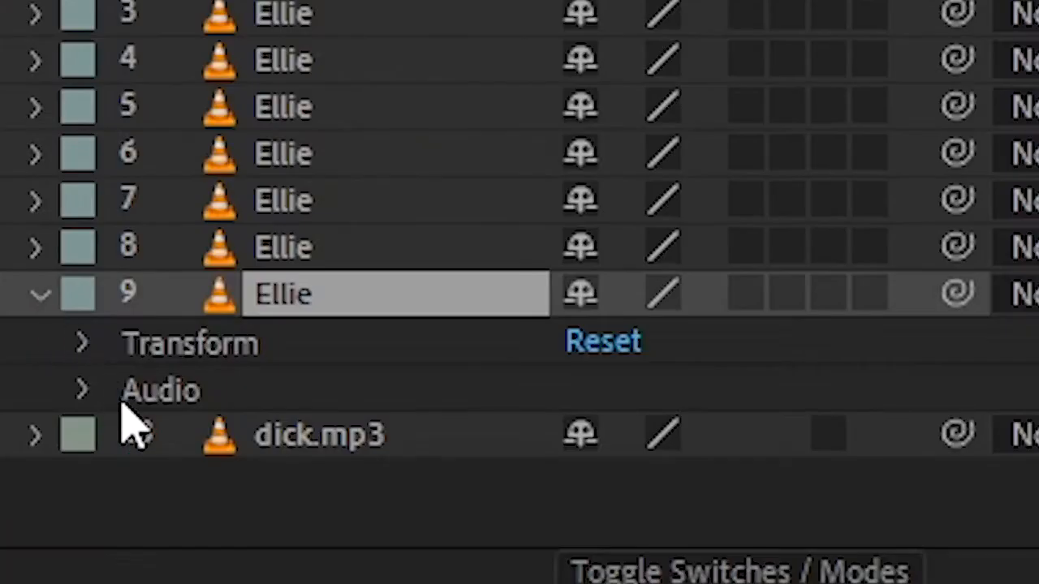
{"action": "left_click", "coordinate": [84, 346]}
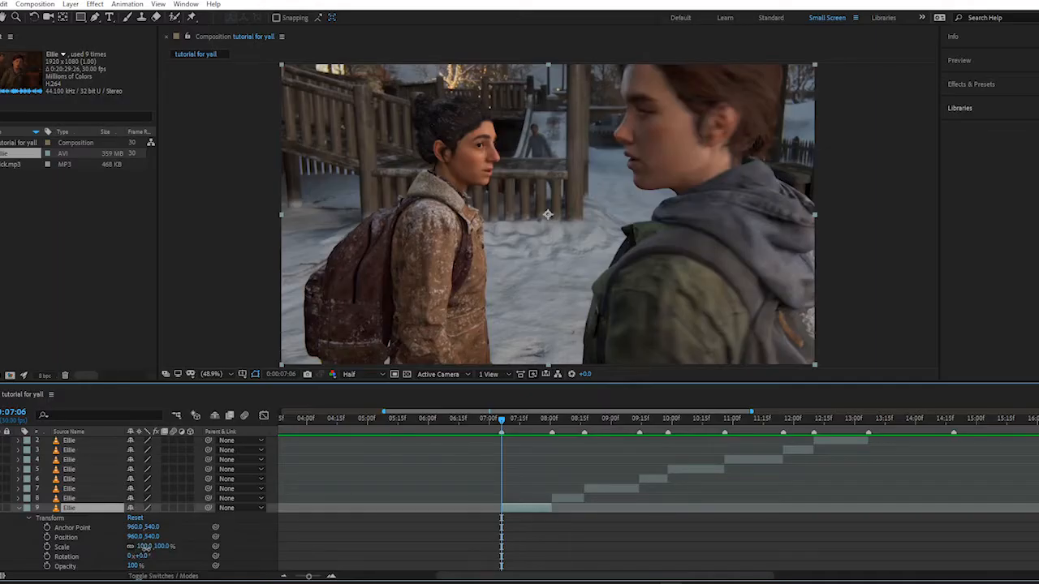
{"action": "left_click_drag", "start_coordinate": [650, 431], "coordinate": [709, 438]}
{"action": "left_click_drag", "start_coordinate": [157, 549], "coordinate": [217, 537]}
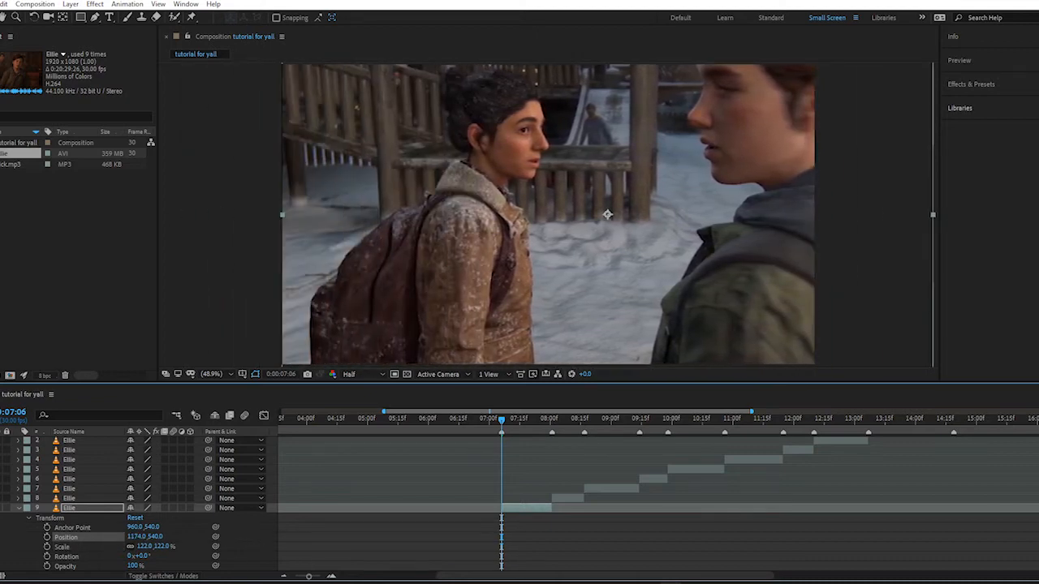
{"action": "left_click_drag", "start_coordinate": [140, 561], "coordinate": [185, 559]}
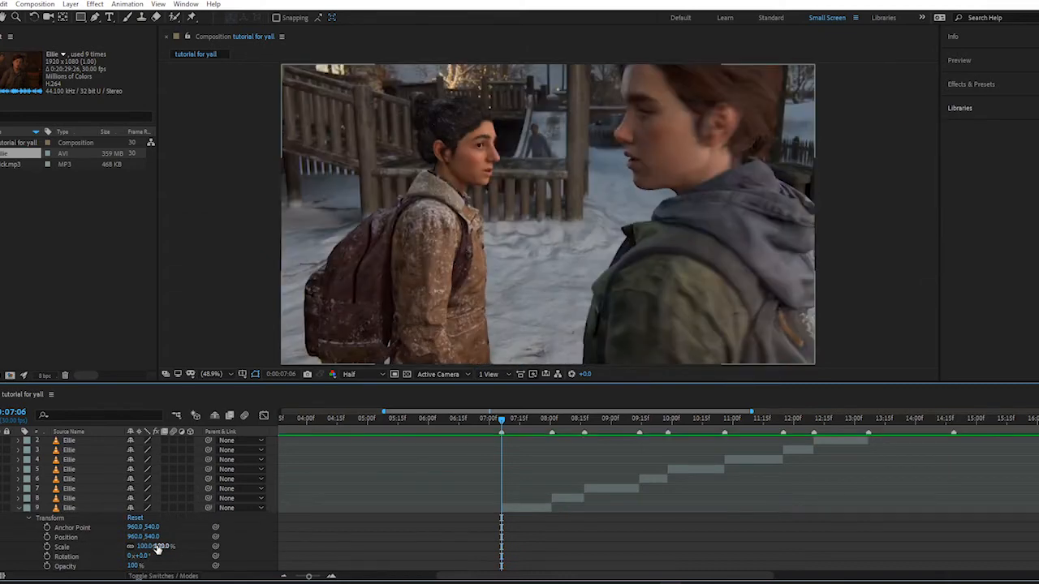
Step: Try the first Ellie segment's scale at 270%, 107% and 86% to compare how it fills the frame
{"action": "left_click_drag", "start_coordinate": [157, 547], "coordinate": [290, 556]}
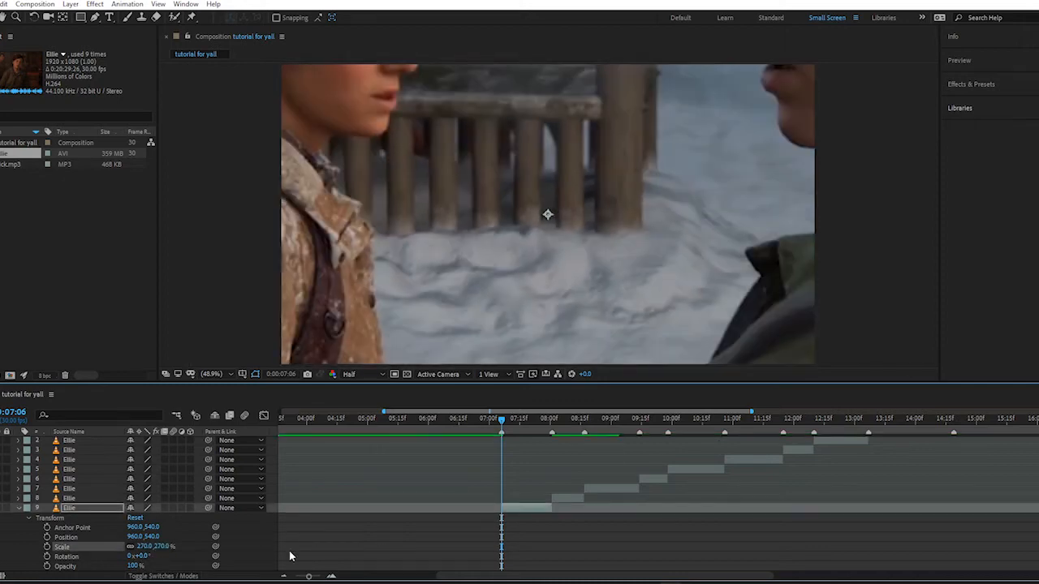
{"action": "left_click_drag", "start_coordinate": [162, 547], "coordinate": [82, 563]}
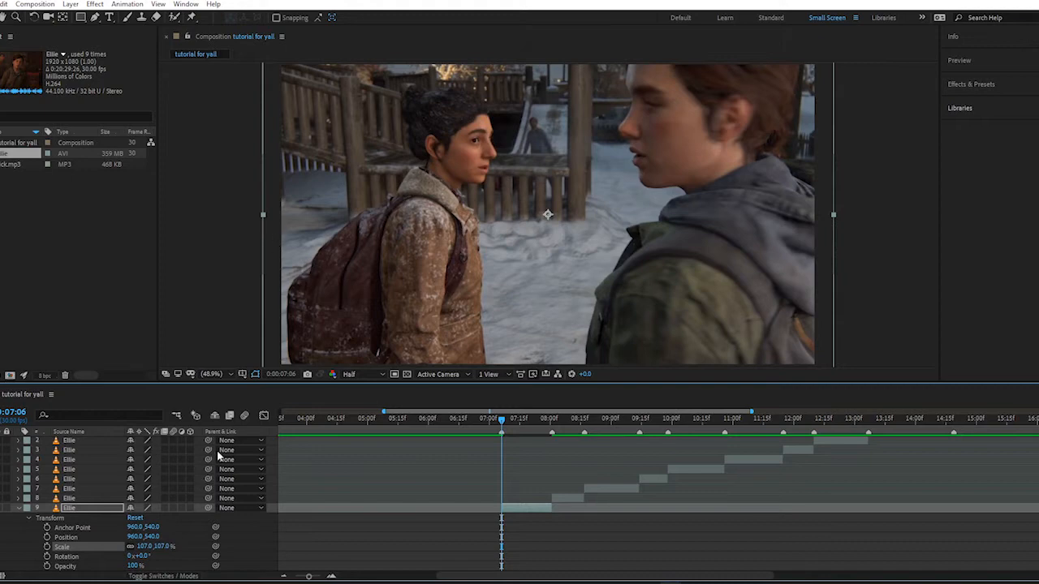
{"action": "left_click_drag", "start_coordinate": [162, 547], "coordinate": [146, 547]}
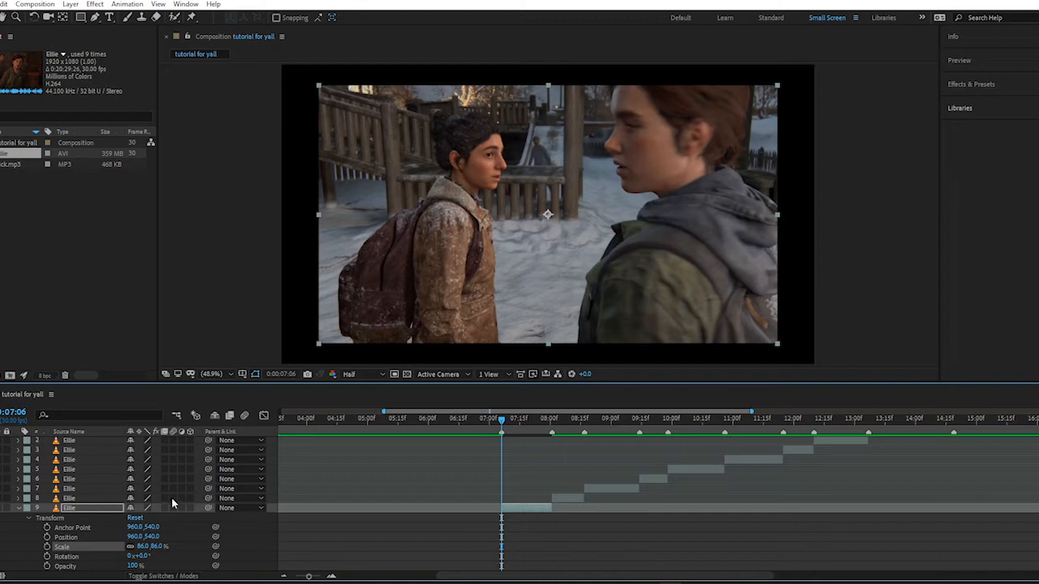
{"action": "left_click_drag", "start_coordinate": [159, 547], "coordinate": [168, 547]}
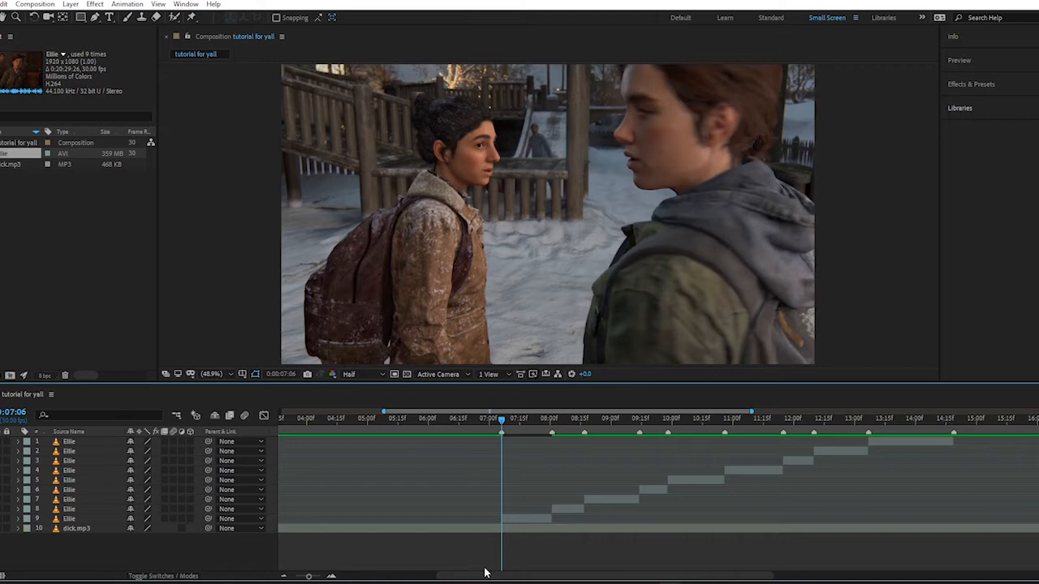
Step: Try pre-composing the first Ellie segment as Ellie Comp 1 with all attributes moved, without adjusting the duration to the layer's time span
{"action": "left_click", "coordinate": [515, 519]}
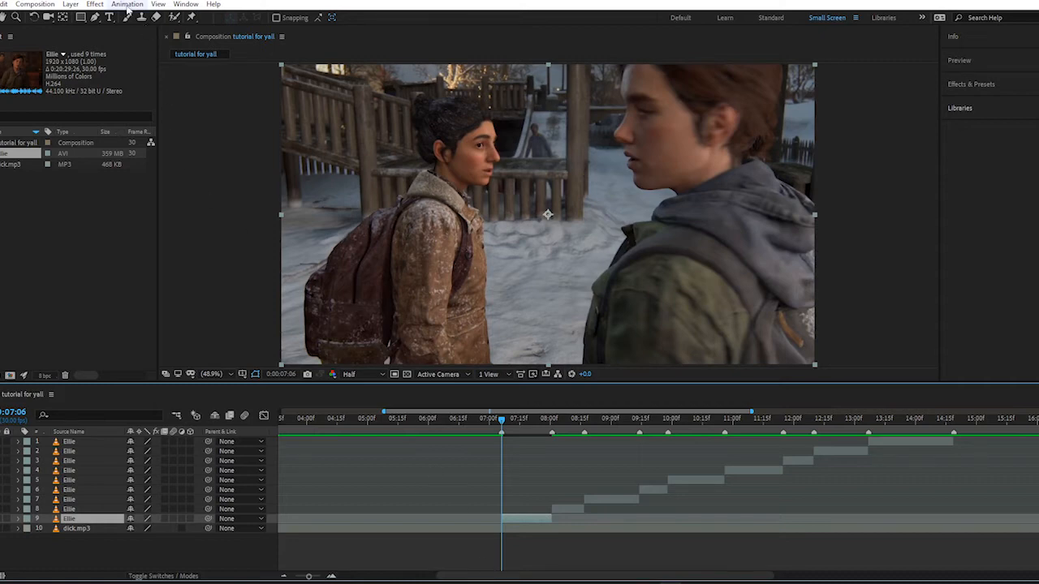
{"action": "left_click", "coordinate": [71, 4]}
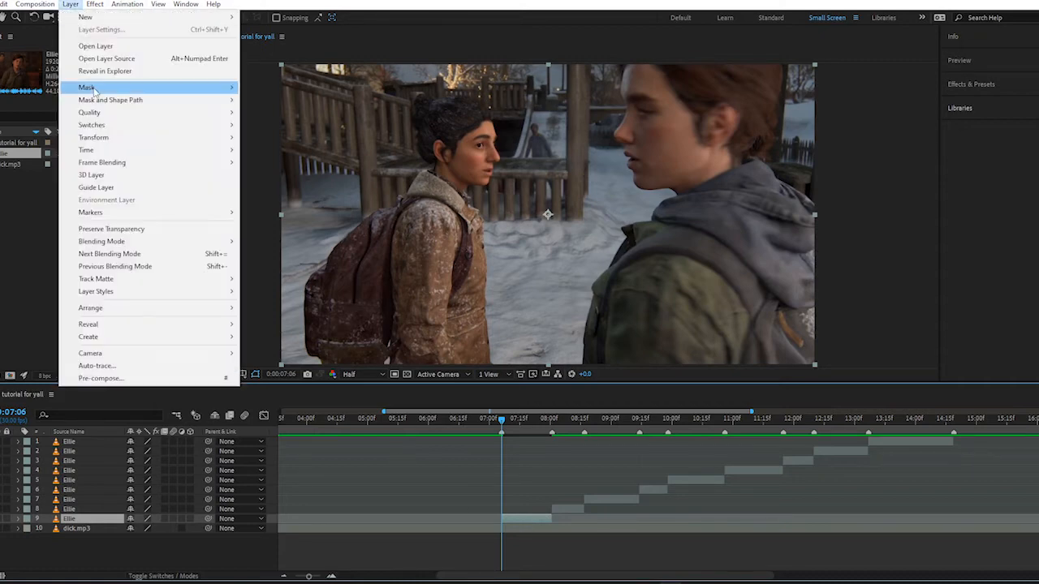
{"action": "left_click", "coordinate": [127, 380]}
{"action": "left_click_drag", "start_coordinate": [770, 214], "coordinate": [177, 205]}
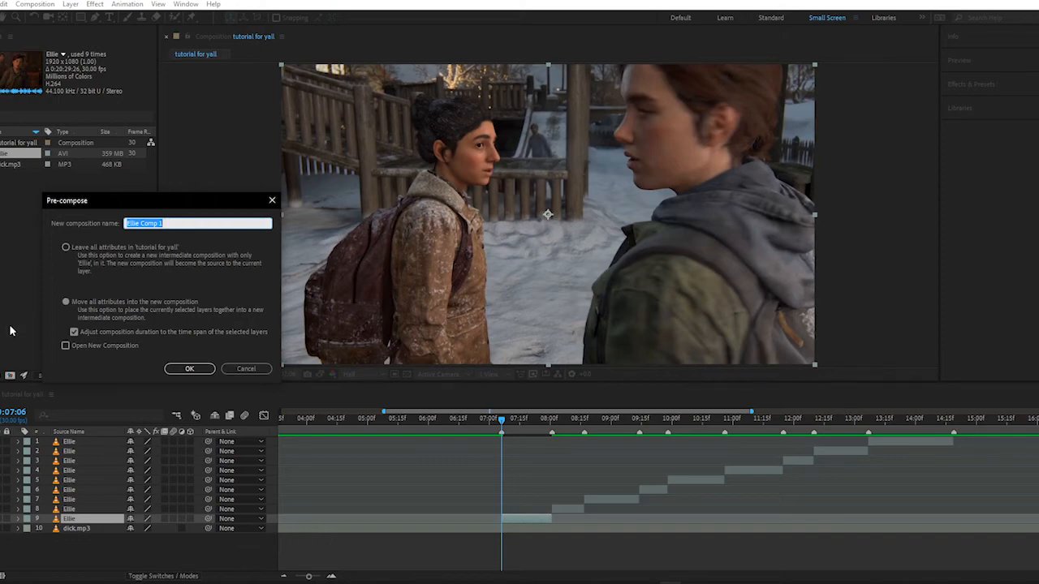
{"action": "left_click", "coordinate": [66, 247]}
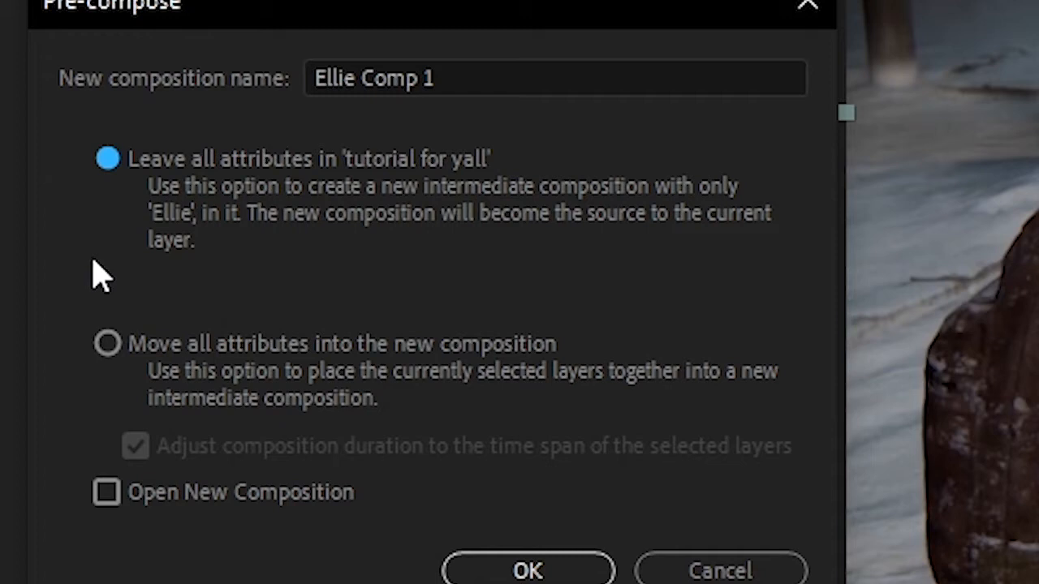
{"action": "left_click", "coordinate": [100, 343]}
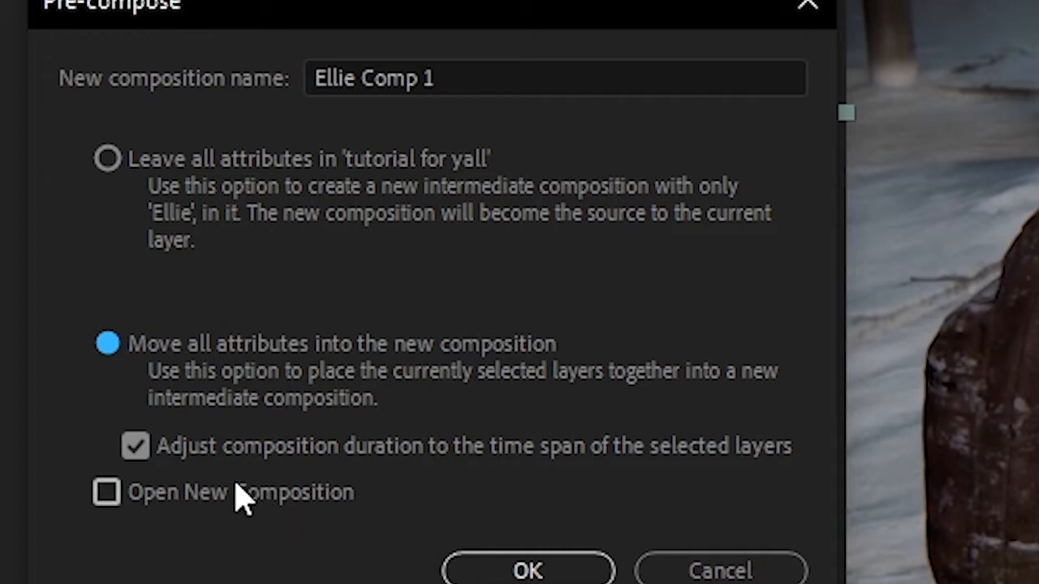
{"action": "left_click", "coordinate": [137, 449]}
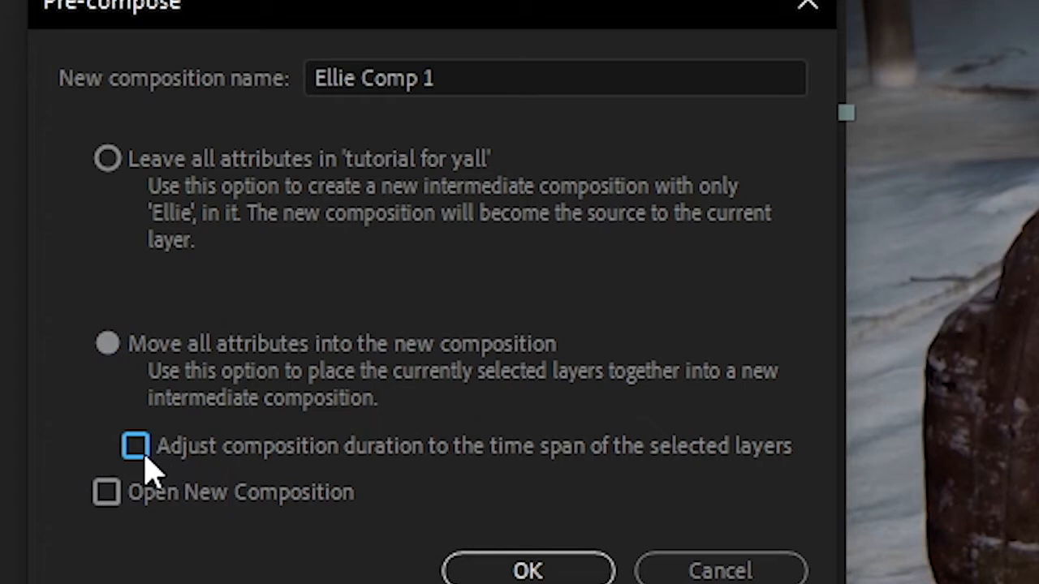
{"action": "left_click", "coordinate": [141, 452]}
{"action": "left_click", "coordinate": [138, 447]}
{"action": "left_click", "coordinate": [529, 571]}
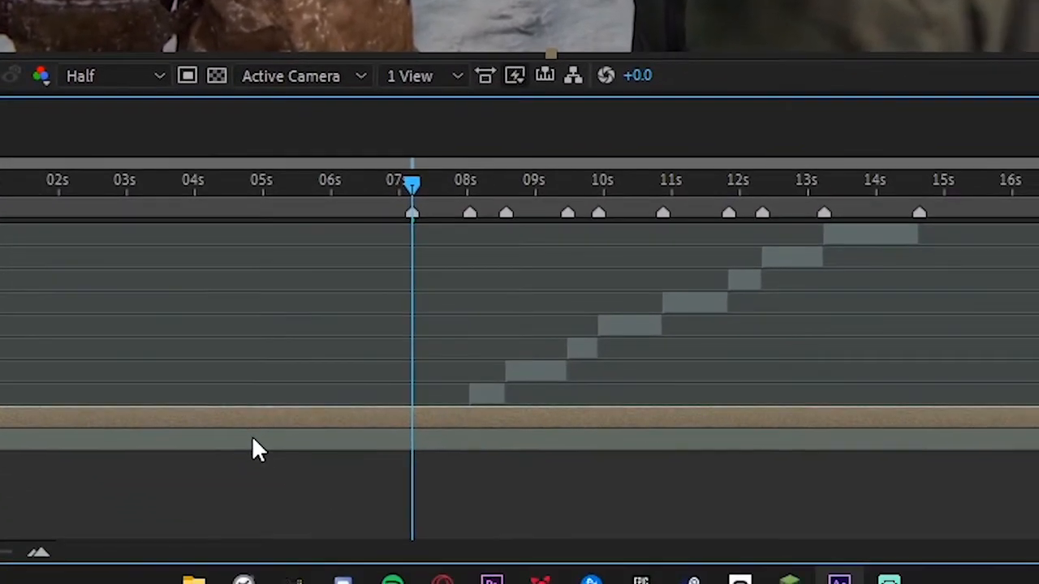
Step: Undo that pre-compose and redo it as Ellie Comp 1, adjusting the composition duration to the selected layer's time span
{"action": "key", "text": "ctrl+z"}
{"action": "key", "text": "ctrl+shift+c"}
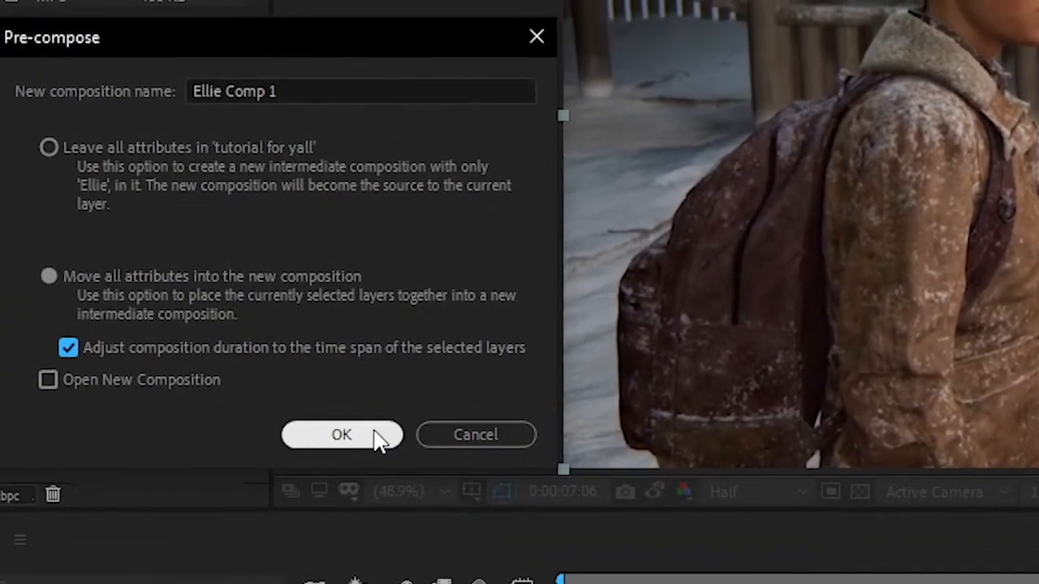
{"action": "left_click", "coordinate": [342, 435]}
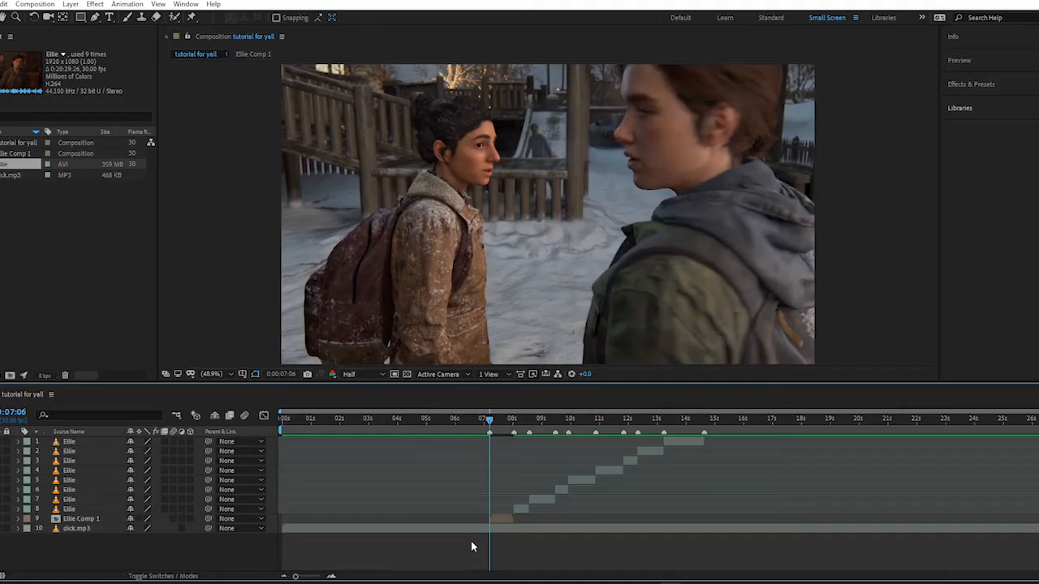
Step: Pre-compose the second, third and fourth Ellie segments individually as Ellie Comp 2, Ellie Comp 3 and Ellie Comp 4
{"action": "left_click", "coordinate": [99, 510]}
{"action": "key", "text": "ctrl+shift+c"}
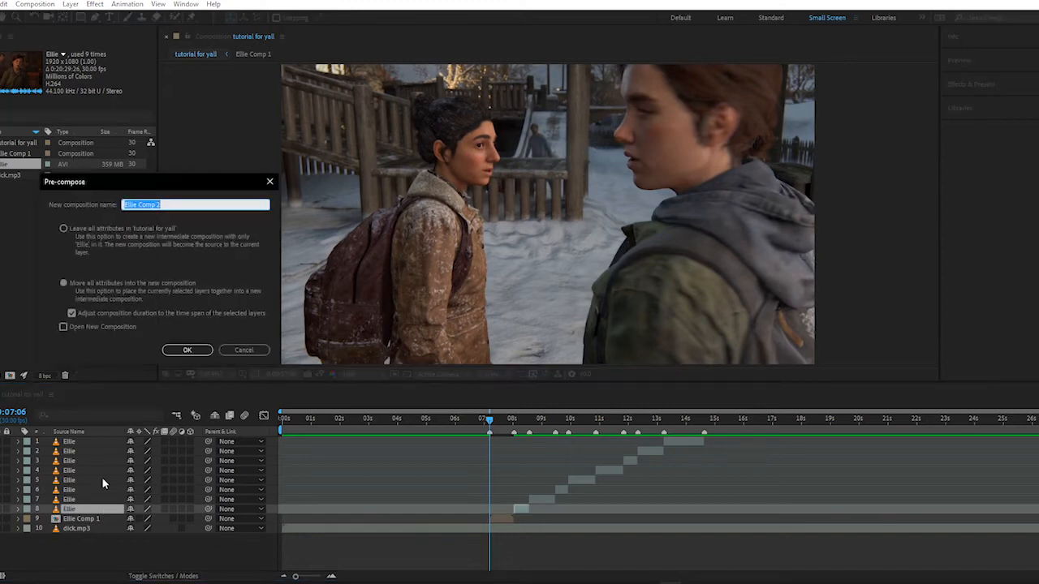
{"action": "key", "text": "Return"}
{"action": "left_click", "coordinate": [88, 498]}
{"action": "key", "text": "ctrl+shift+c"}
{"action": "key", "text": "Return"}
{"action": "left_click", "coordinate": [86, 492]}
{"action": "key", "text": "ctrl+shift+c"}
{"action": "key", "text": "Return"}
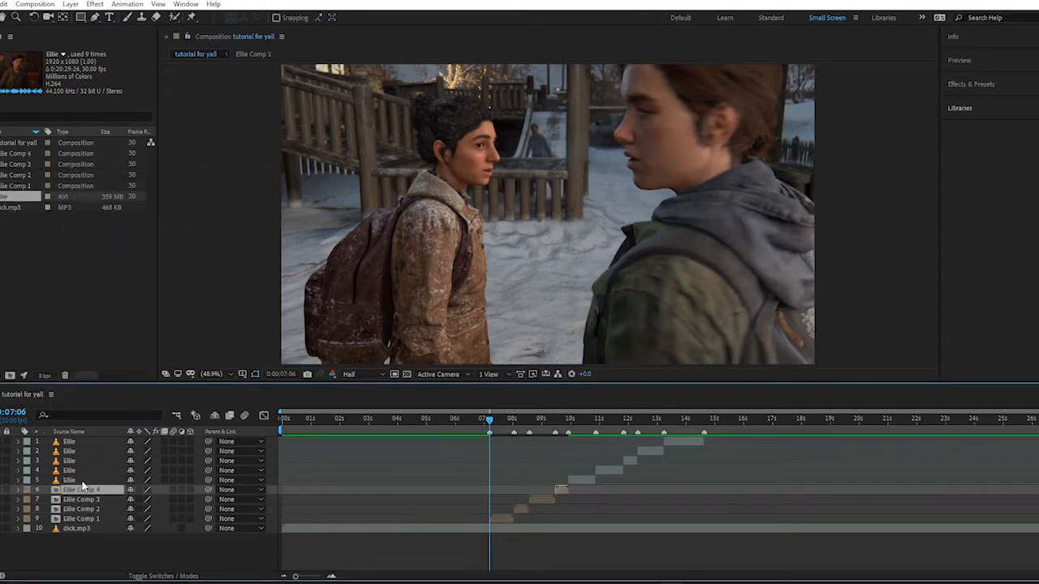
Step: Pre-compose the fifth, sixth and seventh Ellie segments individually as Ellie Comp 5, Ellie Comp 6 and Ellie Comp 7
{"action": "left_click", "coordinate": [83, 480]}
{"action": "key", "text": "ctrl+shift+c"}
{"action": "key", "text": "Return"}
{"action": "left_click", "coordinate": [83, 470]}
{"action": "key", "text": "ctrl+shift+c"}
{"action": "key", "text": "Return"}
{"action": "left_click", "coordinate": [82, 460]}
{"action": "key", "text": "ctrl+shift+c"}
{"action": "key", "text": "Return"}
Step: Pre-compose the last two Ellie segments individually as Ellie Comp 8 and Ellie Comp 9, and clear the layer selection
{"action": "left_click", "coordinate": [86, 450]}
{"action": "key", "text": "ctrl+shift+c"}
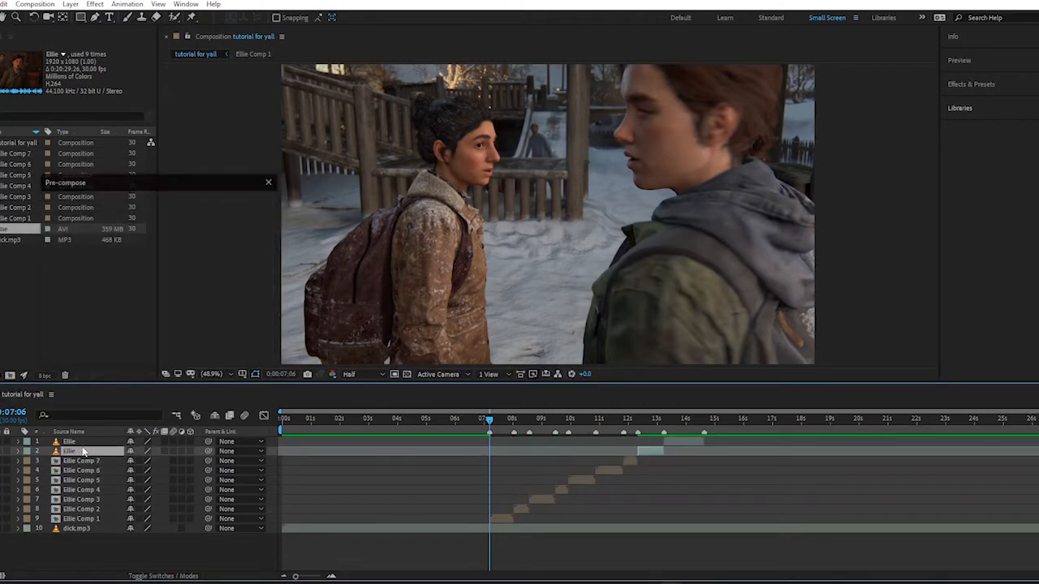
{"action": "key", "text": "Return"}
{"action": "left_click", "coordinate": [88, 441]}
{"action": "key", "text": "ctrl+shift+c"}
{"action": "key", "text": "Return"}
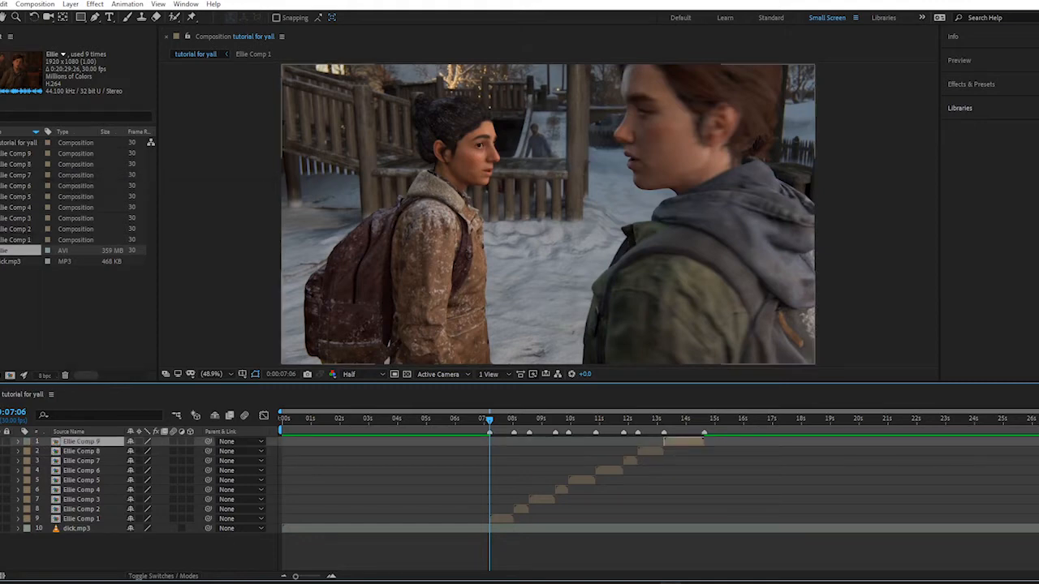
{"action": "left_click", "coordinate": [517, 566]}
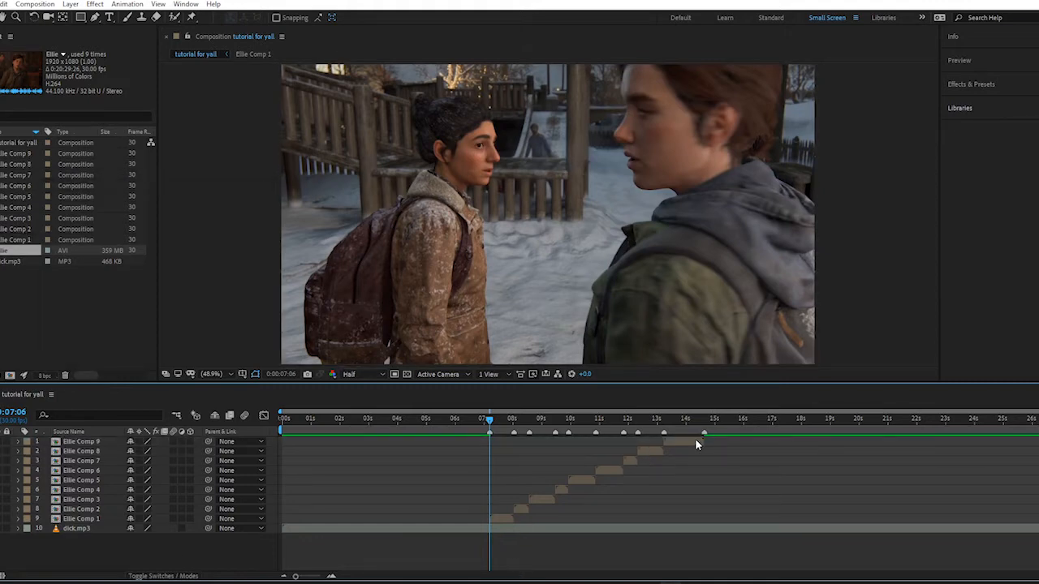
Step: Open Ellie Comp 1 from the main timeline and play back the clip inside it
{"action": "key", "text": "="}
{"action": "left_click", "coordinate": [518, 520]}
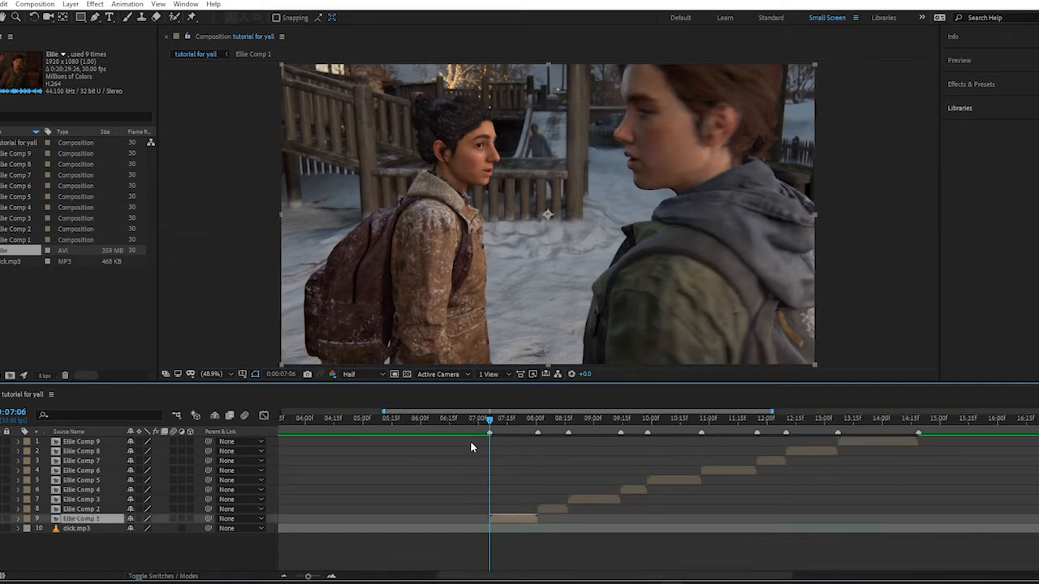
{"action": "double_click", "coordinate": [520, 520]}
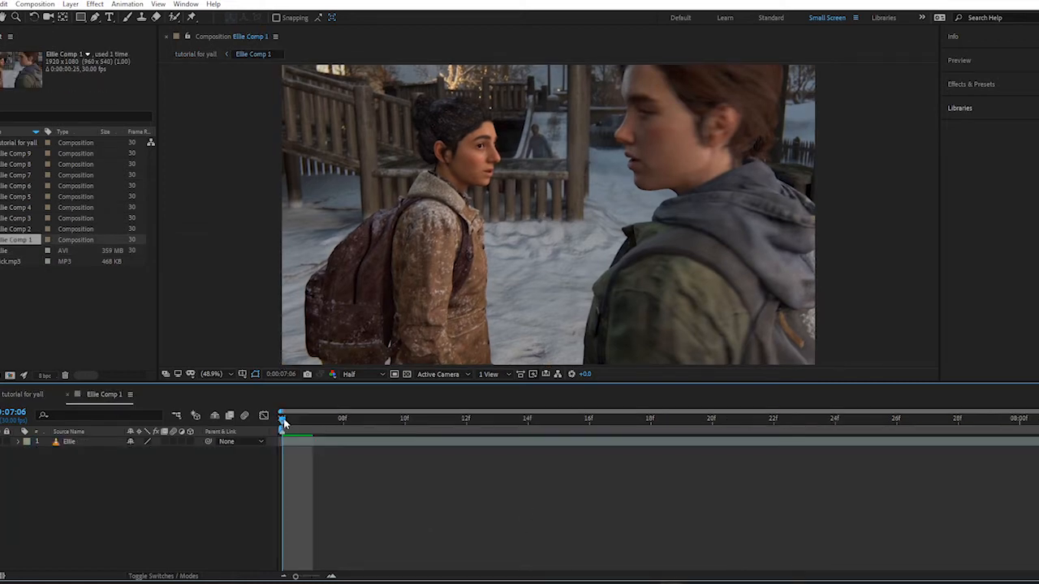
{"action": "key", "text": "space"}
{"action": "key", "text": "space"}
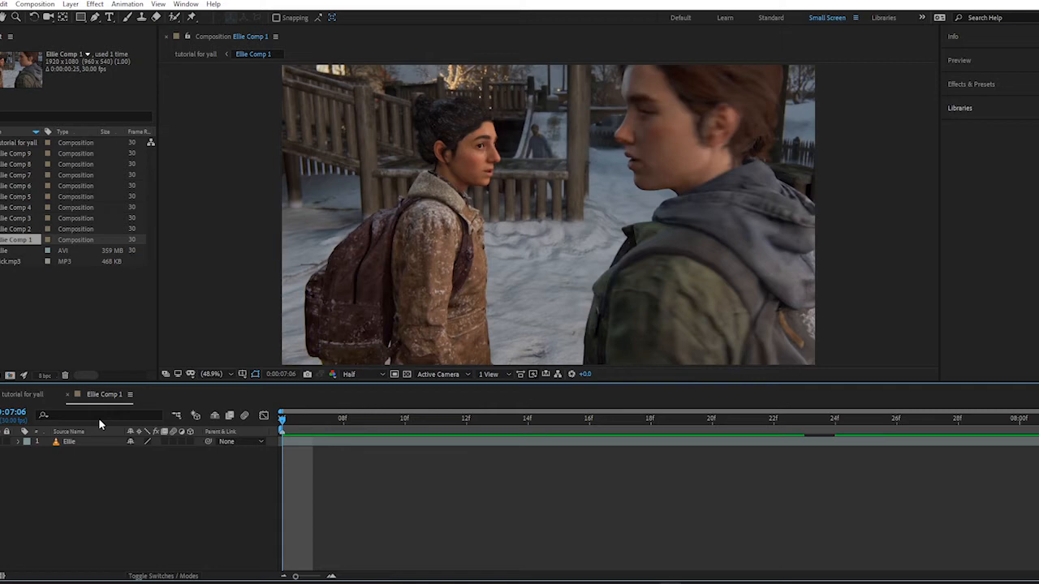
Step: Switch between the main composition and Ellie Comp 1 to compare their timelines, and close Ellie Comp 1
{"action": "left_click", "coordinate": [21, 395]}
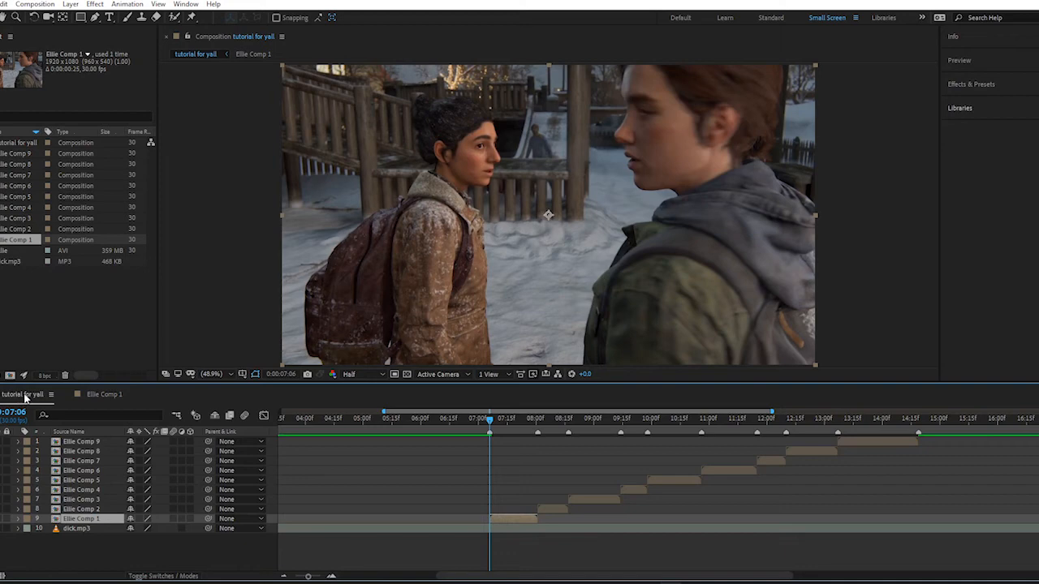
{"action": "left_click", "coordinate": [86, 395]}
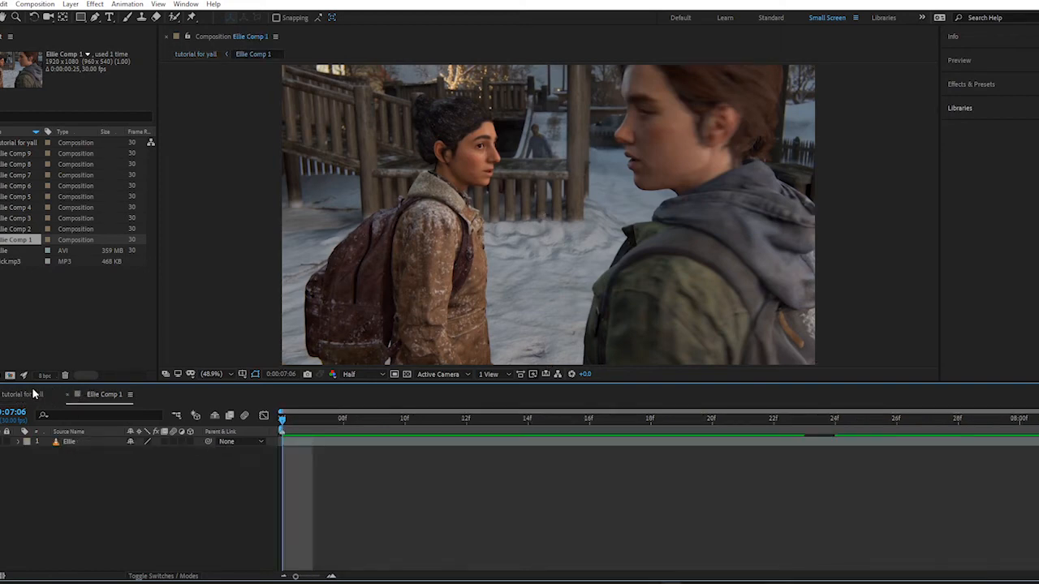
{"action": "left_click", "coordinate": [34, 395]}
{"action": "left_click", "coordinate": [67, 396]}
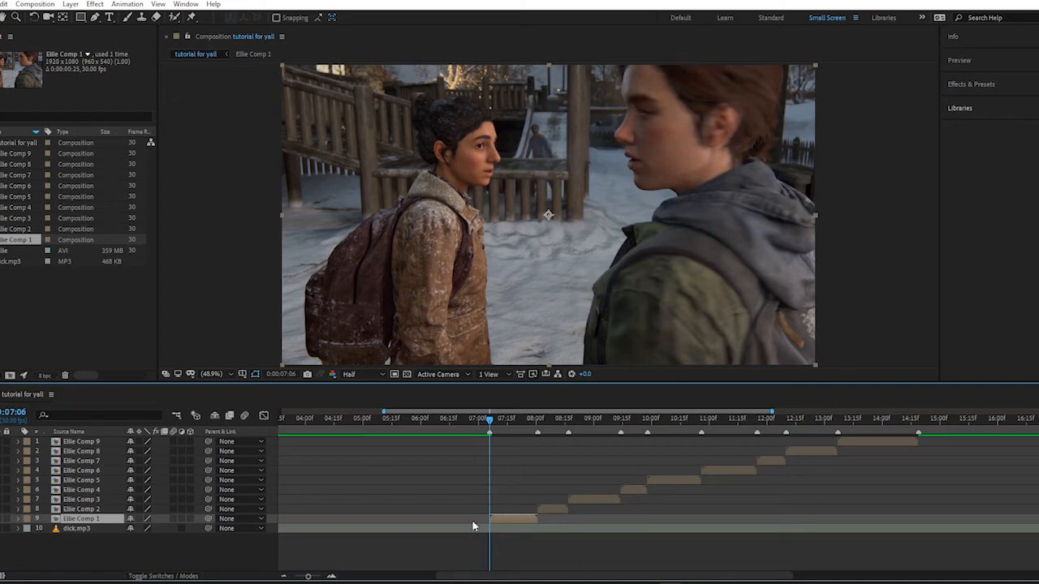
Step: Play back the pre-composed clips in the main composition from 0:00:07:06 and scrub ahead to 0:00:11:08
{"action": "left_click", "coordinate": [101, 408]}
{"action": "key", "text": "space"}
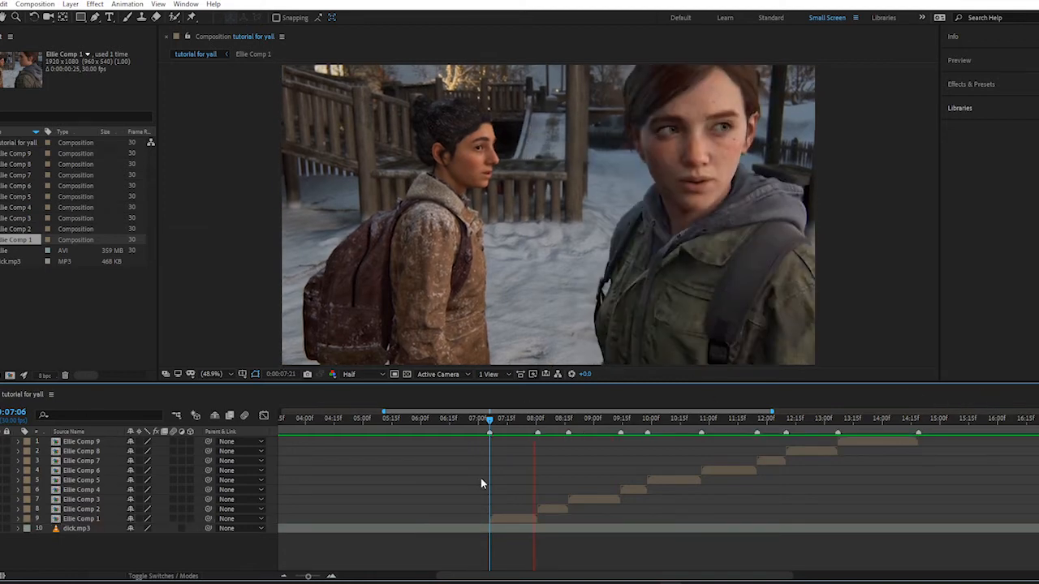
{"action": "key", "text": "space"}
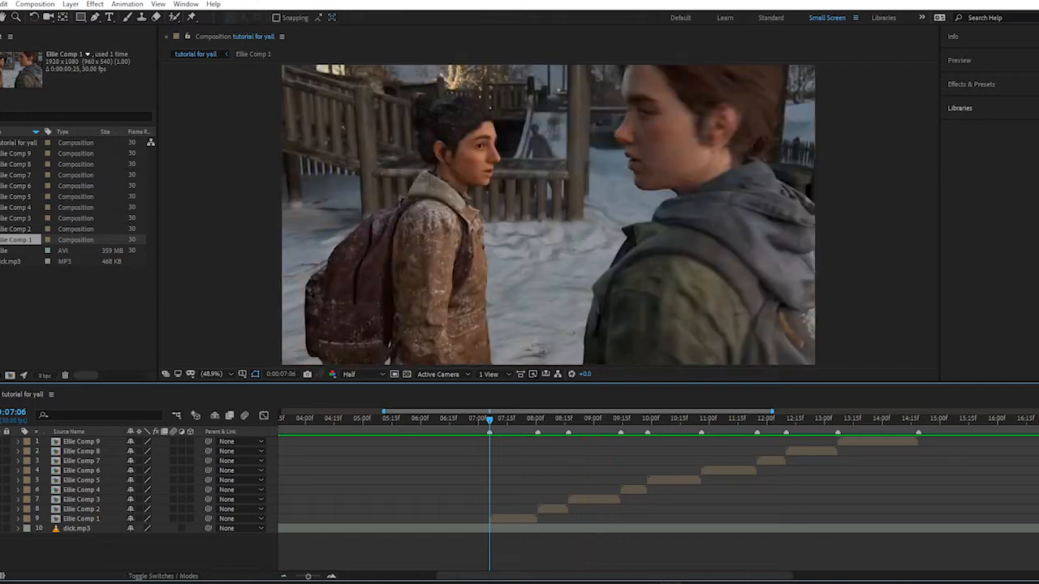
{"action": "left_click_drag", "start_coordinate": [513, 429], "coordinate": [723, 422]}
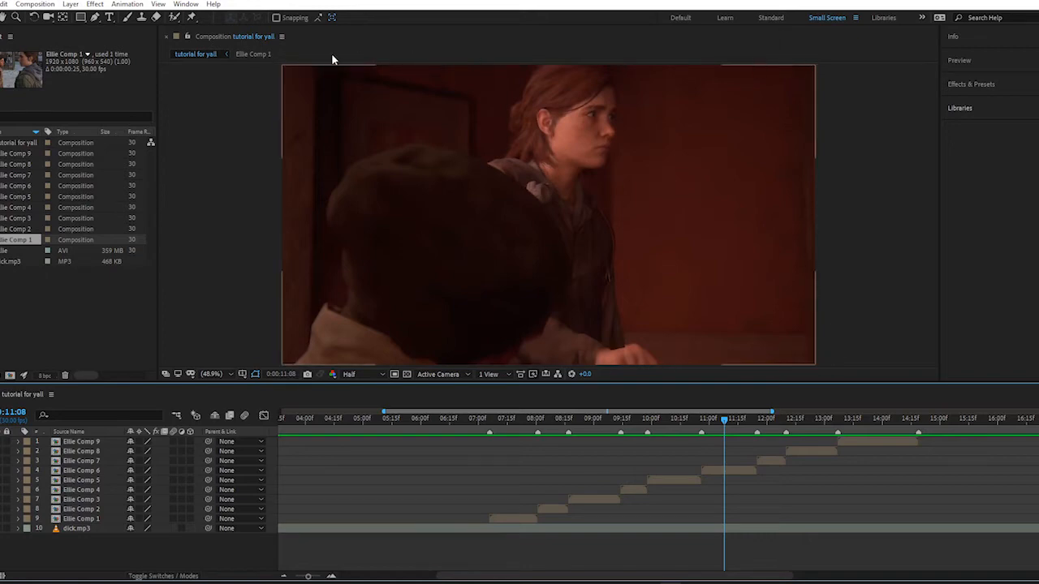
Step: Return the playhead to 0:00:07:06, reopen Ellie Comp 1 and set its Ellie layer's scale to 123%
{"action": "left_click_drag", "start_coordinate": [763, 426], "coordinate": [490, 428]}
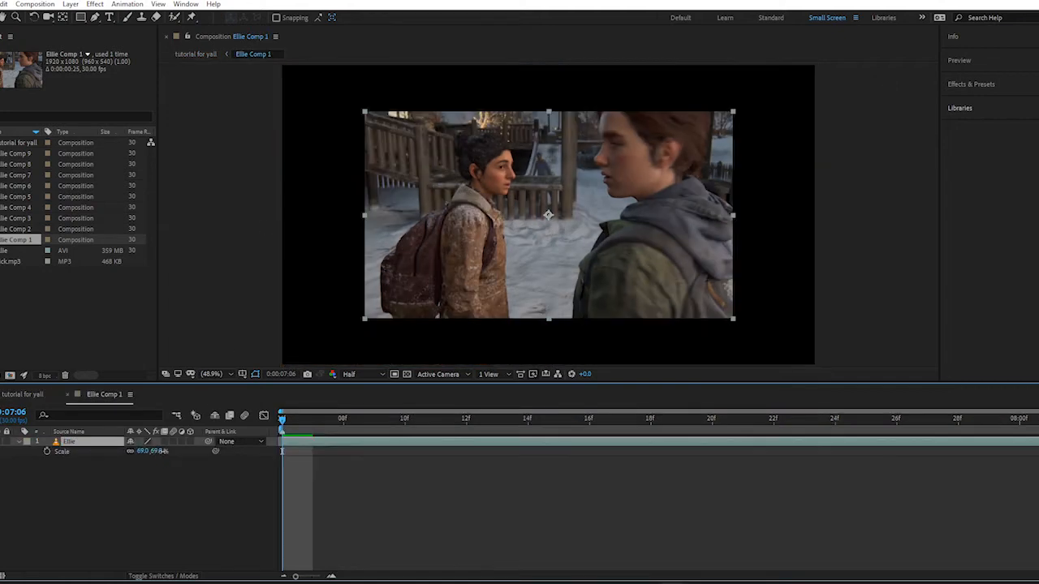
{"action": "left_click_drag", "start_coordinate": [153, 451], "coordinate": [184, 451]}
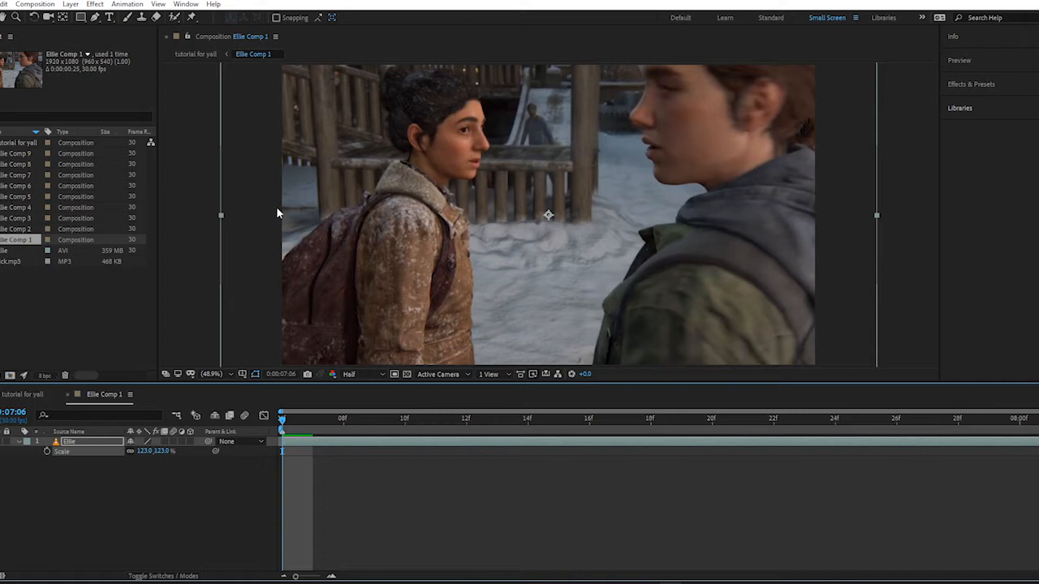
Step: Compare the main composition with Ellie Comp 1, close Ellie Comp 1's timeline and collapse the Ellie Comp 1 layer's scale property
{"action": "left_click", "coordinate": [15, 397]}
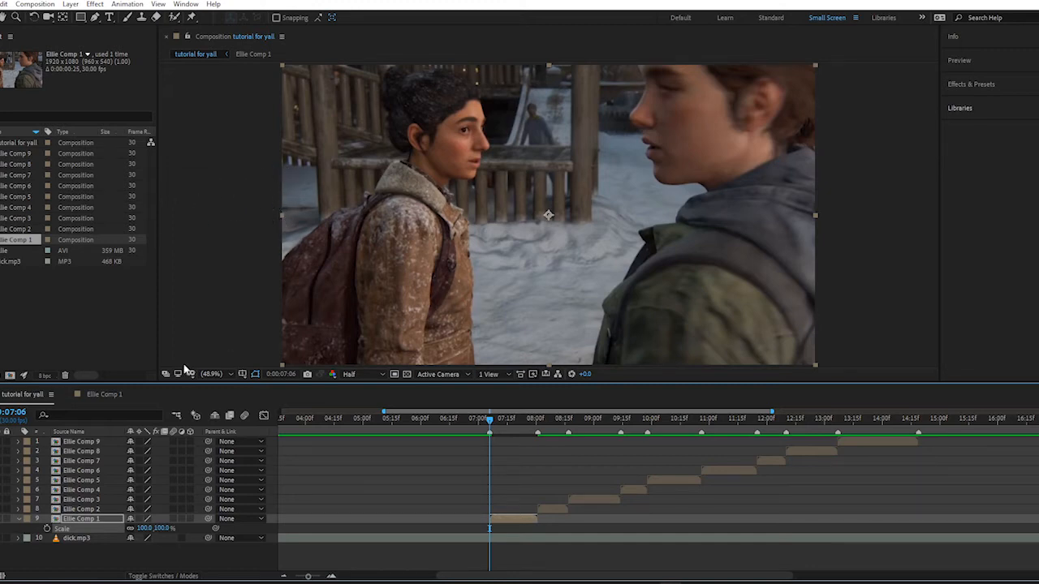
{"action": "left_click", "coordinate": [104, 395]}
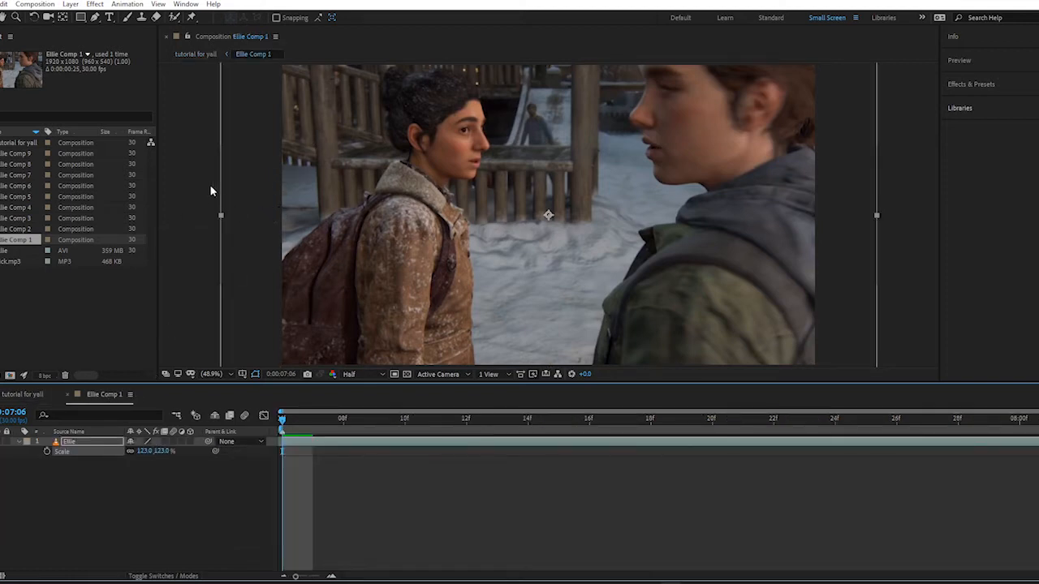
{"action": "key", "text": "ctrl+w"}
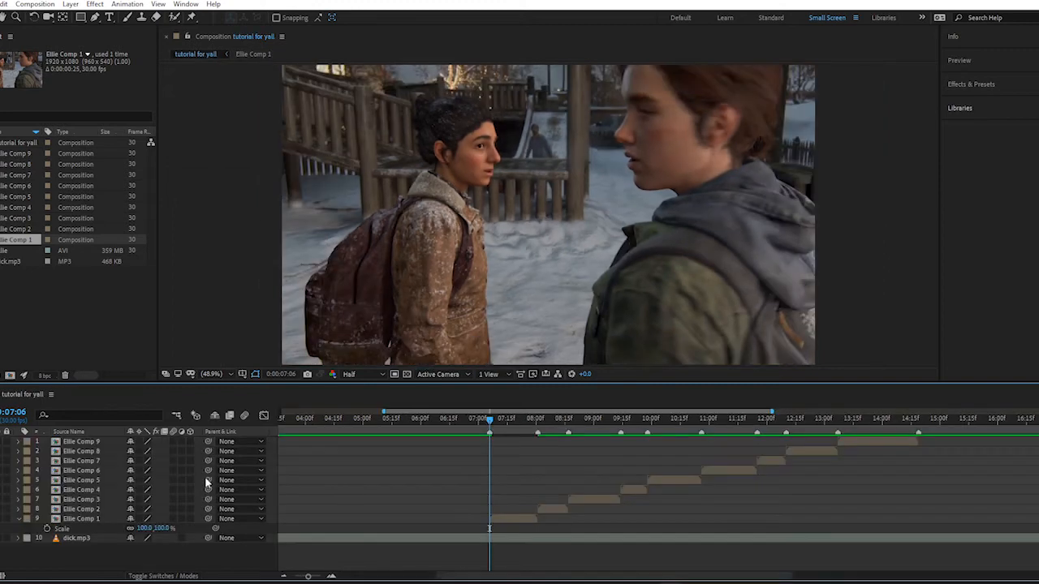
{"action": "left_click", "coordinate": [19, 520]}
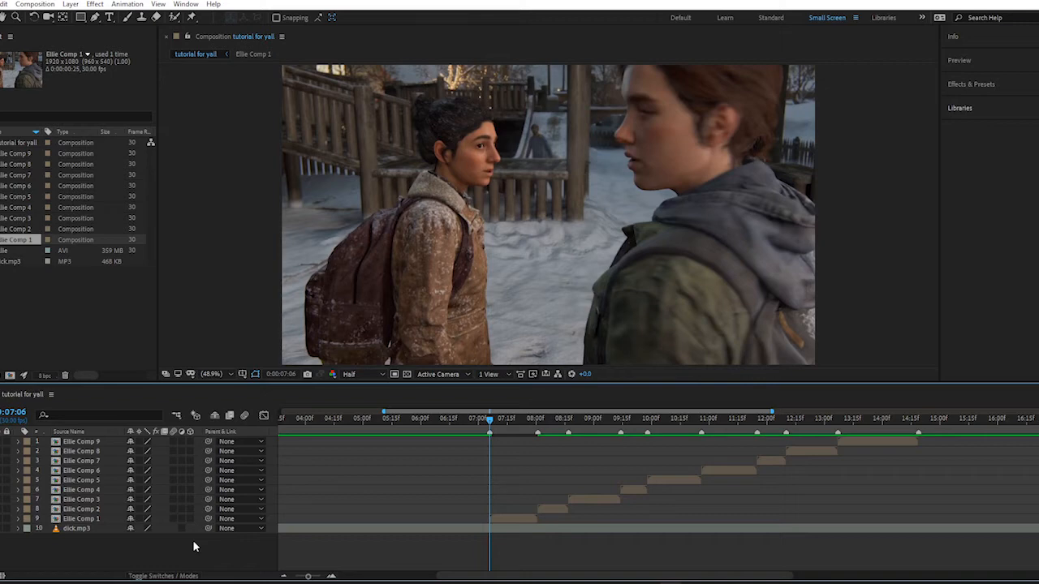
Step: Select the Ellie Comp 1 layer in the main composition and search the effects for "motion tile"
{"action": "left_click", "coordinate": [497, 519]}
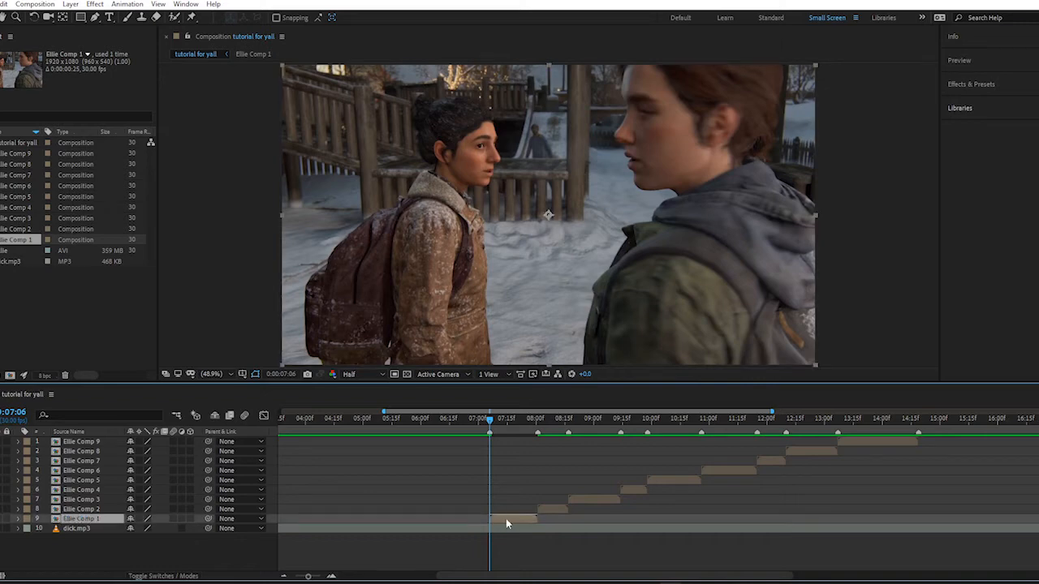
{"action": "left_click", "coordinate": [997, 82]}
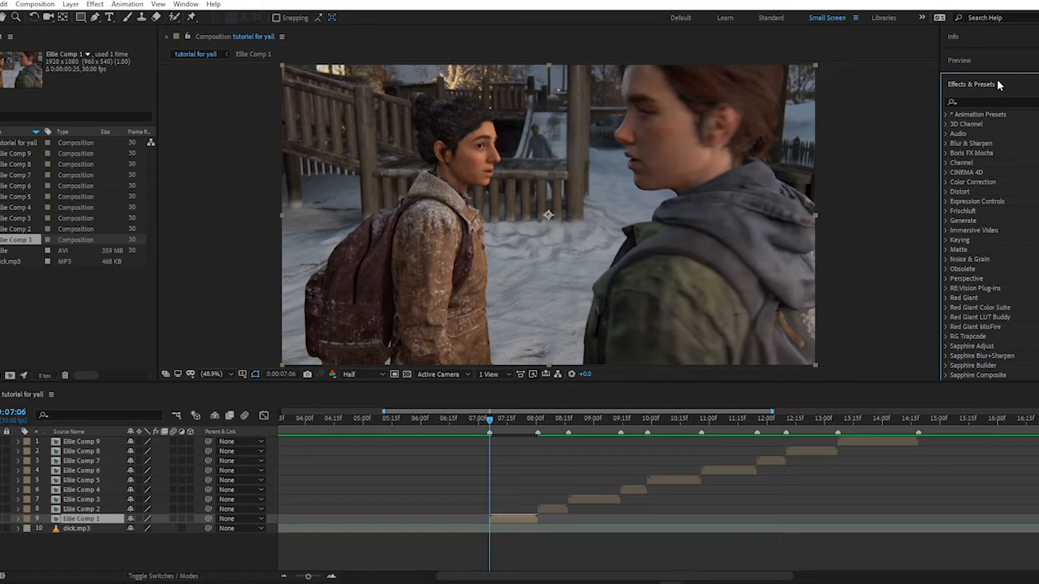
{"action": "left_click", "coordinate": [999, 102]}
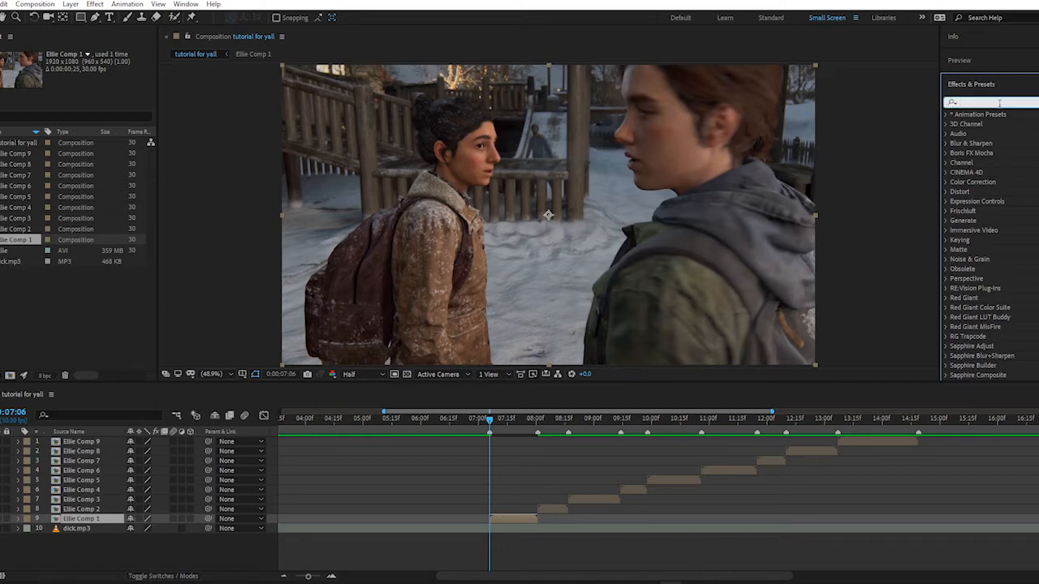
{"action": "type", "text": "motio"}
{"action": "left_click", "coordinate": [966, 22]}
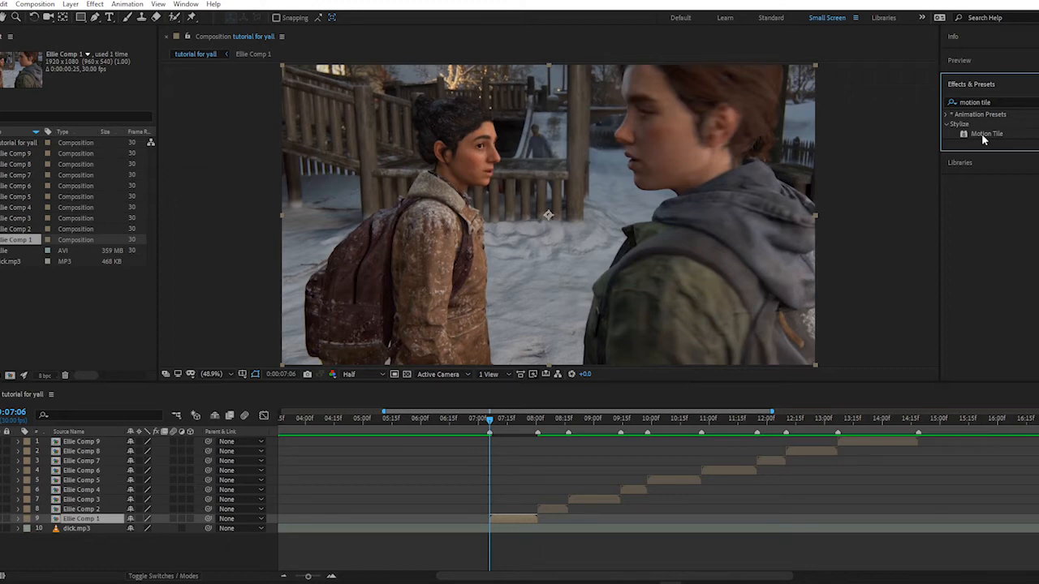
{"action": "left_click_drag", "start_coordinate": [981, 133], "coordinate": [520, 520]}
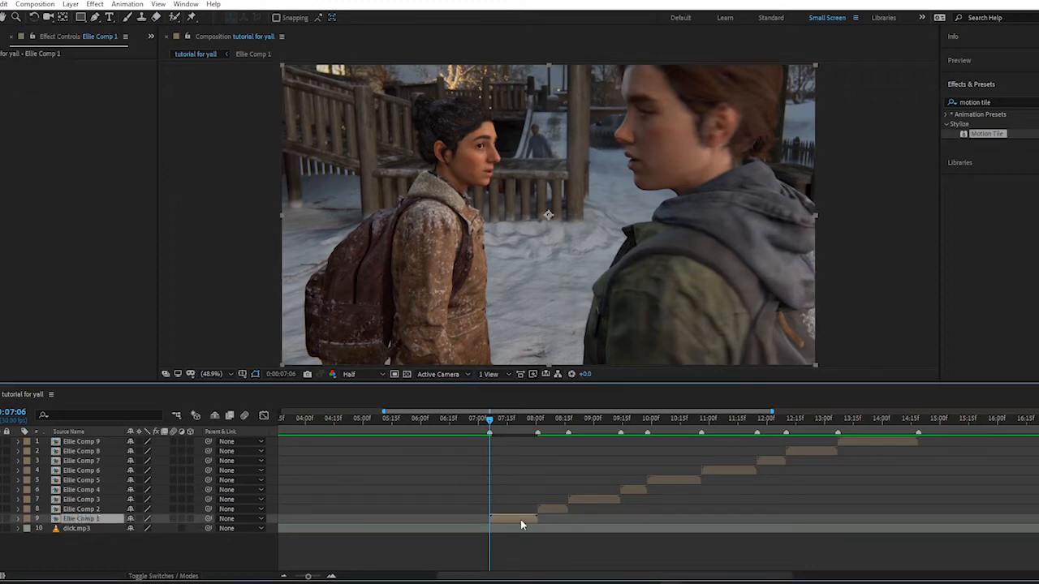
{"action": "double_click", "coordinate": [987, 133]}
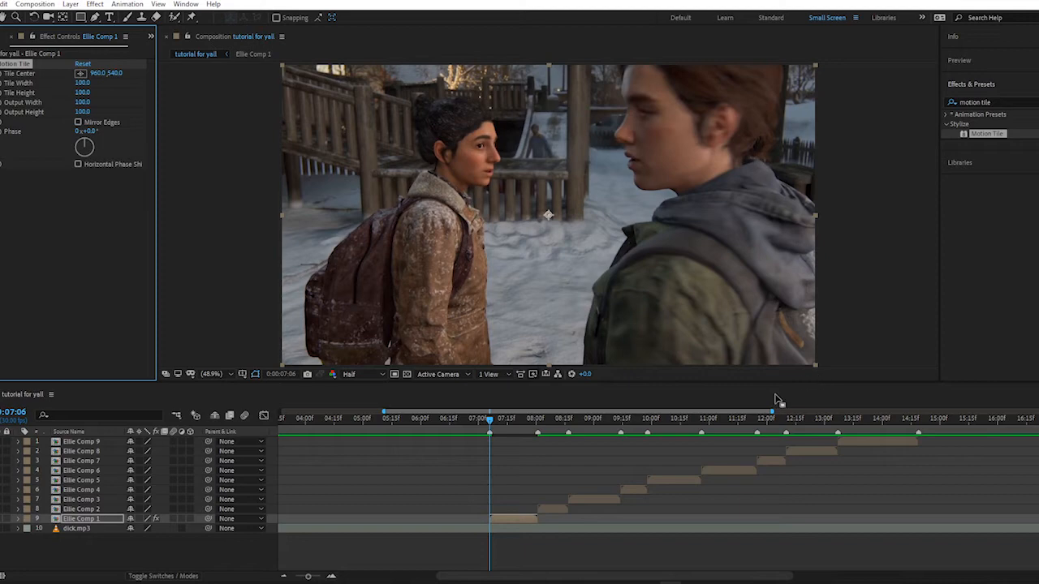
{"action": "key", "text": "Delete"}
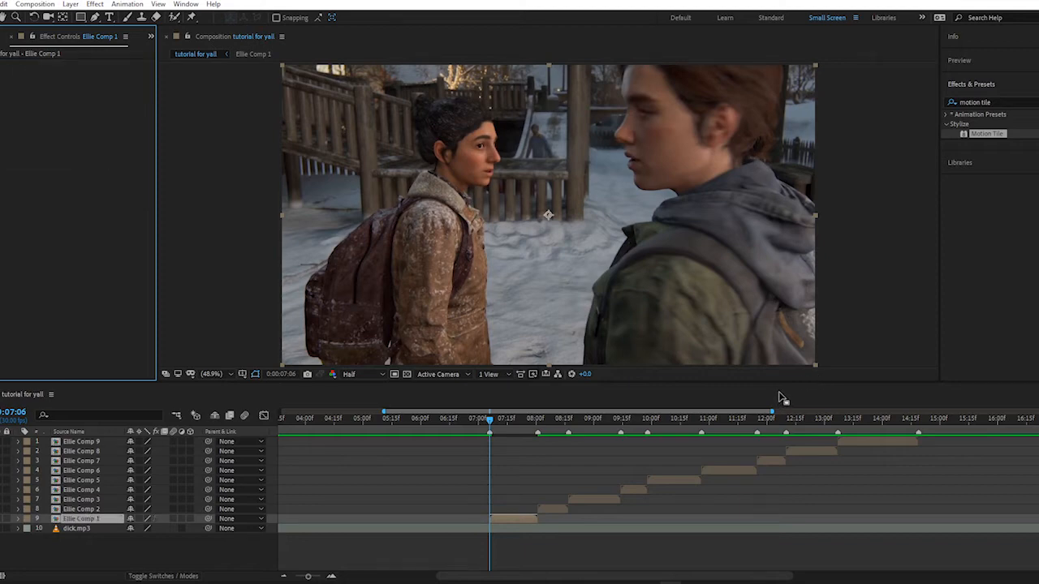
Step: Apply the Motion Tile effect to Ellie Comp 1 and raise its output width and output height to 500
{"action": "left_click", "coordinate": [606, 539]}
{"action": "left_click_drag", "start_coordinate": [987, 133], "coordinate": [560, 215]}
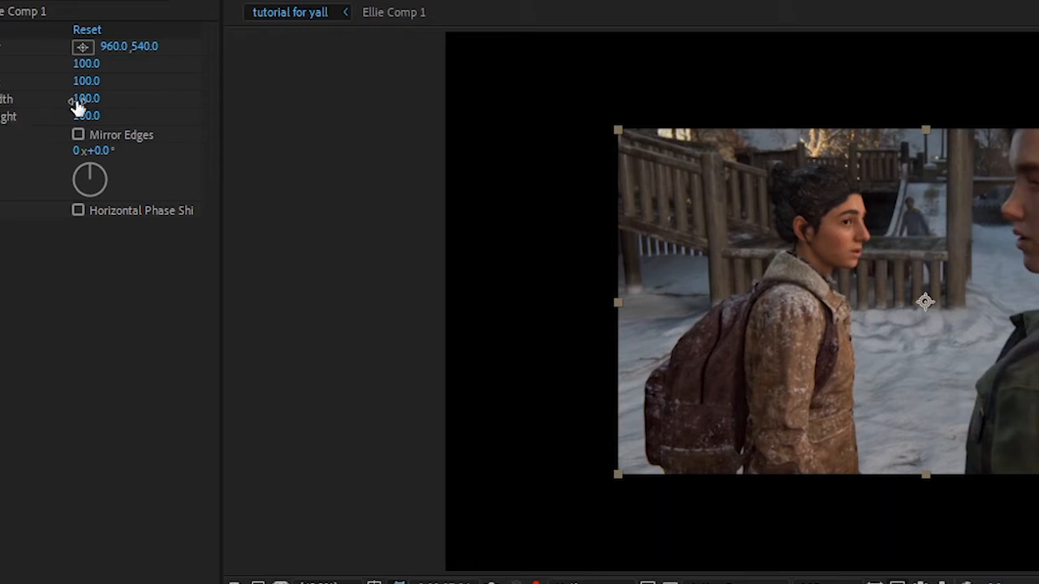
{"action": "left_click_drag", "start_coordinate": [79, 99], "coordinate": [105, 97]}
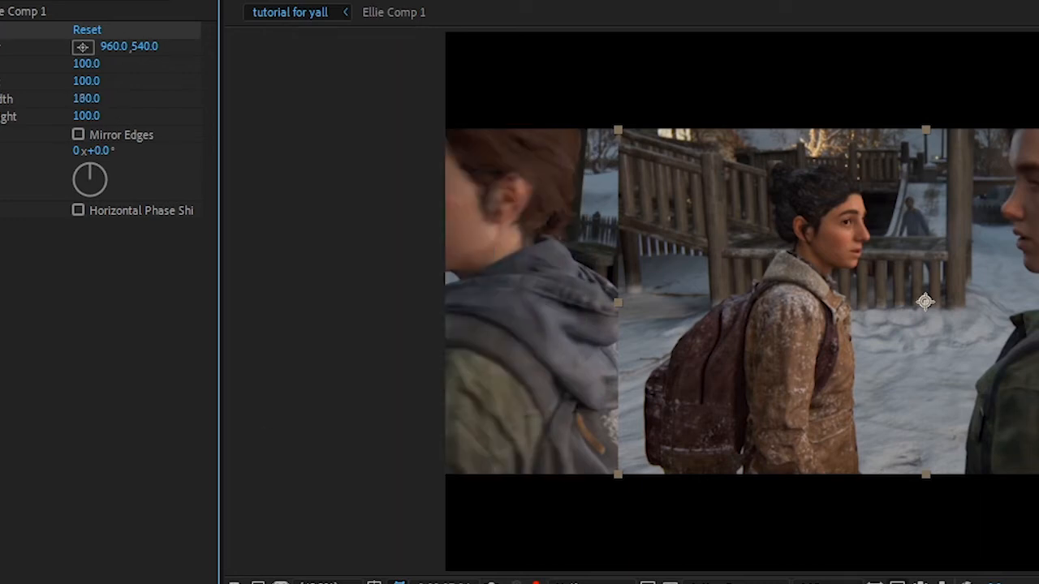
{"action": "scroll", "coordinate": [925, 302], "scroll_direction": "down", "scroll_amount": 3}
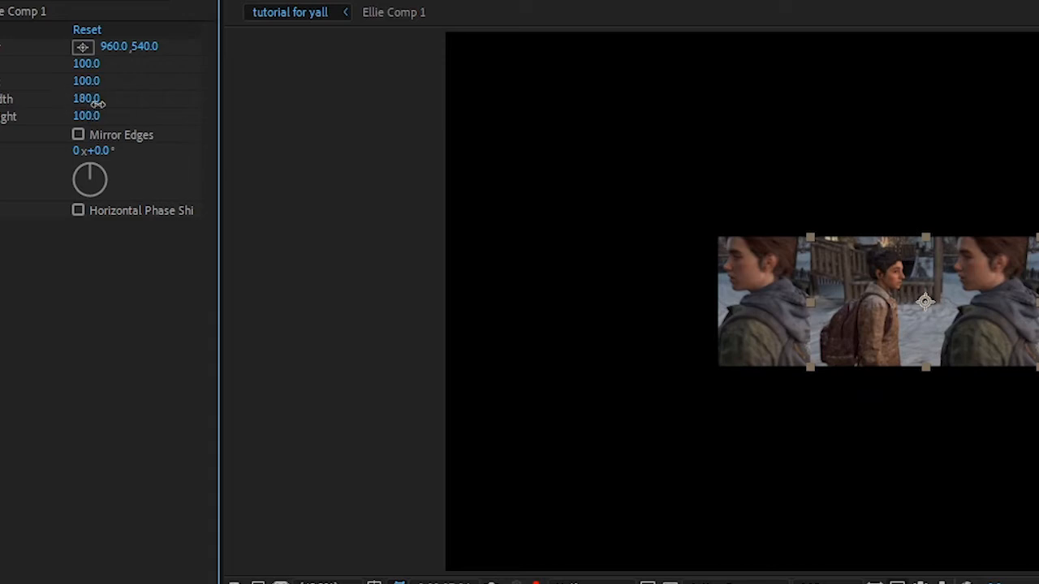
{"action": "left_click_drag", "start_coordinate": [98, 103], "coordinate": [126, 104]}
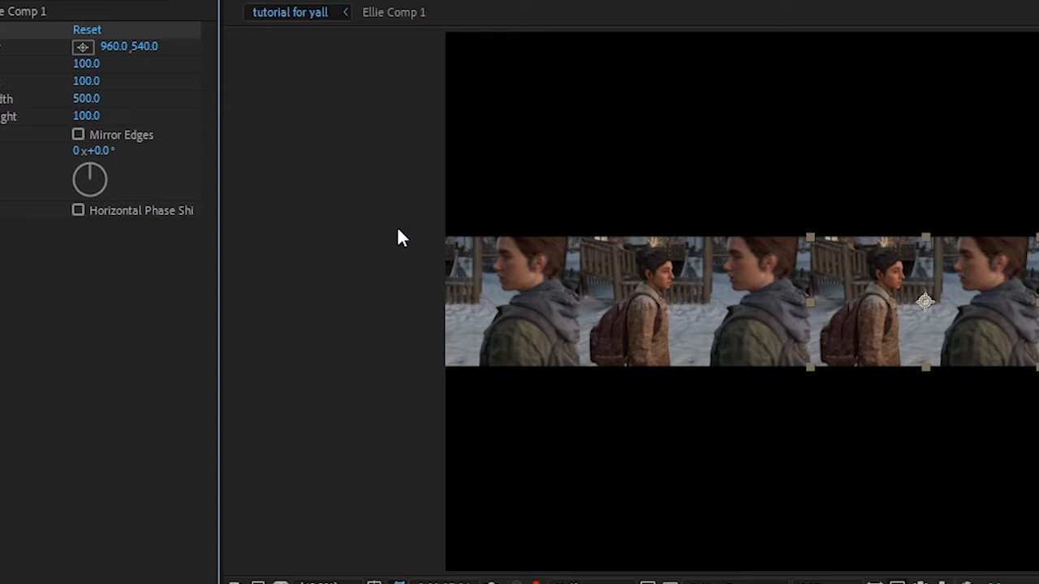
{"action": "left_click_drag", "start_coordinate": [79, 118], "coordinate": [130, 121]}
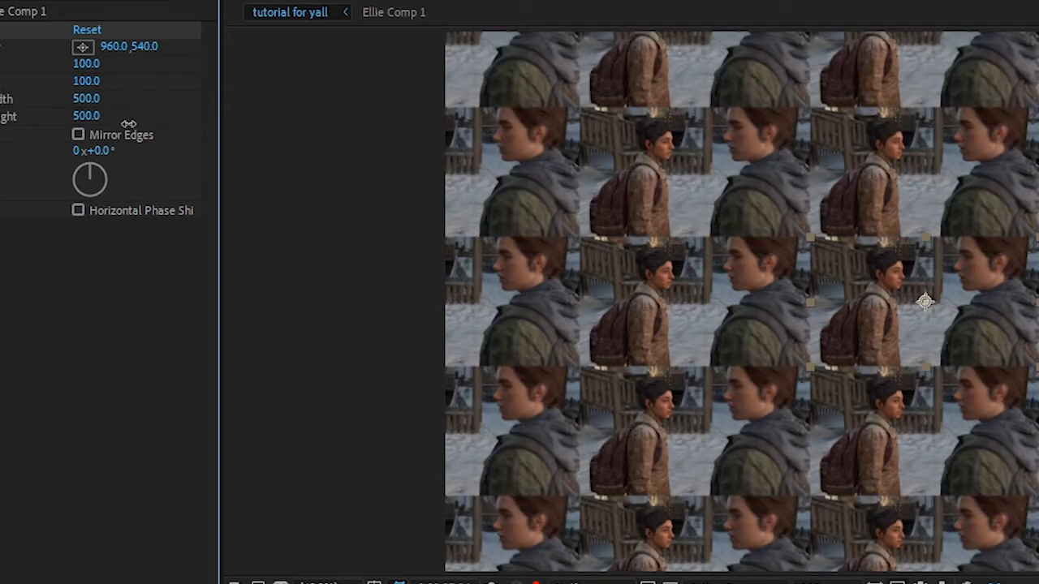
Step: Set Ellie Comp 1's Motion Tile output width and output height to 300 and enable Mirror Edges
{"action": "left_click", "coordinate": [86, 99]}
{"action": "type", "text": "300"}
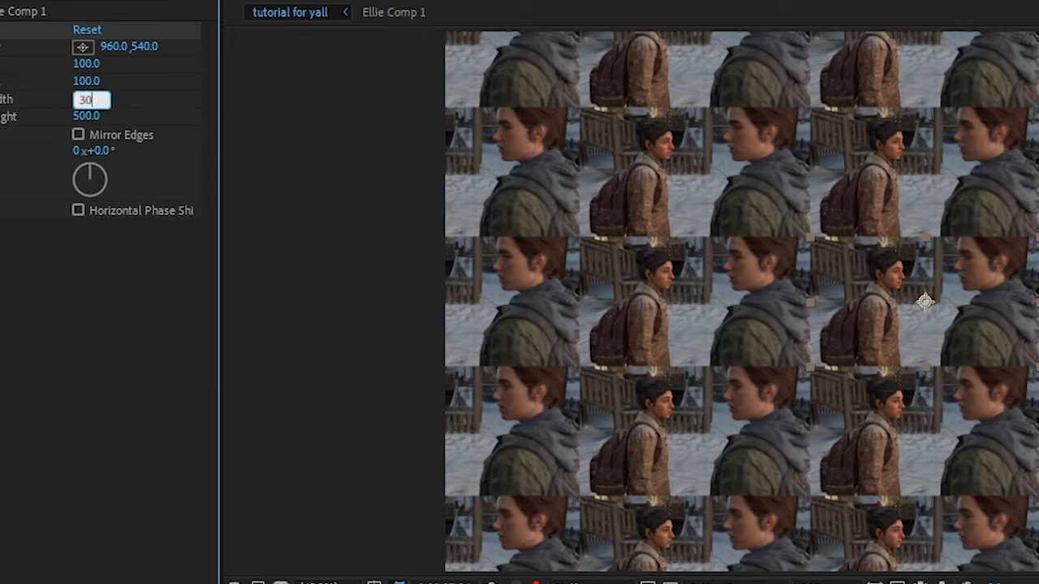
{"action": "key", "text": "Tab"}
{"action": "type", "text": "300"}
{"action": "key", "text": "Tab"}
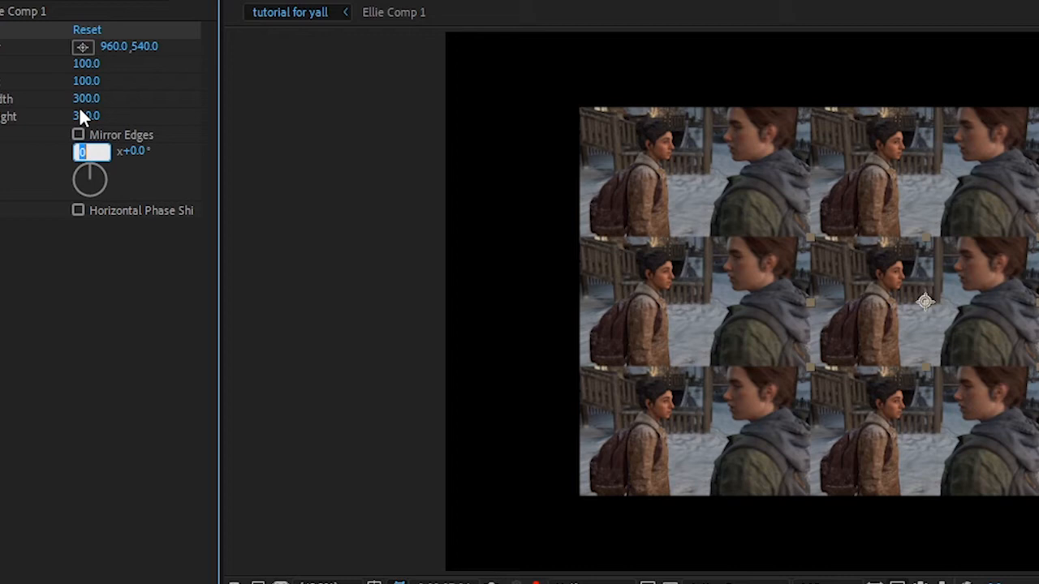
{"action": "left_click", "coordinate": [7, 235]}
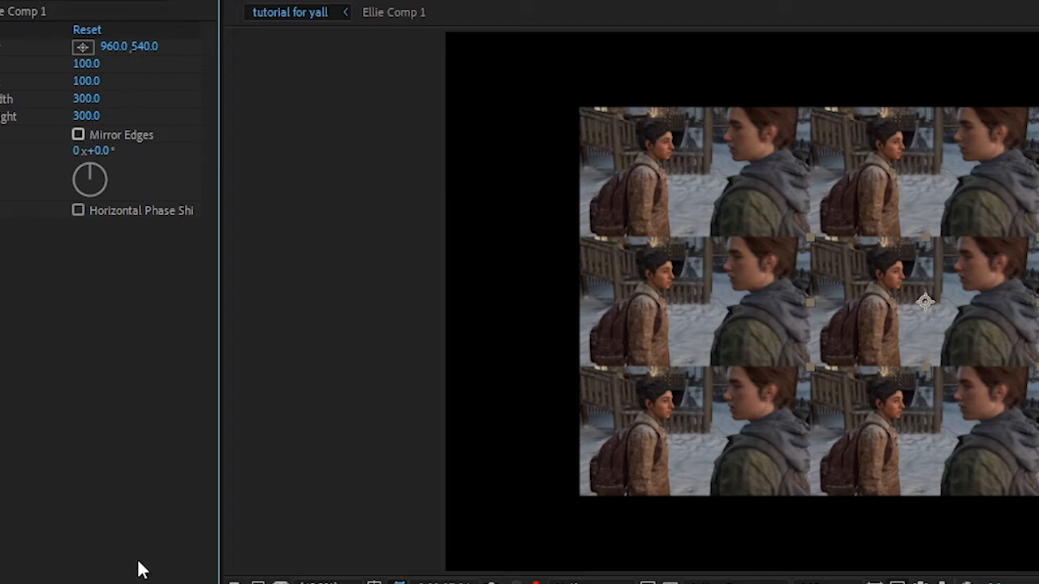
{"action": "left_click", "coordinate": [79, 136]}
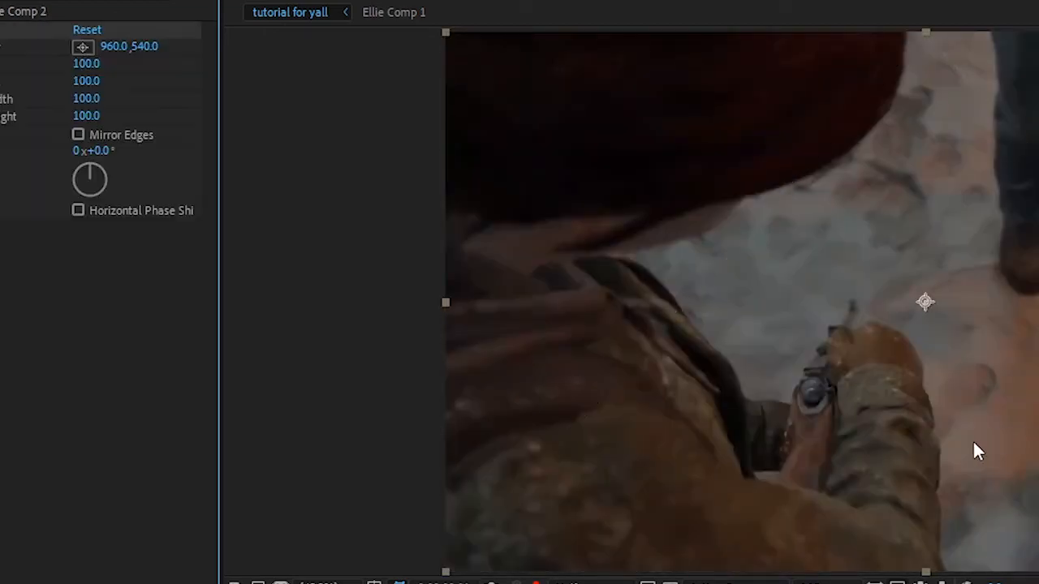
Step: Set Ellie Comp 2's Motion Tile output width and output height to 300 and enable Mirror Edges
{"action": "left_click", "coordinate": [86, 101]}
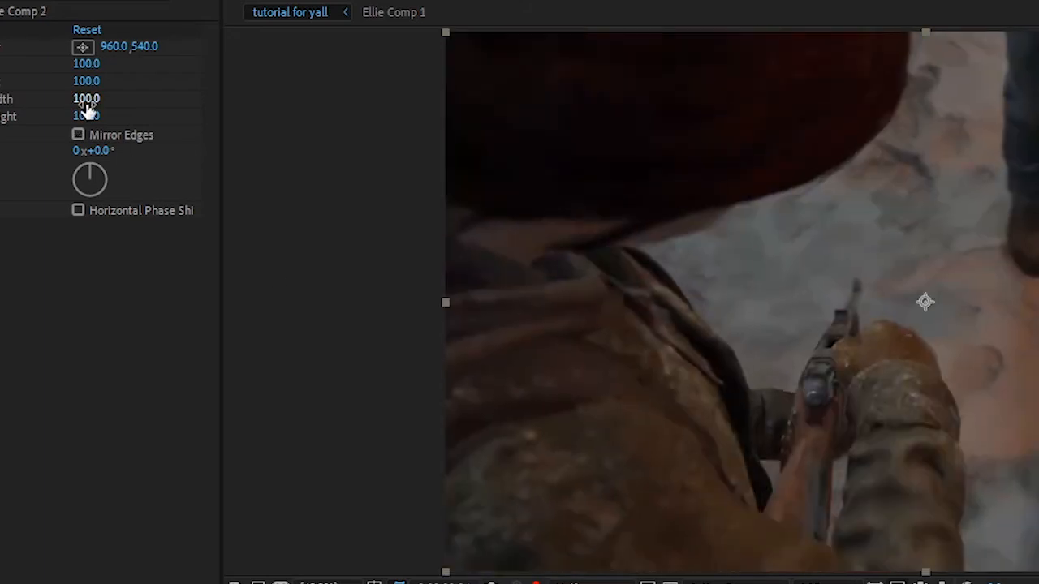
{"action": "left_click", "coordinate": [86, 101]}
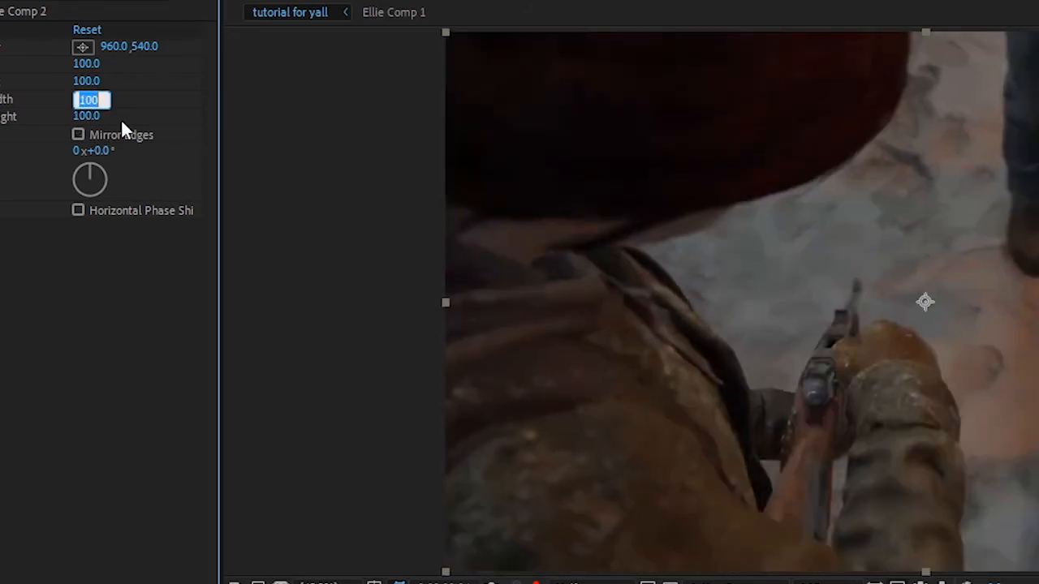
{"action": "type", "text": "300"}
{"action": "key", "text": "Tab"}
{"action": "type", "text": "300"}
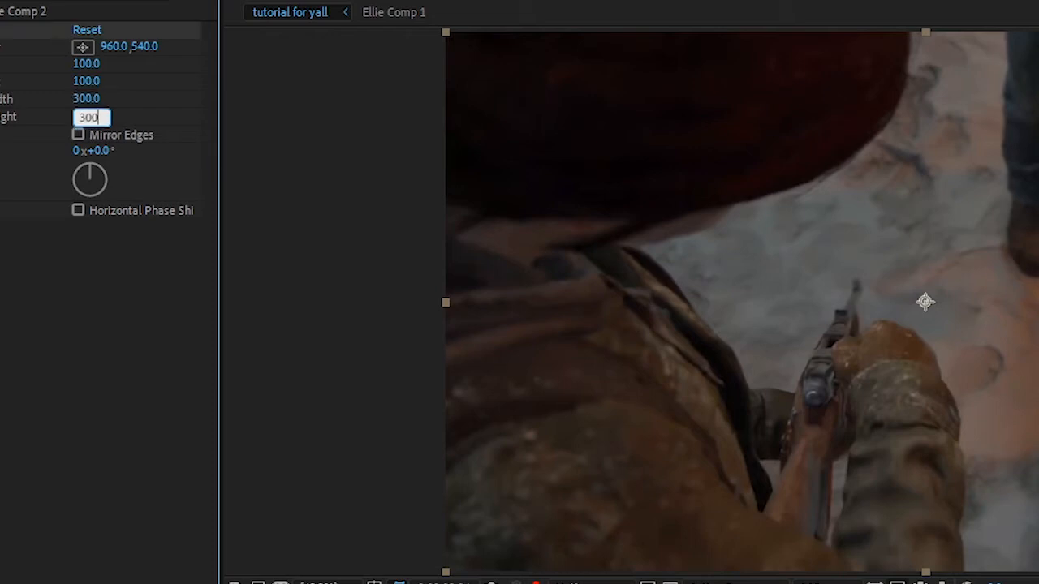
{"action": "left_click", "coordinate": [147, 131]}
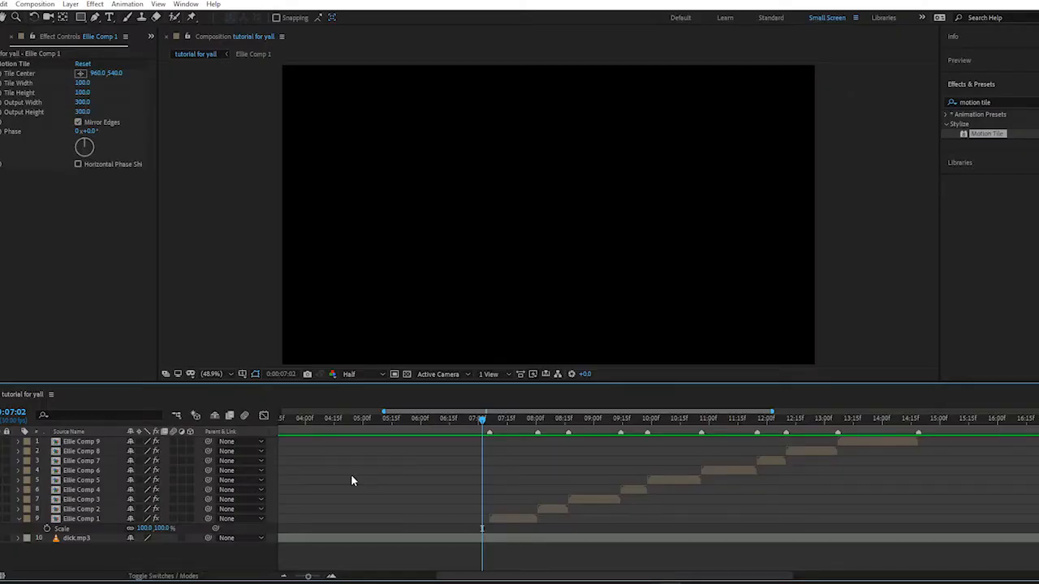
Step: Go through Ellie Comp 2 to Ellie Comp 9 one by one to check each layer's Motion Tile settings
{"action": "left_click", "coordinate": [560, 509]}
{"action": "left_click", "coordinate": [601, 499]}
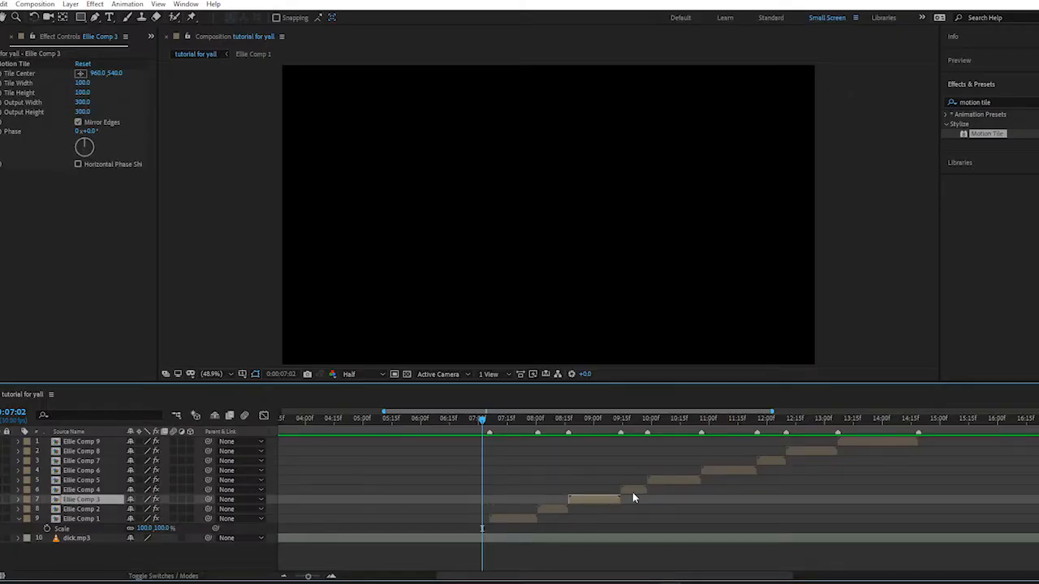
{"action": "left_click", "coordinate": [632, 491]}
{"action": "left_click", "coordinate": [674, 480]}
{"action": "left_click", "coordinate": [729, 472]}
{"action": "left_click", "coordinate": [781, 461]}
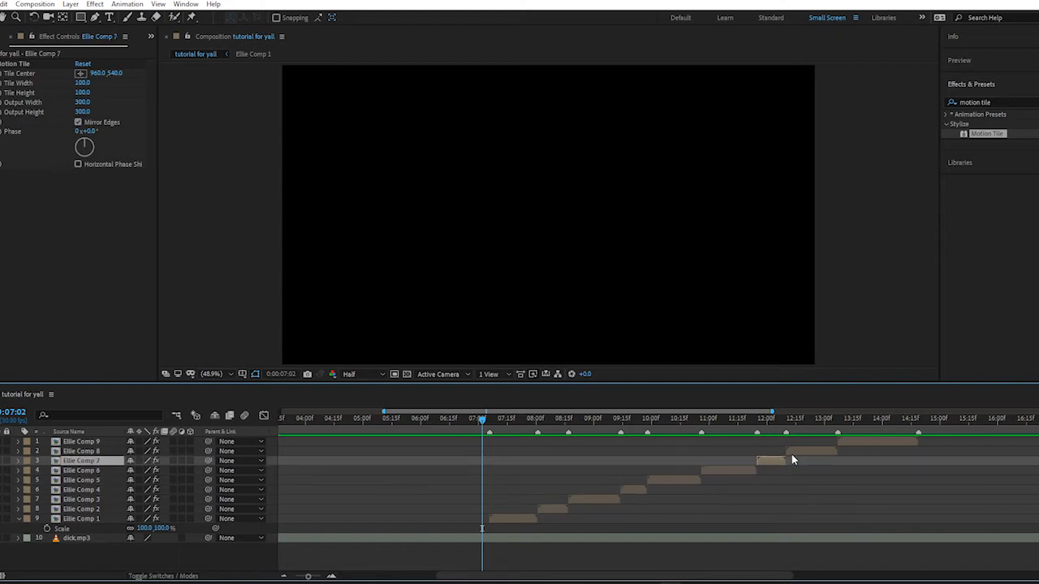
{"action": "left_click", "coordinate": [816, 451]}
{"action": "left_click", "coordinate": [874, 442]}
{"action": "left_click", "coordinate": [882, 467]}
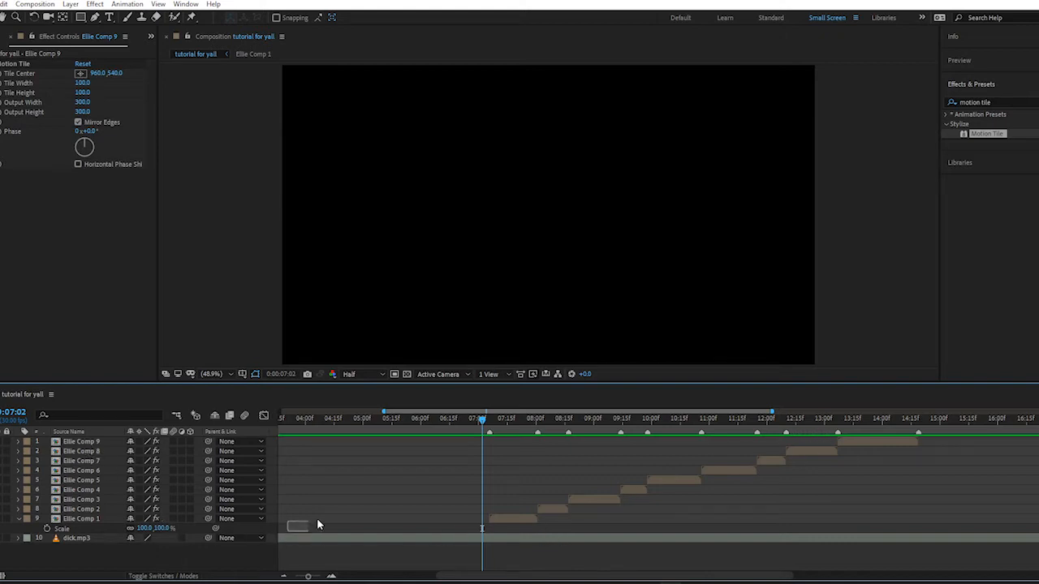
Step: Collapse Ellie Comp 1's scale property, select the whole range from Ellie Comp 1 to Ellie Comp 9, and clear the selection
{"action": "left_click", "coordinate": [18, 519]}
{"action": "left_click", "coordinate": [108, 519]}
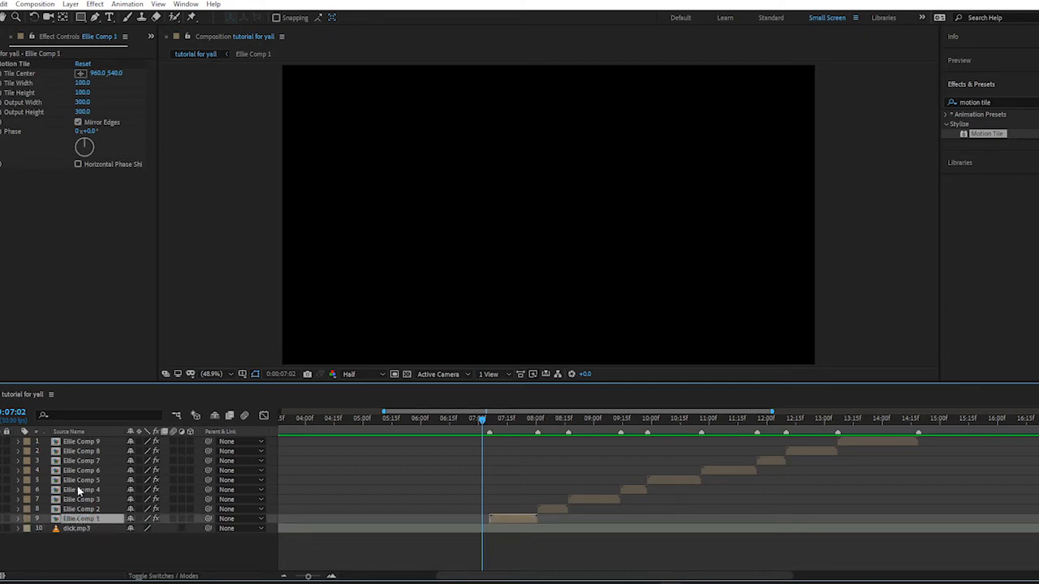
{"action": "left_click", "coordinate": [76, 444], "text": "shift"}
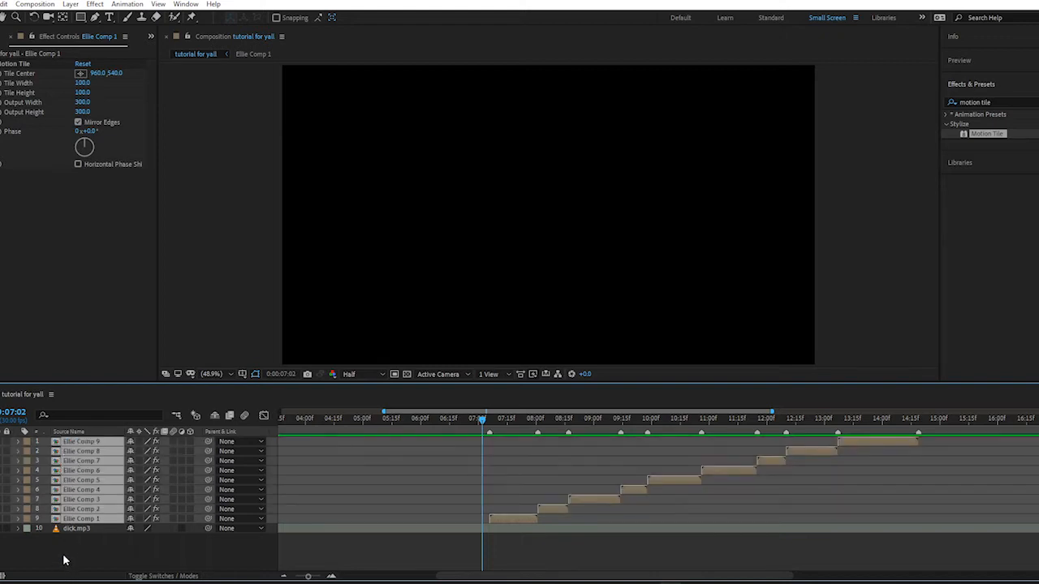
{"action": "left_click", "coordinate": [67, 560]}
Step: Add the layers Ellie Comp 1 to Ellie Comp 9 to the selection individually, and deselect them all
{"action": "left_click", "coordinate": [68, 520]}
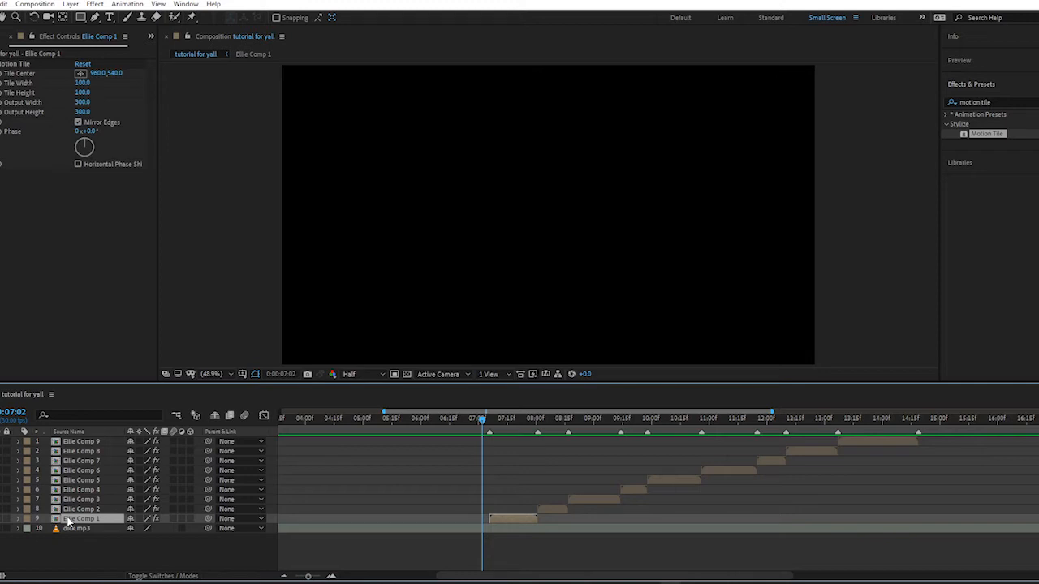
{"action": "left_click", "coordinate": [81, 509], "text": "ctrl"}
{"action": "left_click", "coordinate": [83, 500], "text": "ctrl"}
{"action": "left_click", "coordinate": [85, 490], "text": "ctrl"}
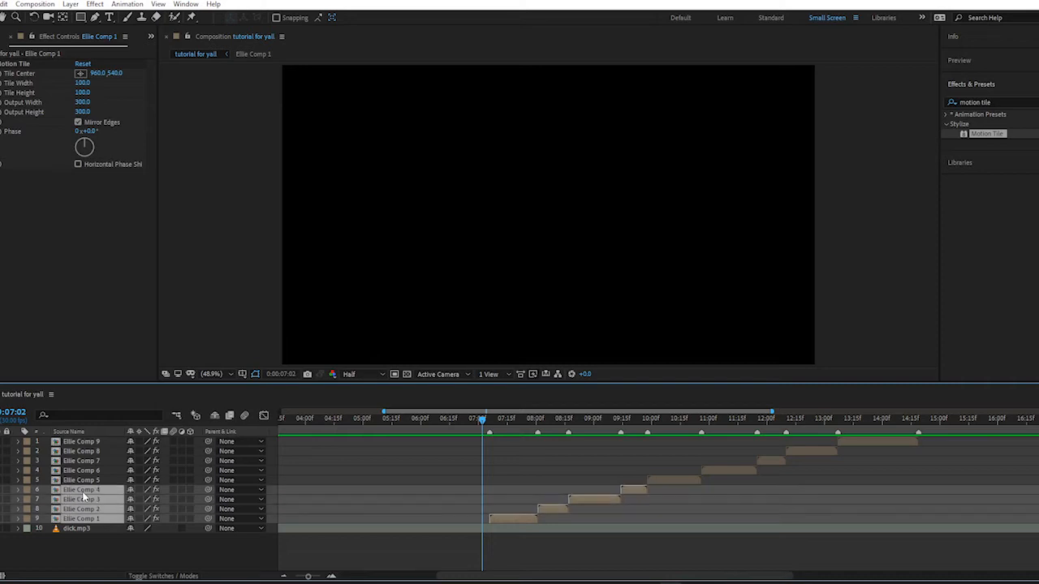
{"action": "left_click", "coordinate": [81, 460], "text": "ctrl"}
{"action": "left_click", "coordinate": [83, 471], "text": "ctrl"}
{"action": "left_click", "coordinate": [82, 450], "text": "ctrl"}
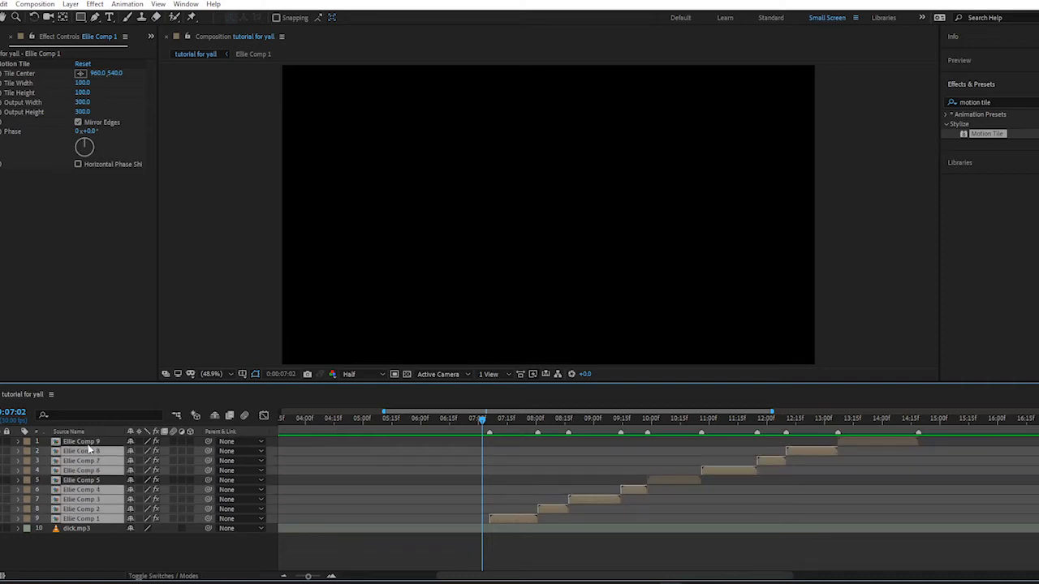
{"action": "left_click", "coordinate": [81, 441], "text": "ctrl"}
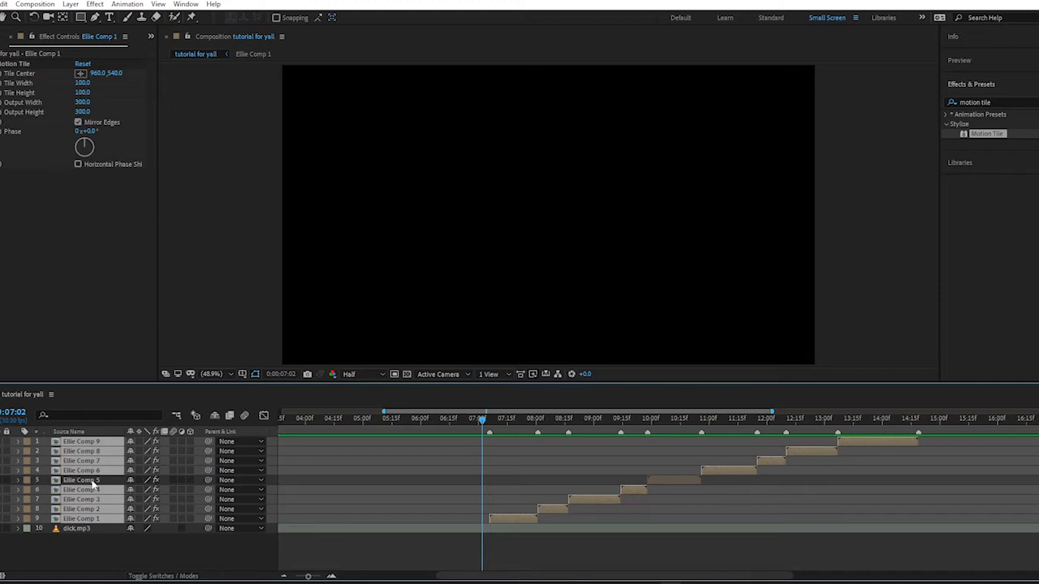
{"action": "left_click", "coordinate": [92, 482], "text": "ctrl"}
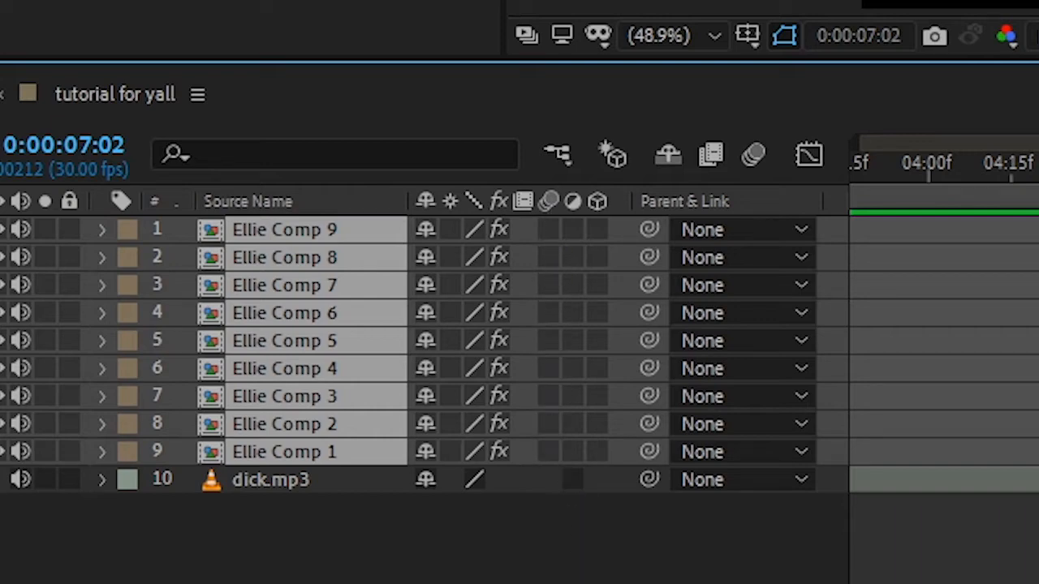
{"action": "left_click", "coordinate": [583, 574]}
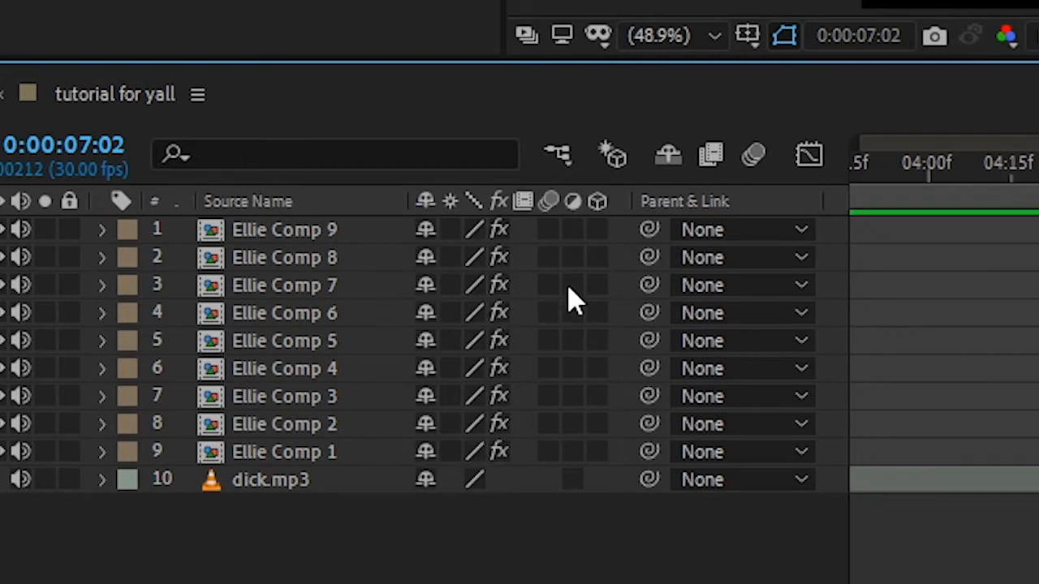
Step: Enable motion blur for all nine layers, Ellie Comp 1 to Ellie Comp 9, and clear the selection
{"action": "left_click", "coordinate": [379, 477]}
{"action": "left_click", "coordinate": [374, 456]}
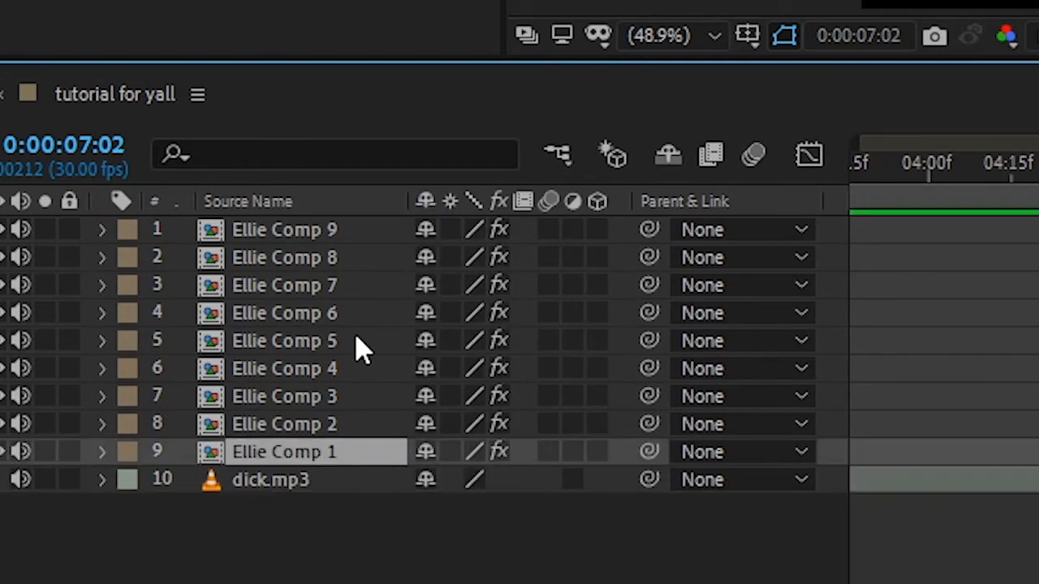
{"action": "left_click", "coordinate": [363, 237], "text": "shift"}
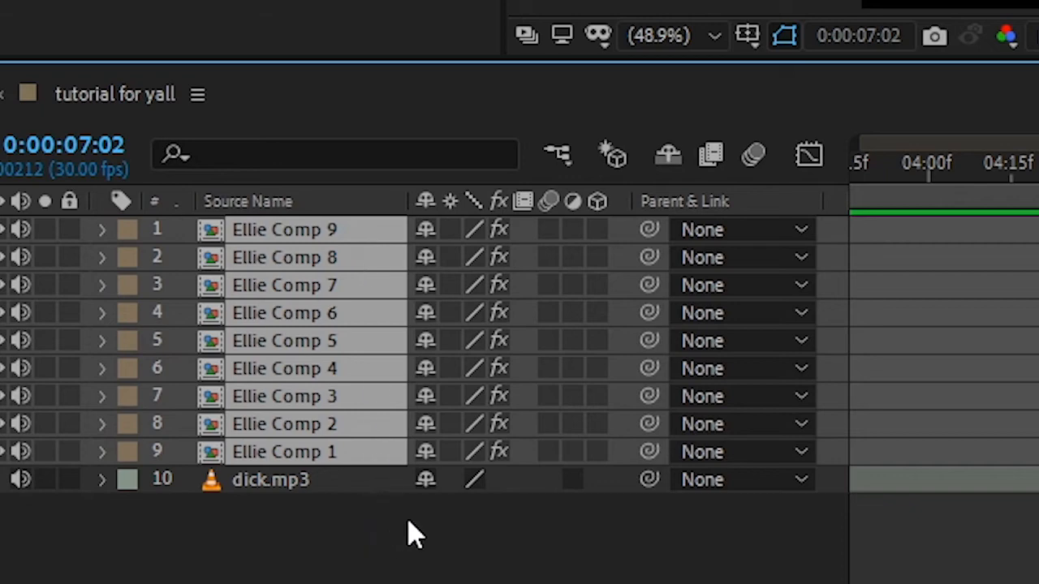
{"action": "left_click", "coordinate": [550, 230]}
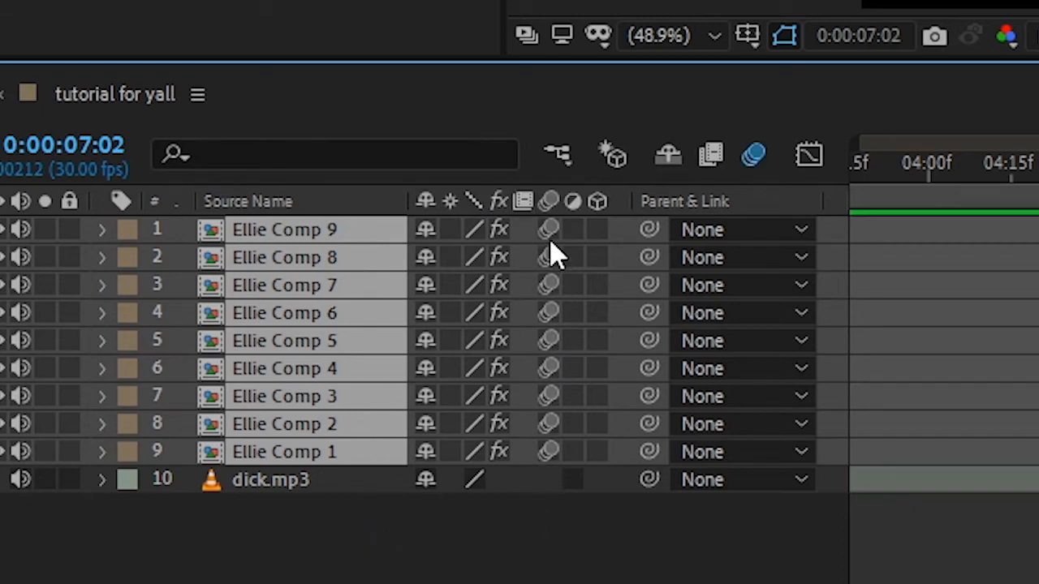
{"action": "left_click", "coordinate": [633, 552]}
Step: Switch motion blur off and back on for the individual layers Ellie Comp 1, Ellie Comp 2 and Ellie Comp 3
{"action": "left_click", "coordinate": [552, 450]}
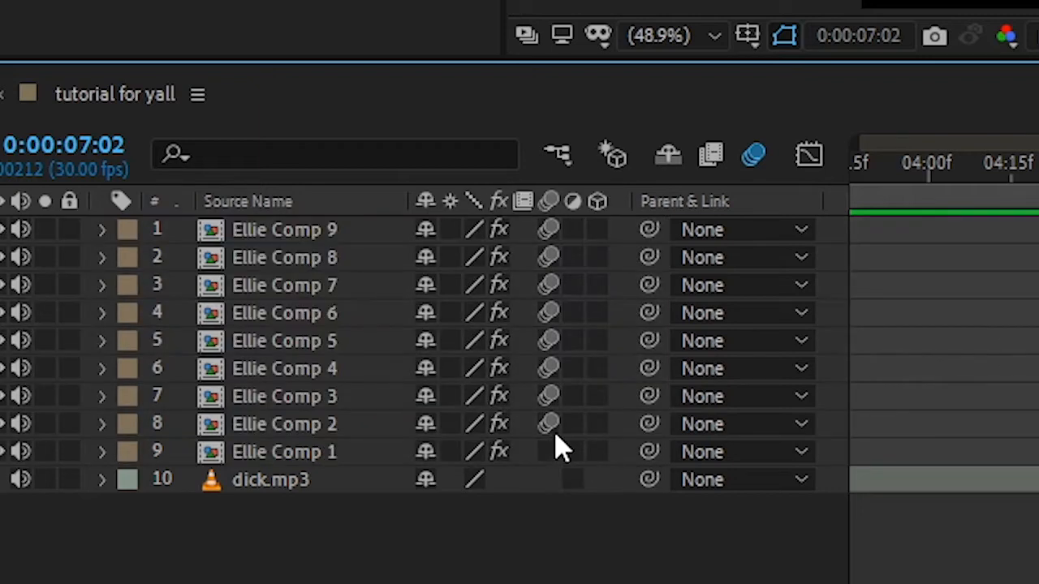
{"action": "left_click", "coordinate": [556, 425]}
{"action": "left_click", "coordinate": [556, 402]}
{"action": "left_click", "coordinate": [555, 452]}
{"action": "left_click", "coordinate": [556, 420]}
{"action": "left_click", "coordinate": [555, 403]}
{"action": "left_click", "coordinate": [755, 159]}
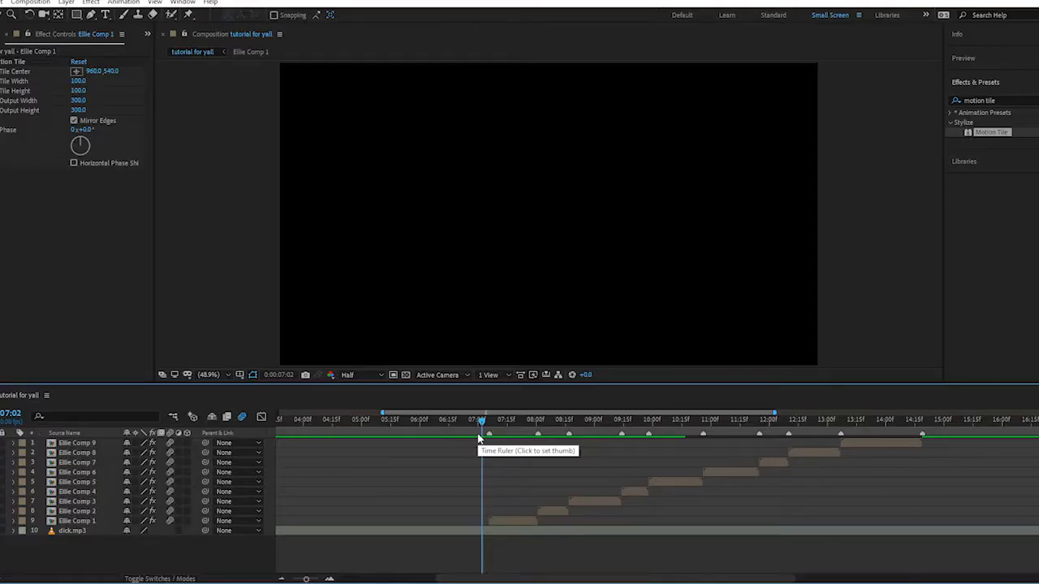
Step: Preview the clip sequence with motion blur from 0:00:07:02 and stop playback
{"action": "key", "text": "space"}
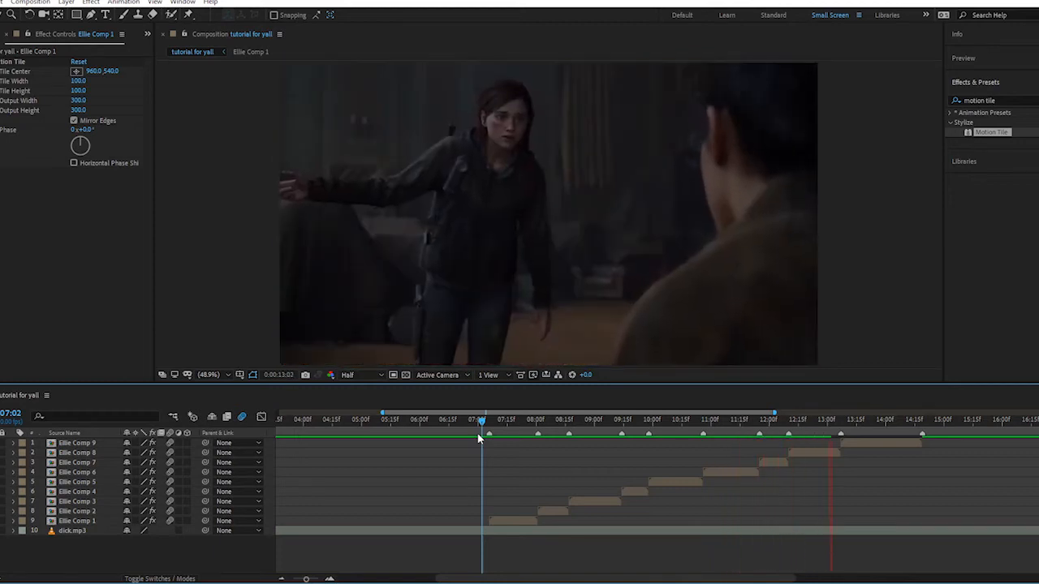
{"action": "key", "text": "space"}
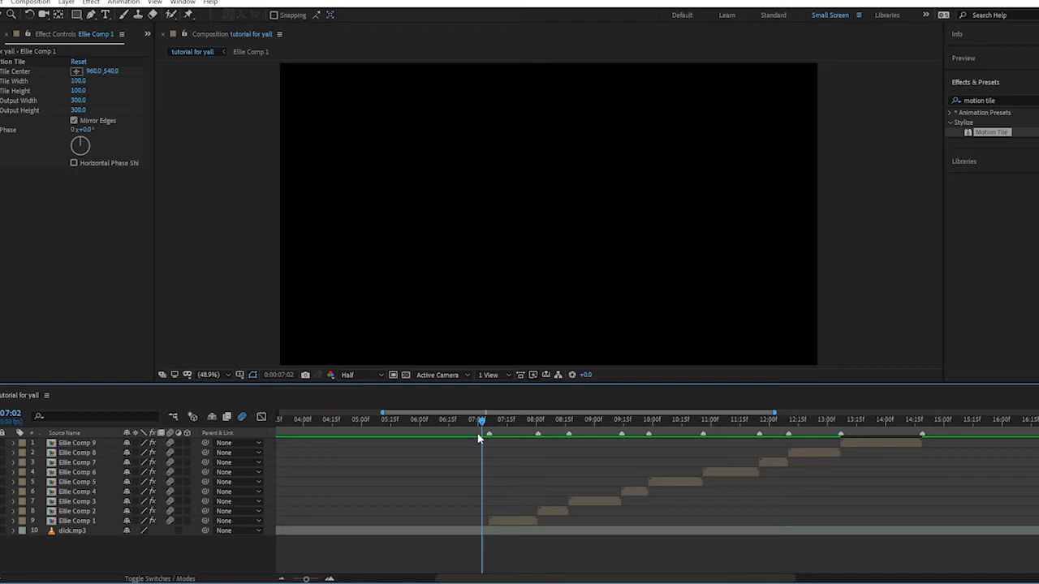
Step: Reveal Ellie Comp 1's transform properties and start animating Scale with a keyframe at the clip's first frame, 0:00:07:06
{"action": "left_click", "coordinate": [513, 422]}
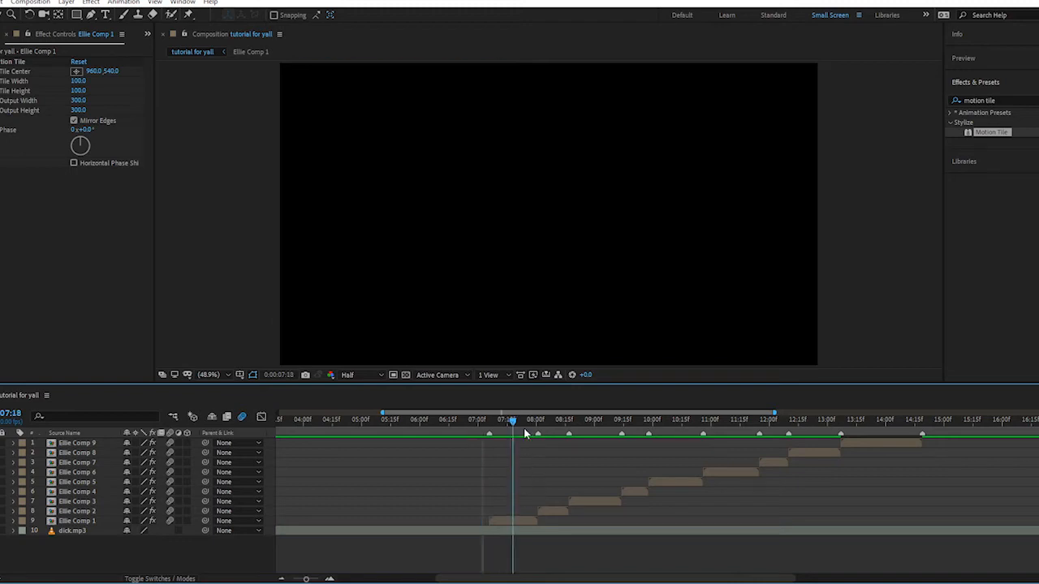
{"action": "left_click_drag", "start_coordinate": [485, 422], "coordinate": [520, 444]}
{"action": "scroll", "coordinate": [520, 444], "scroll_direction": "up", "scroll_amount": 4}
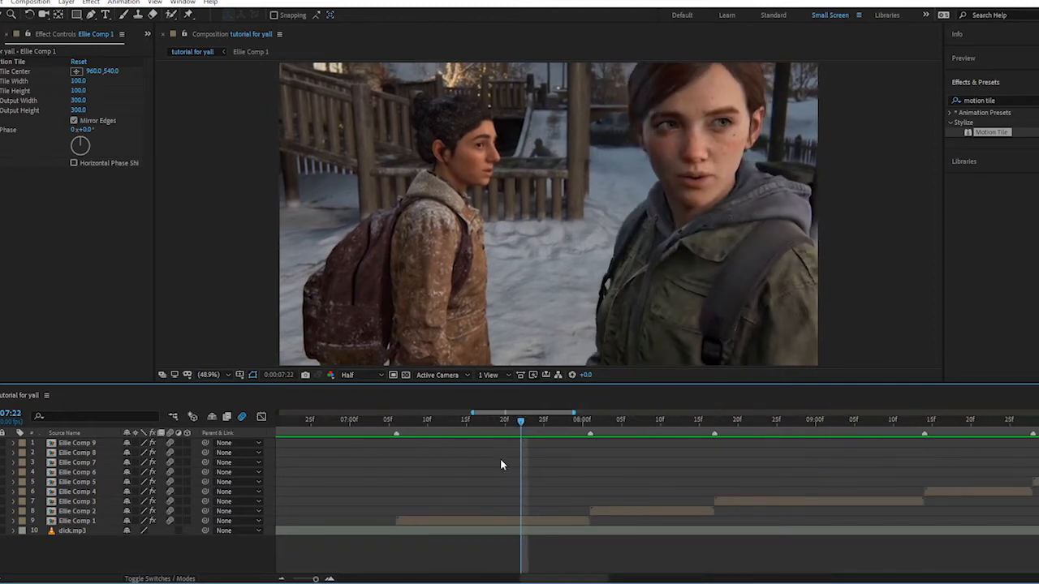
{"action": "left_click_drag", "start_coordinate": [531, 482], "coordinate": [547, 490]}
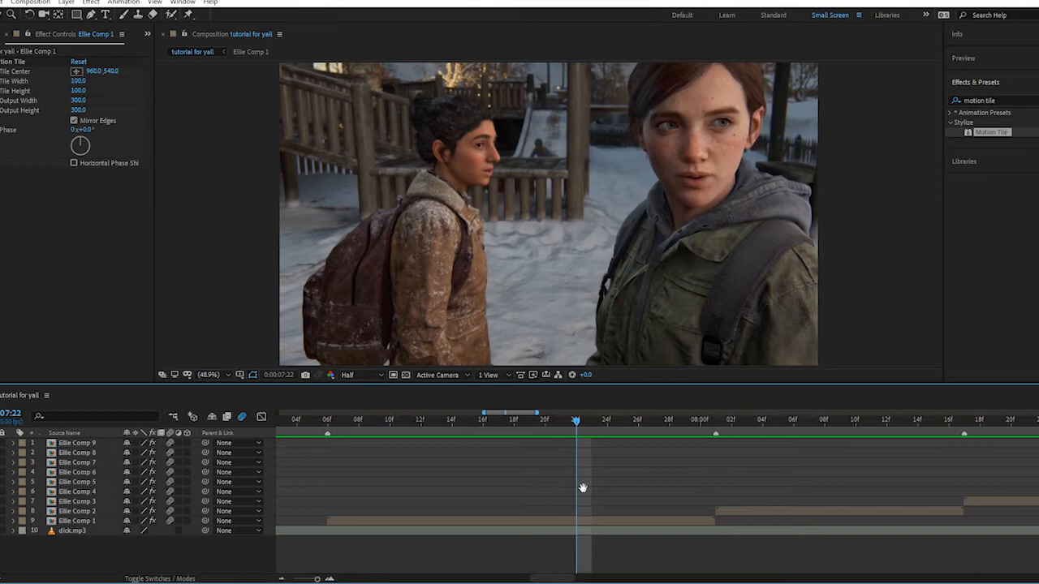
{"action": "left_click", "coordinate": [362, 425]}
{"action": "mouse_move", "coordinate": [362, 428]}
{"action": "left_mouse_down"}
{"action": "mouse_move", "coordinate": [340, 427]}
{"action": "mouse_move", "coordinate": [715, 436]}
{"action": "mouse_move", "coordinate": [358, 441]}
{"action": "left_mouse_up"}
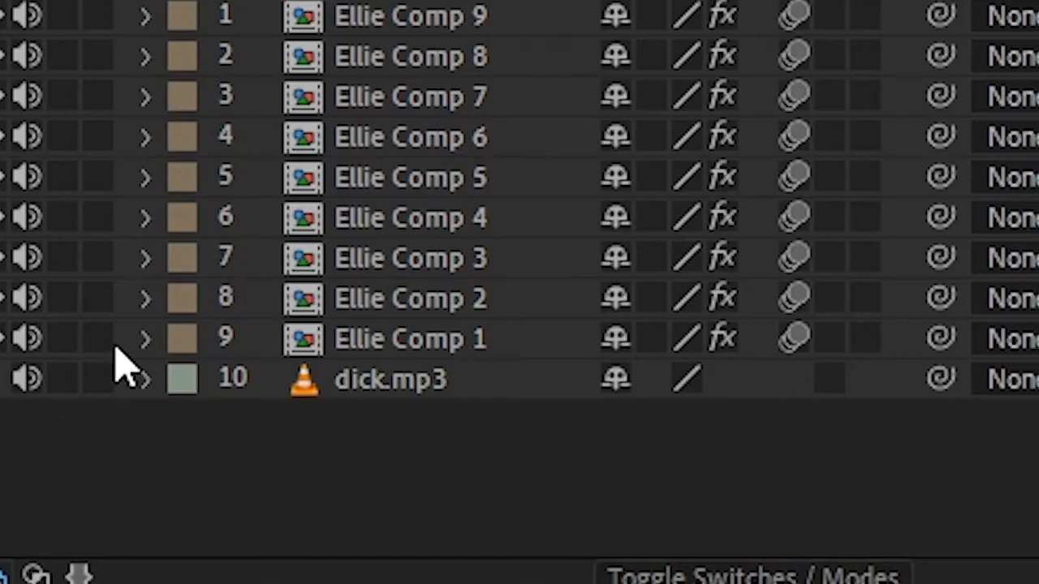
{"action": "left_click", "coordinate": [144, 339]}
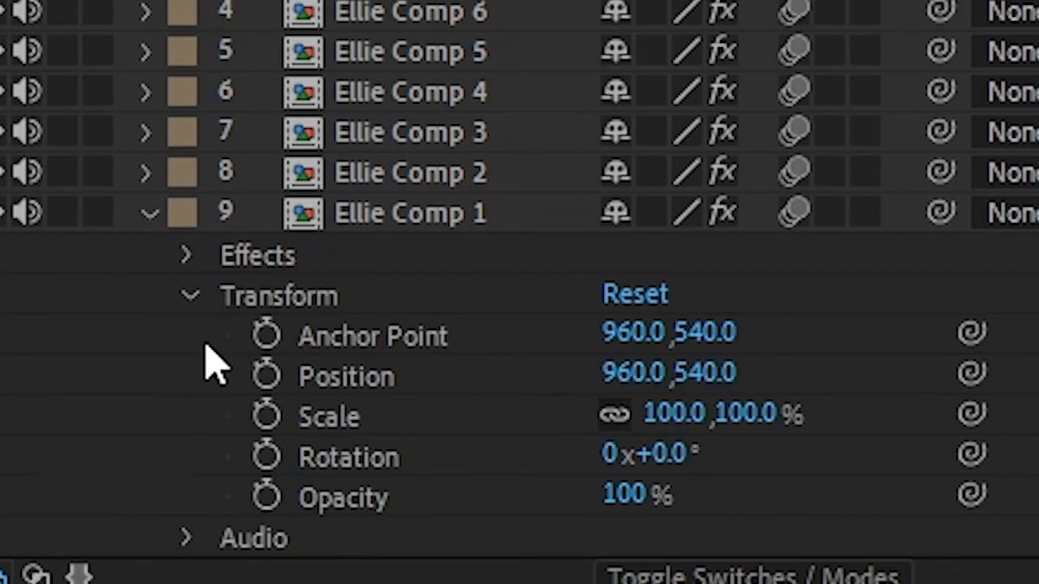
{"action": "left_click", "coordinate": [190, 297]}
{"action": "left_click", "coordinate": [185, 425]}
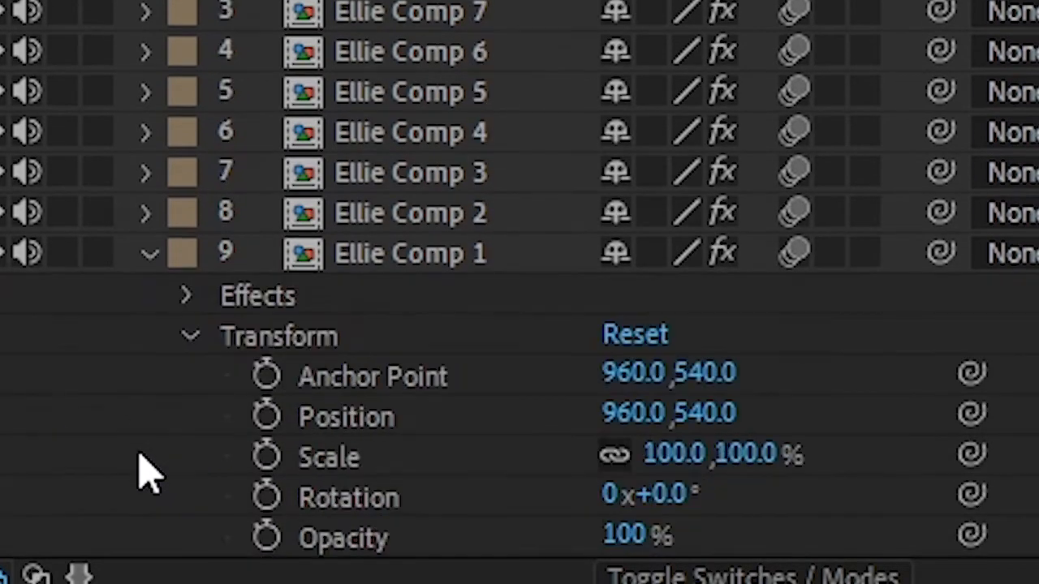
{"action": "scroll", "coordinate": [134, 441], "scroll_direction": "down", "scroll_amount": 2}
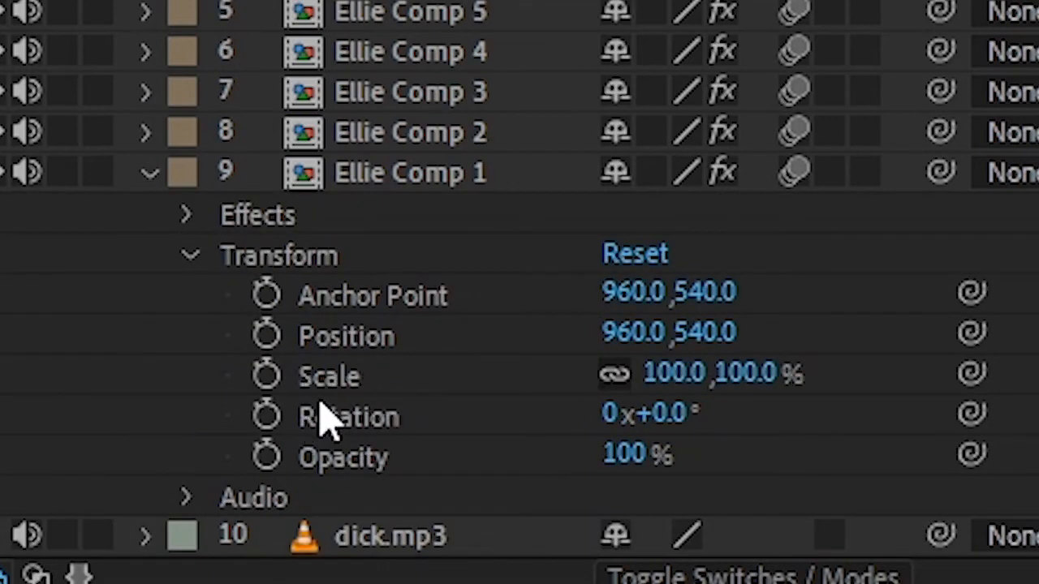
{"action": "left_click", "coordinate": [266, 379]}
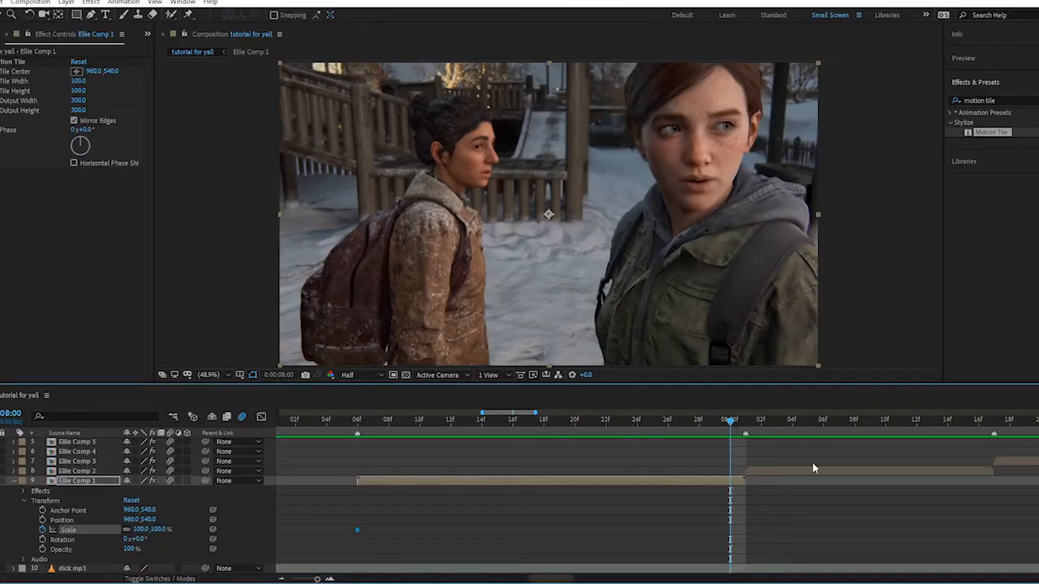
Step: Add a second Scale keyframe to Ellie Comp 1 at 0:00:08:00, just before the clip's end
{"action": "left_click", "coordinate": [746, 420]}
{"action": "left_click_drag", "start_coordinate": [744, 423], "coordinate": [733, 424]}
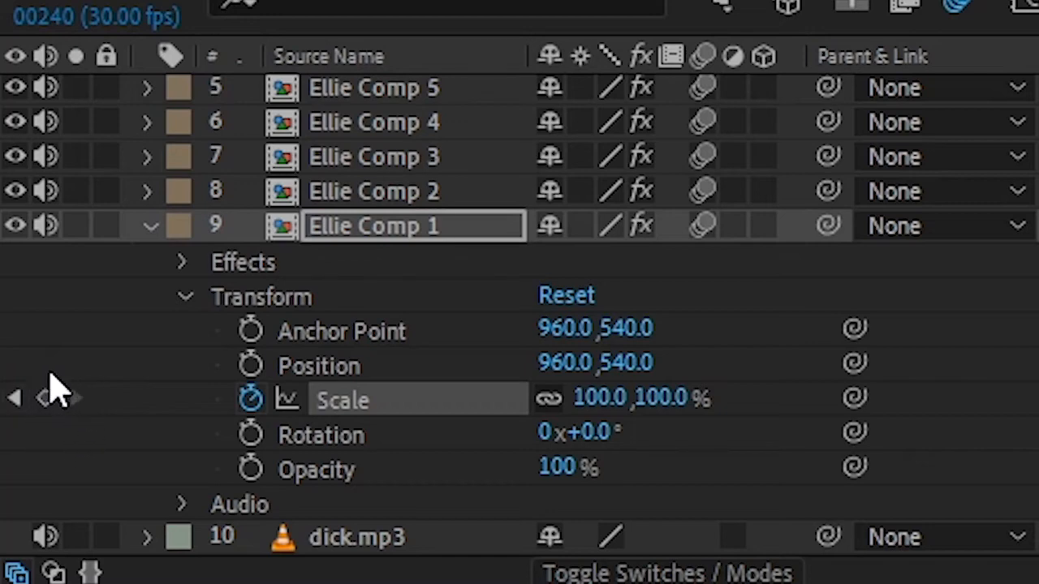
{"action": "left_click", "coordinate": [44, 398]}
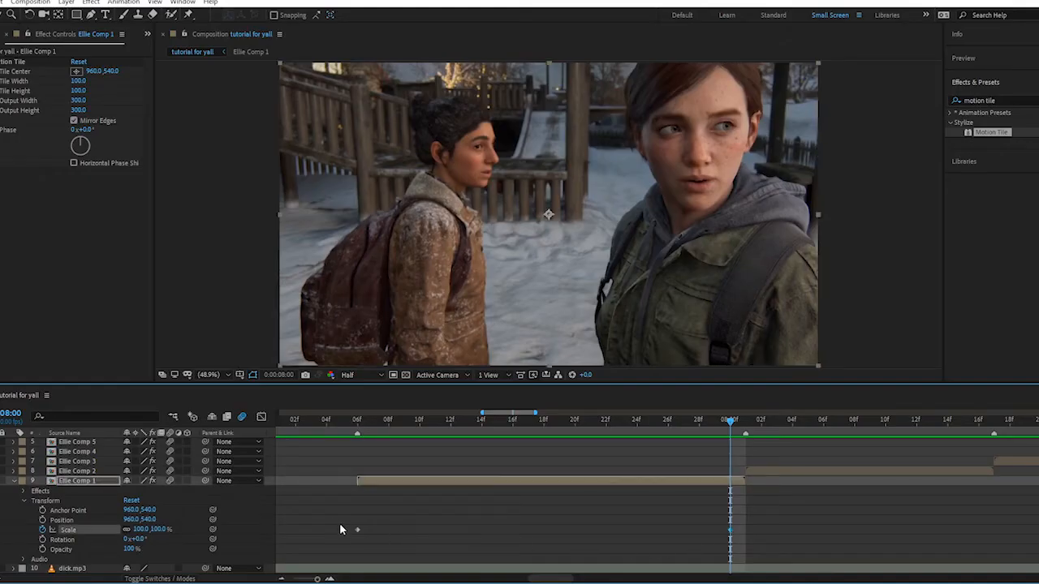
Step: Set Ellie Comp 1's first Scale keyframe to 37% width and height, and preview the animation
{"action": "left_click_drag", "start_coordinate": [342, 523], "coordinate": [745, 535]}
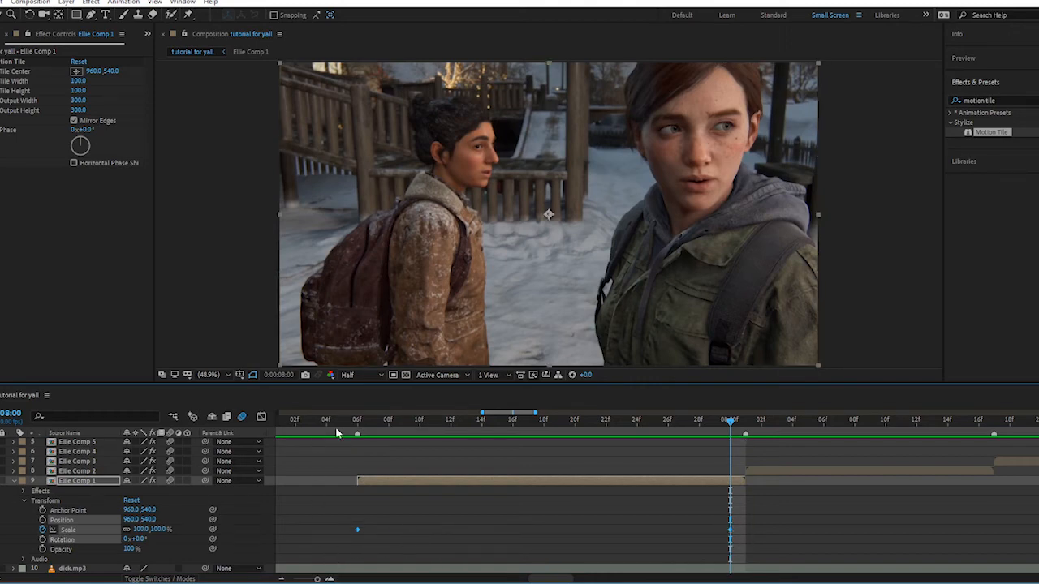
{"action": "key", "text": "j"}
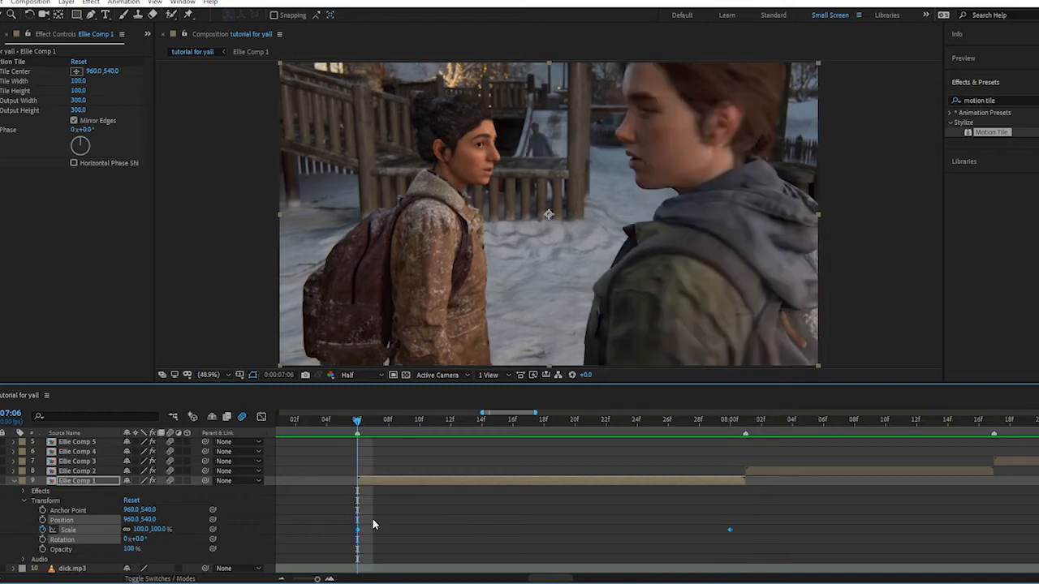
{"action": "double_click", "coordinate": [357, 529]}
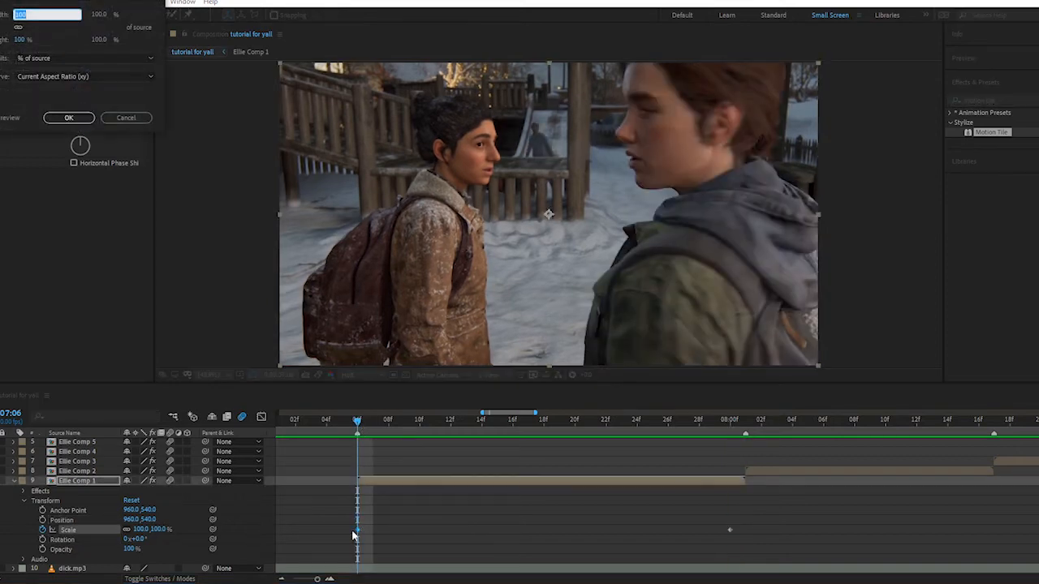
{"action": "left_click_drag", "start_coordinate": [112, 10], "coordinate": [806, 236]}
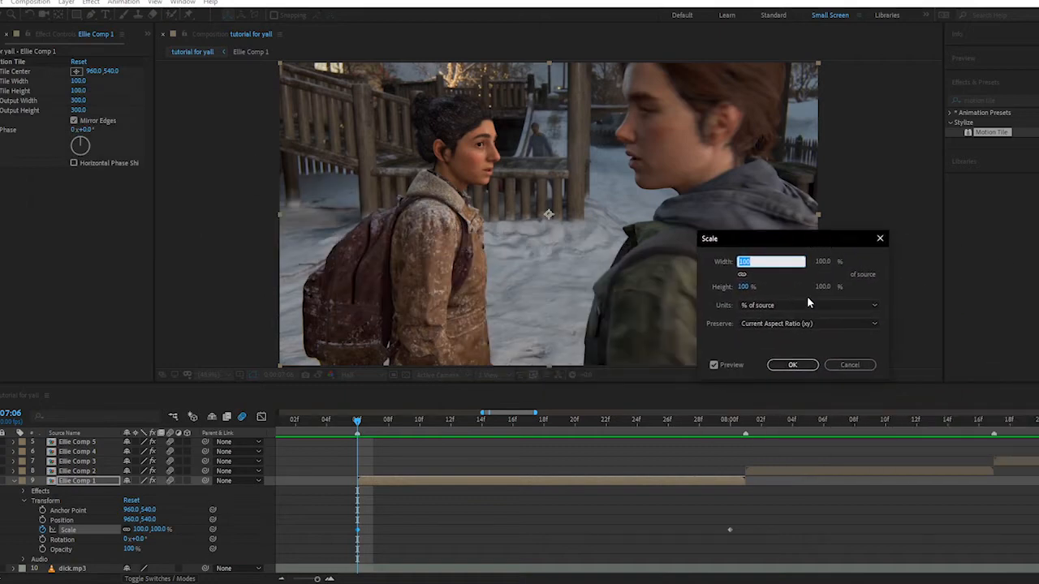
{"action": "left_click", "coordinate": [722, 264]}
{"action": "mouse_move", "coordinate": [722, 258]}
{"action": "left_mouse_down"}
{"action": "mouse_move", "coordinate": [700, 261]}
{"action": "mouse_move", "coordinate": [723, 263]}
{"action": "mouse_move", "coordinate": [709, 265]}
{"action": "left_mouse_up"}
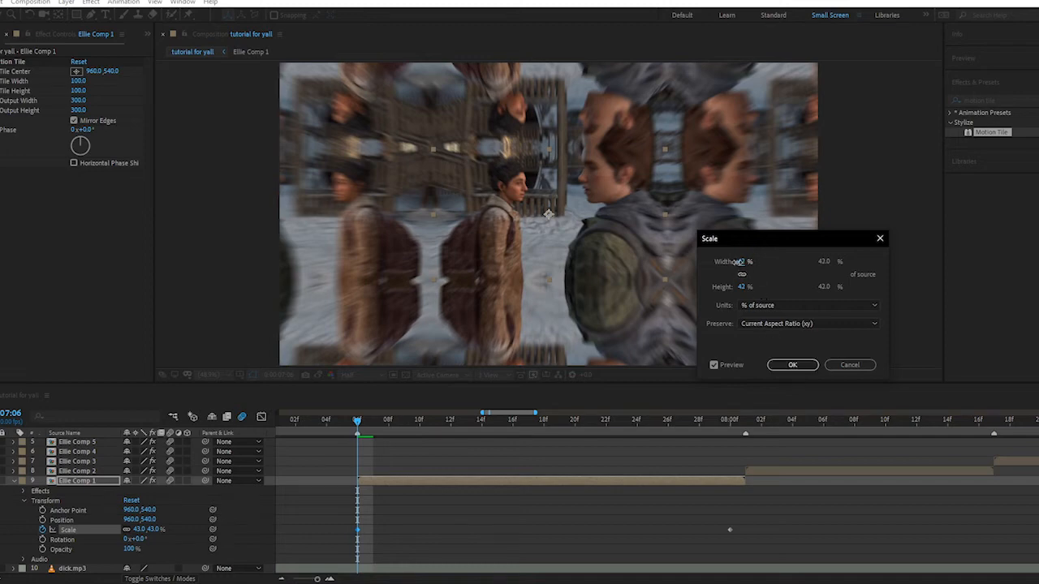
{"action": "left_click_drag", "start_coordinate": [742, 263], "coordinate": [744, 267]}
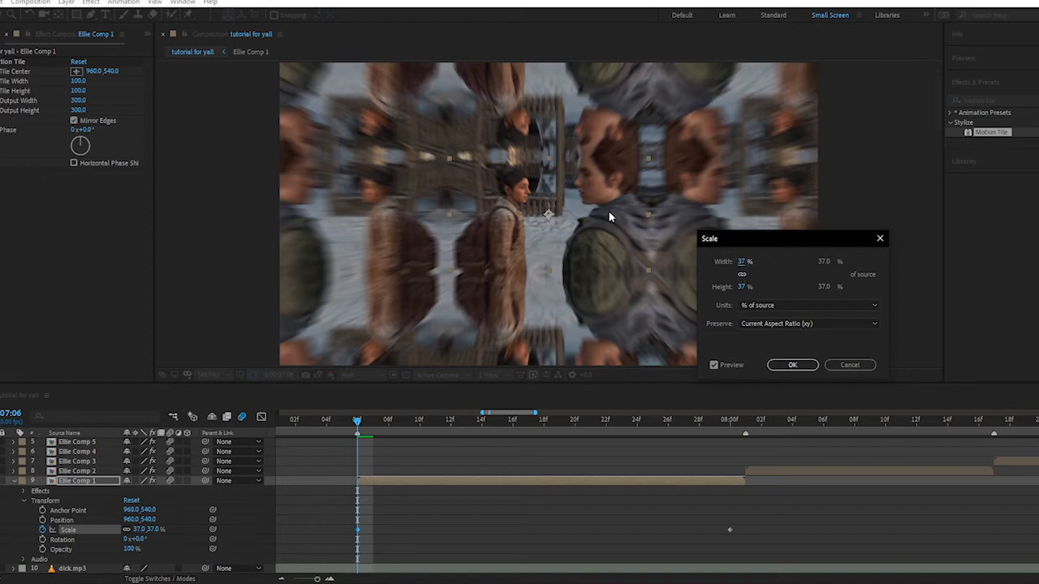
{"action": "left_click", "coordinate": [790, 366]}
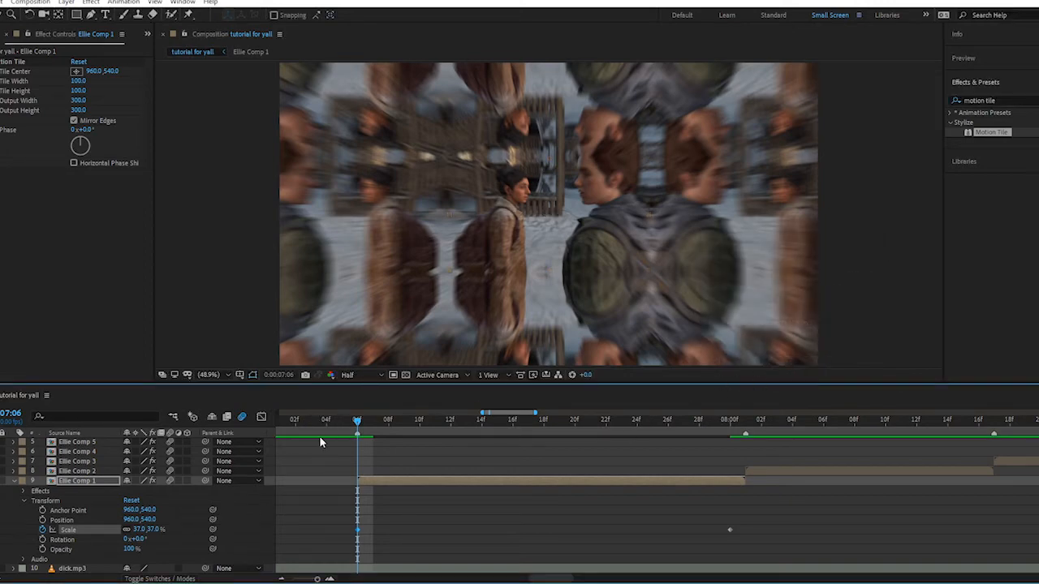
{"action": "key", "text": "space"}
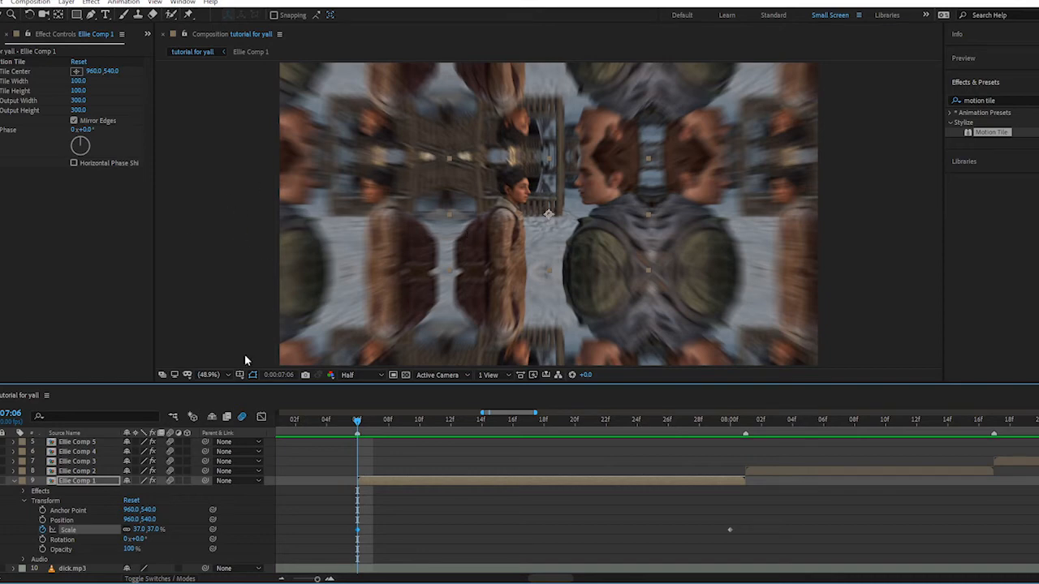
Step: Select both Scale keyframes of Ellie Comp 1 and apply Easy Ease to them
{"action": "left_click", "coordinate": [344, 523]}
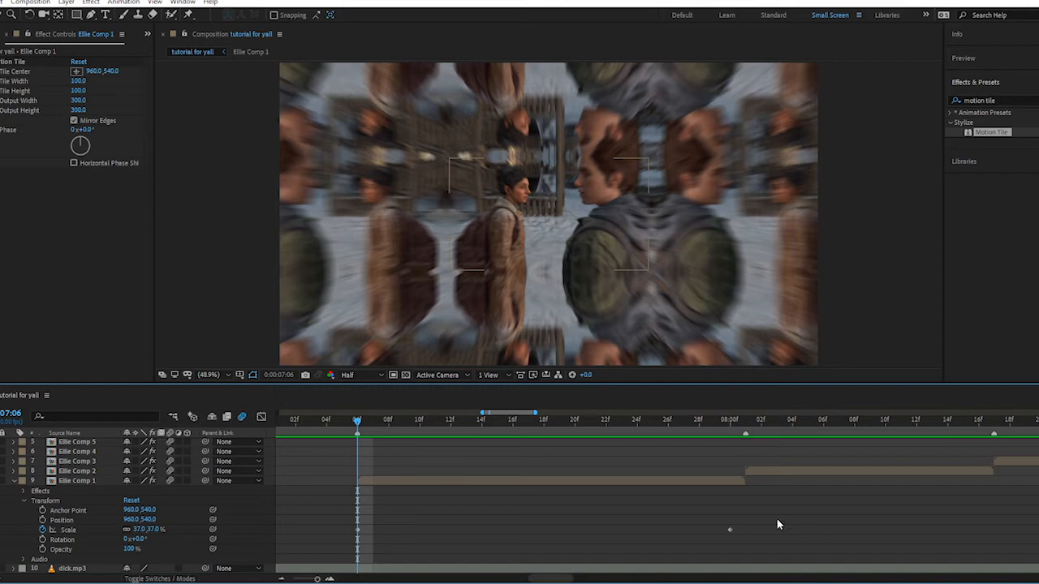
{"action": "left_click", "coordinate": [81, 530]}
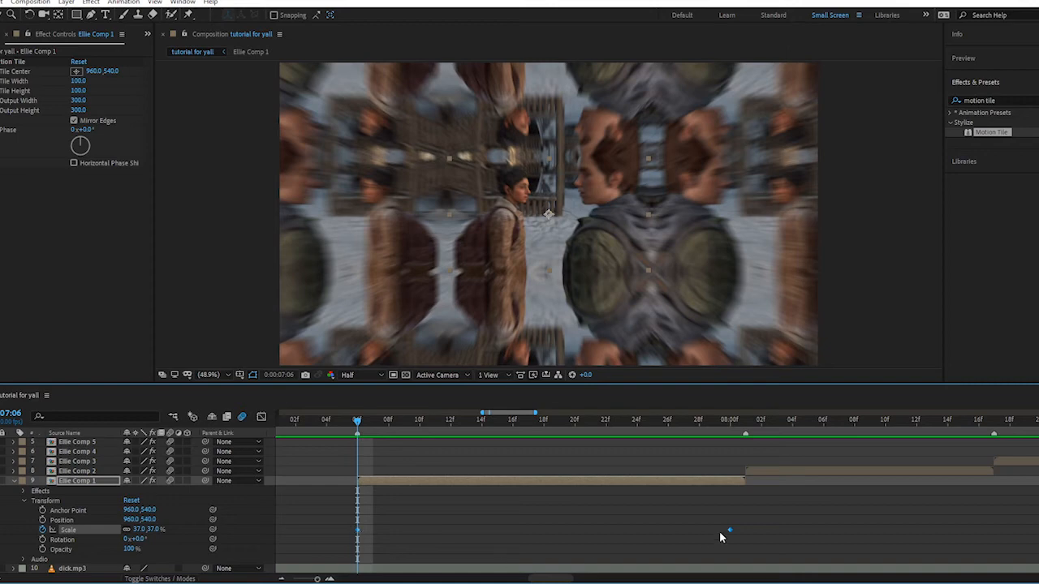
{"action": "left_click", "coordinate": [753, 532]}
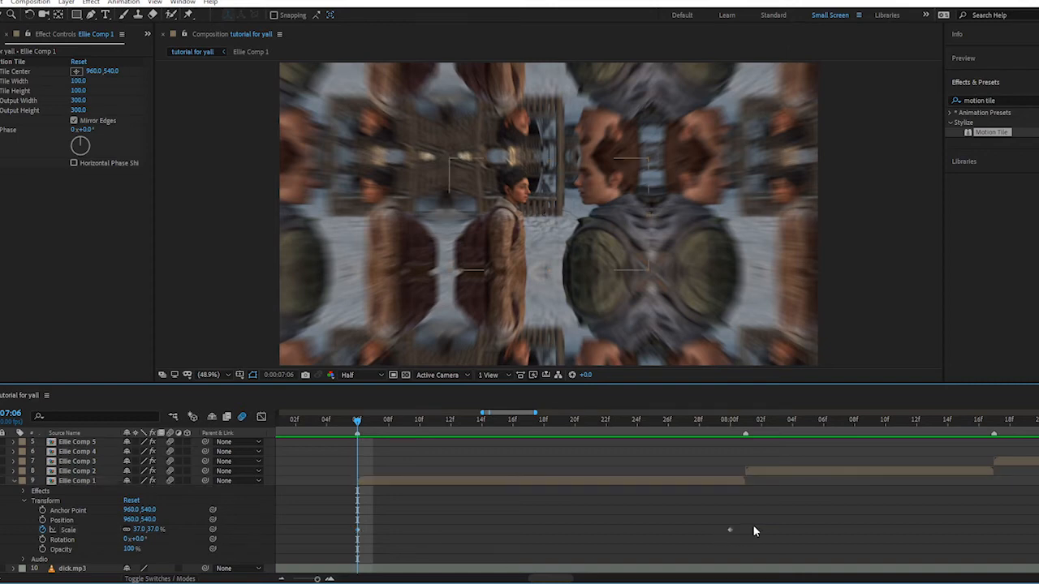
{"action": "mouse_move", "coordinate": [754, 525]}
{"action": "left_mouse_down"}
{"action": "mouse_move", "coordinate": [556, 544]}
{"action": "mouse_move", "coordinate": [348, 544]}
{"action": "mouse_move", "coordinate": [363, 532]}
{"action": "left_mouse_up"}
{"action": "left_click", "coordinate": [753, 524]}
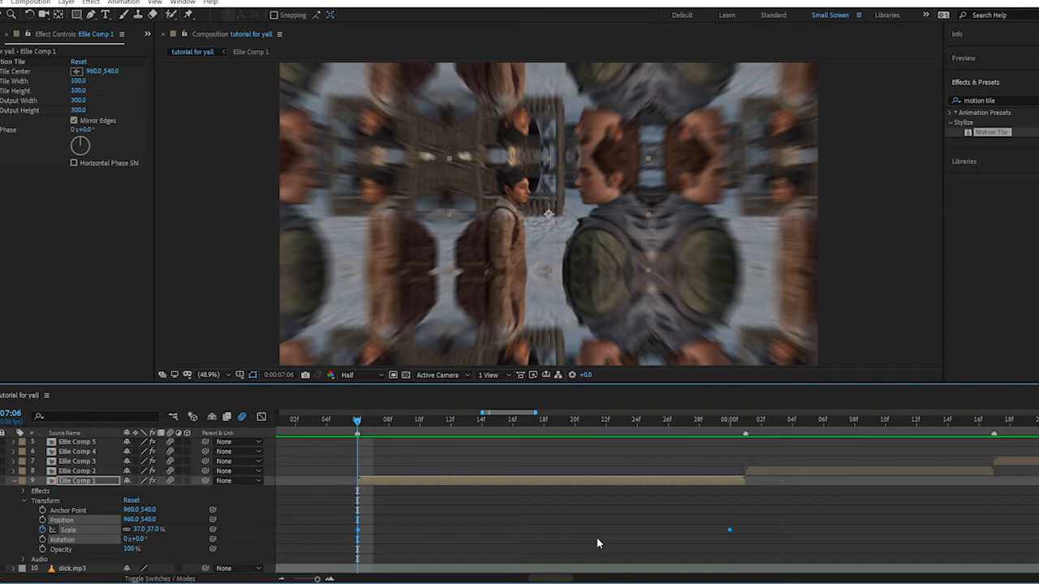
{"action": "mouse_move", "coordinate": [731, 538]}
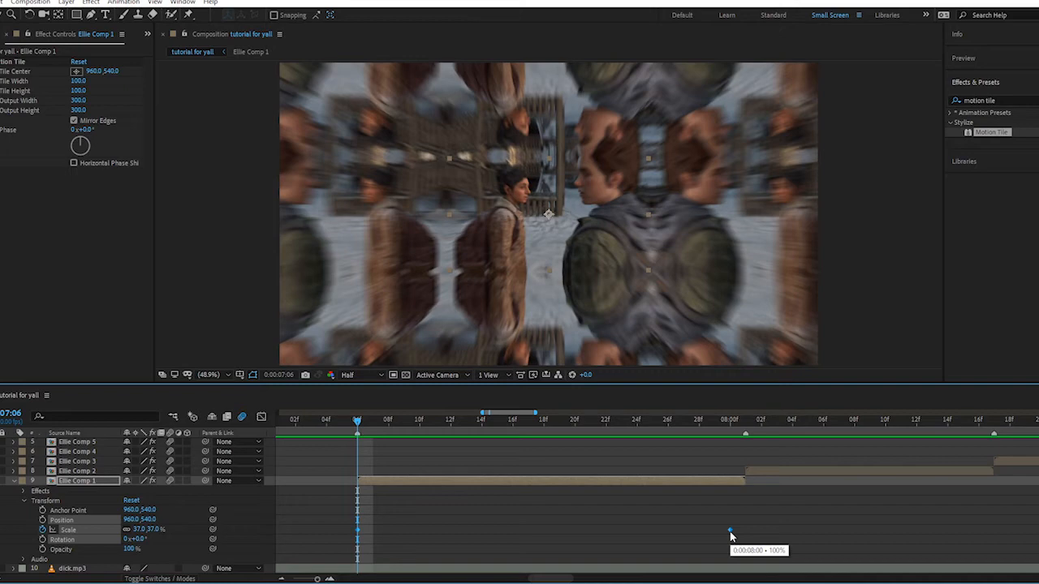
{"action": "right_click", "coordinate": [730, 536]}
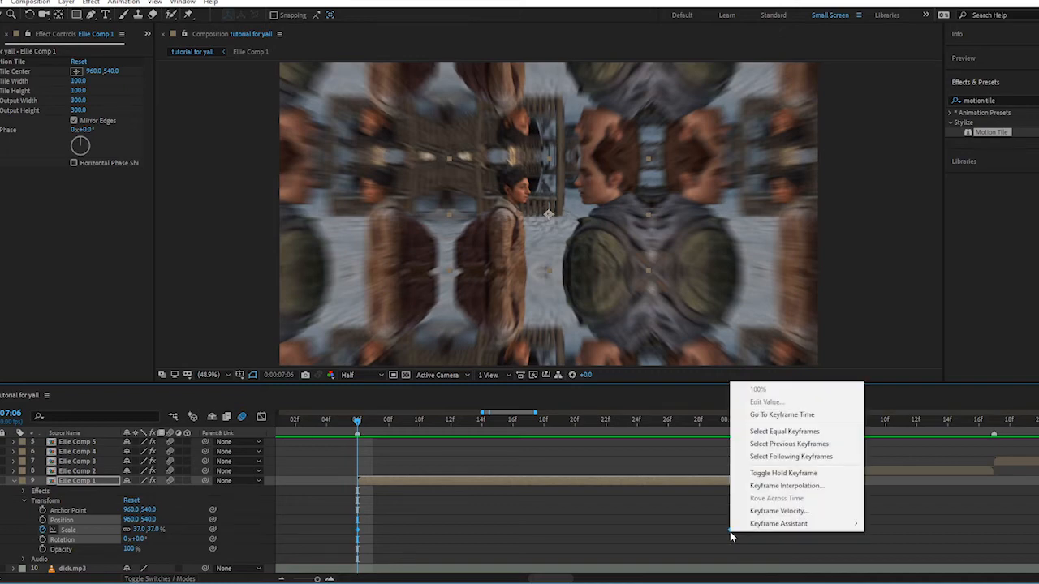
{"action": "mouse_move", "coordinate": [763, 525]}
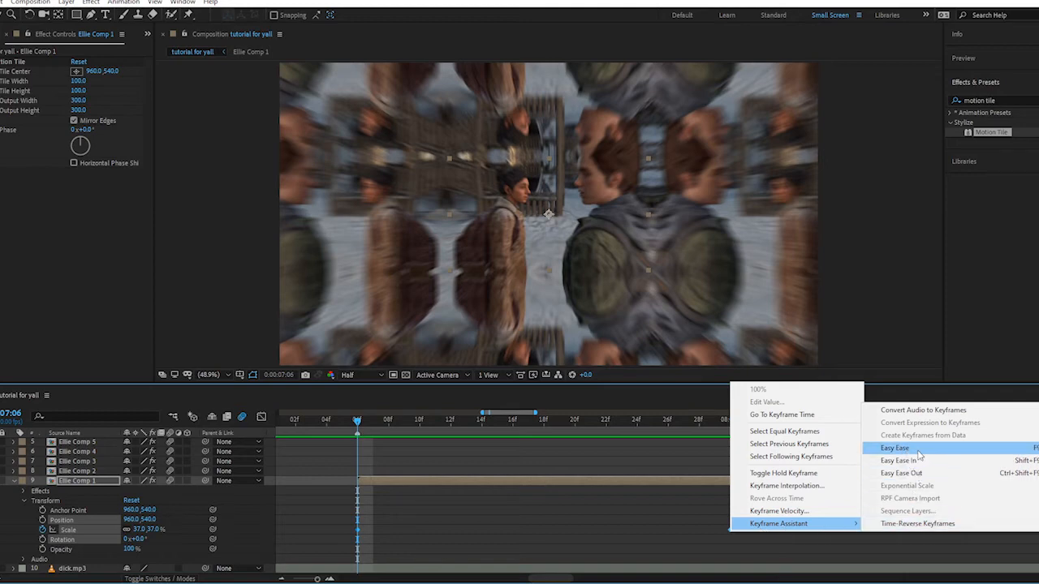
Step: Apply Easy Ease to the Scale keyframes of Ellie Comp 1 and display only the Scale value graph in the Graph Editor
{"action": "left_click", "coordinate": [917, 449]}
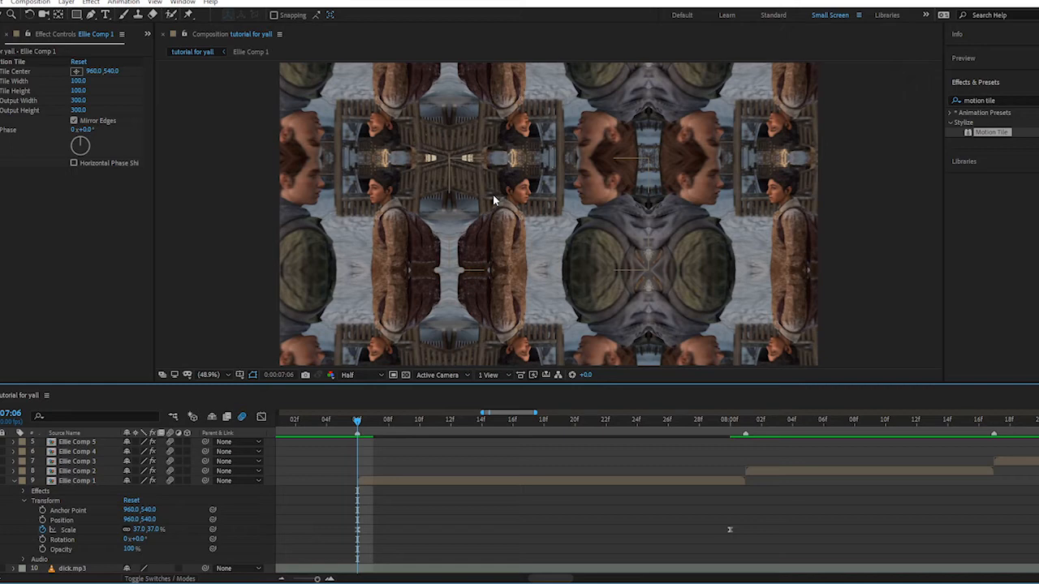
{"action": "left_click_drag", "start_coordinate": [760, 517], "coordinate": [320, 552]}
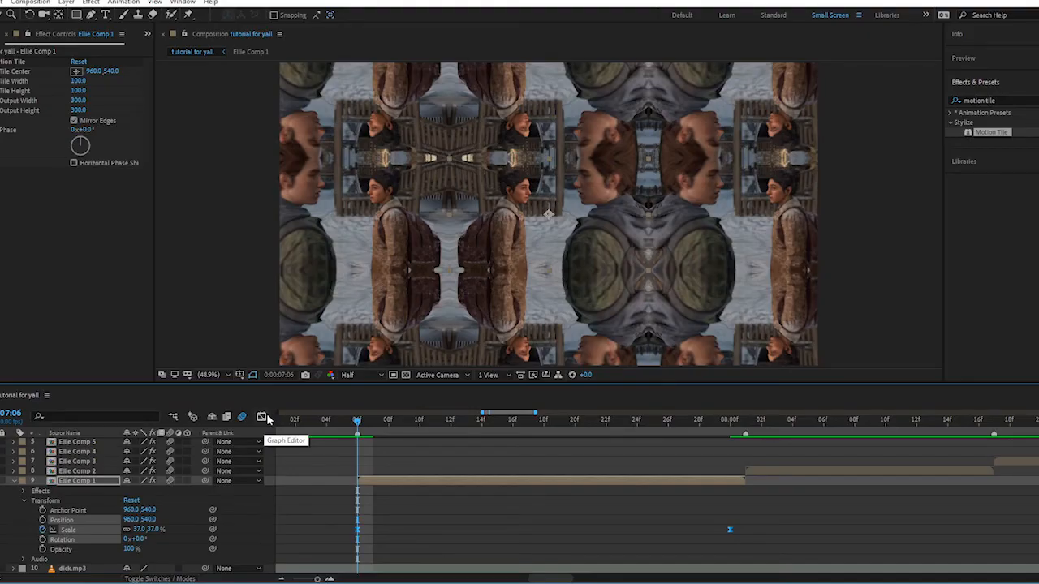
{"action": "left_click", "coordinate": [262, 418]}
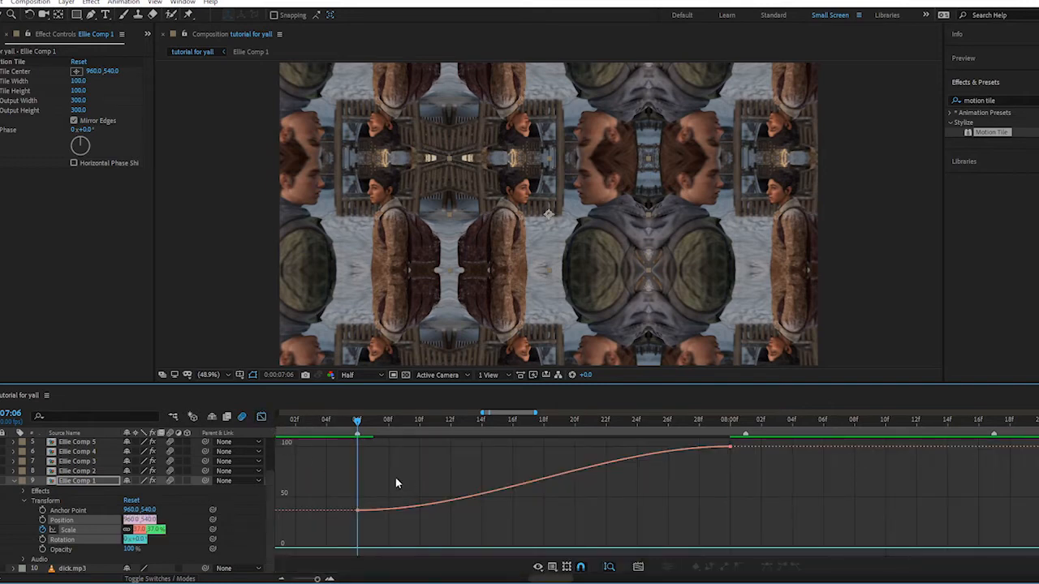
{"action": "right_click", "coordinate": [341, 482]}
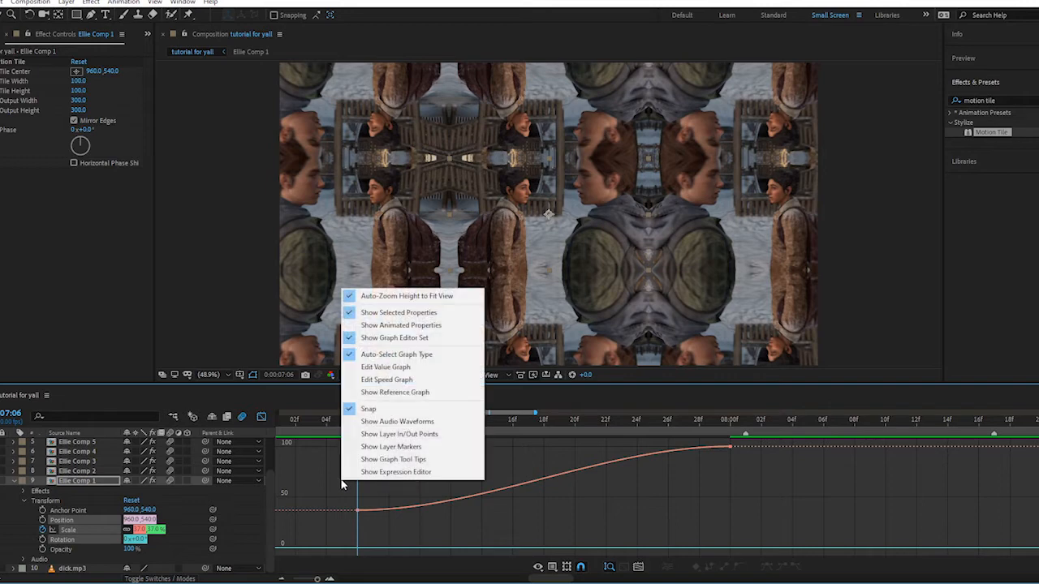
{"action": "left_click", "coordinate": [378, 368]}
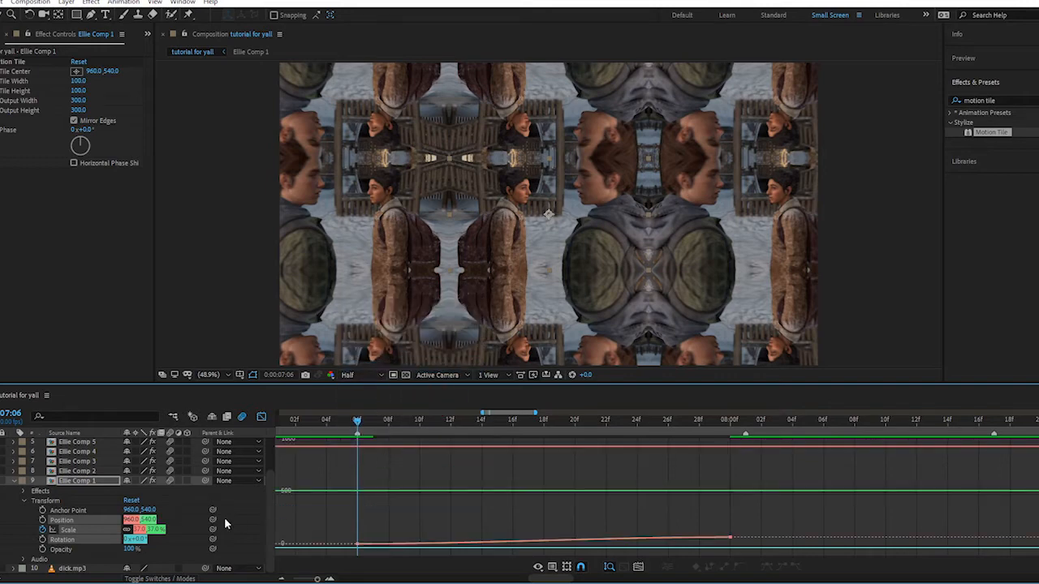
{"action": "left_click", "coordinate": [70, 531]}
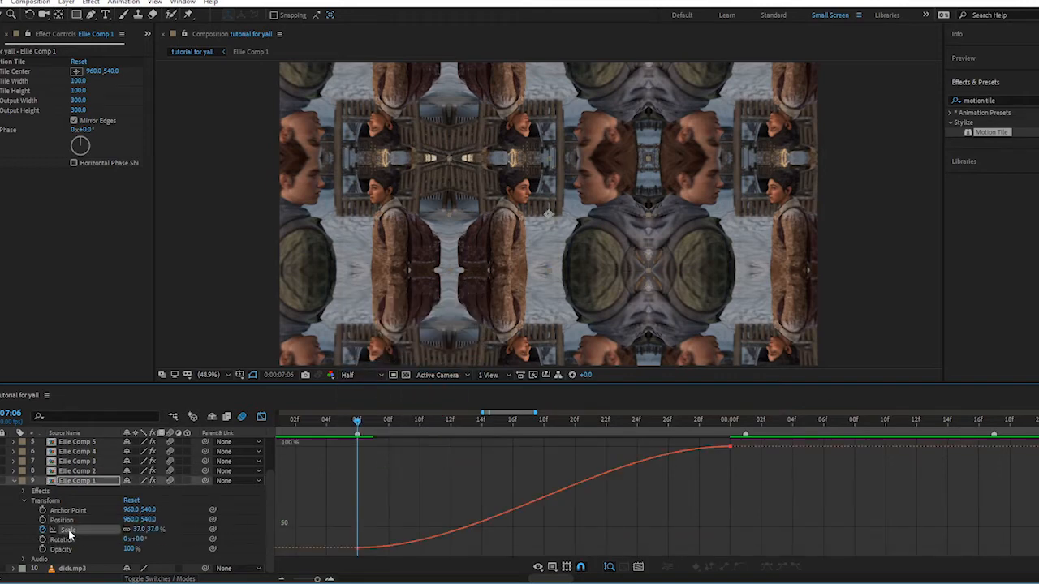
Step: Select both keyframes of the Scale curve with the Graph Editor's transform box shown and their Bezier handles exposed
{"action": "left_click", "coordinate": [499, 516]}
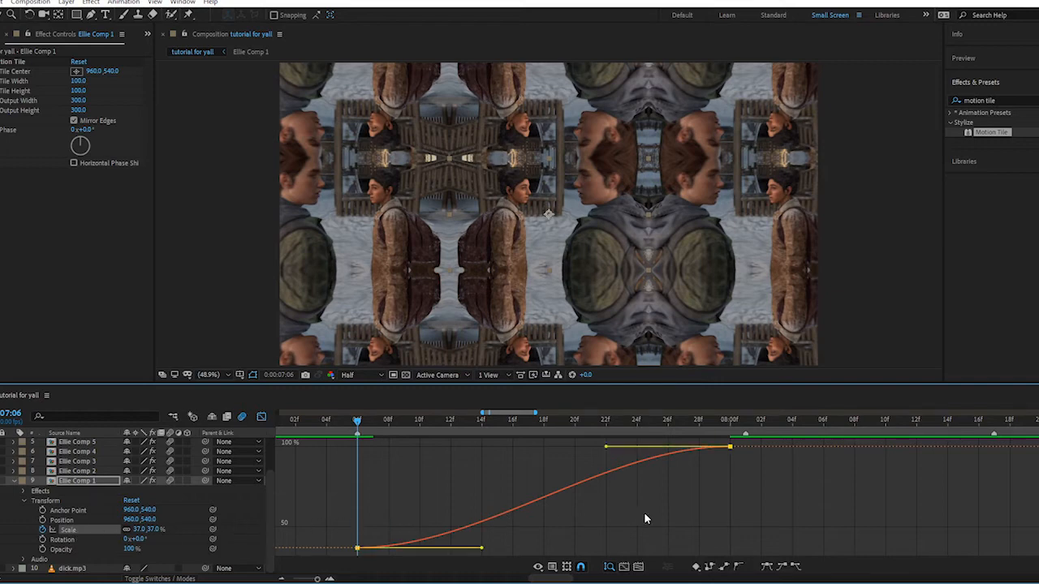
{"action": "left_click", "coordinate": [704, 524]}
{"action": "right_click", "coordinate": [484, 473]}
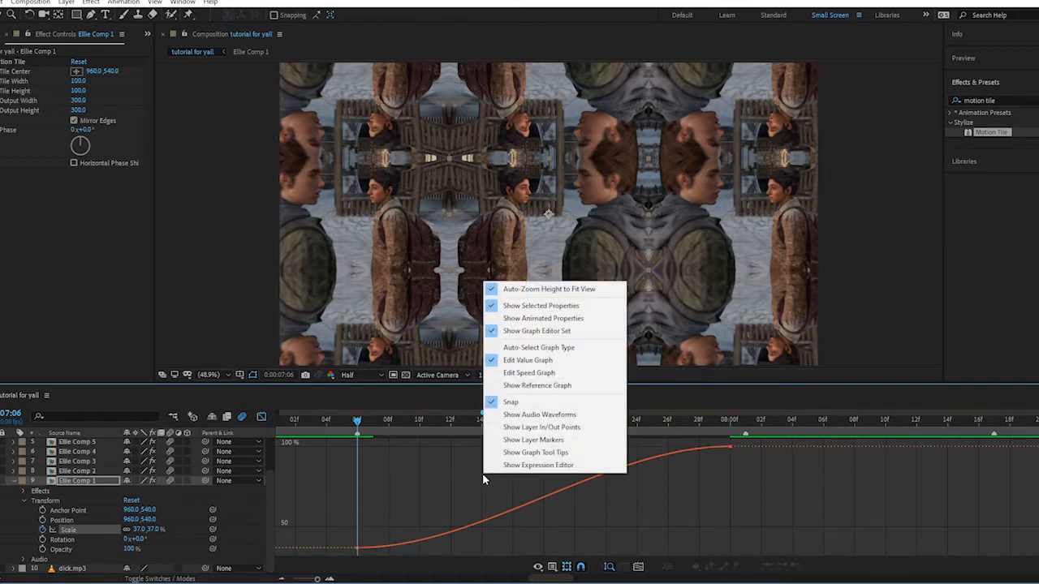
{"action": "left_click", "coordinate": [529, 372]}
{"action": "left_click", "coordinate": [524, 449]}
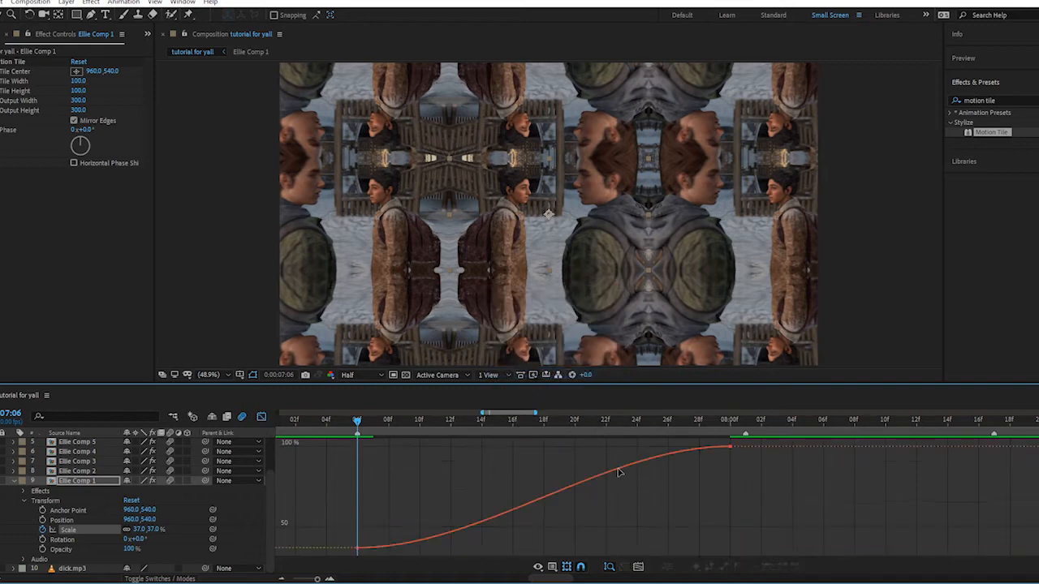
{"action": "left_click", "coordinate": [618, 468]}
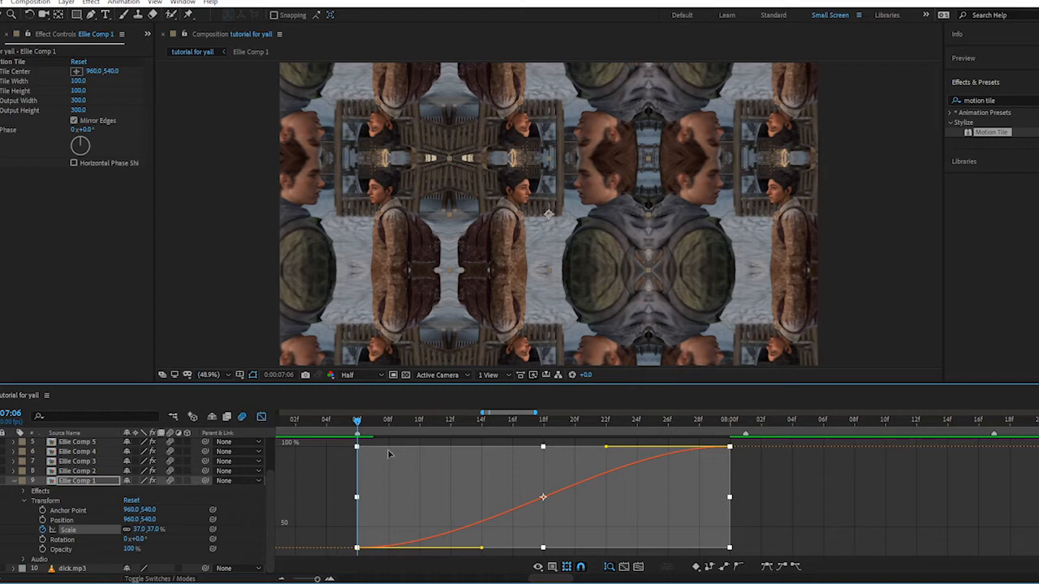
{"action": "left_click", "coordinate": [567, 567]}
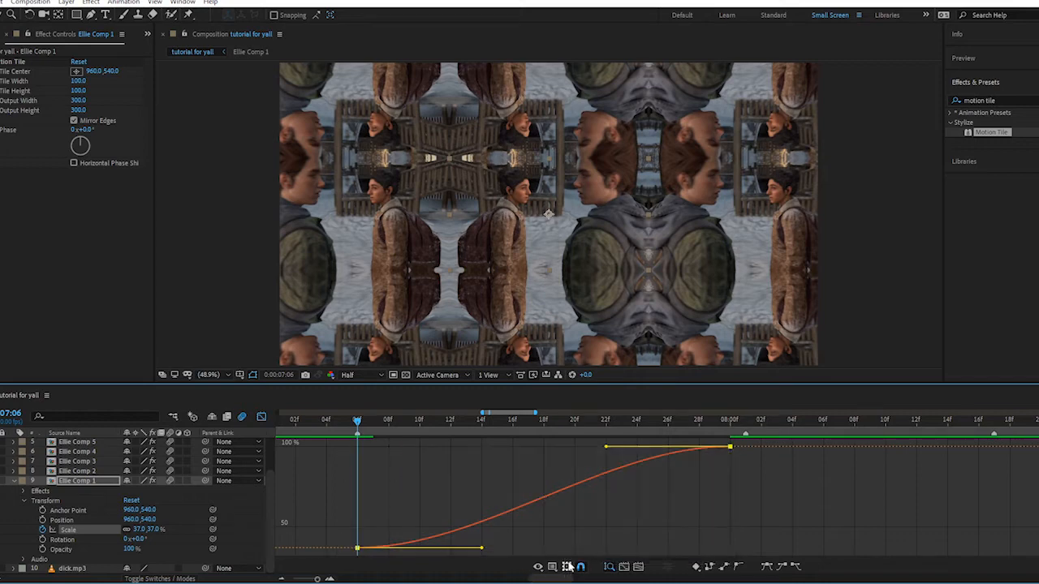
{"action": "left_click", "coordinate": [568, 568]}
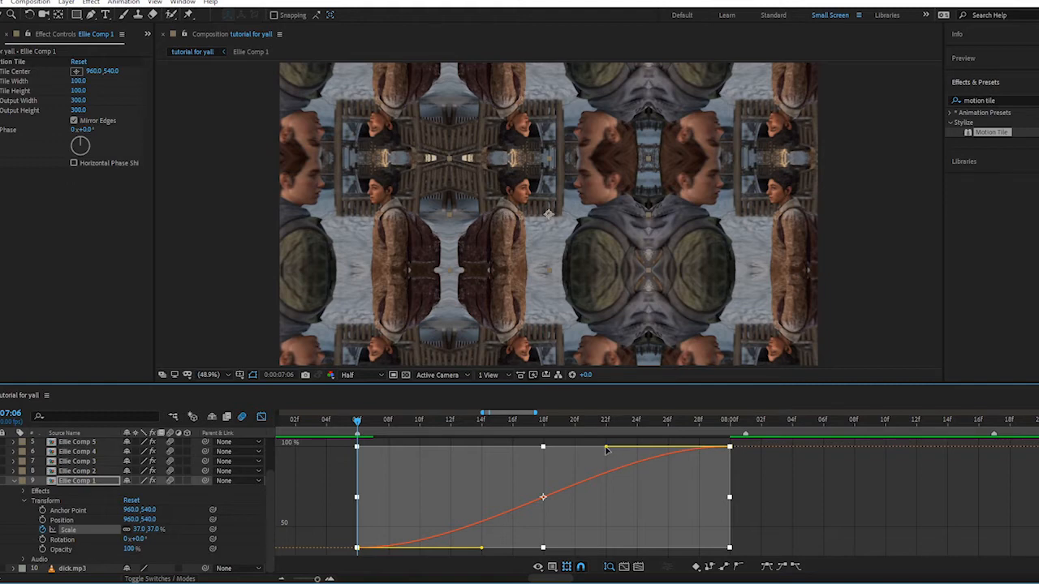
Step: Reshape the Scale curve to rise steeply from the first keyframe and flatten toward the second, and preview the motion
{"action": "mouse_move", "coordinate": [606, 450]}
{"action": "left_mouse_down"}
{"action": "mouse_move", "coordinate": [681, 506]}
{"action": "mouse_move", "coordinate": [665, 509]}
{"action": "mouse_move", "coordinate": [588, 458]}
{"action": "mouse_move", "coordinate": [616, 498]}
{"action": "mouse_move", "coordinate": [707, 544]}
{"action": "mouse_move", "coordinate": [569, 495]}
{"action": "mouse_move", "coordinate": [693, 523]}
{"action": "mouse_move", "coordinate": [600, 479]}
{"action": "mouse_move", "coordinate": [589, 448]}
{"action": "left_mouse_up"}
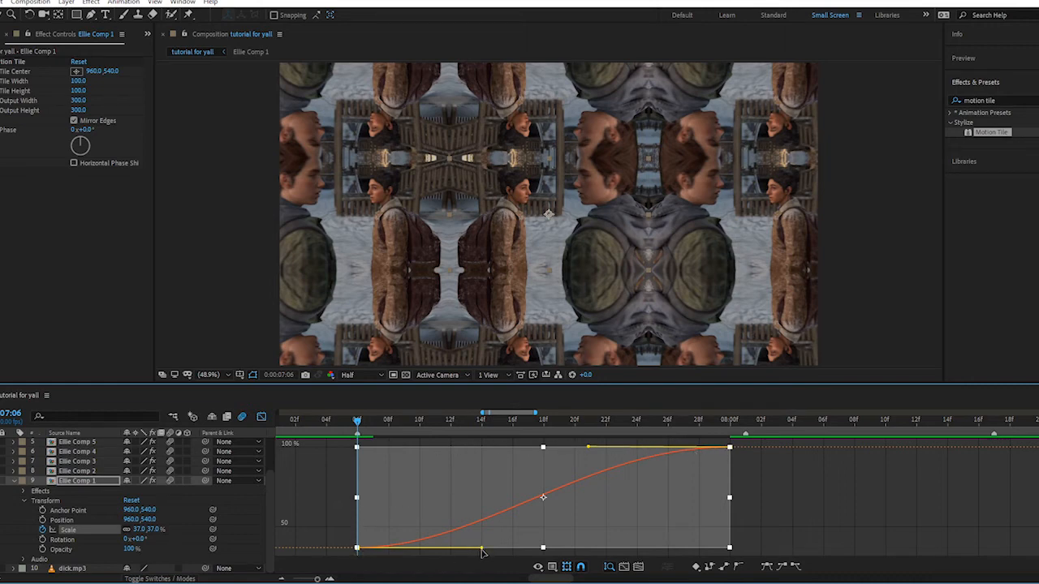
{"action": "left_click_drag", "start_coordinate": [483, 552], "coordinate": [354, 451]}
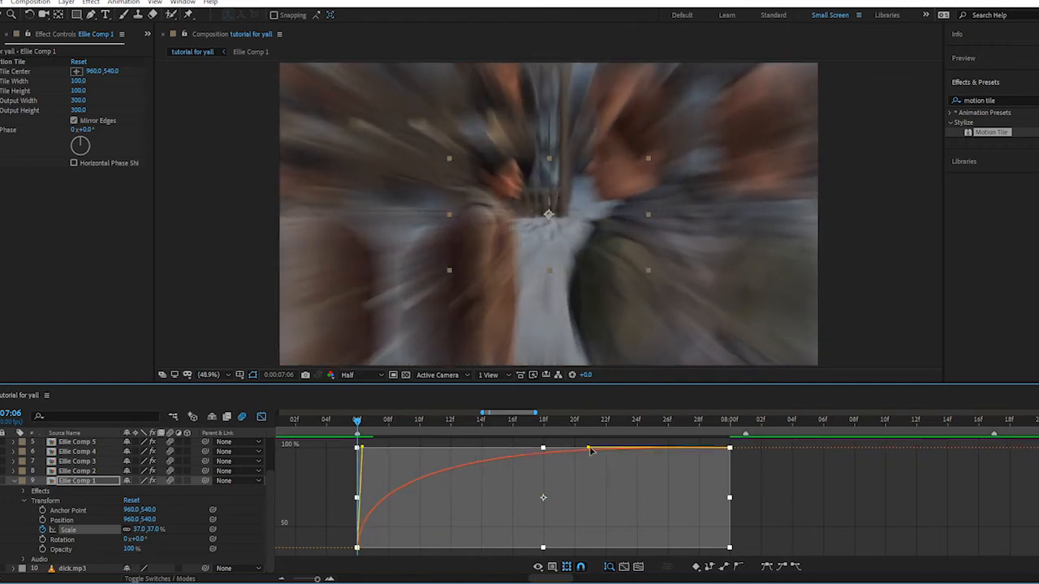
{"action": "left_click_drag", "start_coordinate": [589, 448], "coordinate": [628, 447]}
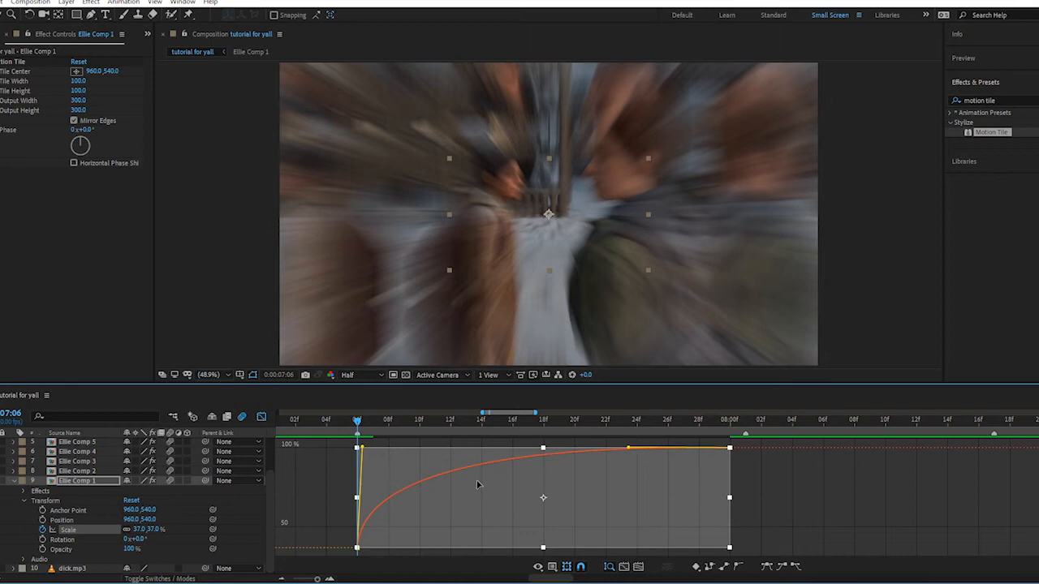
{"action": "left_click_drag", "start_coordinate": [627, 452], "coordinate": [620, 451]}
{"action": "key", "text": "space"}
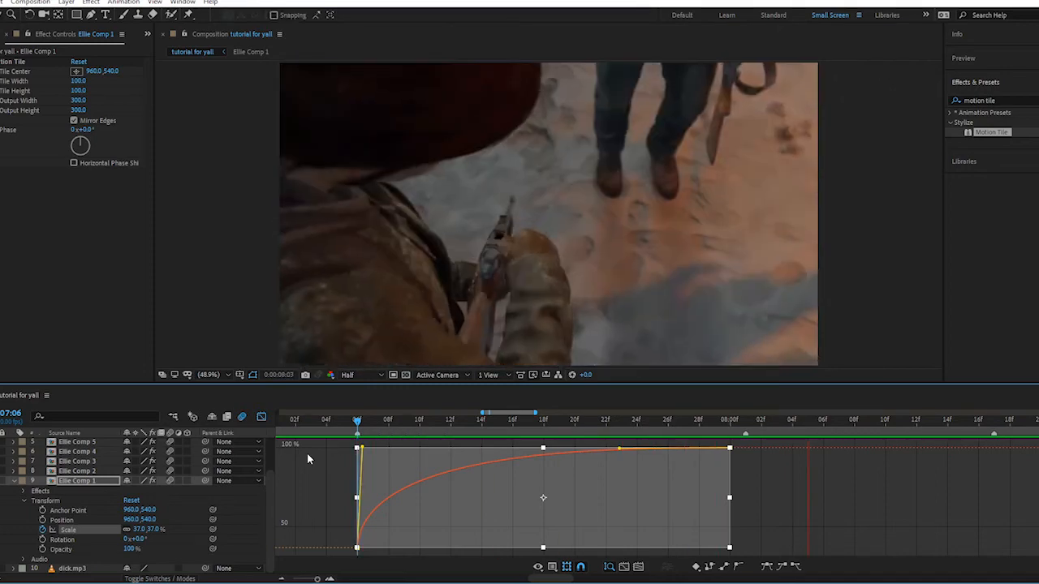
{"action": "key", "text": "space"}
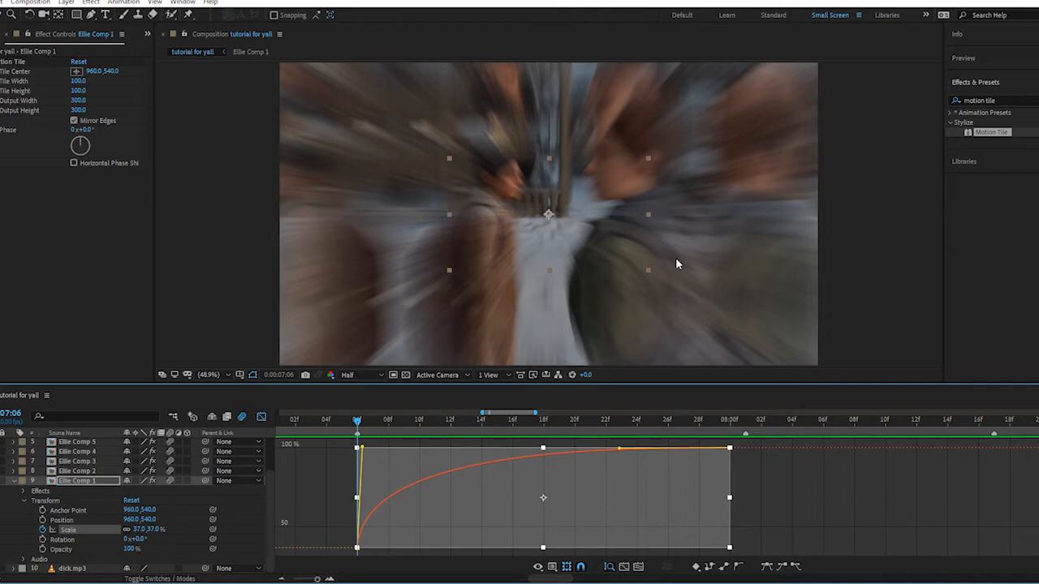
Step: Extend the second Scale keyframe's handle back almost to the first keyframe for a sharper zoom, and preview the playback
{"action": "left_click_drag", "start_coordinate": [619, 449], "coordinate": [346, 429]}
{"action": "key", "text": "space"}
{"action": "key", "text": "space"}
{"action": "key", "text": "space"}
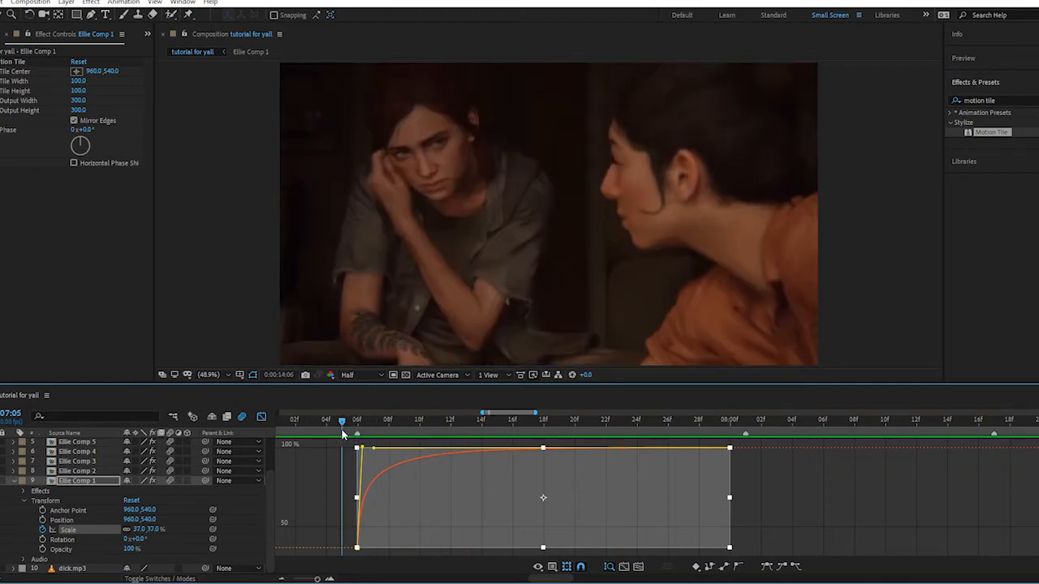
{"action": "key", "text": "space"}
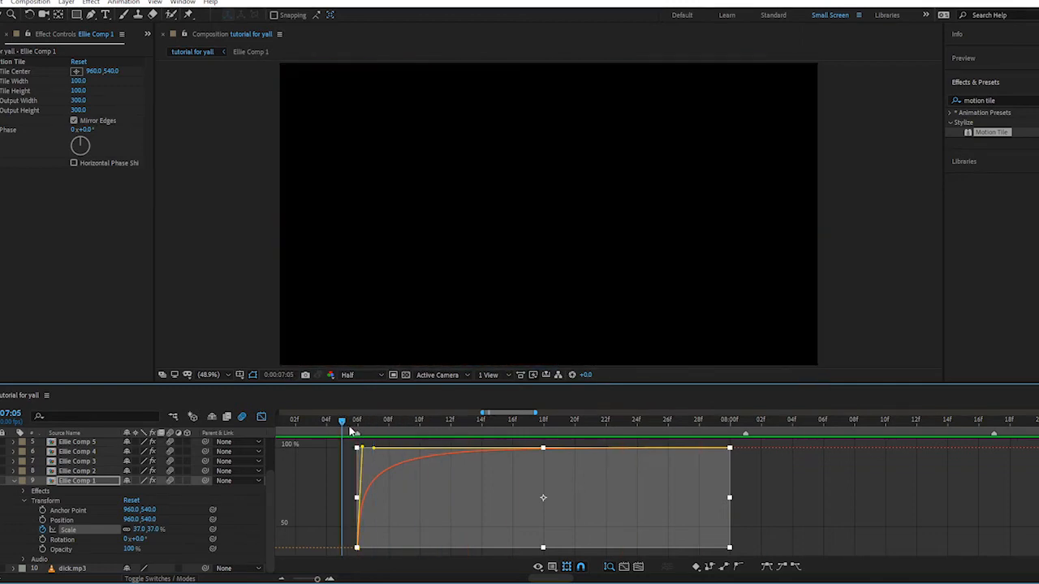
Step: Soften the start of the Scale curve by slightly shortening the handles, and return from the Graph Editor to the layer view
{"action": "mouse_move", "coordinate": [373, 448]}
{"action": "left_mouse_down"}
{"action": "mouse_move", "coordinate": [525, 447]}
{"action": "mouse_move", "coordinate": [401, 448]}
{"action": "mouse_move", "coordinate": [362, 461]}
{"action": "mouse_move", "coordinate": [381, 447]}
{"action": "left_mouse_up"}
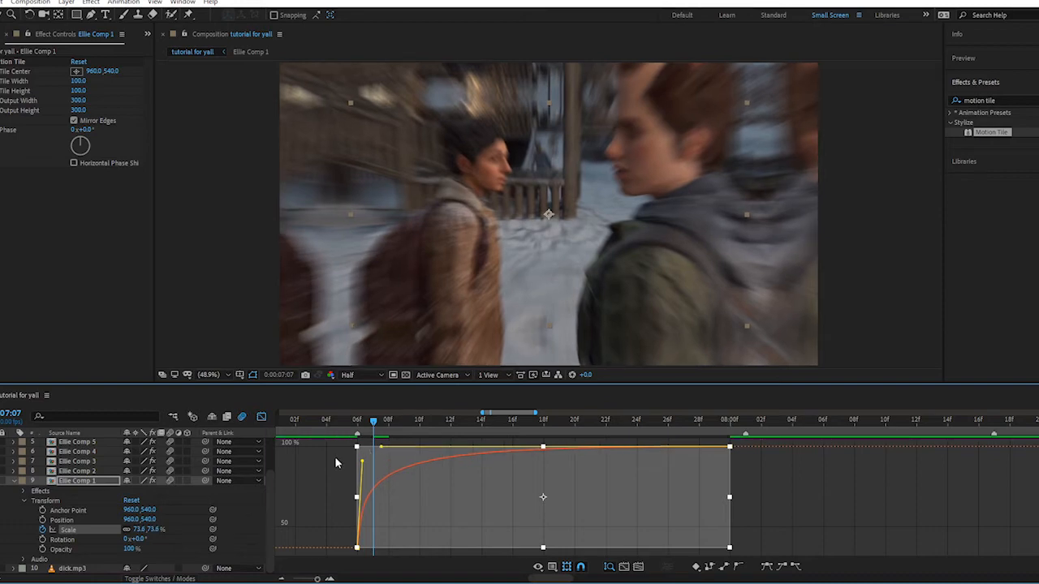
{"action": "left_click", "coordinate": [335, 459]}
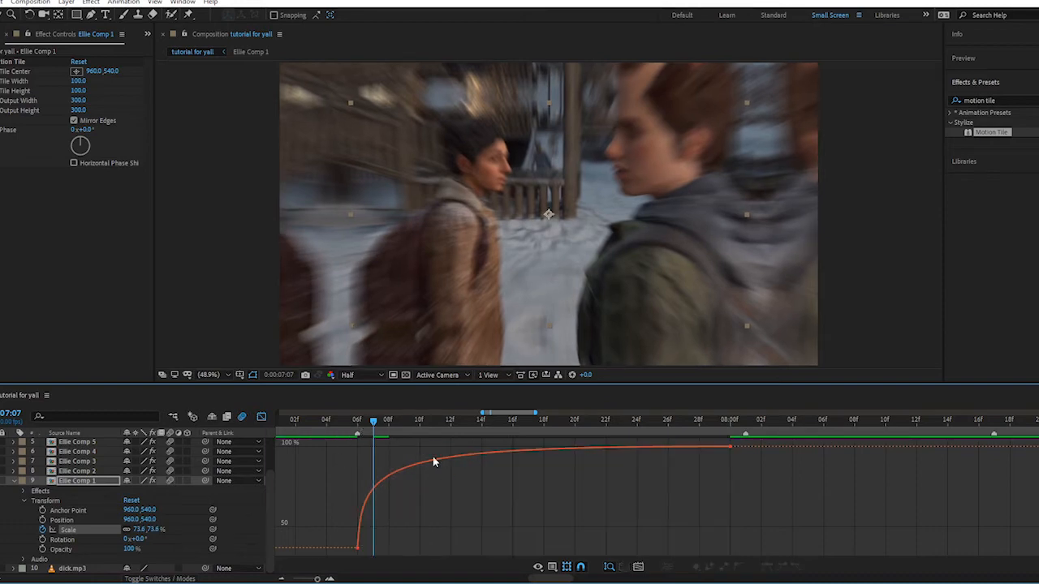
{"action": "left_click", "coordinate": [433, 461]}
{"action": "left_click_drag", "start_coordinate": [373, 422], "coordinate": [724, 430]}
{"action": "left_click", "coordinate": [263, 417]}
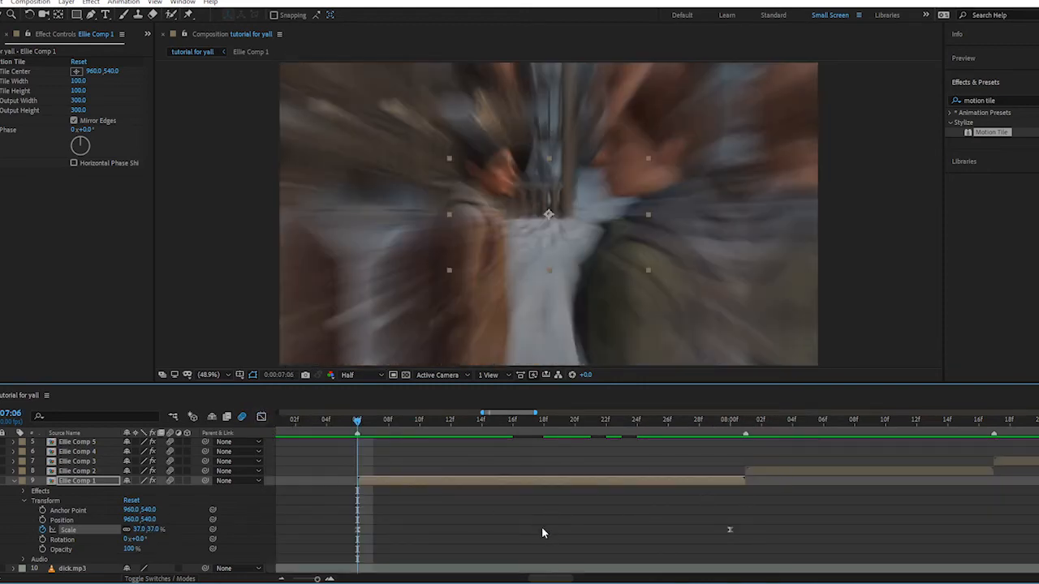
Step: Scrub through the beginning of Ellie Comp 1 to check the eased zoom
{"action": "left_click_drag", "start_coordinate": [373, 421], "coordinate": [343, 482]}
{"action": "scroll", "coordinate": [434, 442], "scroll_direction": "down", "scroll_amount": 3}
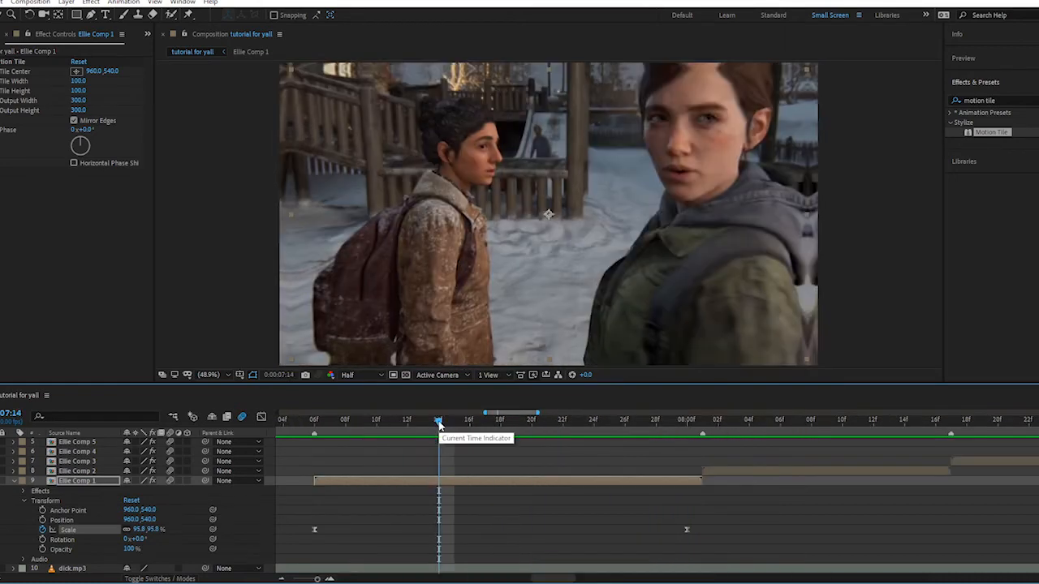
{"action": "left_click_drag", "start_coordinate": [439, 423], "coordinate": [370, 429]}
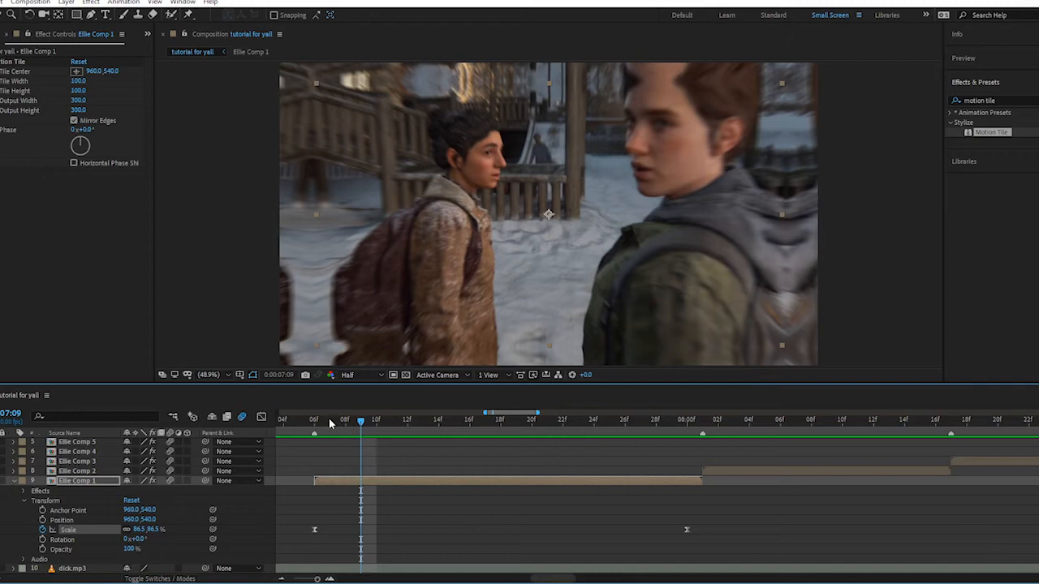
Step: Keyframe the Rotation of Ellie Comp 1 at 0° at 0:00:08:01 and at 0:00:07:07
{"action": "left_click", "coordinate": [703, 434]}
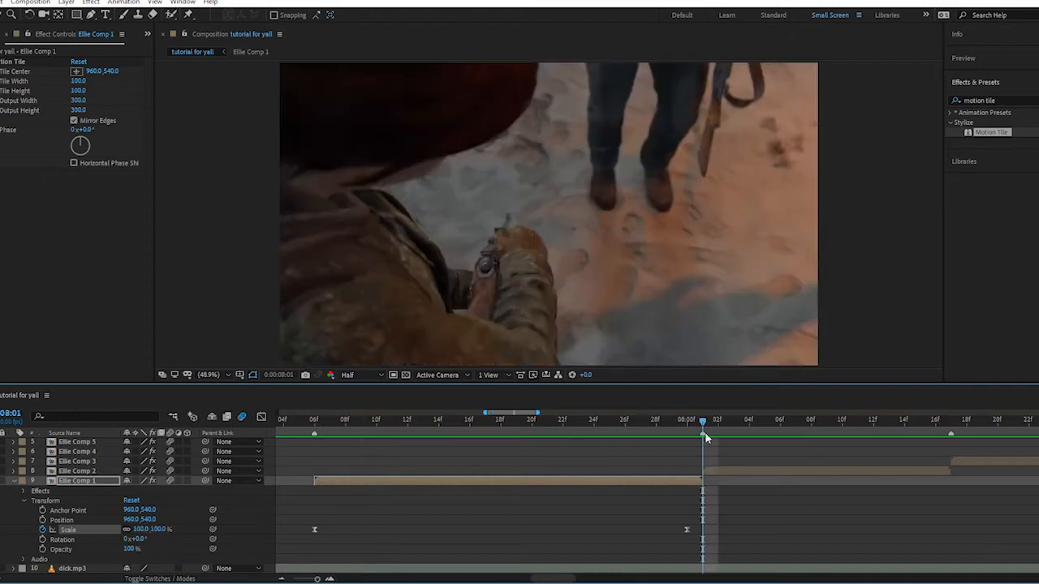
{"action": "left_click", "coordinate": [536, 562]}
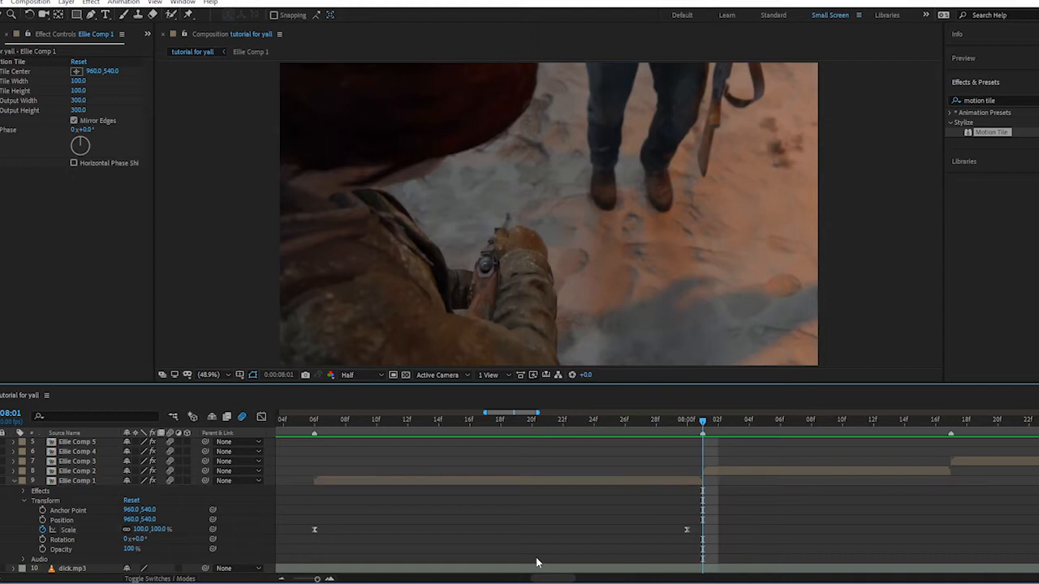
{"action": "left_click", "coordinate": [43, 540]}
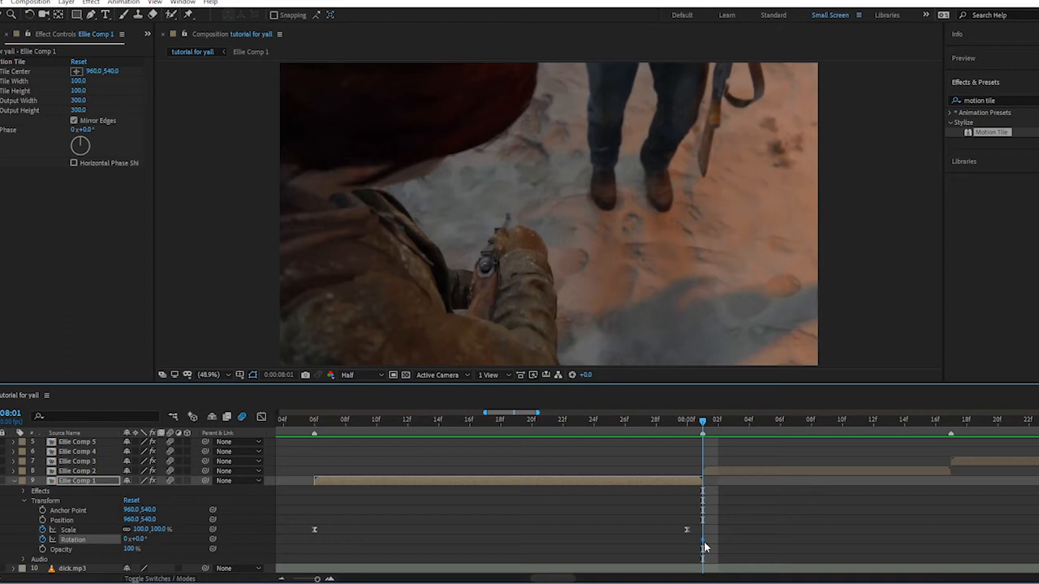
{"action": "left_click", "coordinate": [326, 420]}
{"action": "left_click", "coordinate": [316, 428]}
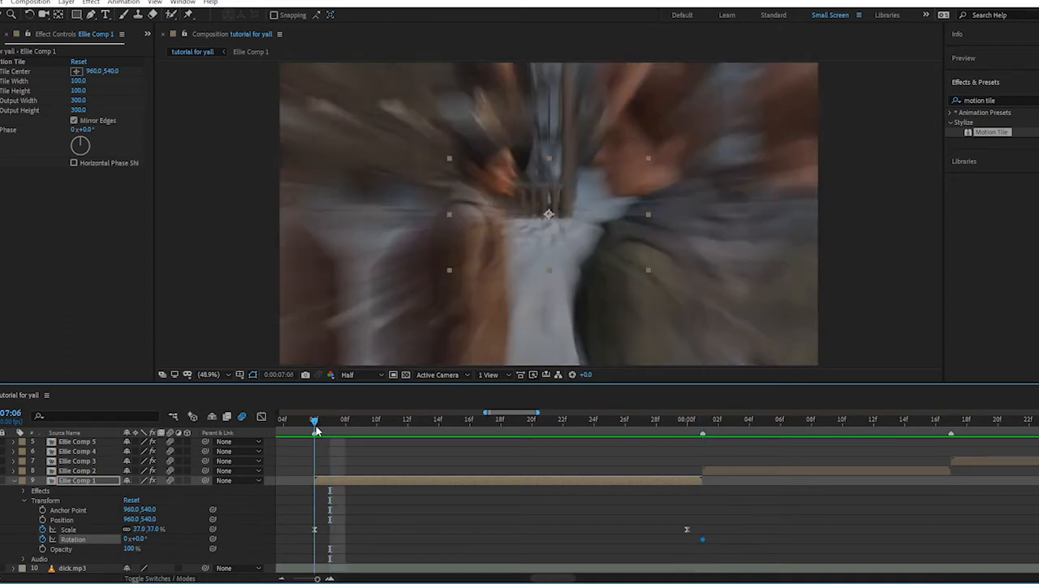
{"action": "left_click_drag", "start_coordinate": [319, 431], "coordinate": [330, 432]}
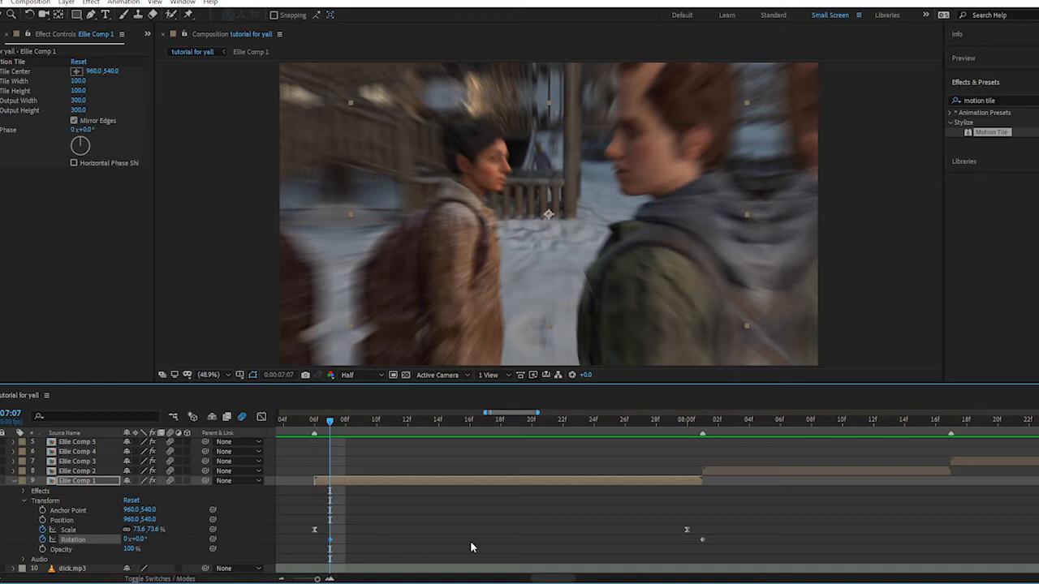
{"action": "left_click", "coordinate": [703, 539]}
{"action": "key", "text": "ctrl+v"}
Step: Set the Rotation keyframe at 0:00:08:01 to 90 degrees and scrub back to 0:00:07:28 to check the spin
{"action": "left_click", "coordinate": [703, 540]}
{"action": "left_click", "coordinate": [708, 427]}
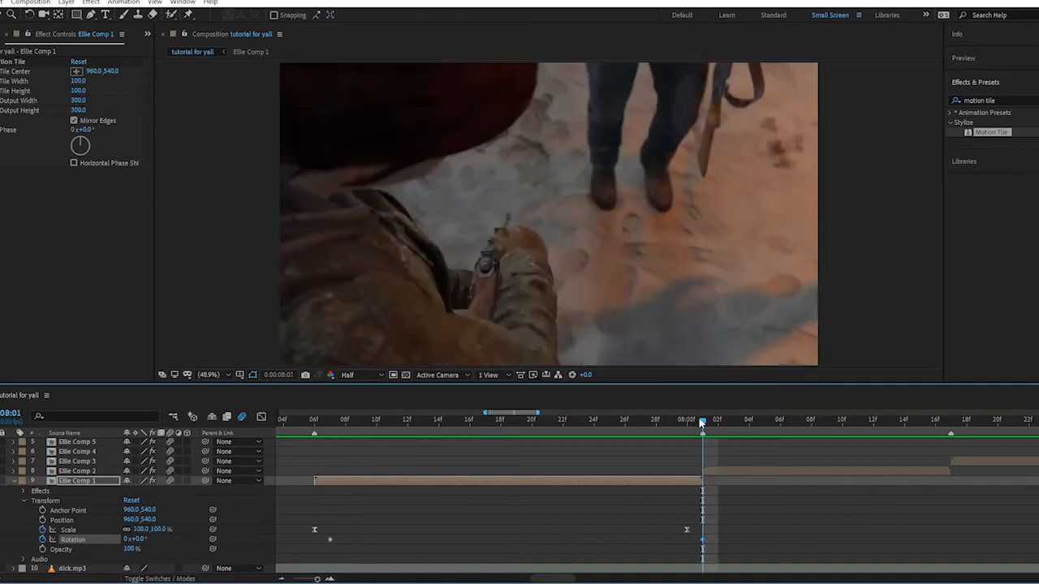
{"action": "mouse_move", "coordinate": [702, 422]}
{"action": "left_mouse_down"}
{"action": "mouse_move", "coordinate": [688, 423]}
{"action": "mouse_move", "coordinate": [699, 421]}
{"action": "left_mouse_up"}
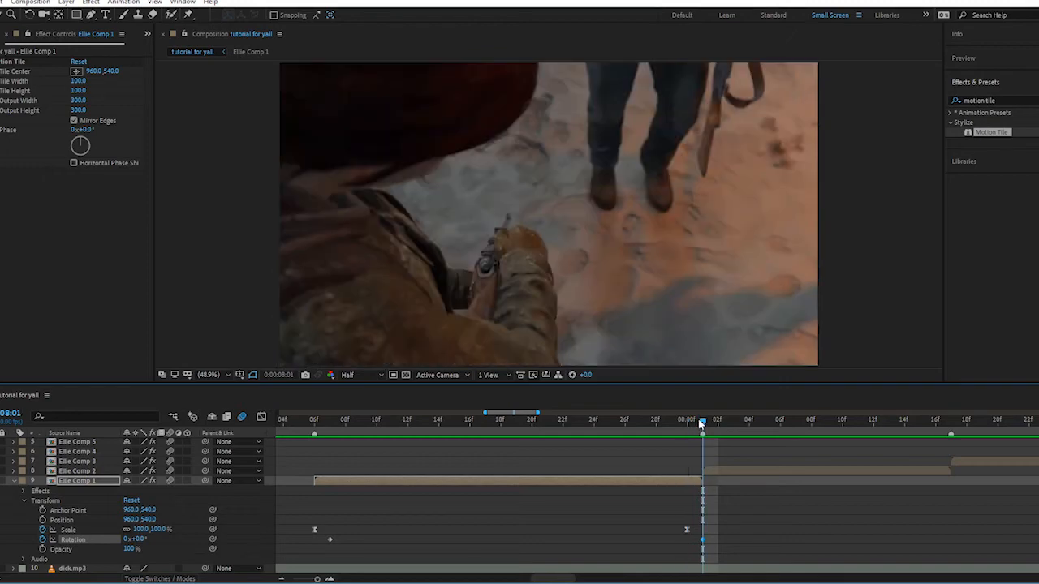
{"action": "double_click", "coordinate": [703, 540]}
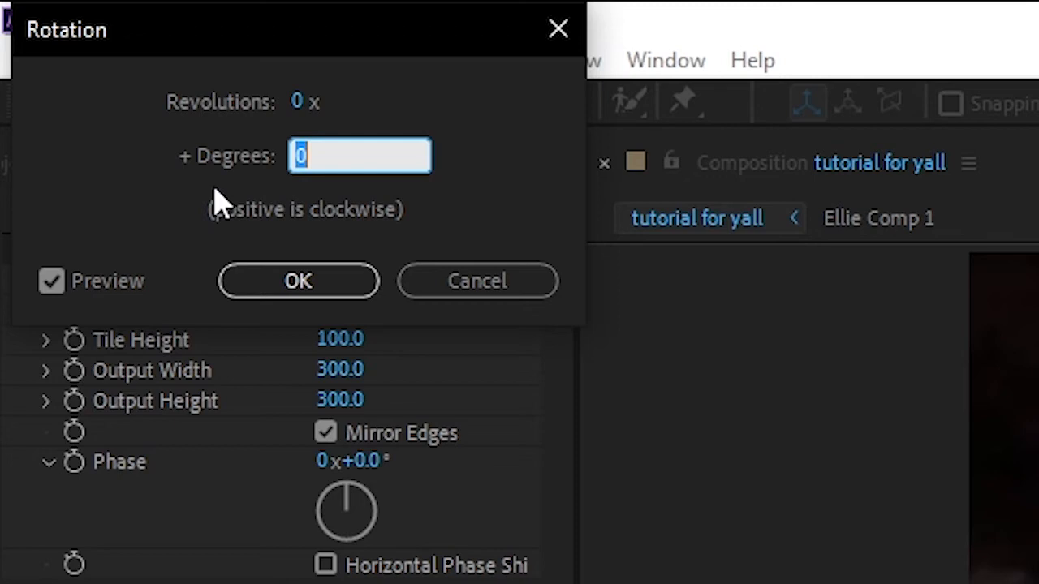
{"action": "type", "text": "90"}
{"action": "key", "text": "Return"}
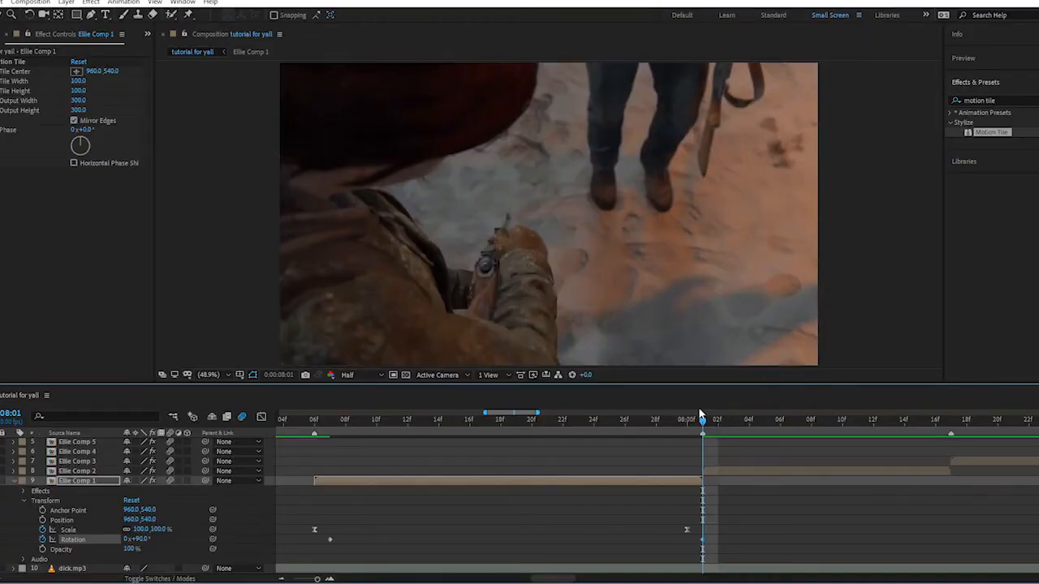
{"action": "left_click_drag", "start_coordinate": [703, 422], "coordinate": [827, 396]}
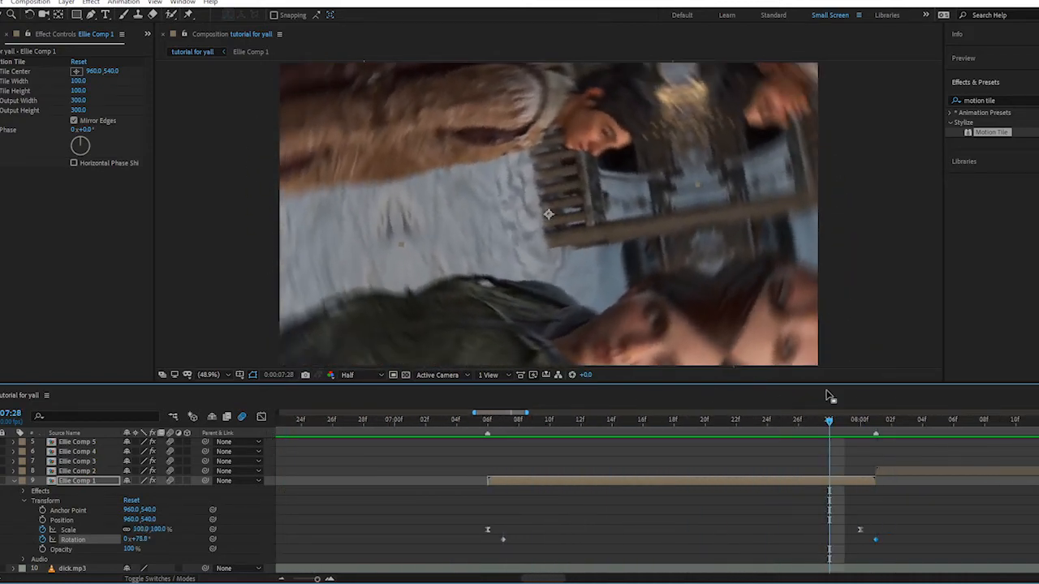
{"action": "left_click", "coordinate": [898, 545]}
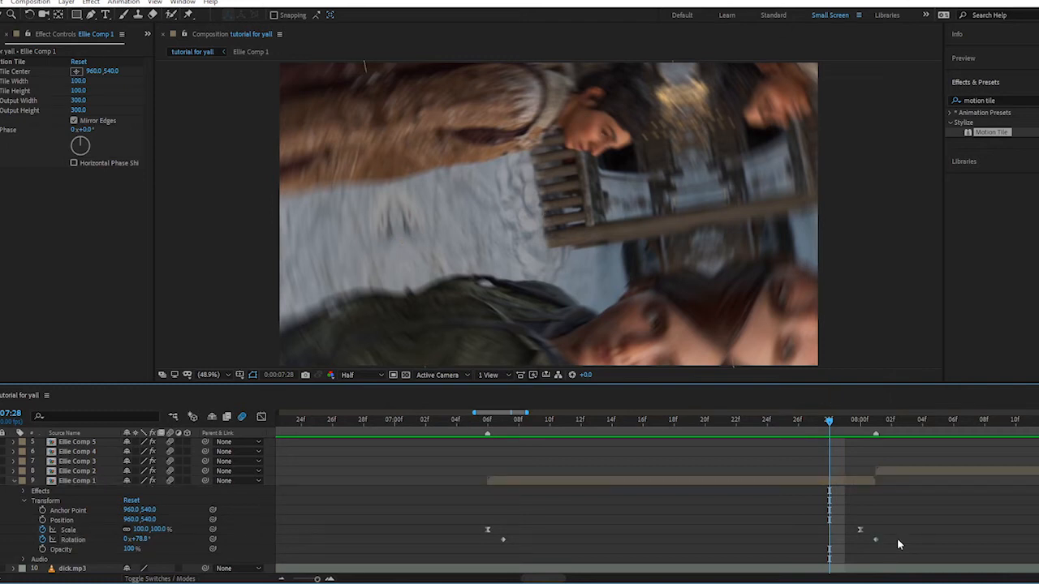
Step: Apply Easy Ease to both Rotation keyframes of Ellie Comp 1
{"action": "left_click_drag", "start_coordinate": [897, 538], "coordinate": [479, 549]}
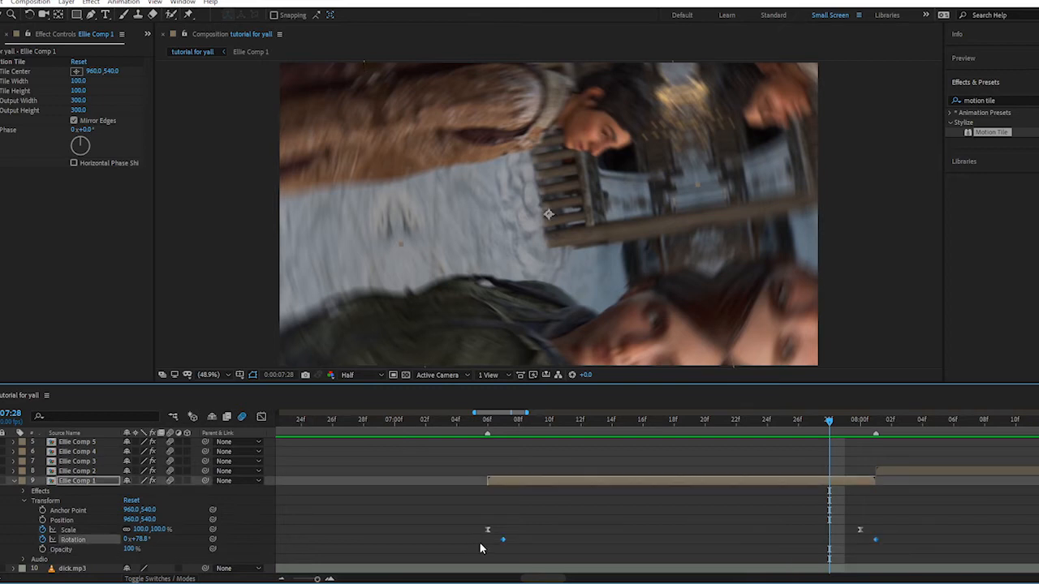
{"action": "left_click", "coordinate": [479, 549]}
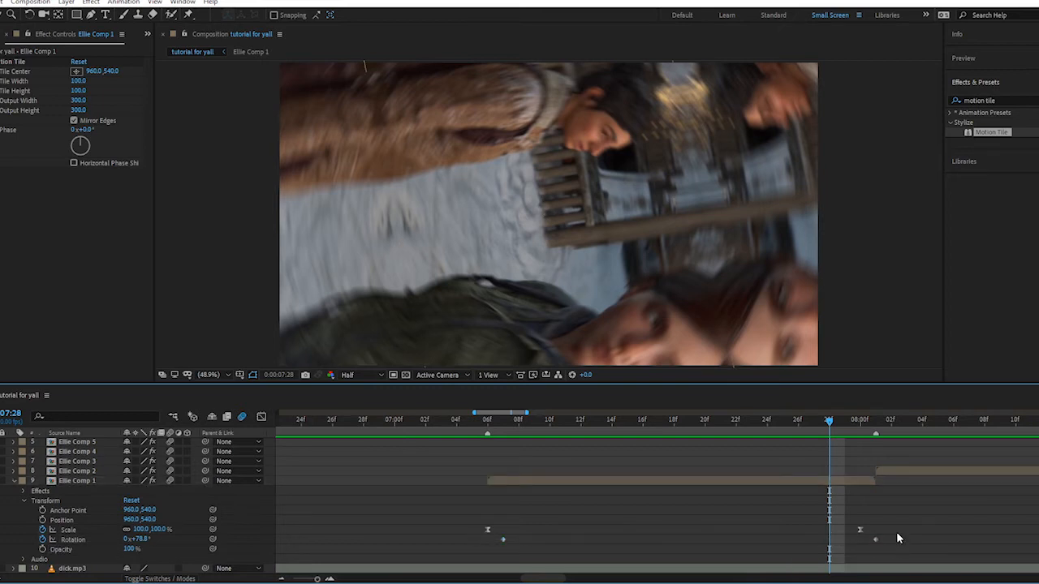
{"action": "left_click_drag", "start_coordinate": [897, 525], "coordinate": [460, 532]}
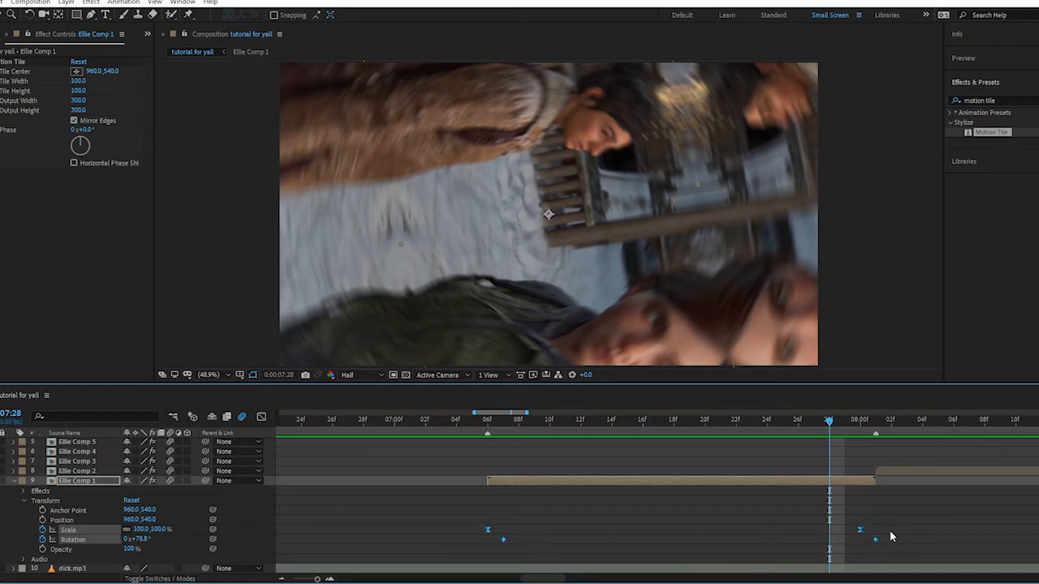
{"action": "left_click_drag", "start_coordinate": [926, 551], "coordinate": [893, 551]}
{"action": "mouse_move", "coordinate": [877, 545]}
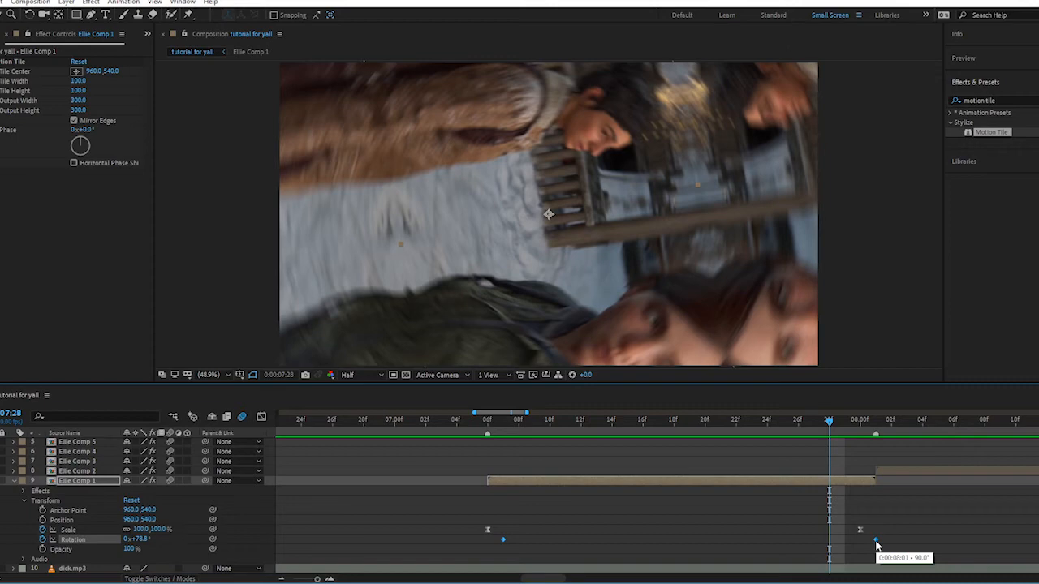
{"action": "right_click", "coordinate": [877, 542]}
{"action": "mouse_move", "coordinate": [894, 535]}
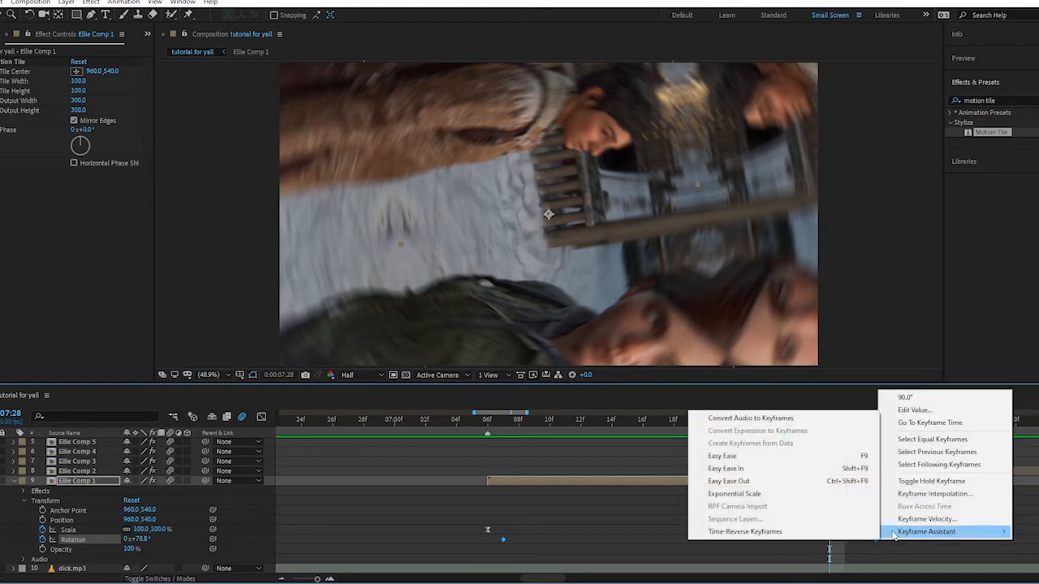
{"action": "left_click", "coordinate": [747, 457]}
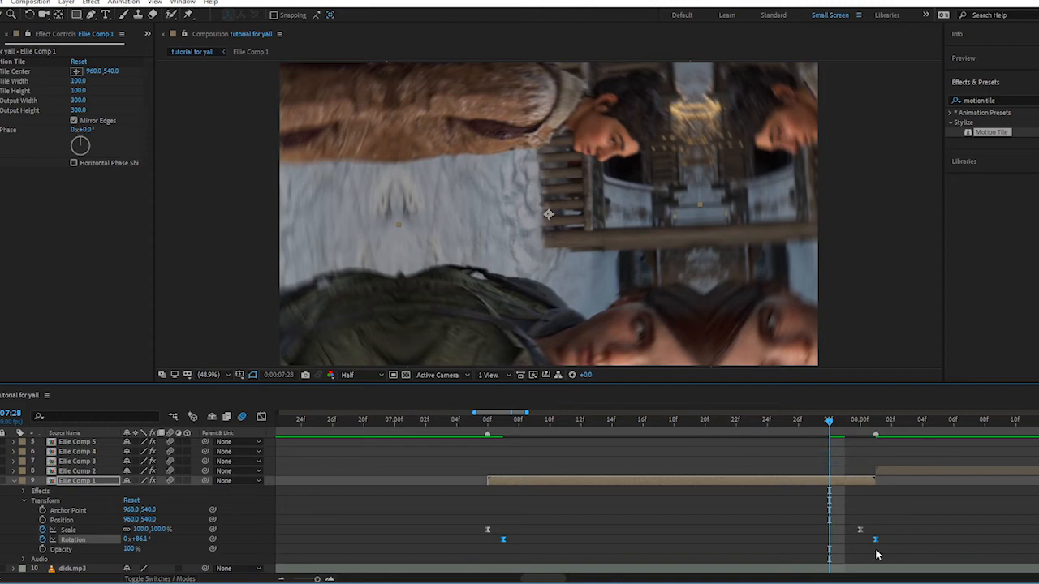
Step: Open the Rotation curve of Ellie Comp 1 in the Graph Editor, view its speed graph briefly, and return to the value graph
{"action": "left_click", "coordinate": [262, 416]}
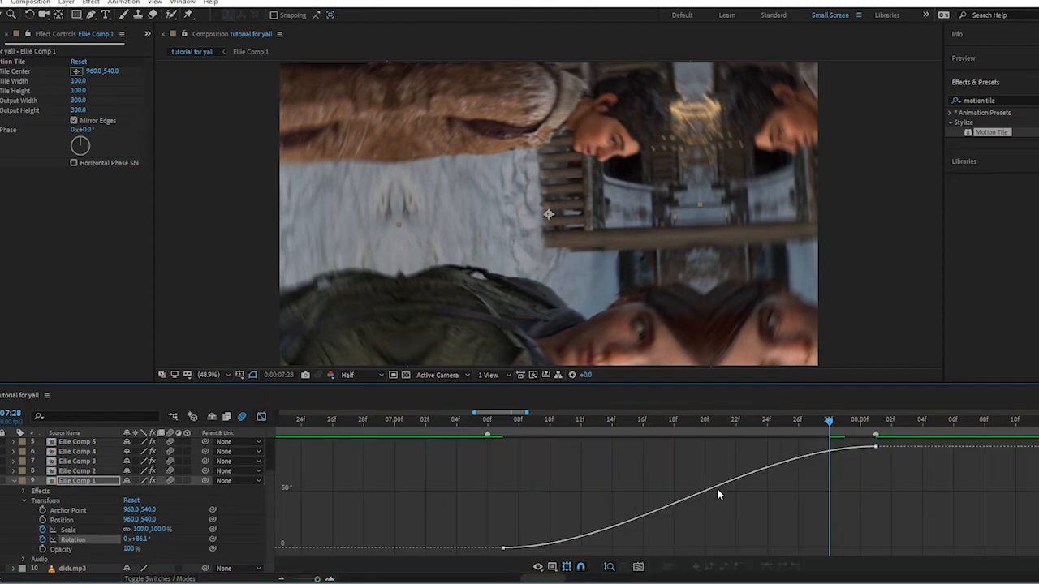
{"action": "left_click", "coordinate": [716, 488]}
{"action": "right_click", "coordinate": [623, 445]}
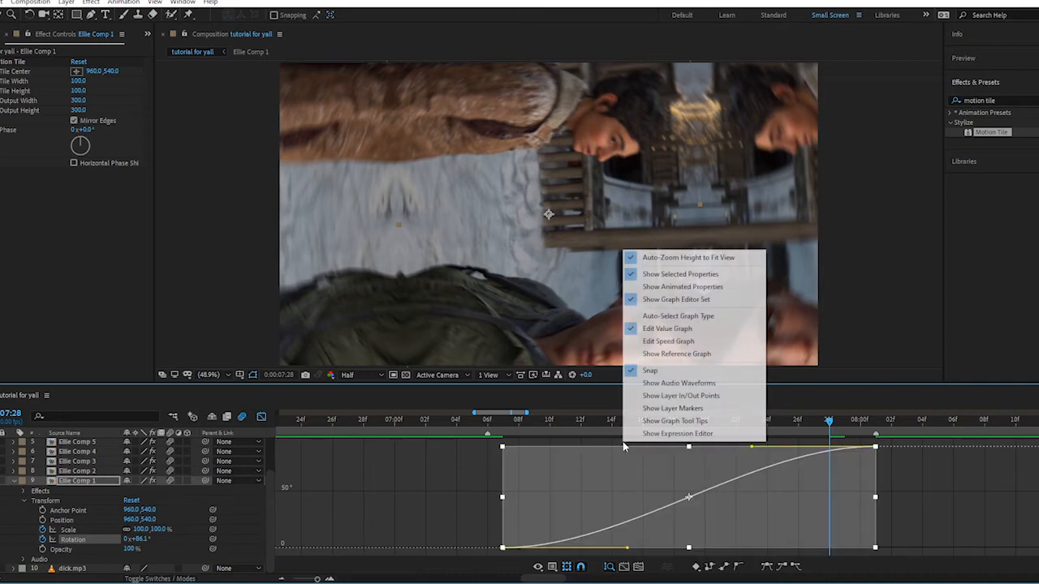
{"action": "left_click", "coordinate": [668, 352]}
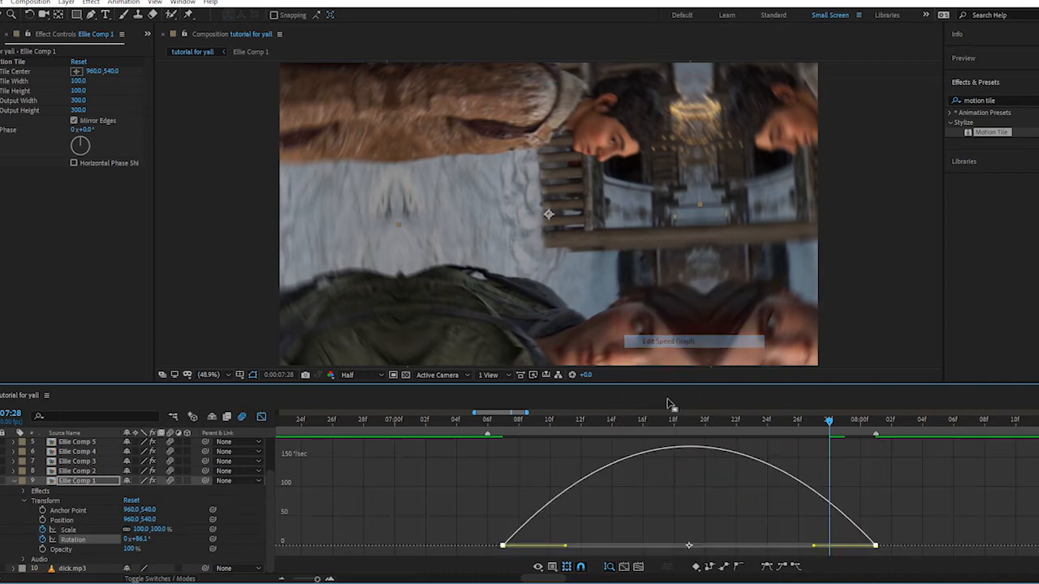
{"action": "right_click", "coordinate": [672, 471]}
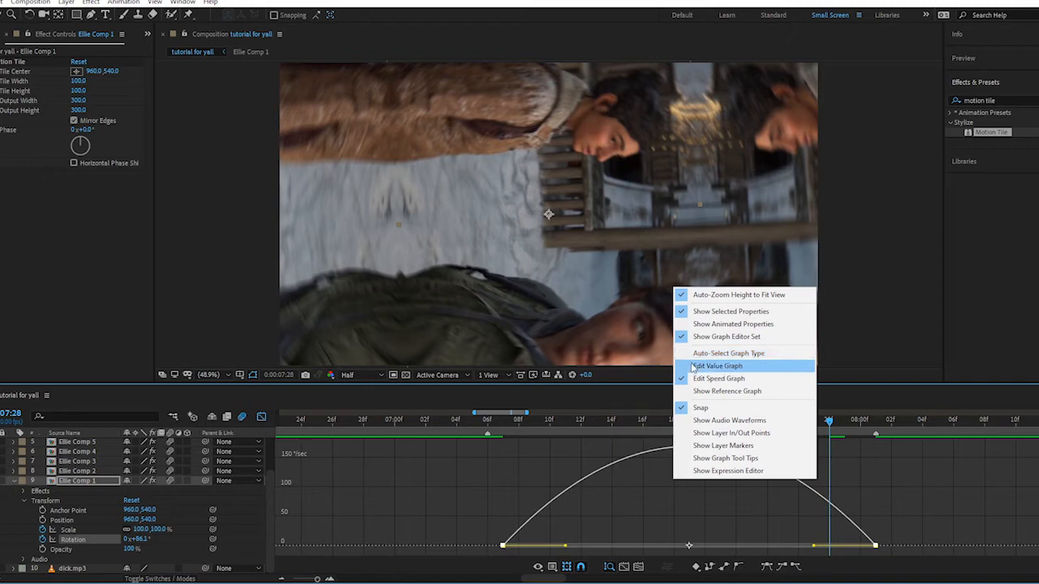
{"action": "left_click", "coordinate": [696, 365]}
{"action": "left_click", "coordinate": [436, 492]}
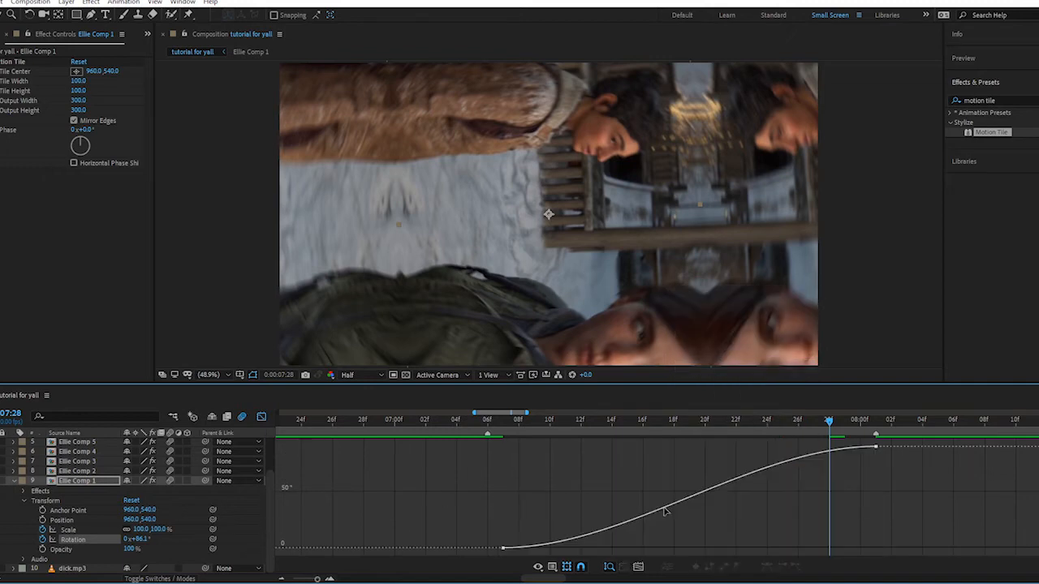
Step: Reshape the Rotation curve to start slowly and end steeply by pulling the last keyframe's handle down and lengthening the first one's
{"action": "left_click", "coordinate": [664, 511]}
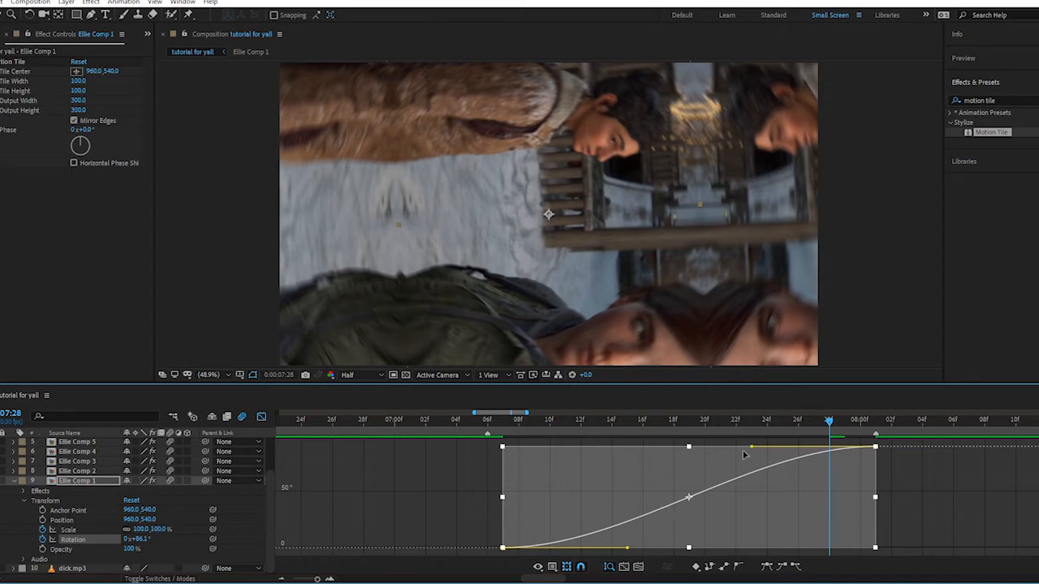
{"action": "left_click_drag", "start_coordinate": [751, 448], "coordinate": [930, 539]}
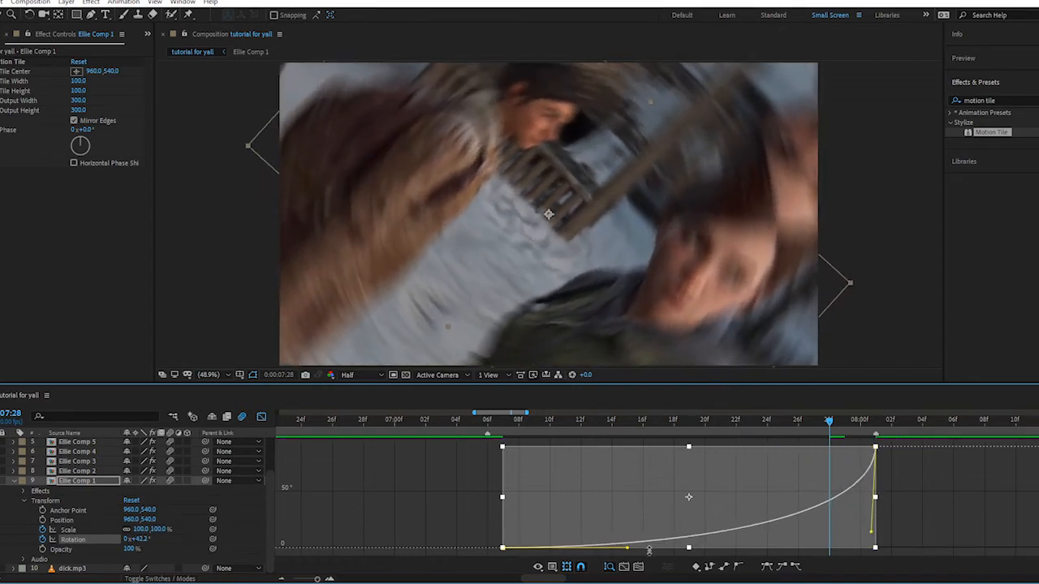
{"action": "left_click_drag", "start_coordinate": [629, 548], "coordinate": [810, 550]}
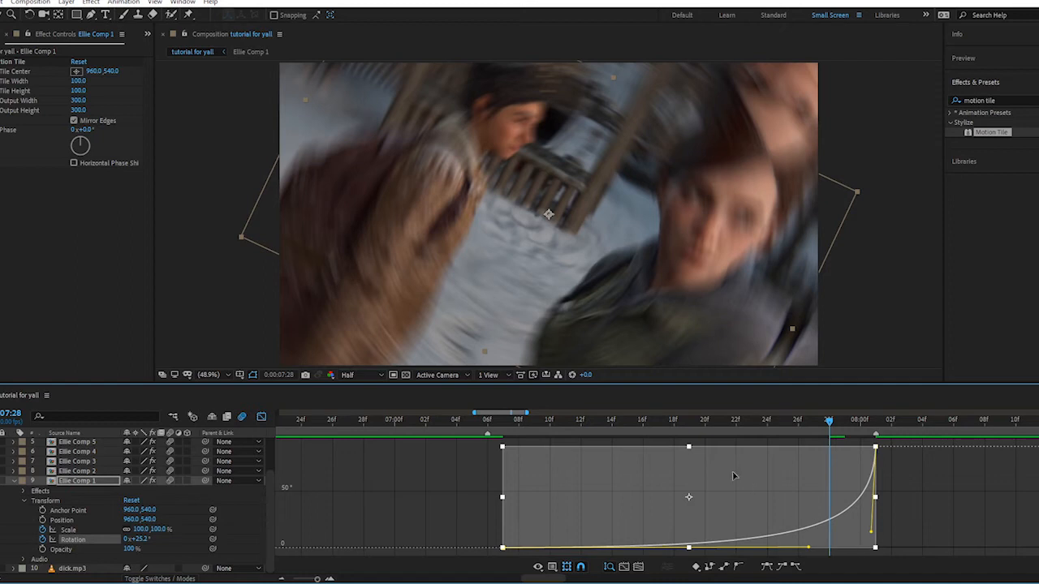
{"action": "left_click_drag", "start_coordinate": [804, 547], "coordinate": [825, 548]}
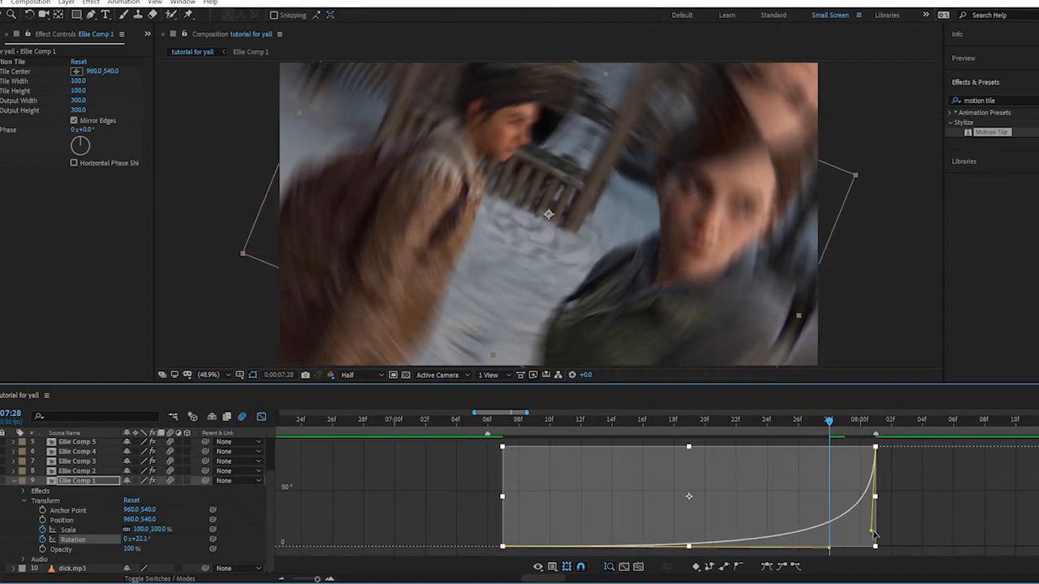
Step: Preview the spin from 0:00:07:03 and return the playhead to 0:00:07:06
{"action": "left_click", "coordinate": [445, 424]}
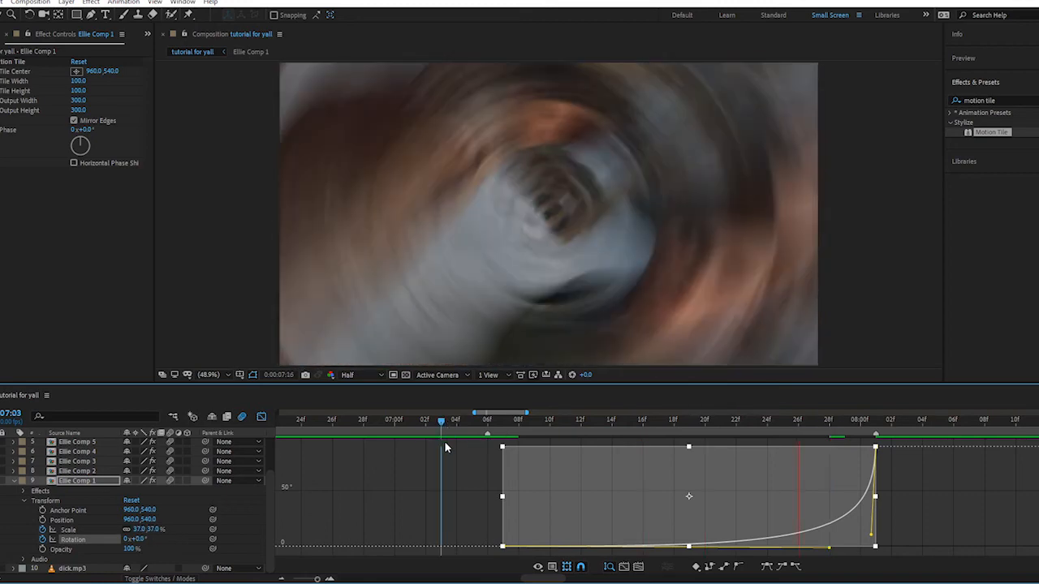
{"action": "key", "text": "space"}
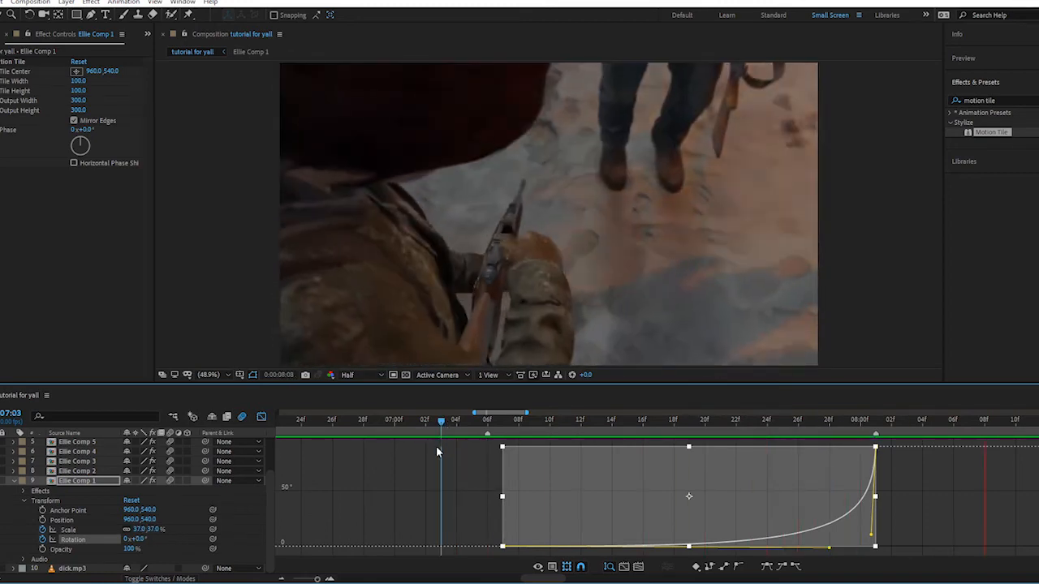
{"action": "left_click", "coordinate": [503, 423]}
{"action": "left_click_drag", "start_coordinate": [503, 423], "coordinate": [487, 423]}
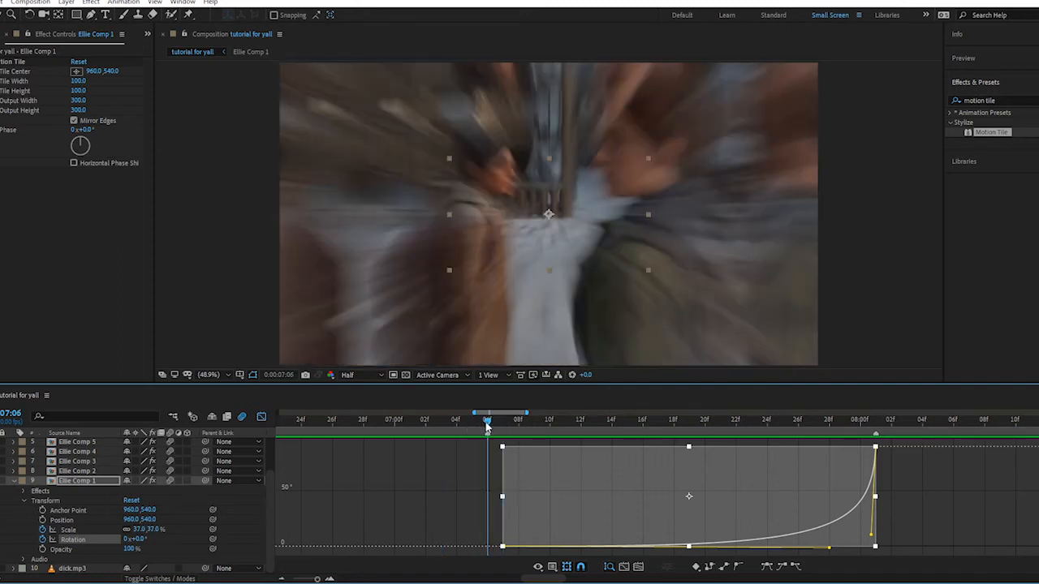
Step: Try a Rotation curve with a steep start and a flat end, and restore the slow-start, steep-end shape
{"action": "left_click_drag", "start_coordinate": [828, 548], "coordinate": [462, 485]}
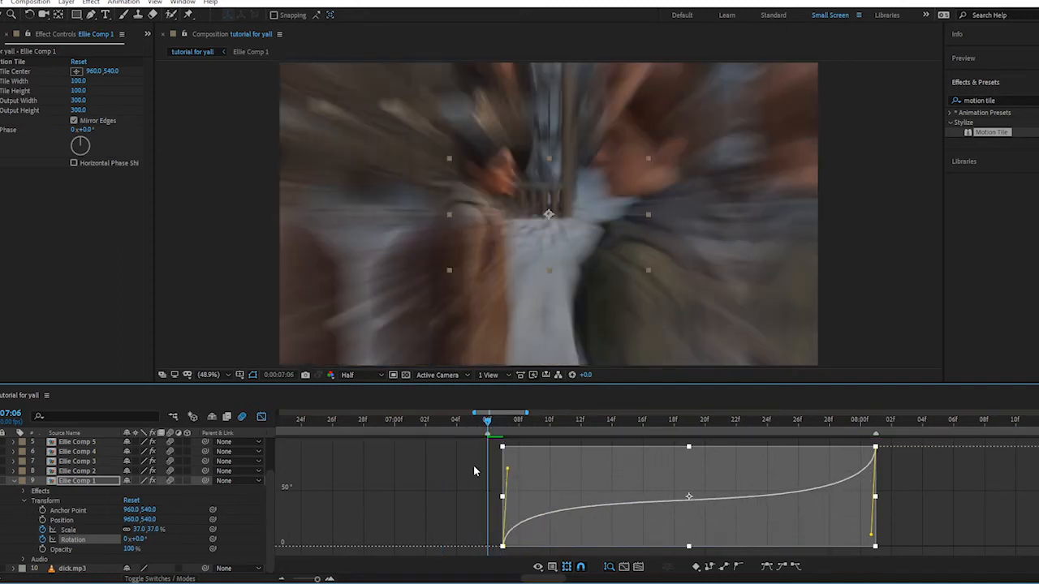
{"action": "left_click_drag", "start_coordinate": [871, 535], "coordinate": [531, 447]}
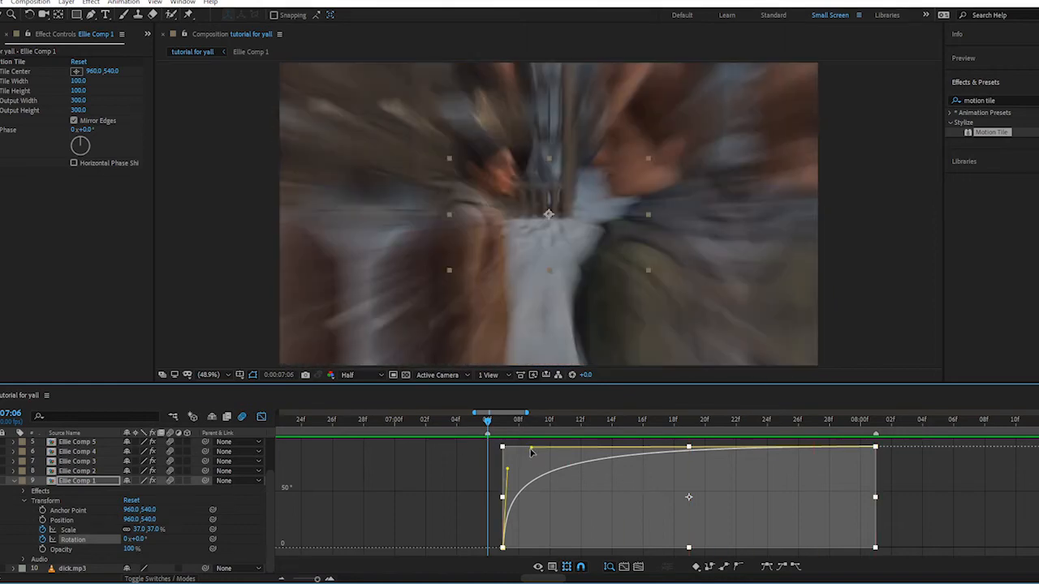
{"action": "left_click_drag", "start_coordinate": [531, 448], "coordinate": [891, 540]}
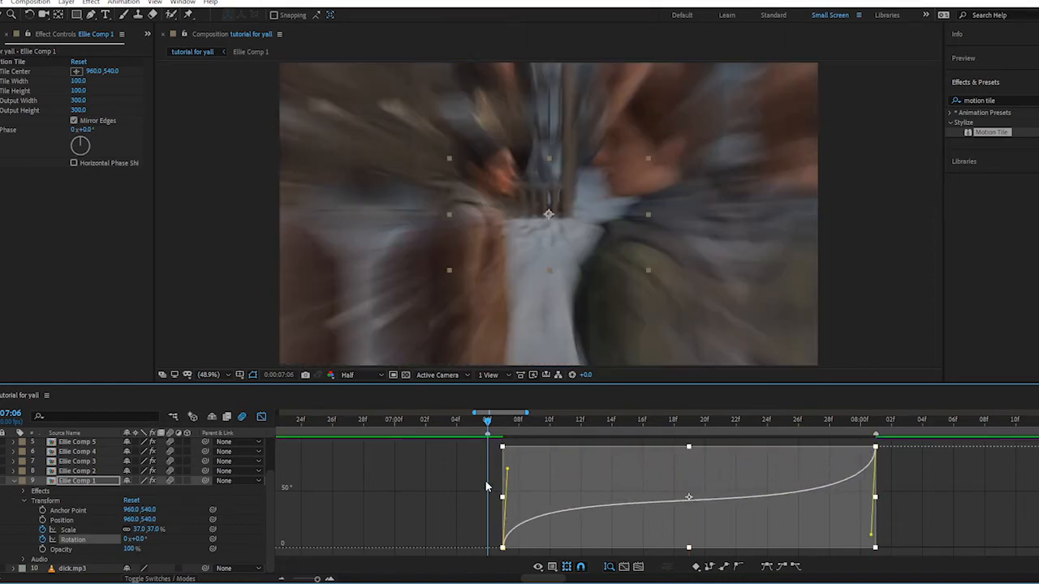
{"action": "left_click_drag", "start_coordinate": [507, 470], "coordinate": [846, 548]}
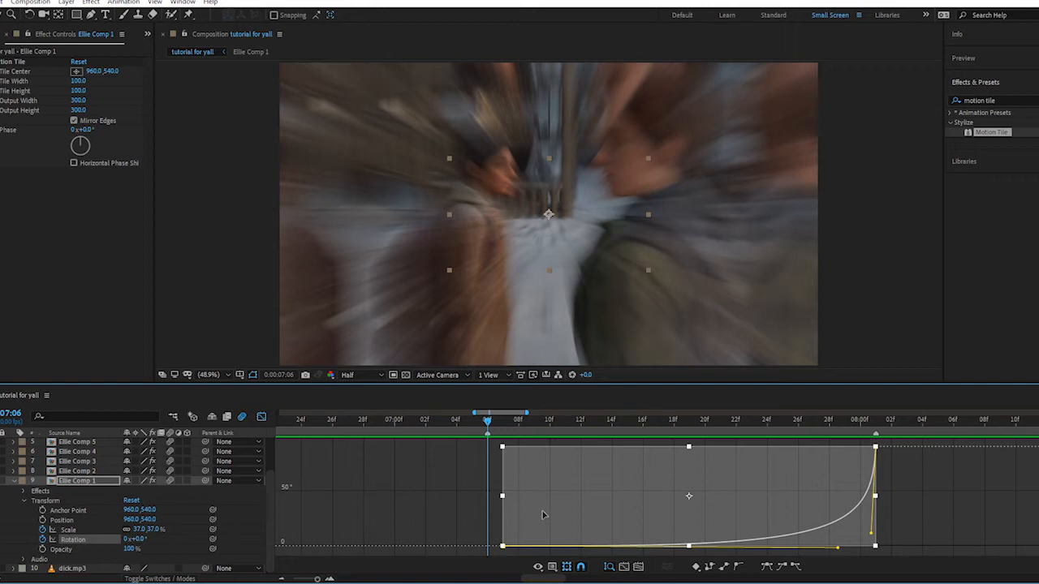
Step: Return from the Graph Editor to the layer view and scrub through Ellie Comp 1 to its end at 0:00:08:01
{"action": "left_click", "coordinate": [261, 416]}
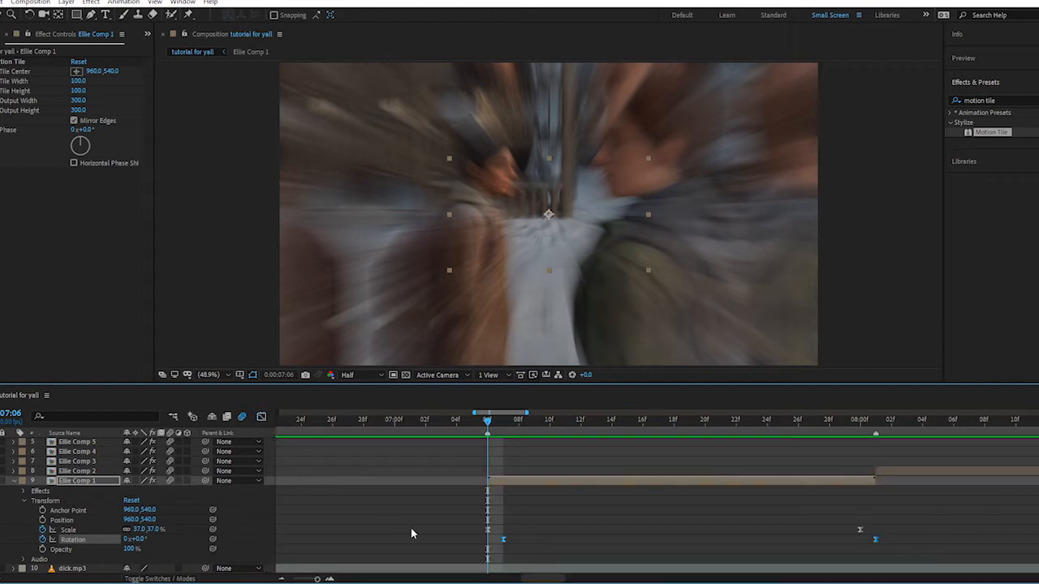
{"action": "left_click", "coordinate": [478, 521]}
{"action": "key", "text": "minus"}
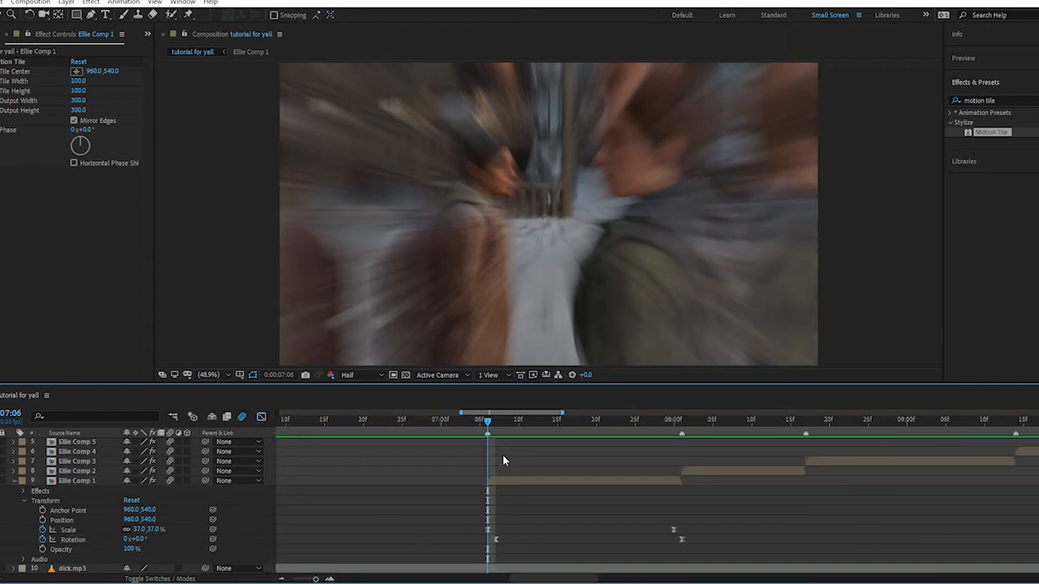
{"action": "left_click_drag", "start_coordinate": [487, 422], "coordinate": [677, 444]}
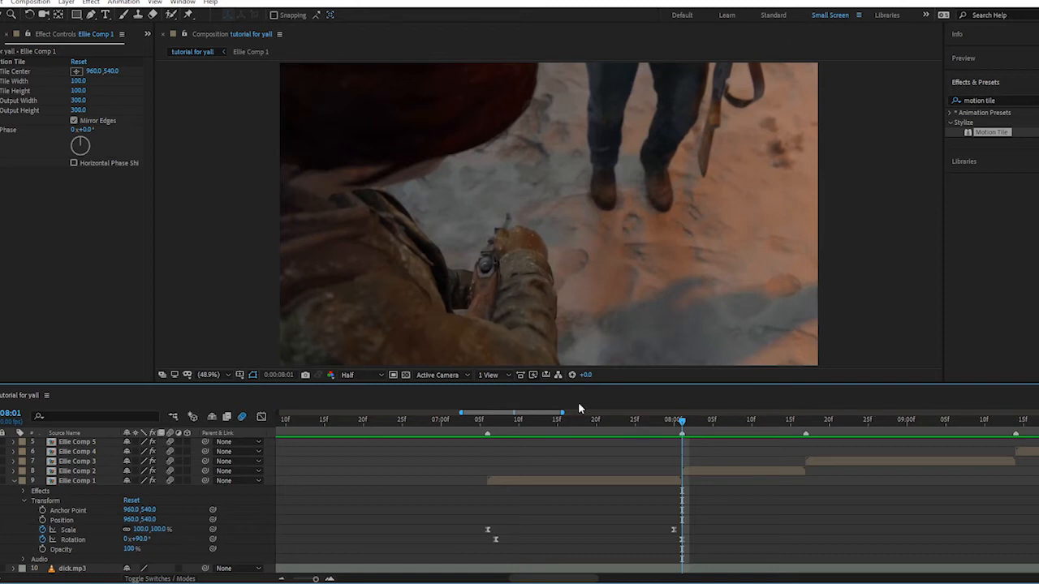
Step: Keyframe the Rotation of Ellie Comp 2 at 0° at 0:00:08:01 and at 0:00:08:16
{"action": "left_click", "coordinate": [740, 471]}
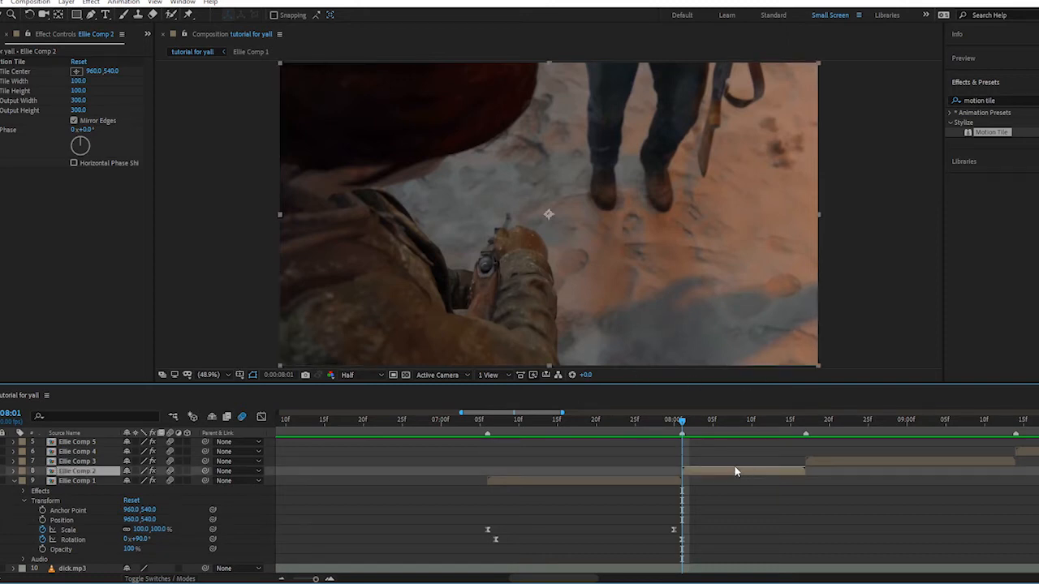
{"action": "left_click", "coordinate": [13, 472]}
{"action": "left_click", "coordinate": [25, 492]}
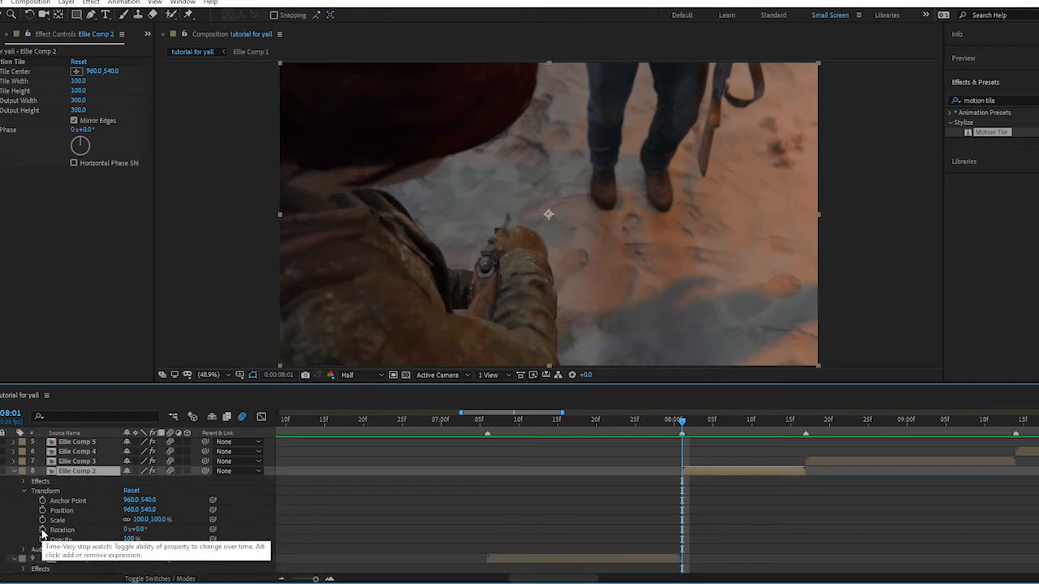
{"action": "left_click", "coordinate": [42, 531]}
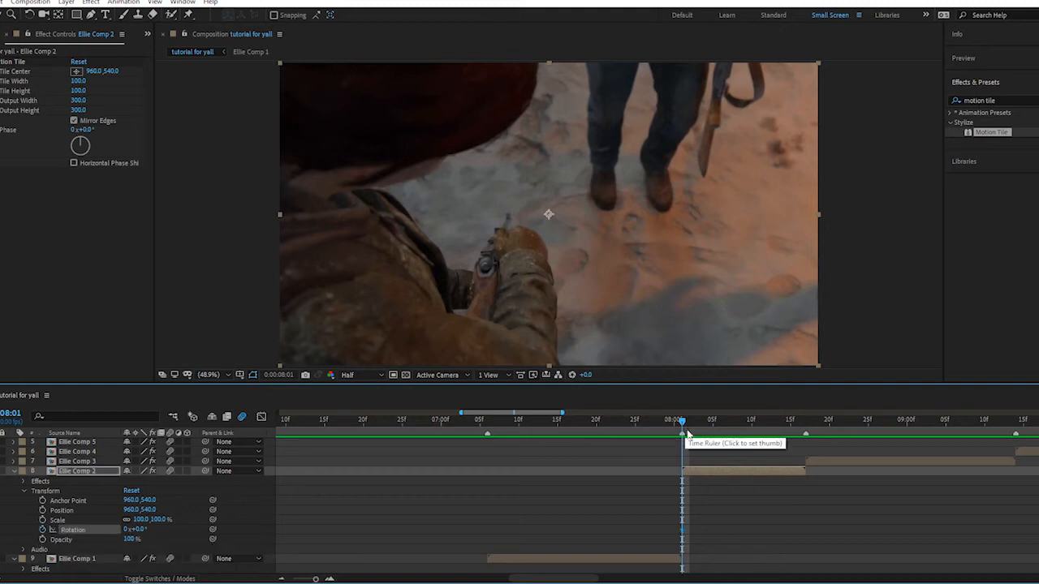
{"action": "left_click", "coordinate": [799, 423]}
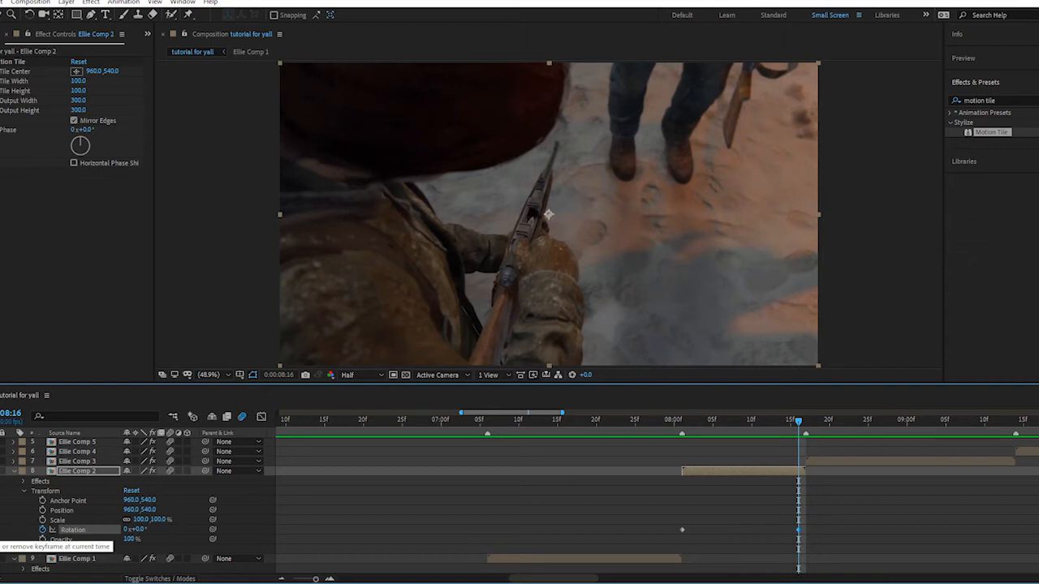
Step: Set the Rotation keyframe of Ellie Comp 2 at 0:00:08:01 to -90 degrees
{"action": "left_click", "coordinate": [683, 423]}
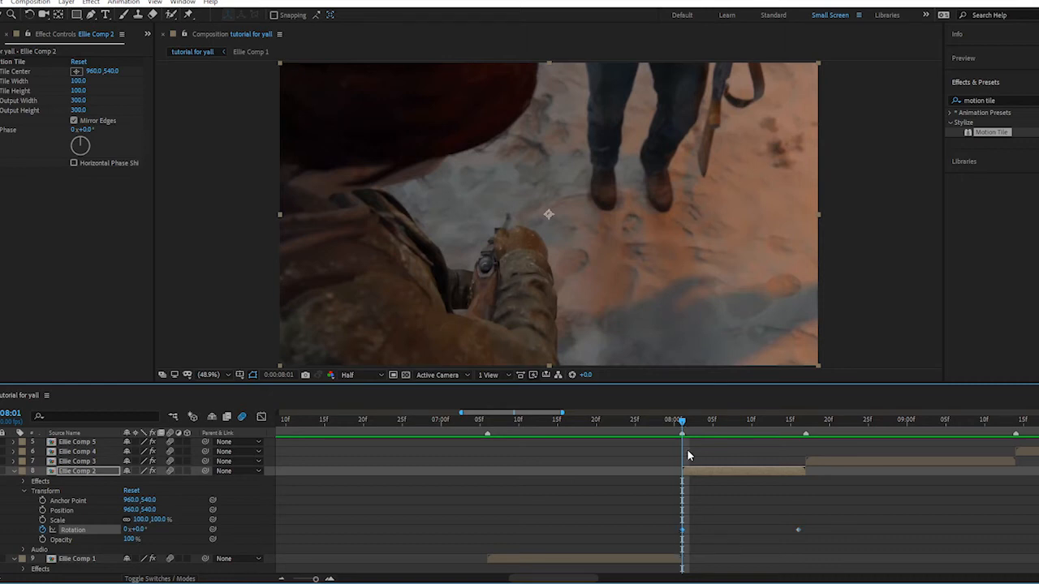
{"action": "double_click", "coordinate": [682, 535]}
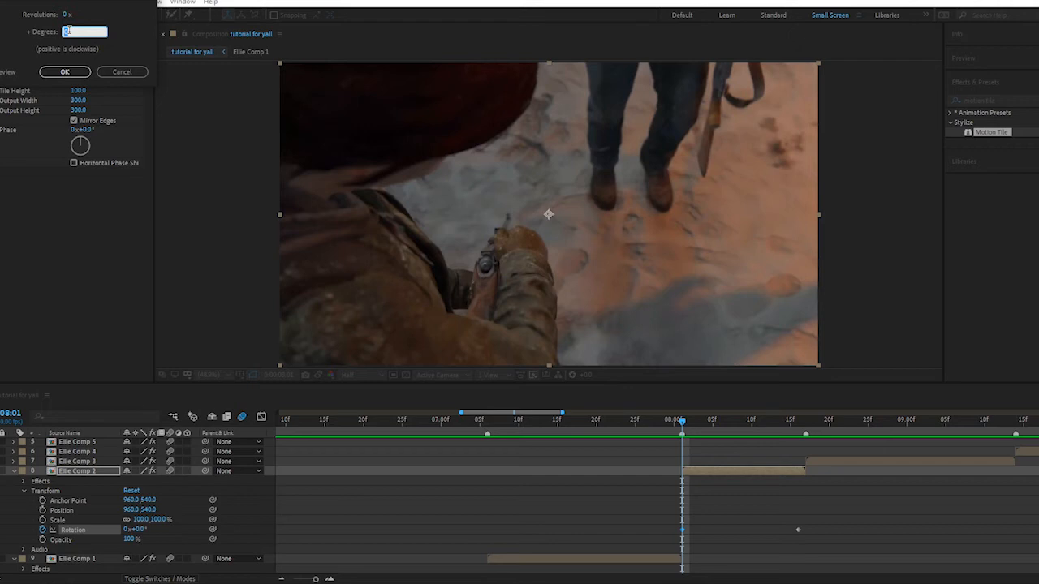
{"action": "key", "text": "Return"}
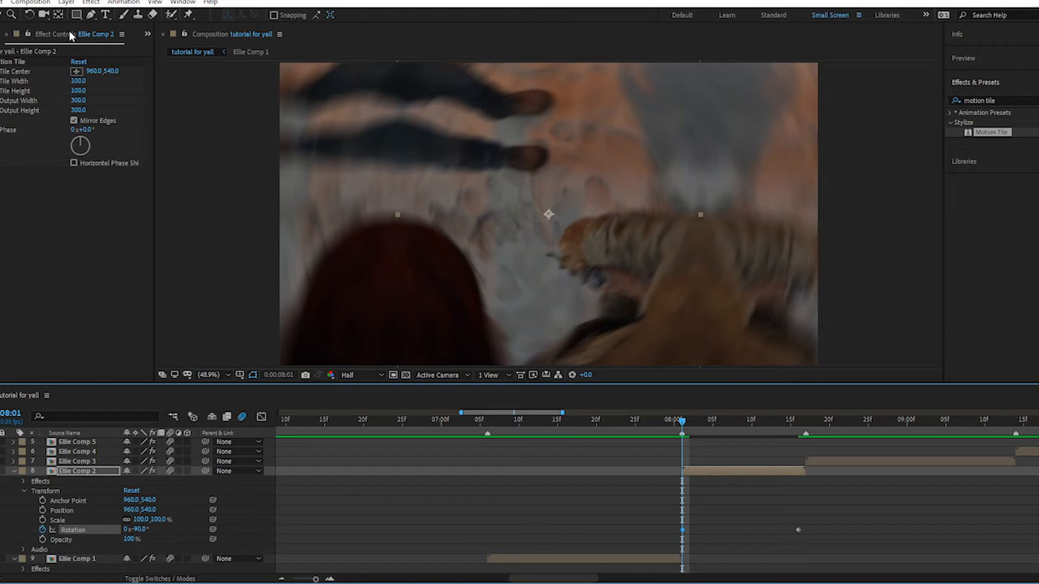
Step: Apply Easy Ease to both Rotation keyframes of Ellie Comp 2
{"action": "left_click_drag", "start_coordinate": [823, 533], "coordinate": [654, 533]}
{"action": "left_click_drag", "start_coordinate": [736, 527], "coordinate": [836, 536]}
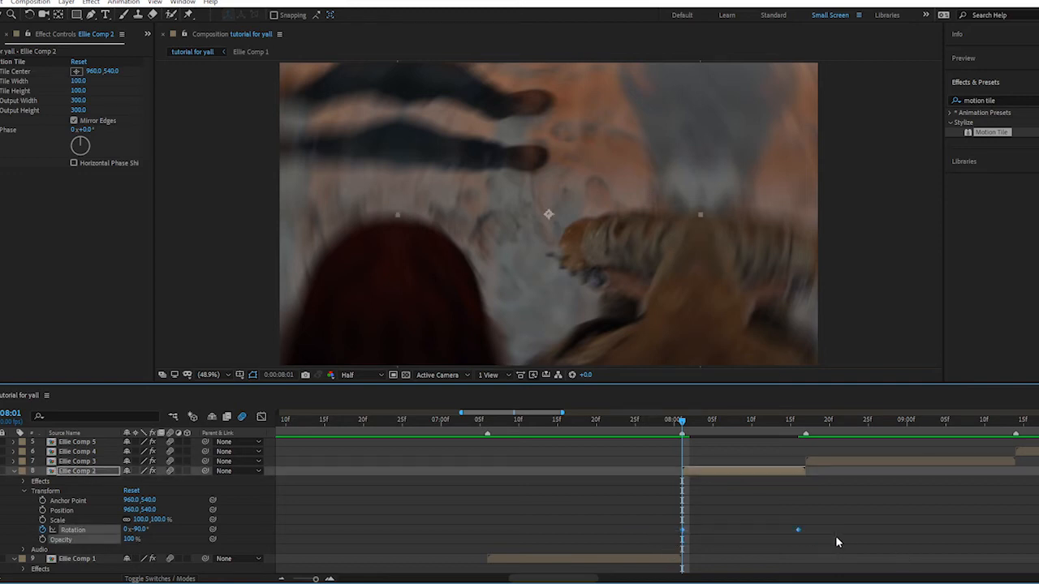
{"action": "right_click", "coordinate": [797, 529]}
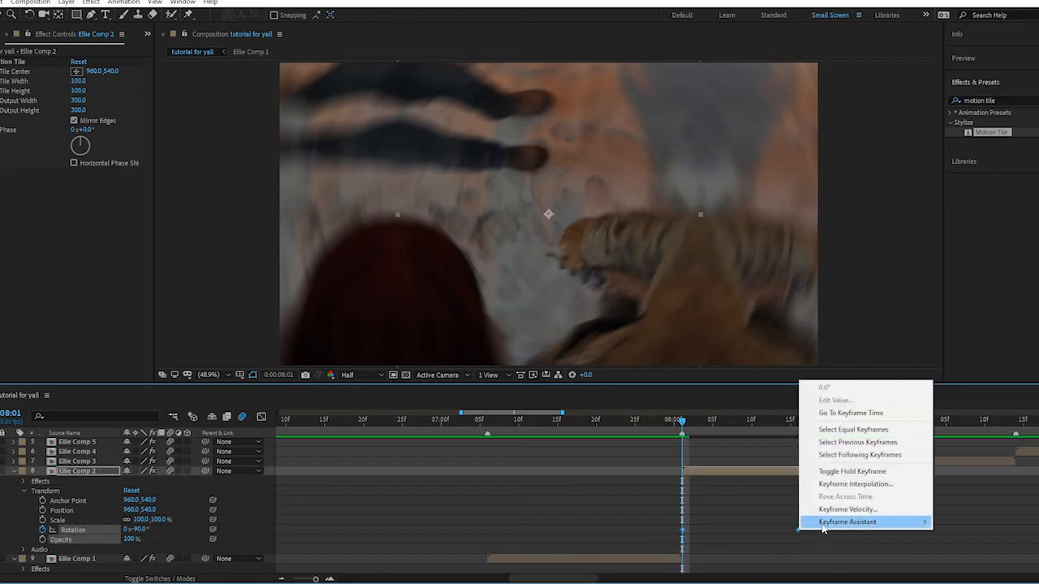
{"action": "mouse_move", "coordinate": [828, 526]}
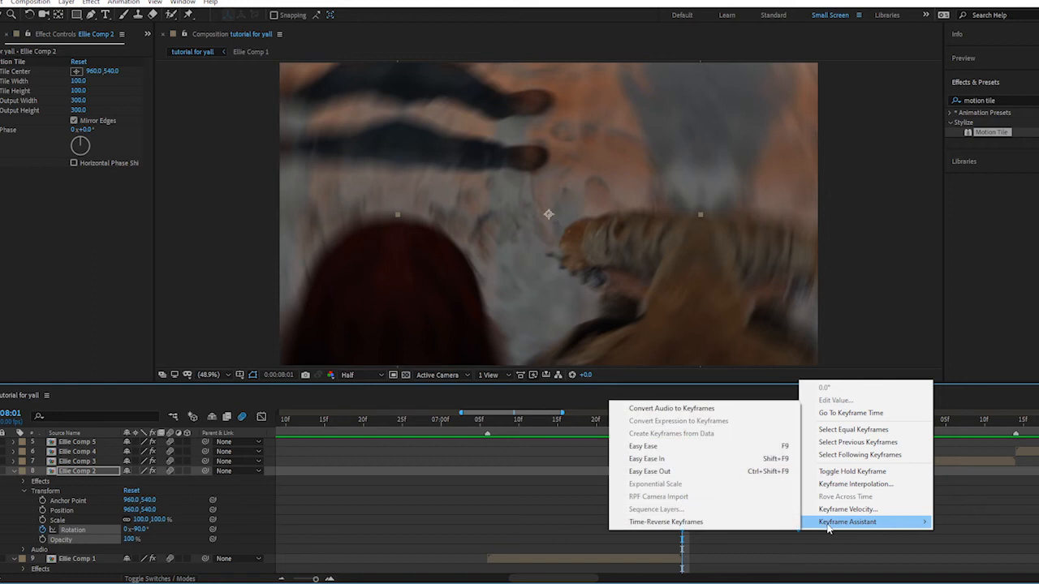
{"action": "left_click", "coordinate": [642, 448]}
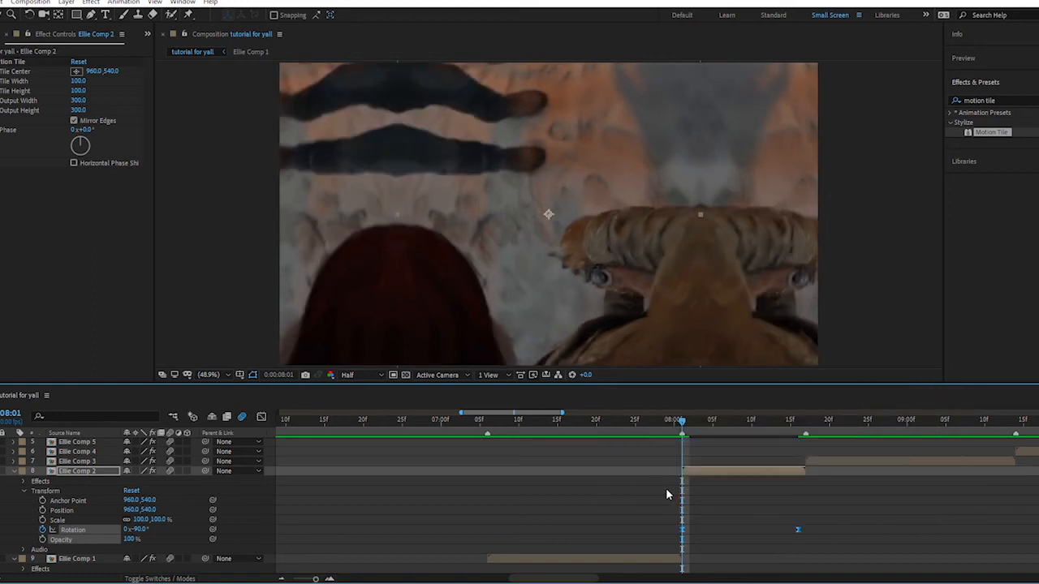
Step: Reshape the Rotation curve of Ellie Comp 2 in the Graph Editor to a steep start and a long, flat end
{"action": "left_click", "coordinate": [261, 416]}
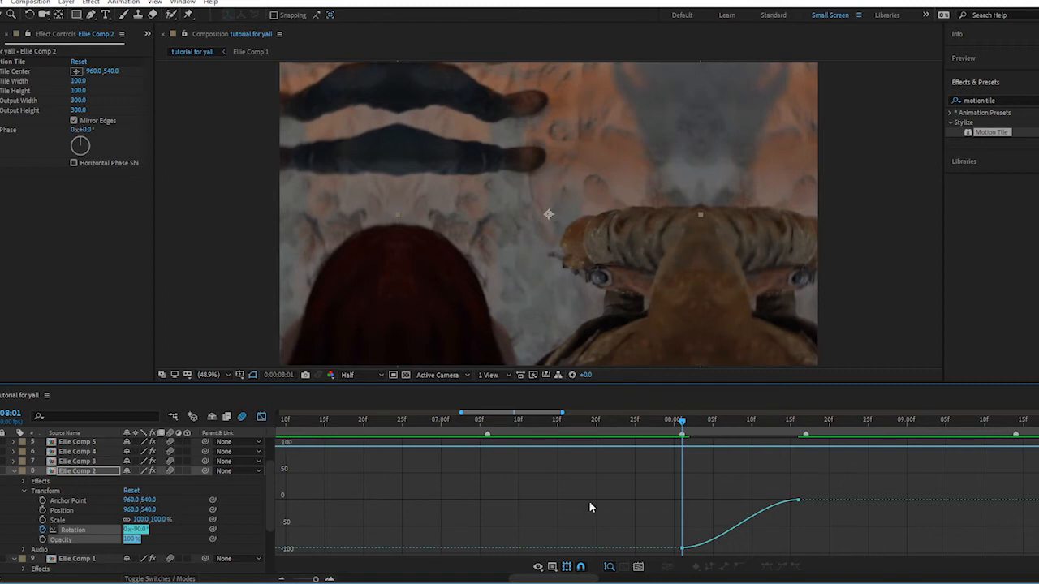
{"action": "left_click", "coordinate": [167, 547]}
{"action": "left_click", "coordinate": [86, 531]}
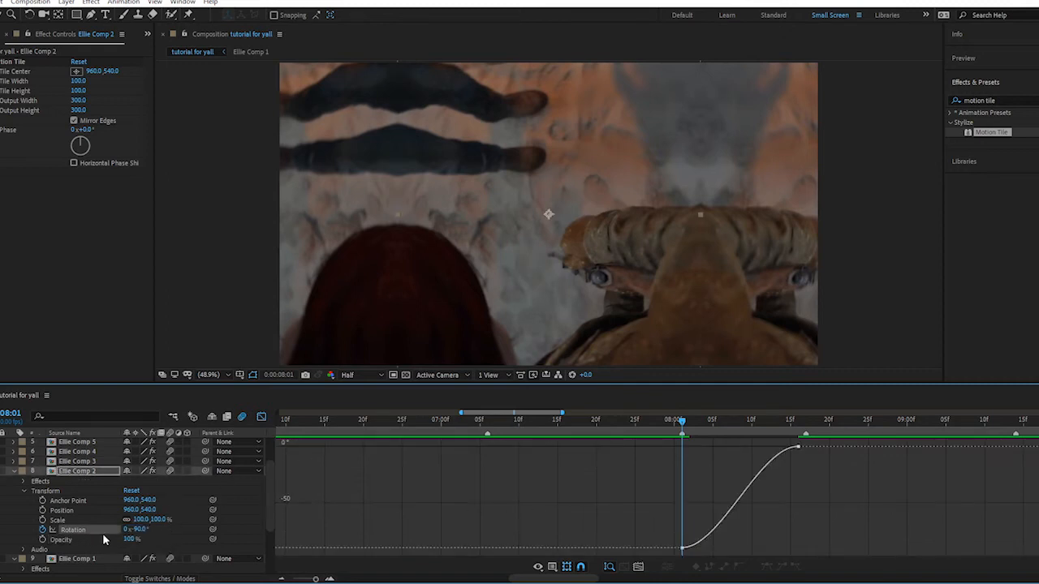
{"action": "left_click", "coordinate": [100, 521], "text": "shift"}
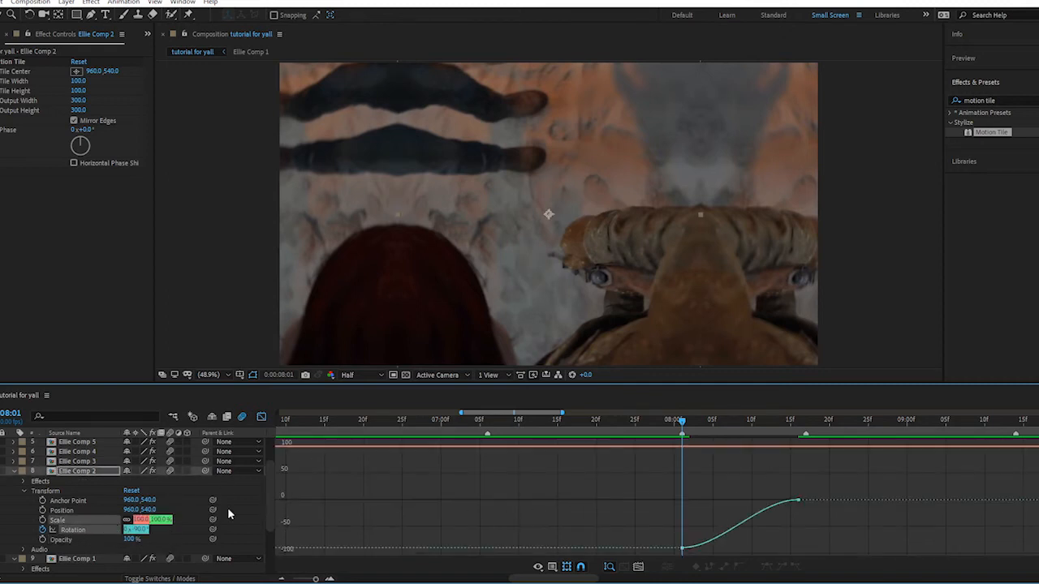
{"action": "left_click", "coordinate": [75, 510], "text": "shift"}
{"action": "left_click", "coordinate": [172, 535]}
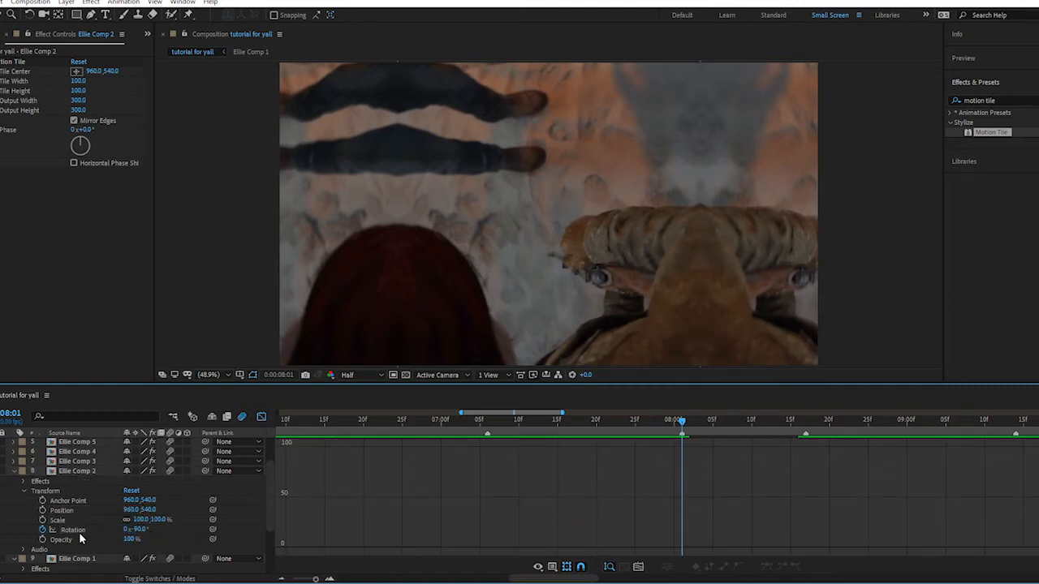
{"action": "left_click", "coordinate": [82, 531]}
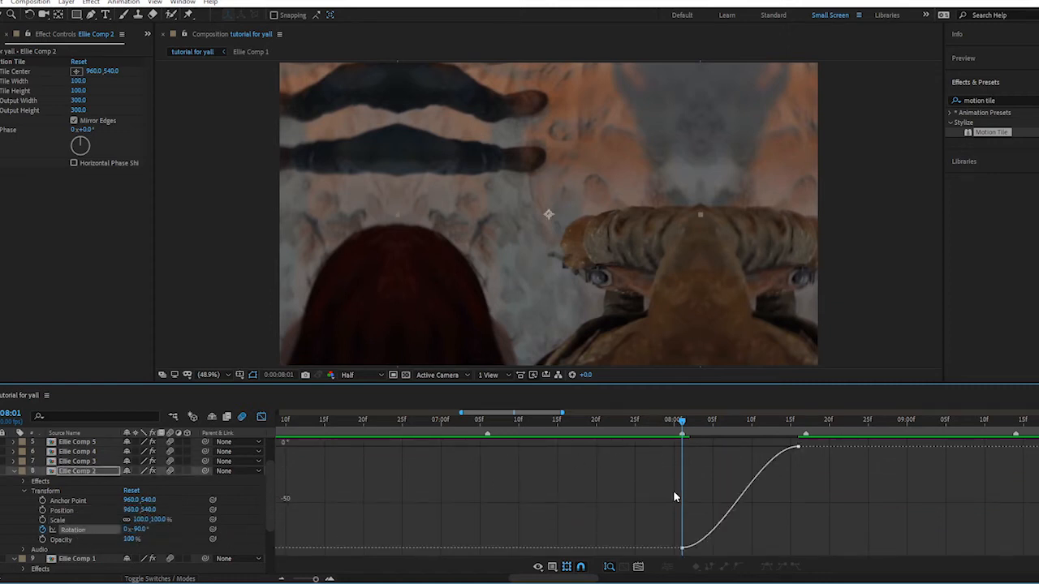
{"action": "left_click", "coordinate": [735, 510]}
{"action": "mouse_move", "coordinate": [682, 423]}
{"action": "left_mouse_down"}
{"action": "mouse_move", "coordinate": [643, 422]}
{"action": "mouse_move", "coordinate": [695, 424]}
{"action": "mouse_move", "coordinate": [683, 423]}
{"action": "left_mouse_up"}
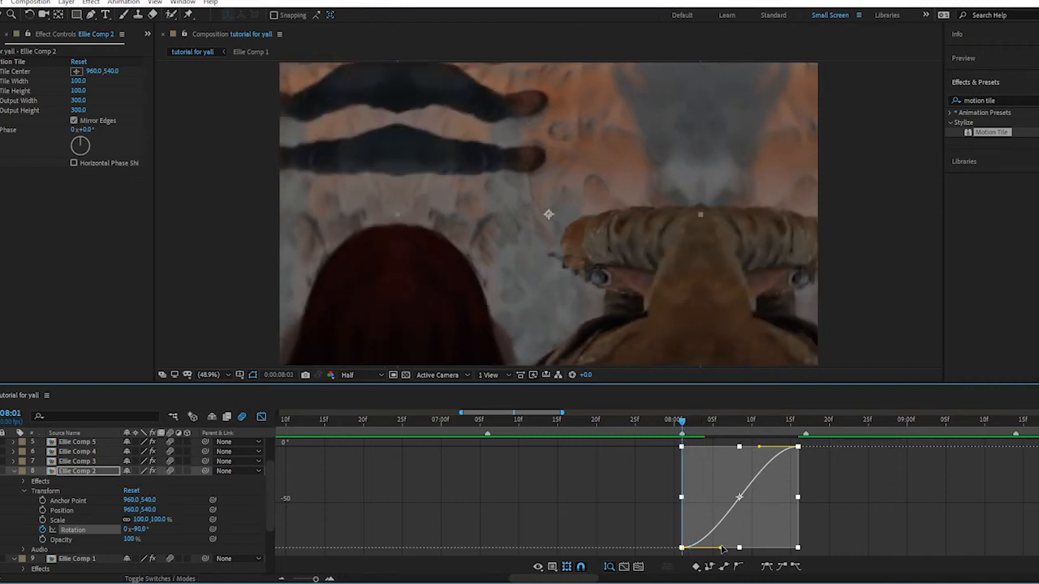
{"action": "left_click_drag", "start_coordinate": [727, 547], "coordinate": [685, 461]}
{"action": "left_click_drag", "start_coordinate": [758, 448], "coordinate": [444, 423]}
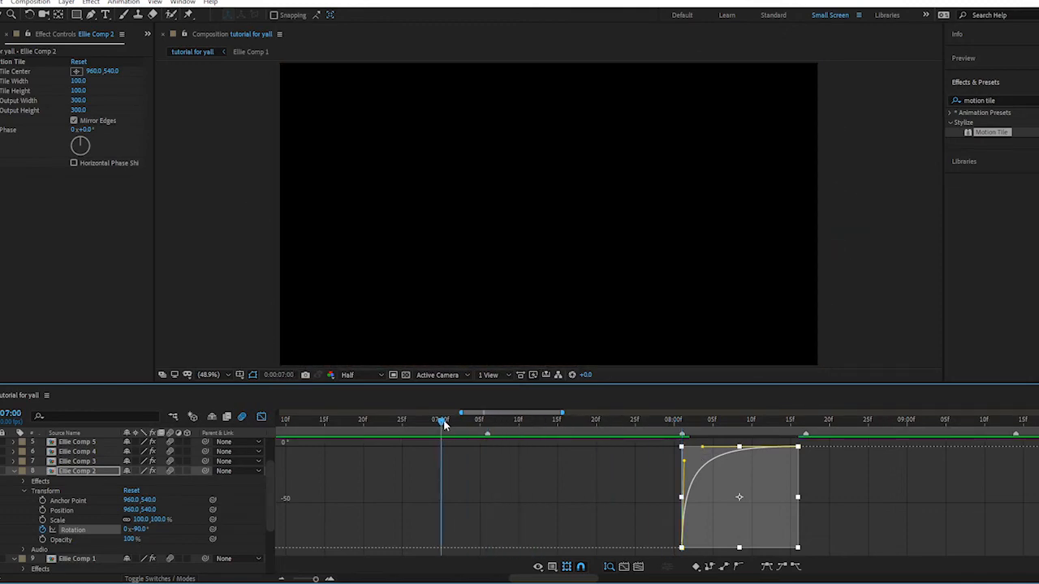
Step: Preview the spin transition from 0:00:07:00, and scrub through Ellie Comp 2 in the layer view to 0:00:08:13
{"action": "key", "text": "space"}
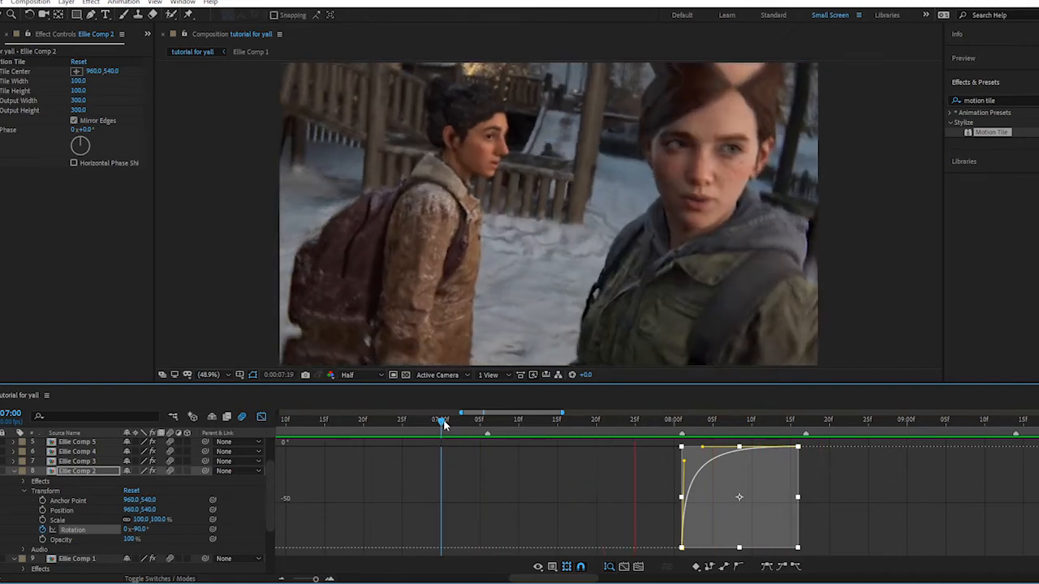
{"action": "key", "text": "shift+F3"}
{"action": "left_click", "coordinate": [687, 423]}
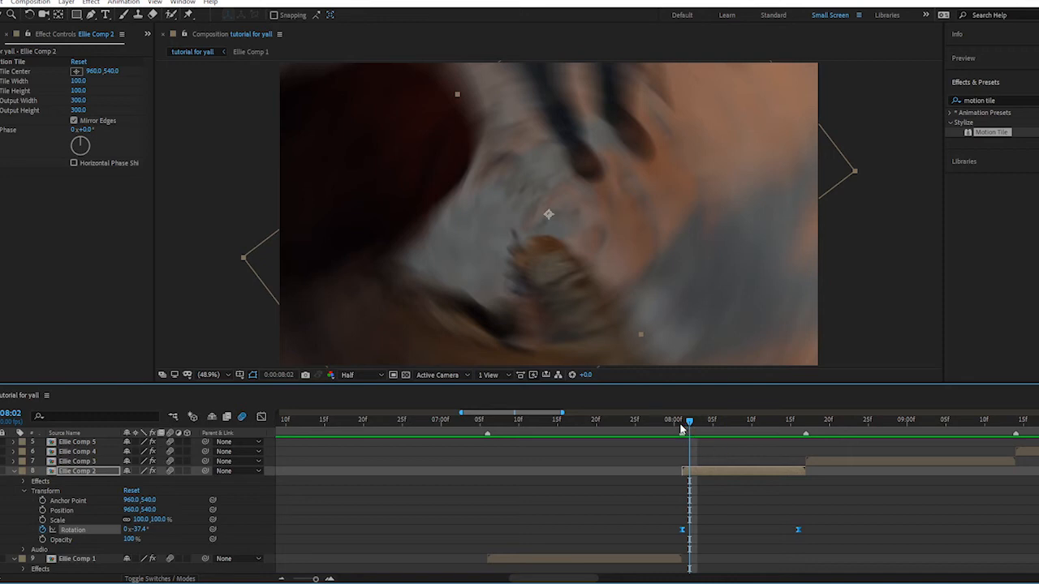
{"action": "left_click", "coordinate": [682, 426]}
{"action": "left_click_drag", "start_coordinate": [682, 426], "coordinate": [773, 426]}
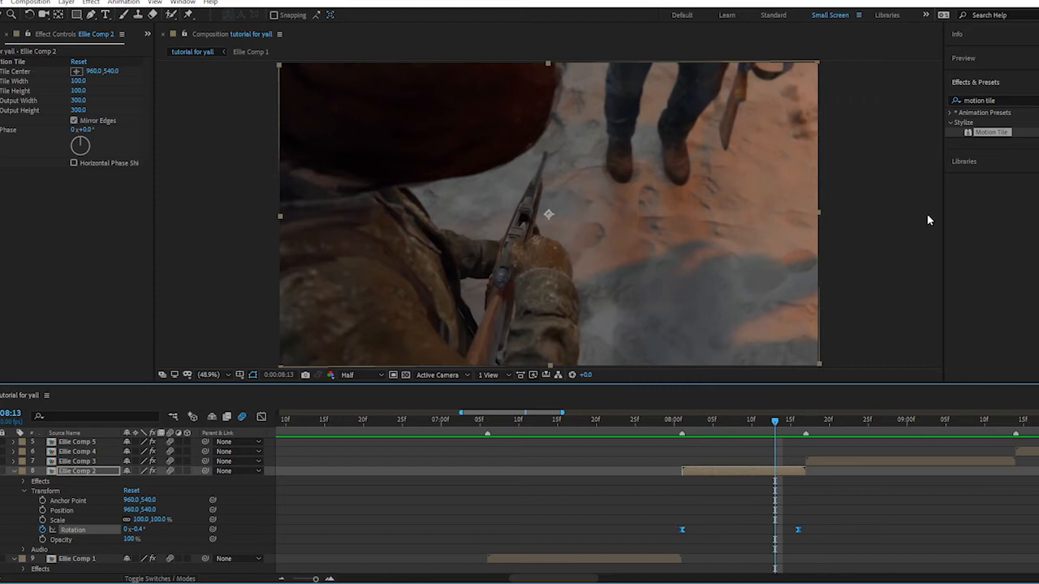
Step: Find the Transform effect by searching for "transform" and apply it to Ellie Comp 2
{"action": "left_click", "coordinate": [1008, 100]}
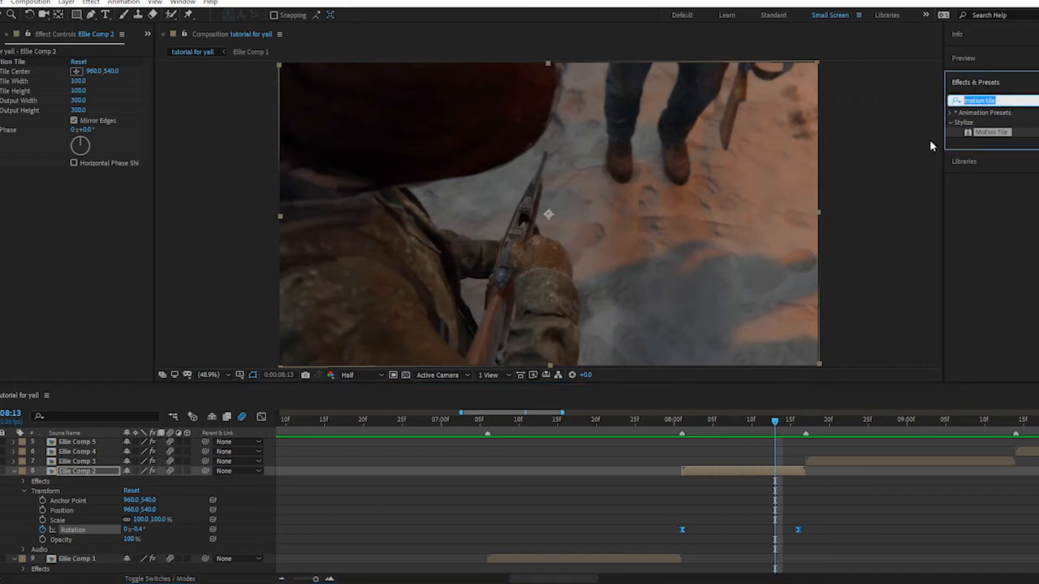
{"action": "type", "text": "transform"}
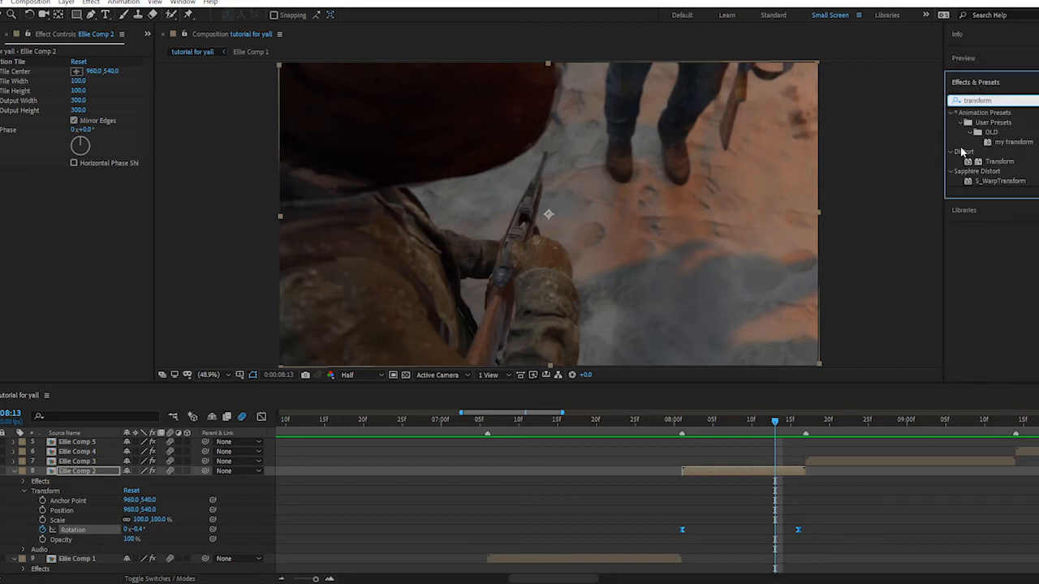
{"action": "left_click", "coordinate": [1000, 165]}
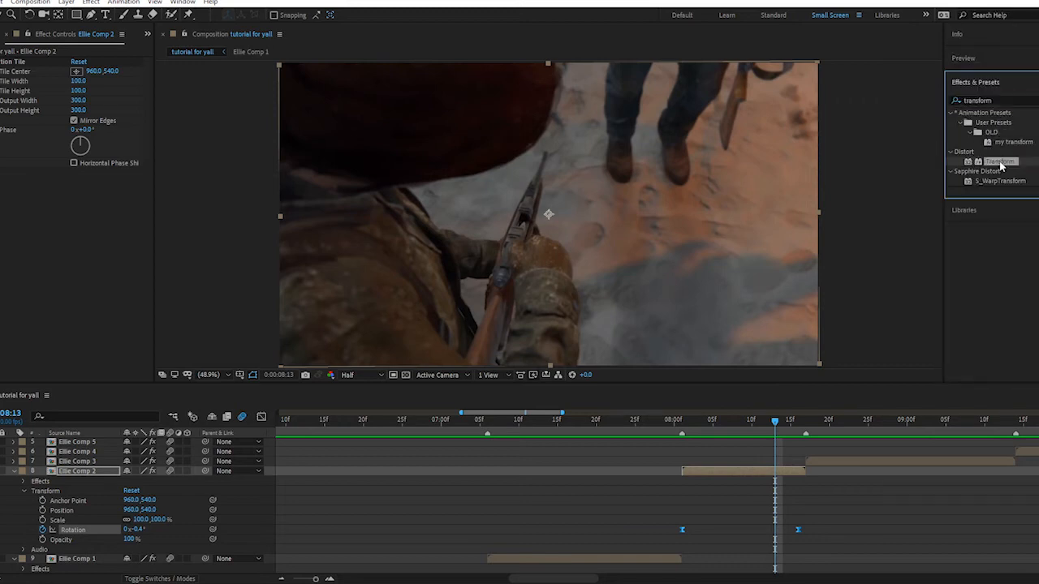
{"action": "left_click_drag", "start_coordinate": [1001, 164], "coordinate": [747, 470]}
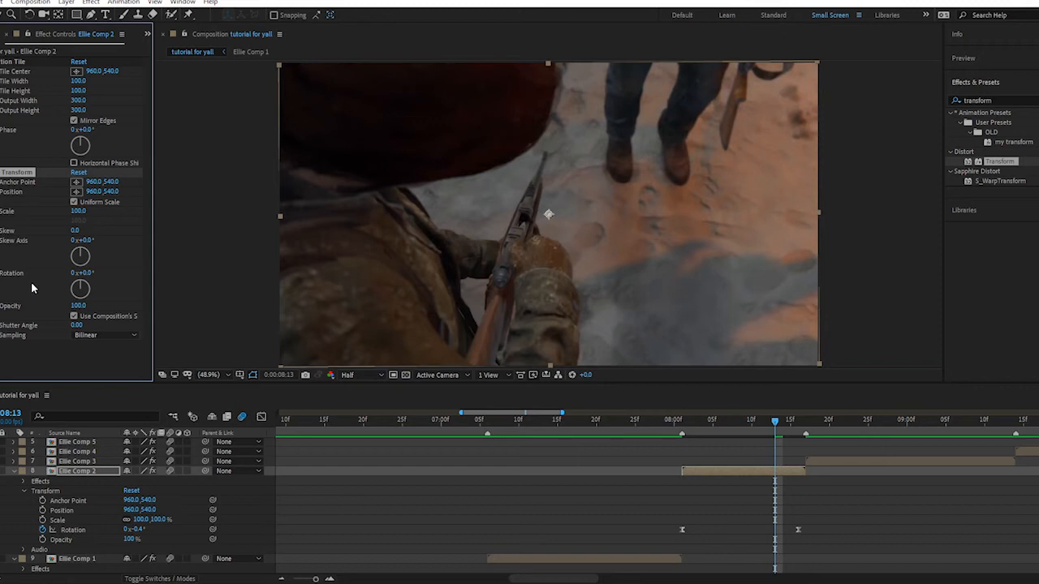
Step: Keyframe the Transform effect's Rotation at 0° at 0:00:08:02 and show only the keyframed properties of Ellie Comp 2
{"action": "left_click", "coordinate": [687, 421]}
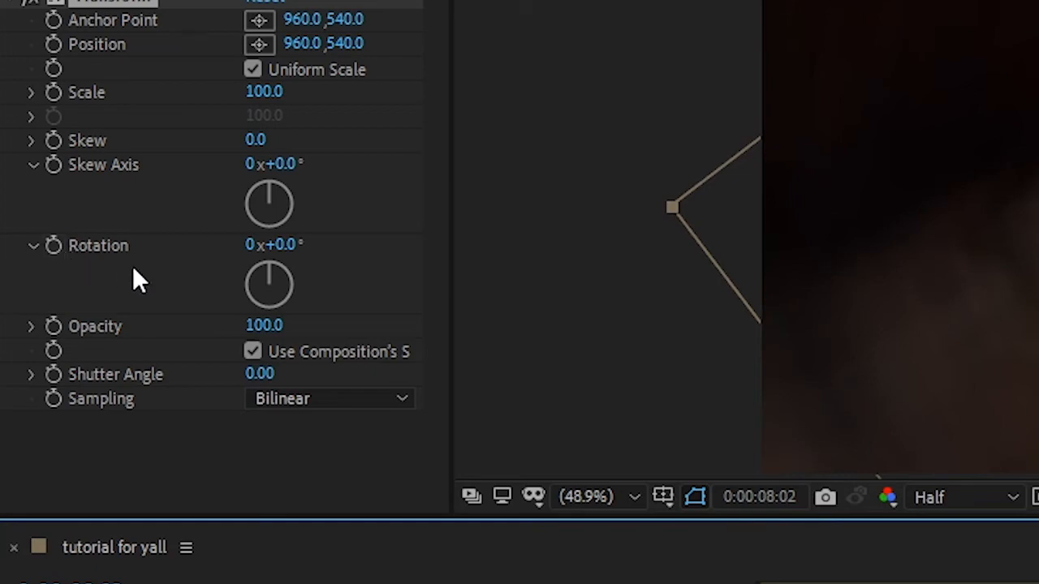
{"action": "left_click", "coordinate": [53, 246]}
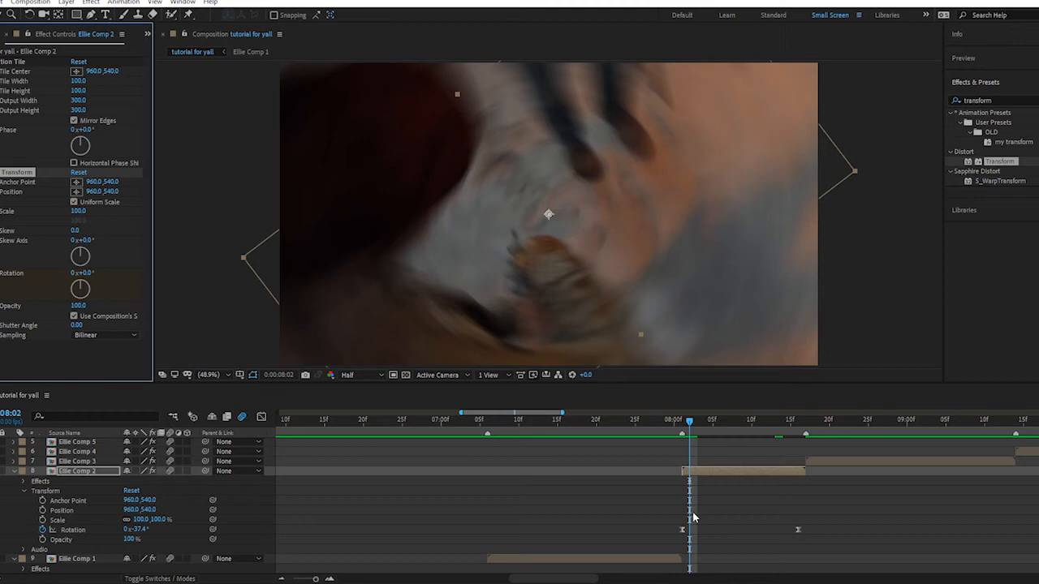
{"action": "key", "text": "u"}
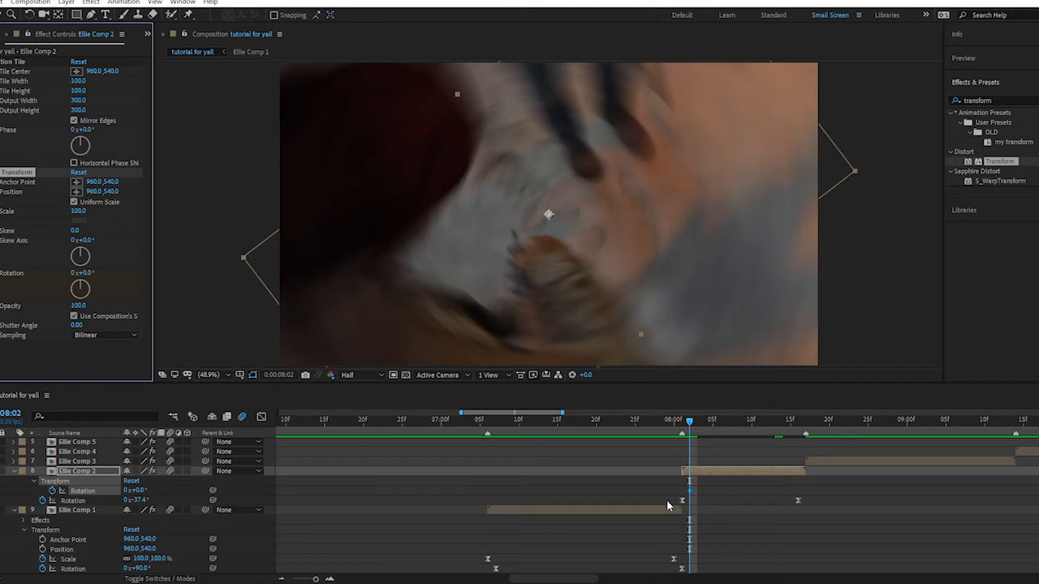
{"action": "left_click_drag", "start_coordinate": [667, 500], "coordinate": [815, 503]}
{"action": "left_click", "coordinate": [714, 487]}
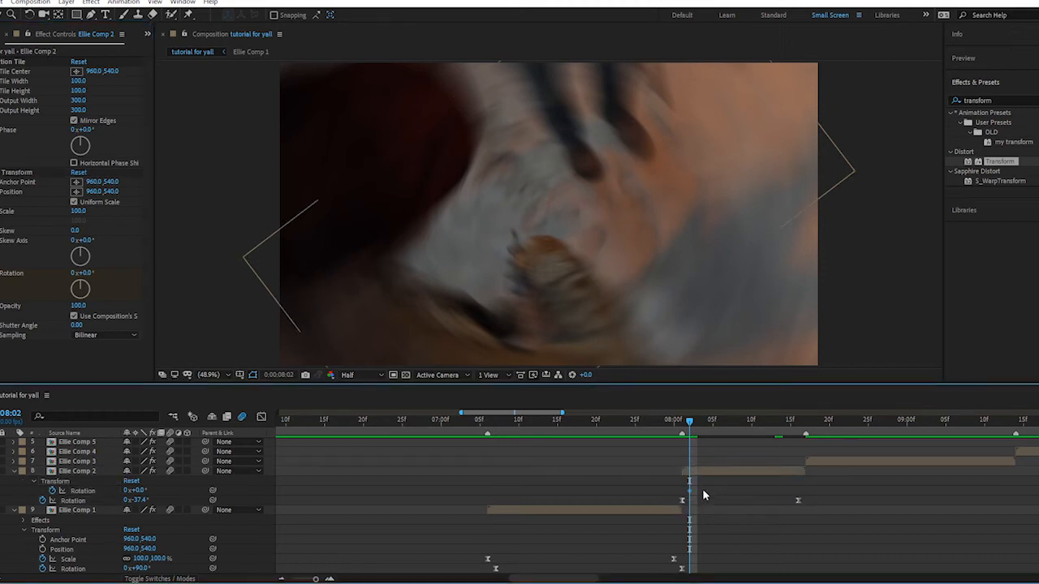
{"action": "left_click_drag", "start_coordinate": [683, 490], "coordinate": [810, 493]}
{"action": "left_click", "coordinate": [810, 493]}
Step: Set the Transform effect's Rotation to -90° at 0:00:08:17, at the end of Ellie Comp 2
{"action": "left_click", "coordinate": [805, 421]}
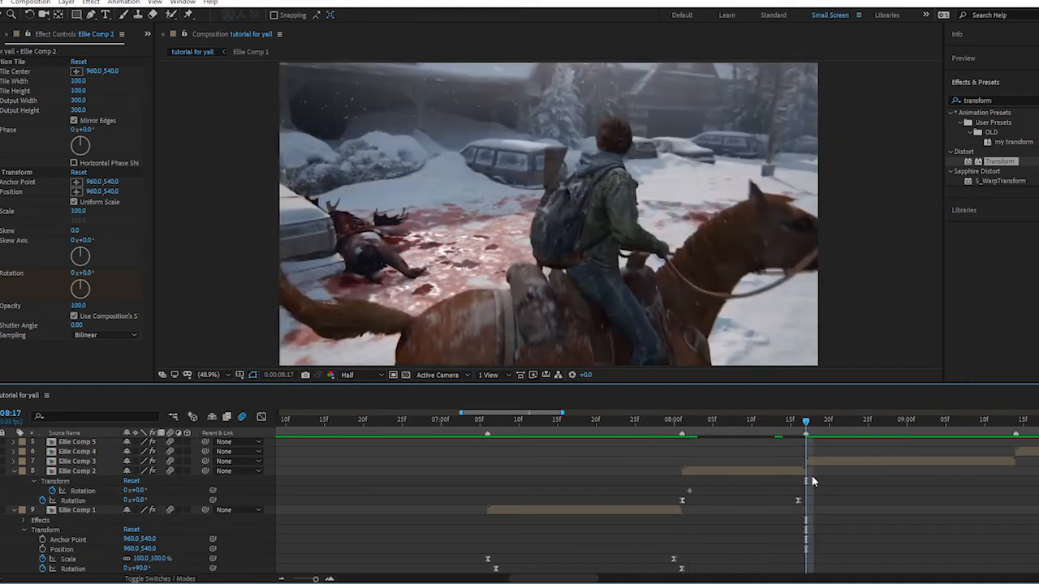
{"action": "left_click", "coordinate": [81, 274]}
{"action": "left_click_drag", "start_coordinate": [81, 274], "coordinate": [42, 277]}
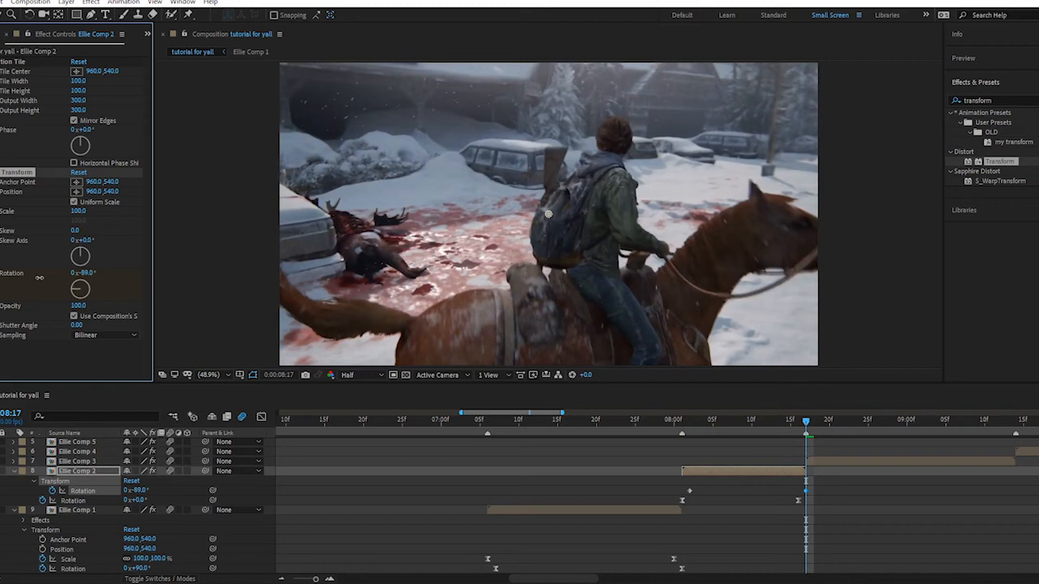
{"action": "left_click", "coordinate": [84, 273]}
{"action": "type", "text": "-9"}
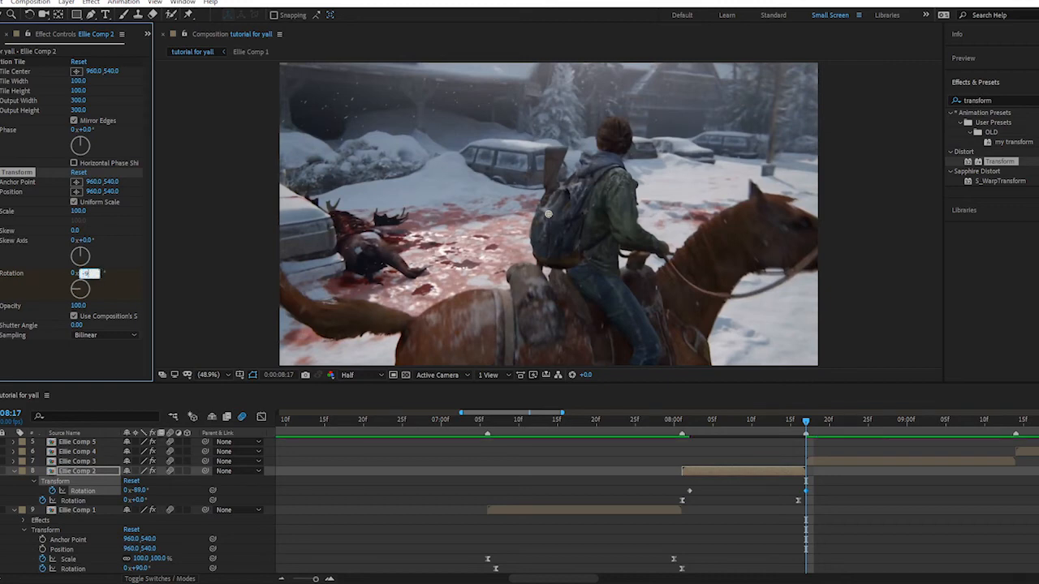
{"action": "type", "text": "0"}
{"action": "key", "text": "Return"}
Step: Apply Easy Ease to both Rotation keyframes of the Transform effect on Ellie Comp 2
{"action": "left_click", "coordinate": [802, 494]}
{"action": "mouse_move", "coordinate": [803, 491]}
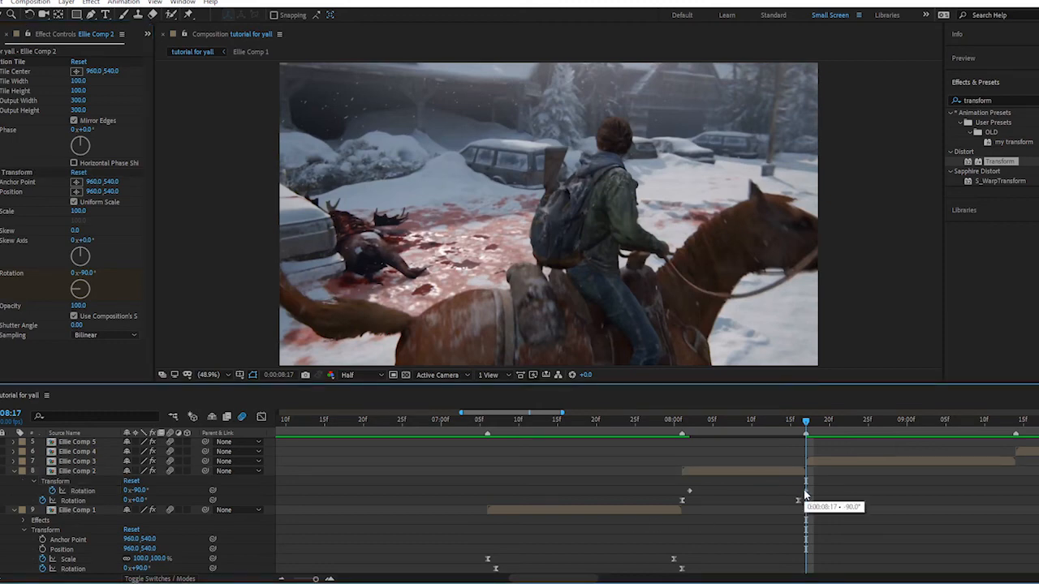
{"action": "left_click_drag", "start_coordinate": [817, 489], "coordinate": [670, 494]}
{"action": "right_click", "coordinate": [688, 495]}
{"action": "mouse_move", "coordinate": [714, 484]}
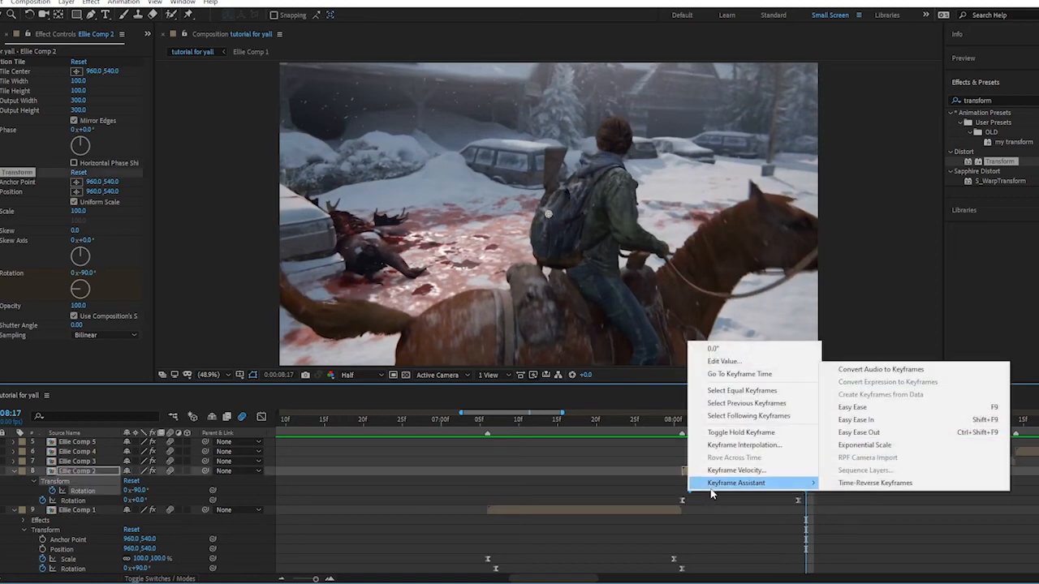
{"action": "left_click", "coordinate": [870, 408]}
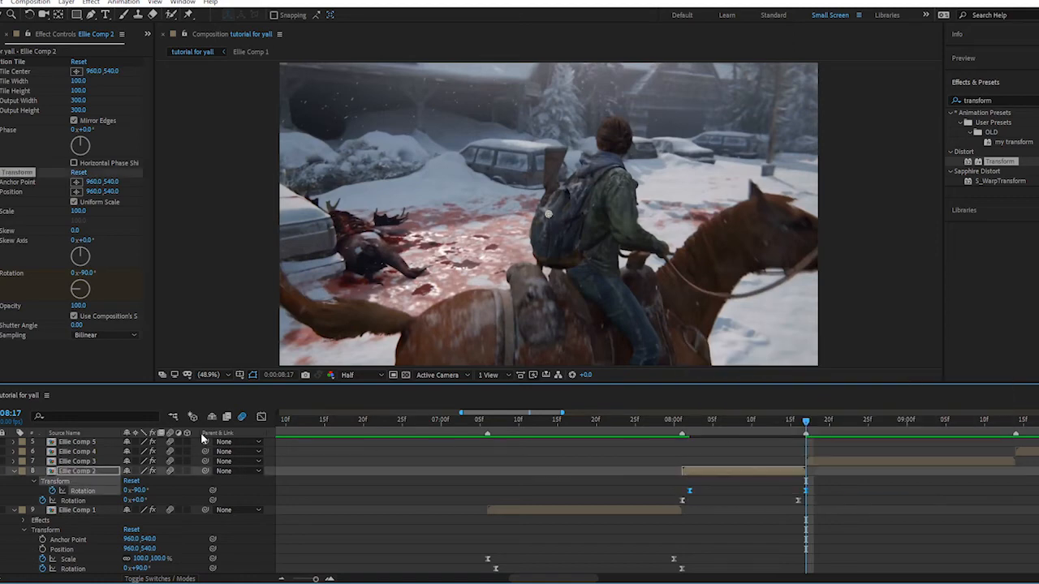
Step: Reshape the Transform effect's Rotation curve in the Graph Editor to a flat start and a steep end
{"action": "left_click", "coordinate": [261, 418]}
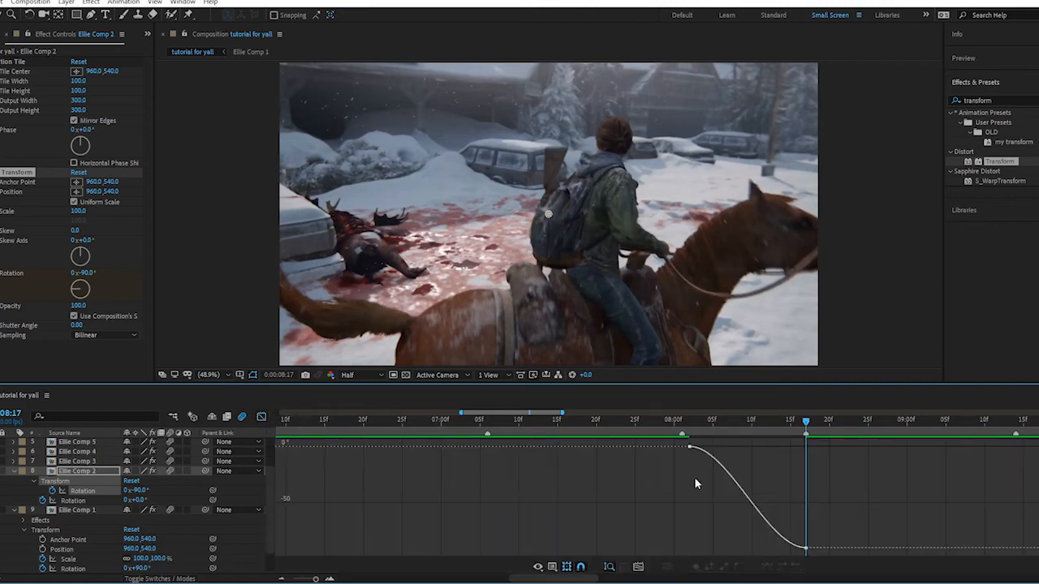
{"action": "left_click", "coordinate": [753, 505]}
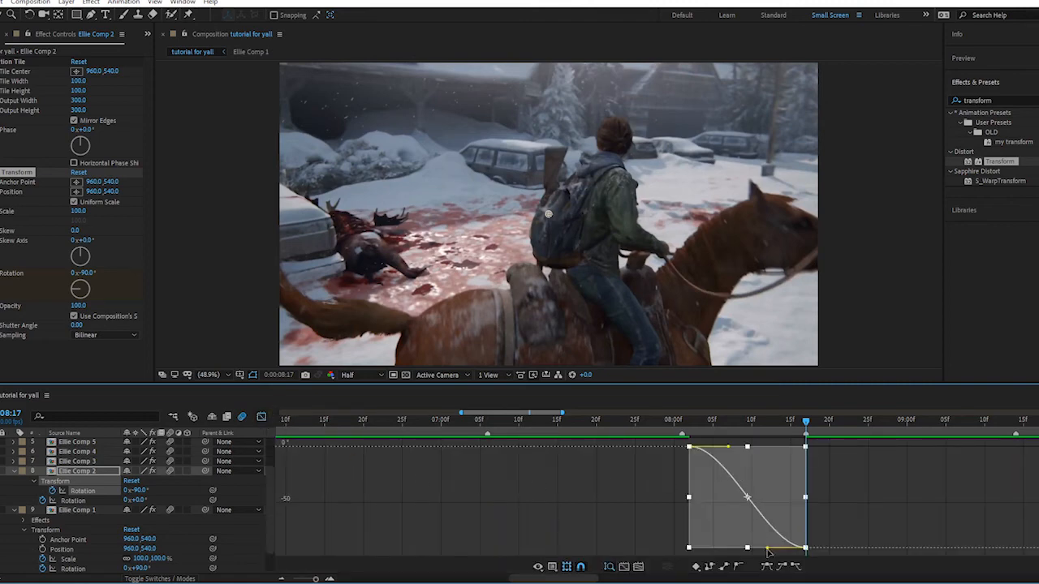
{"action": "left_click_drag", "start_coordinate": [767, 549], "coordinate": [804, 459]}
{"action": "left_click_drag", "start_coordinate": [729, 447], "coordinate": [786, 447]}
Step: Return to the layer view and preview the spins of Ellie Comp 2 from 0:00:08:01
{"action": "key", "text": "j"}
{"action": "left_click", "coordinate": [682, 423]}
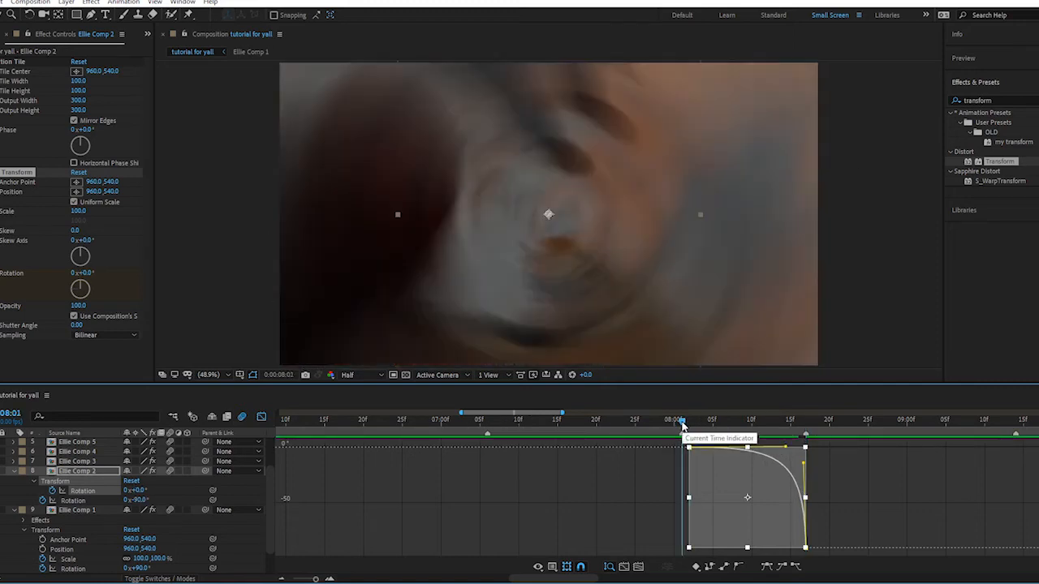
{"action": "left_click", "coordinate": [260, 418]}
{"action": "left_click", "coordinate": [718, 480]}
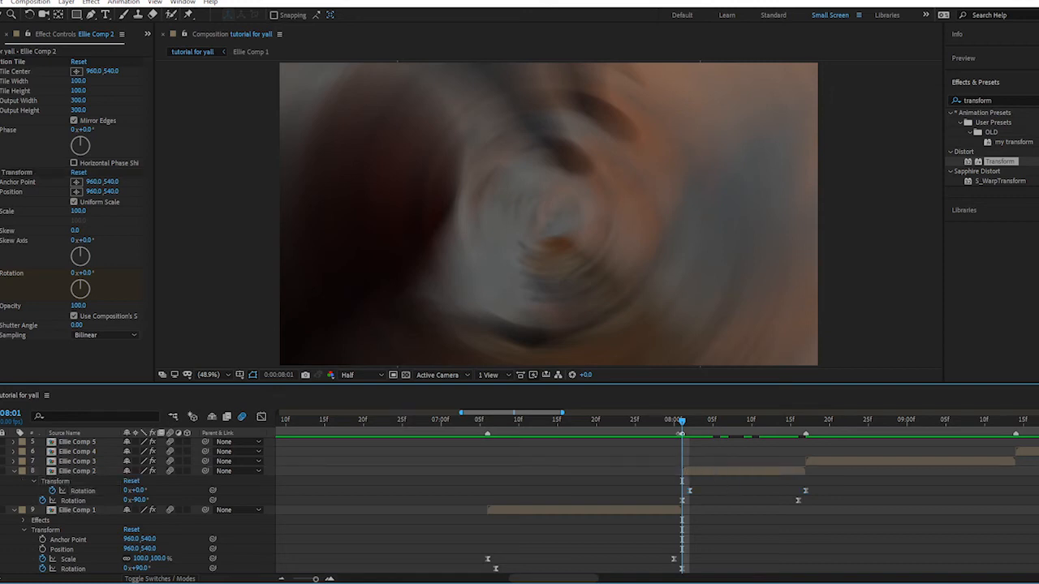
{"action": "left_click", "coordinate": [709, 471]}
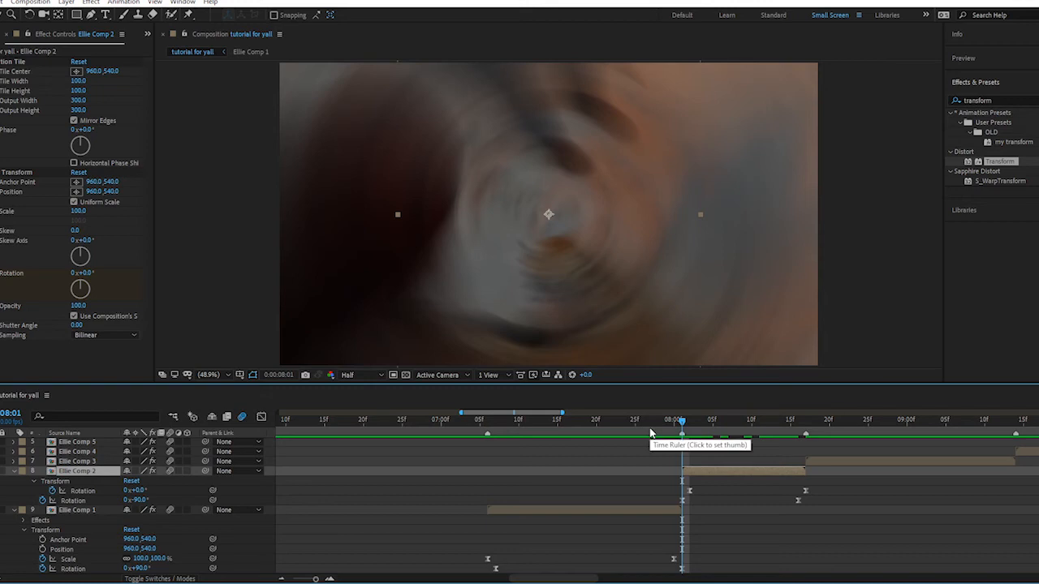
{"action": "key", "text": "space"}
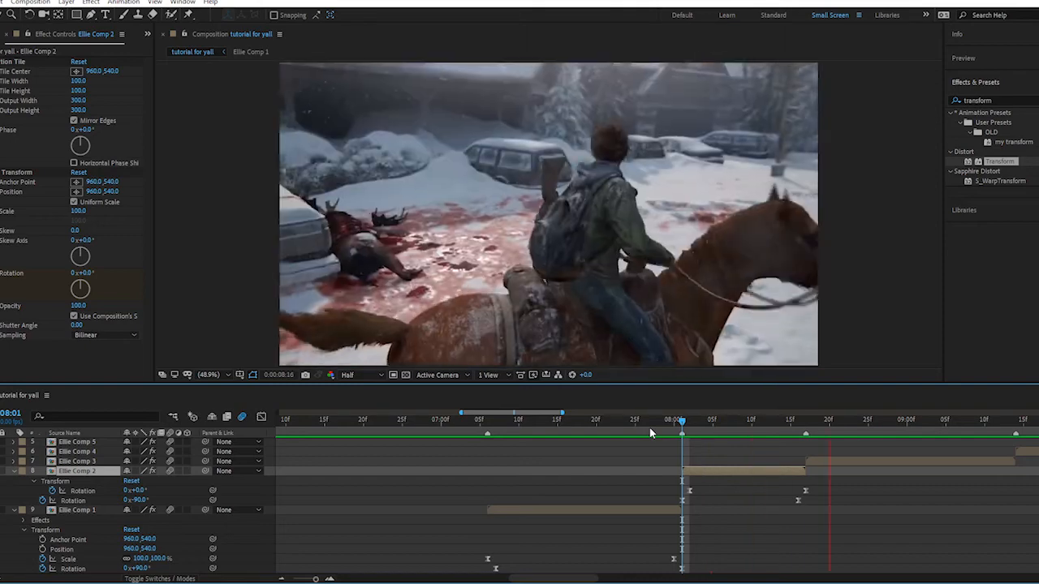
{"action": "key", "text": "space"}
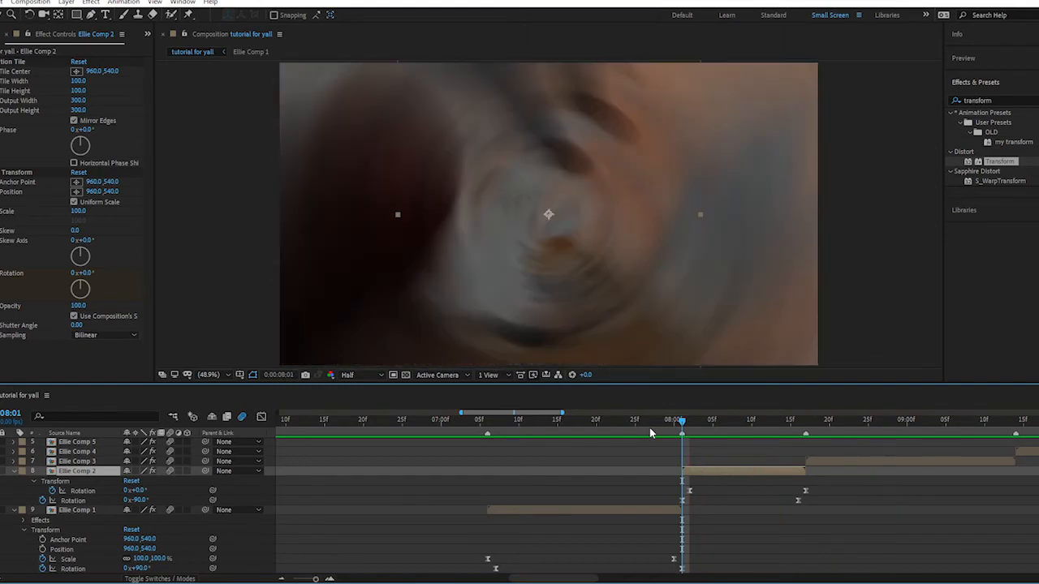
Step: Start a Rotation keyframe on Ellie Comp 3 at 0:00:08:17, the first frame of the clip
{"action": "left_click_drag", "start_coordinate": [683, 420], "coordinate": [809, 437]}
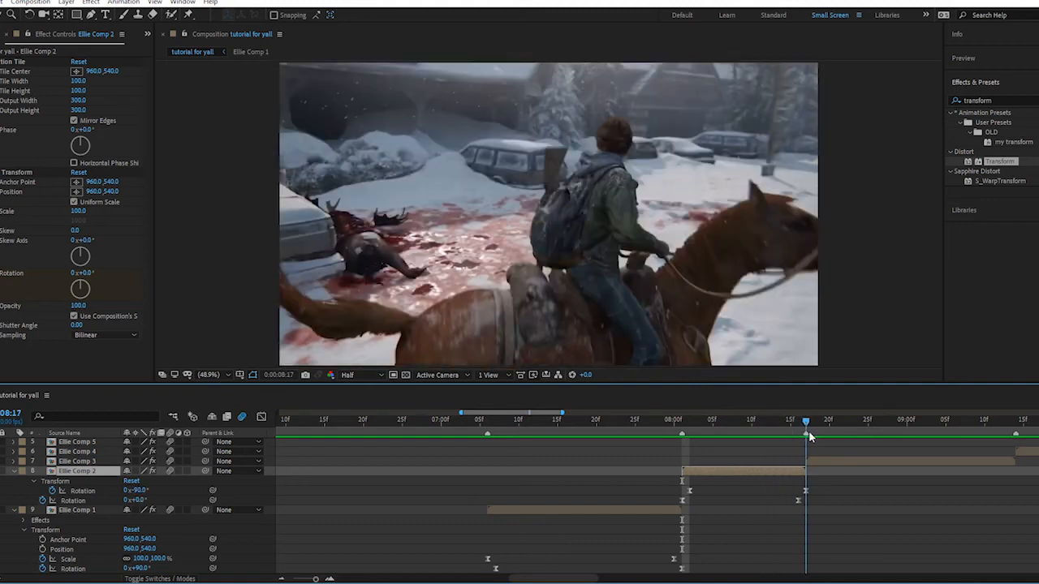
{"action": "left_click", "coordinate": [868, 464]}
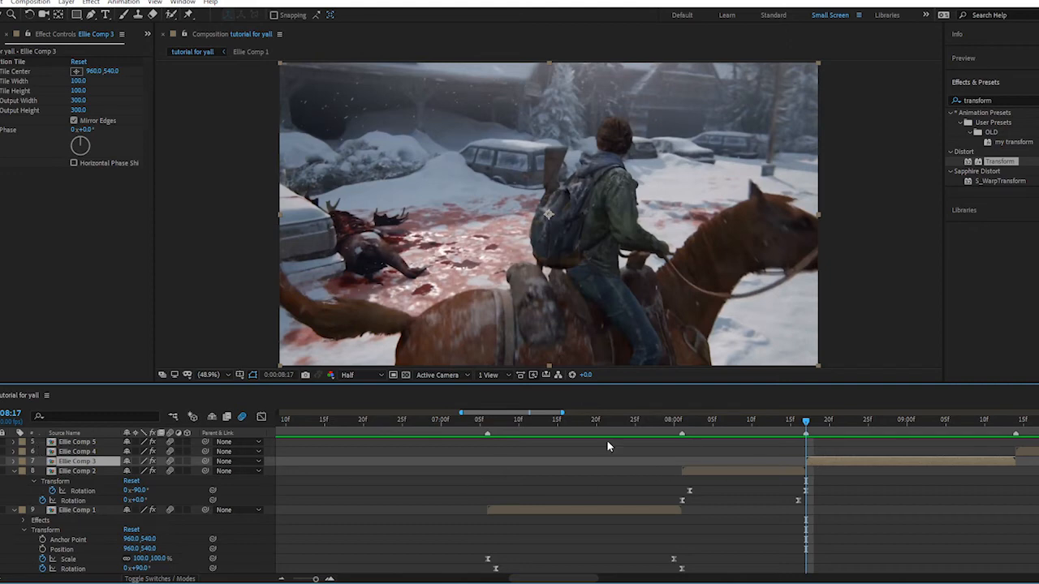
{"action": "left_click", "coordinate": [13, 462]}
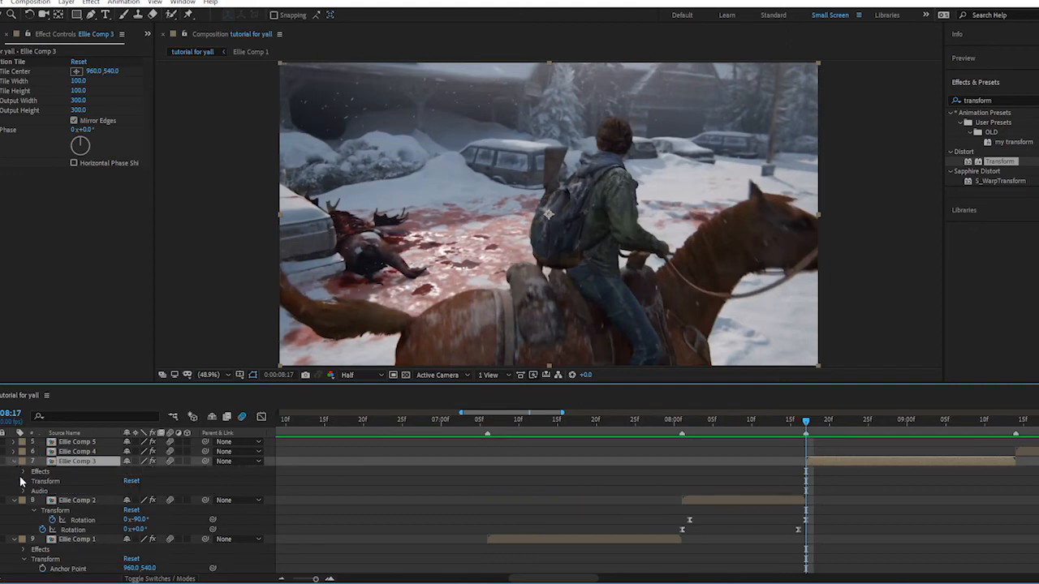
{"action": "left_click", "coordinate": [24, 481]}
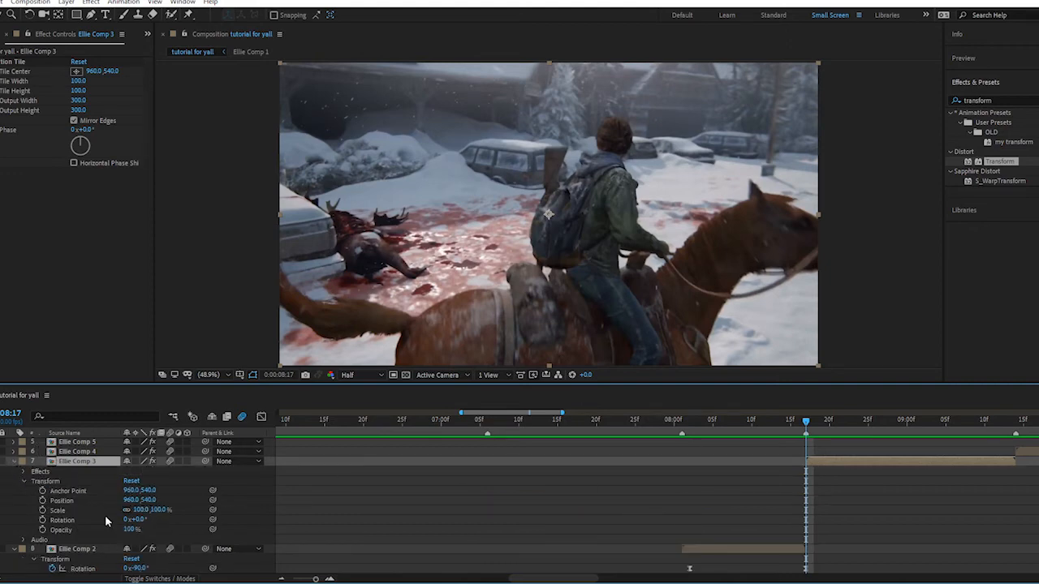
{"action": "left_click", "coordinate": [43, 521]}
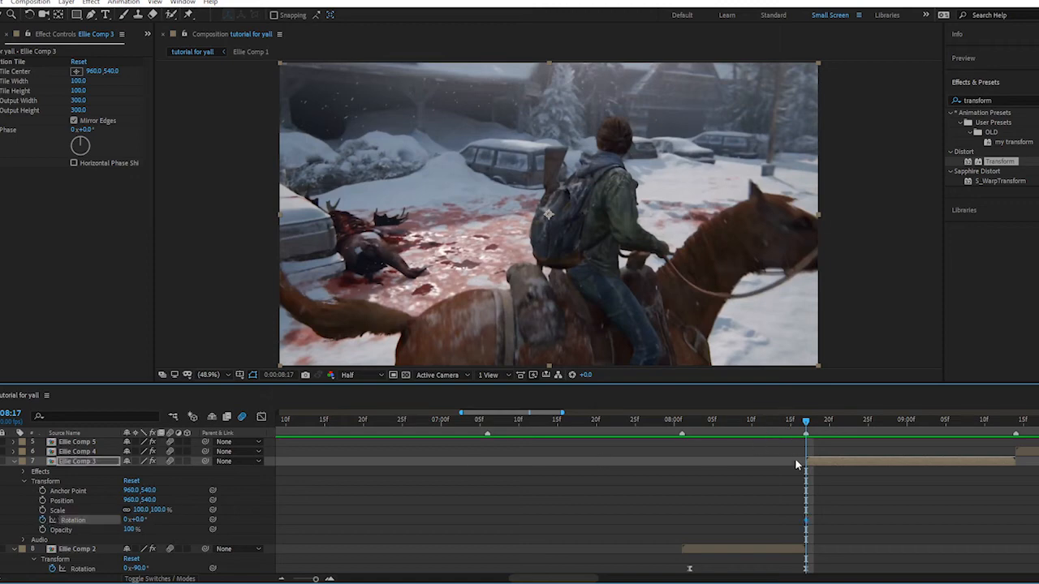
Step: Add a 0° Rotation keyframe to Ellie Comp 3 at 0:00:09:13 and set its starting keyframe to 90°
{"action": "left_click", "coordinate": [1007, 419]}
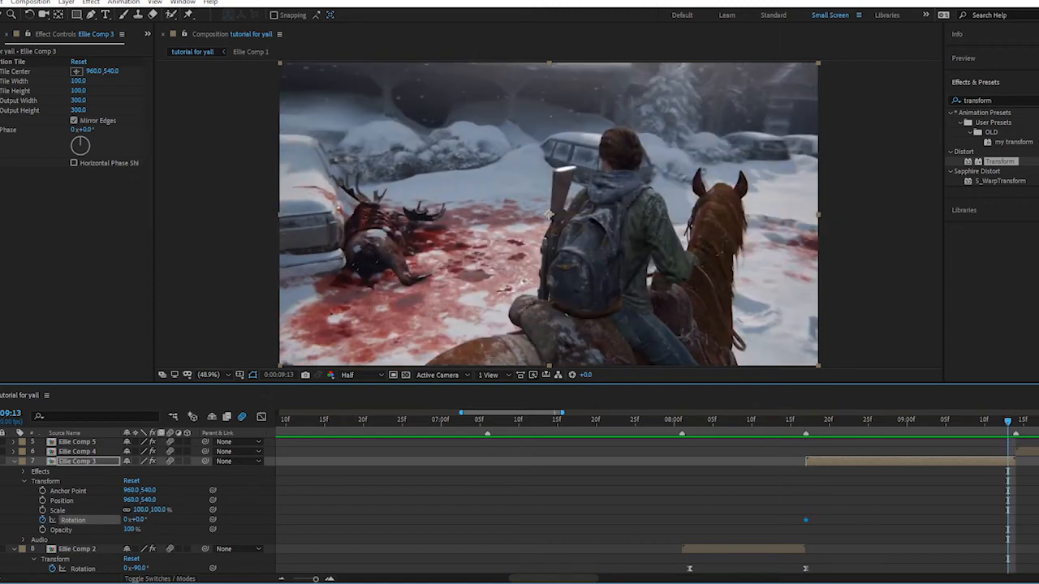
{"action": "double_click", "coordinate": [806, 520]}
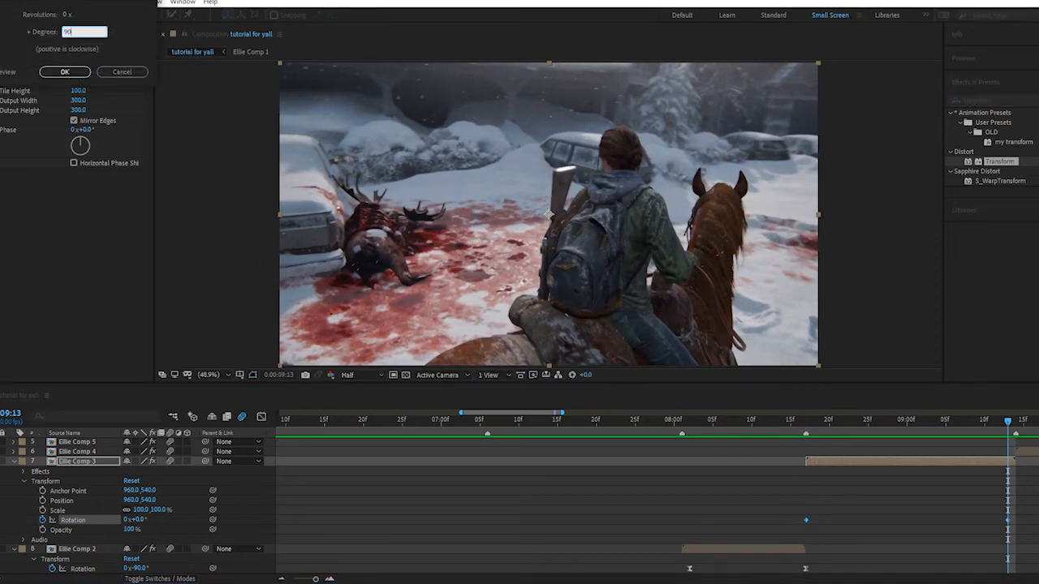
{"action": "key", "text": "Return"}
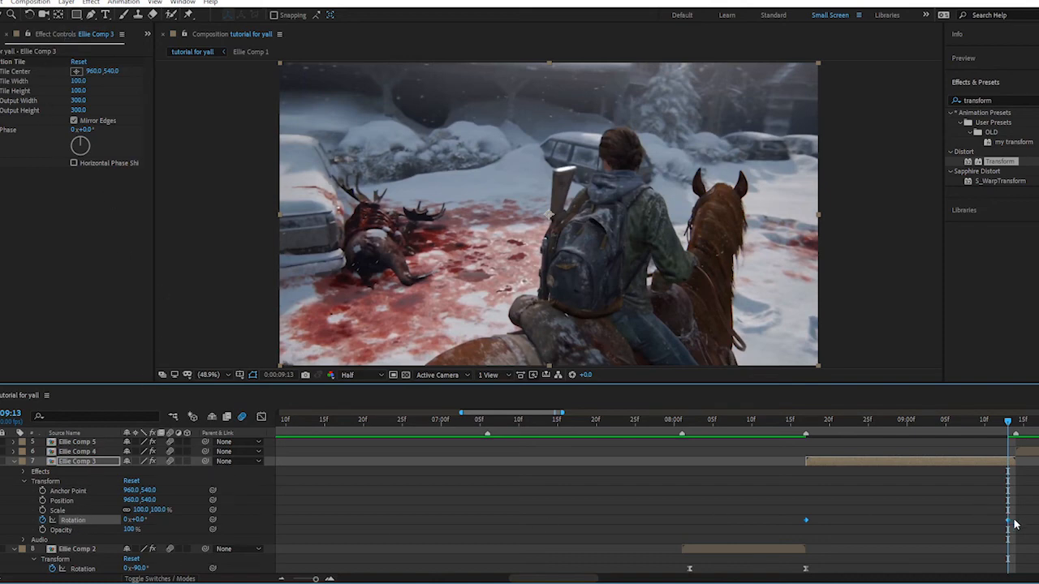
Step: Apply Easy Ease to both Rotation keyframes of Ellie Comp 3
{"action": "left_click_drag", "start_coordinate": [1022, 518], "coordinate": [789, 526]}
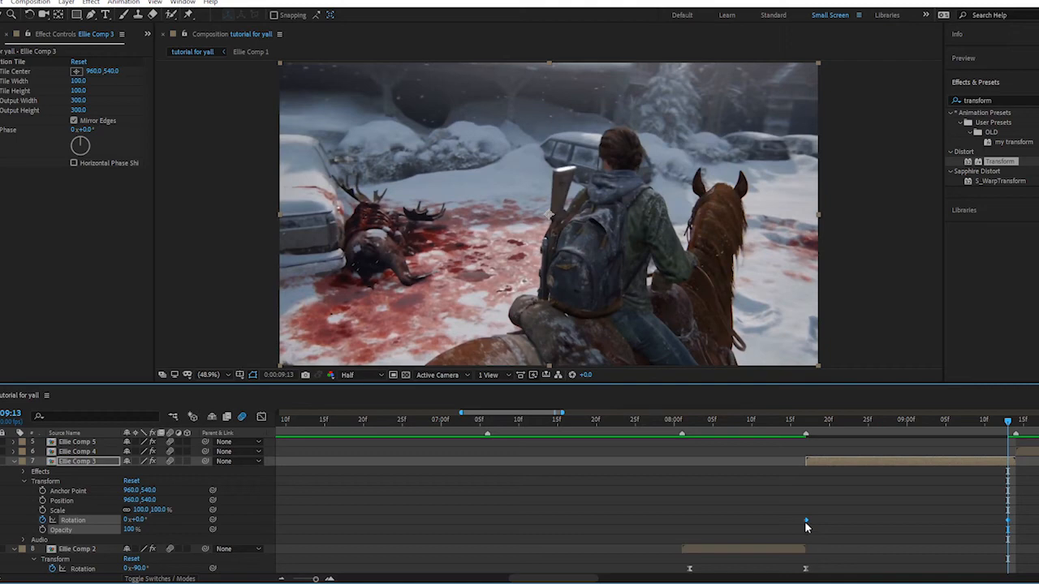
{"action": "right_click", "coordinate": [809, 519]}
{"action": "right_click", "coordinate": [806, 519]}
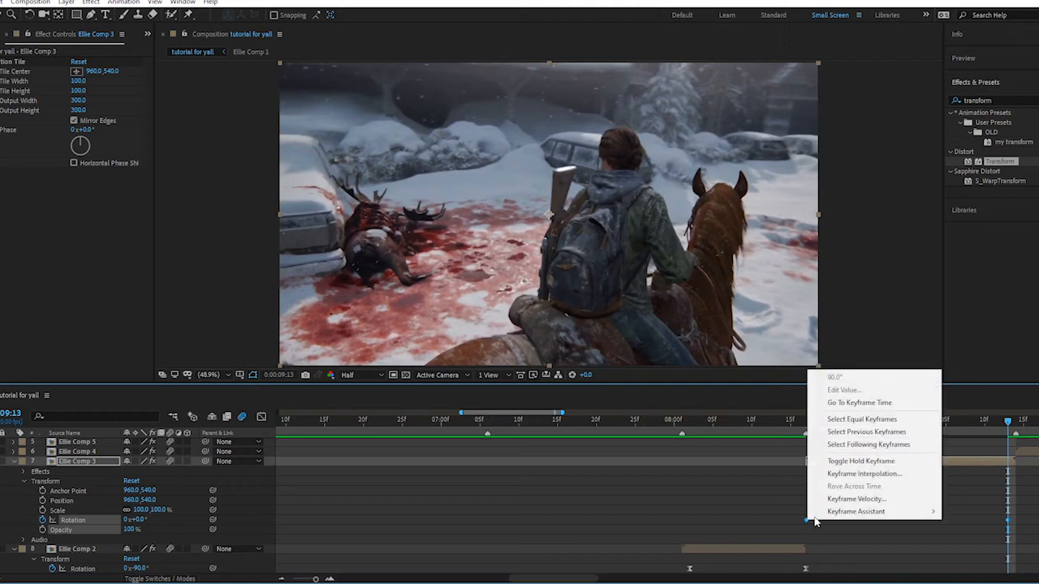
{"action": "mouse_move", "coordinate": [816, 520]}
{"action": "left_click", "coordinate": [650, 436]}
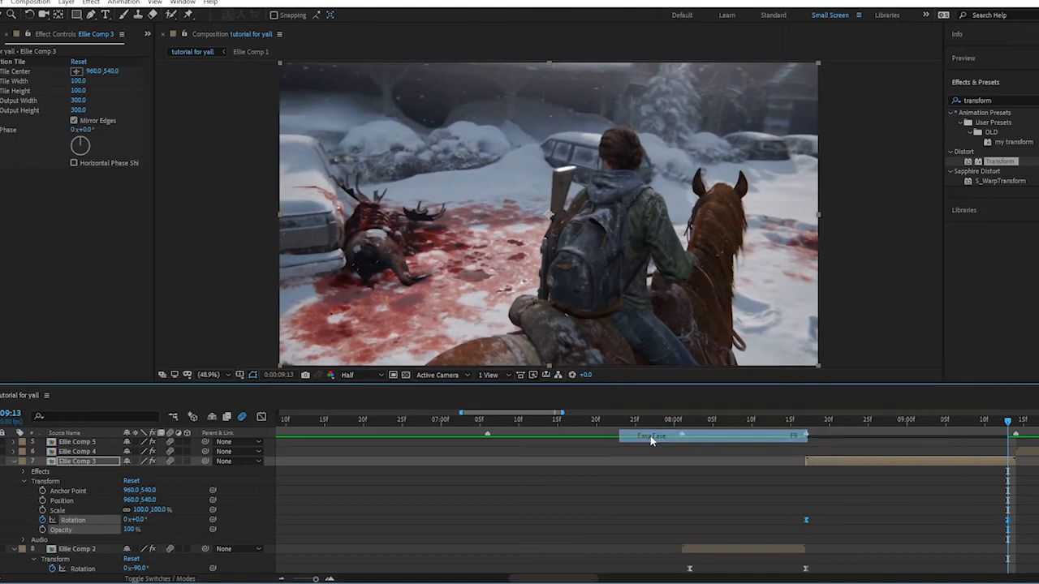
Step: Reshape Ellie Comp 3's Rotation curve in the Graph Editor to a steep start and a long, flat end
{"action": "left_click", "coordinate": [261, 417]}
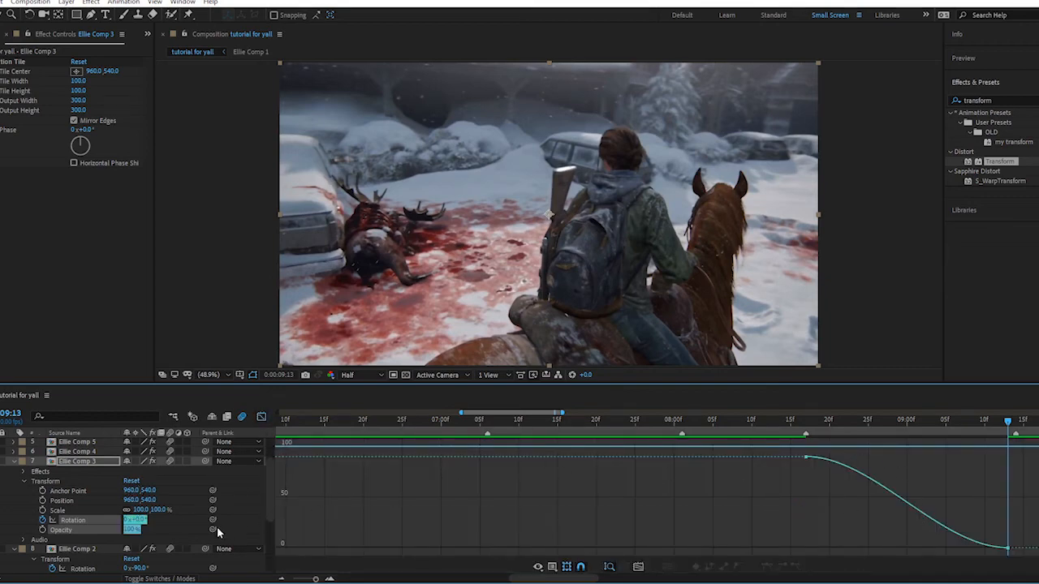
{"action": "left_click", "coordinate": [106, 521]}
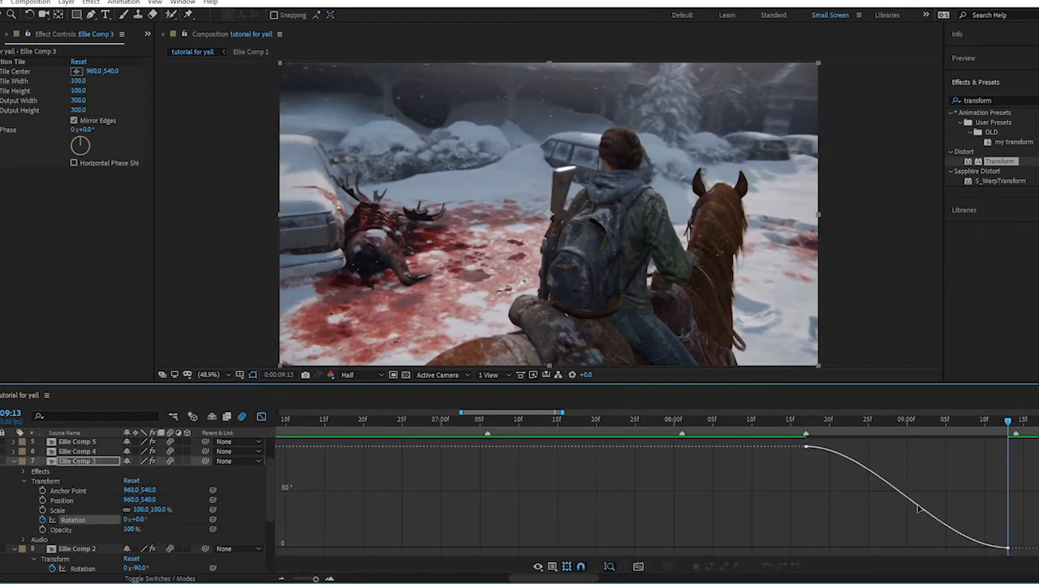
{"action": "left_click", "coordinate": [917, 509]}
{"action": "left_click_drag", "start_coordinate": [874, 448], "coordinate": [784, 540]}
{"action": "left_click_drag", "start_coordinate": [696, 435], "coordinate": [769, 436]}
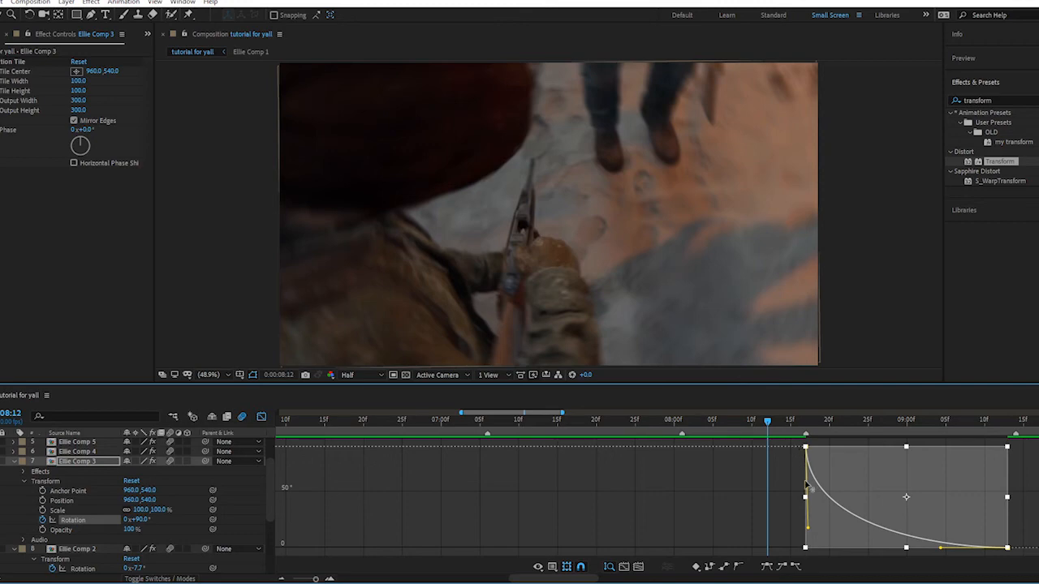
{"action": "left_click_drag", "start_coordinate": [941, 549], "coordinate": [837, 556]}
Step: Return to the layer view and preview the spin transitions from Ellie Comp 1 through Ellie Comp 3
{"action": "left_click_drag", "start_coordinate": [768, 422], "coordinate": [806, 422]}
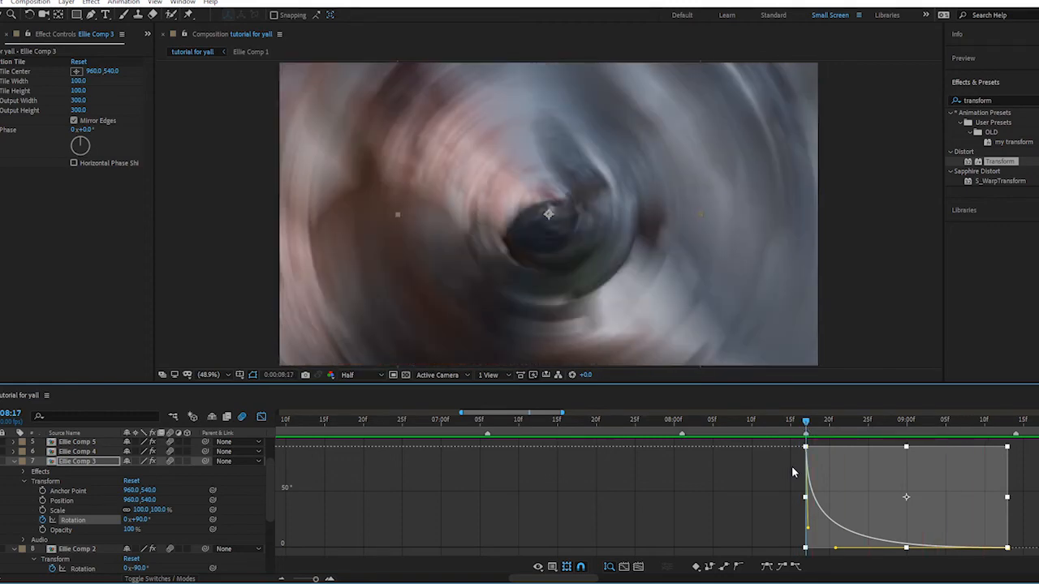
{"action": "key", "text": "shift+F3"}
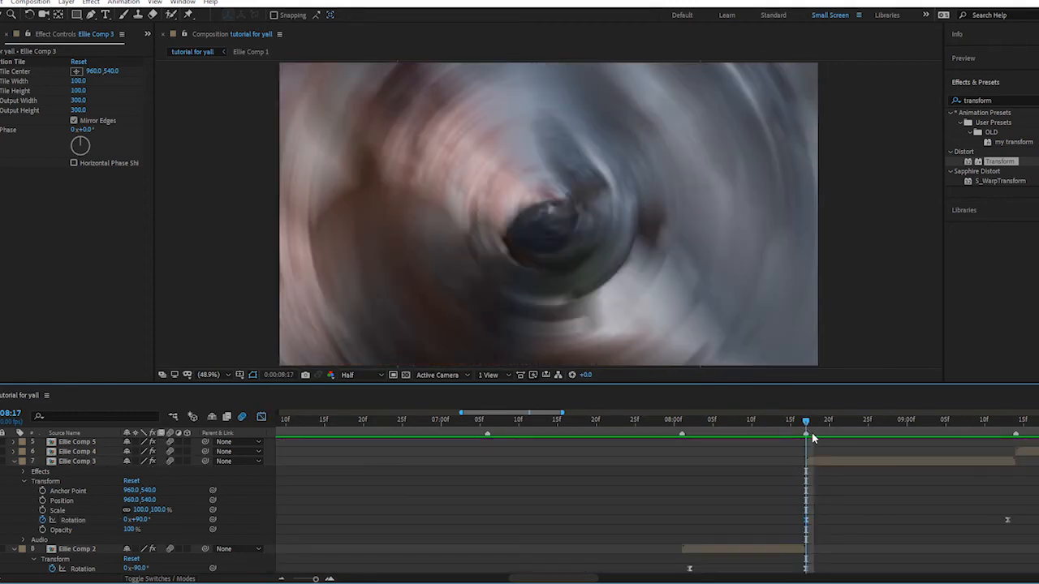
{"action": "left_click_drag", "start_coordinate": [793, 422], "coordinate": [452, 420]}
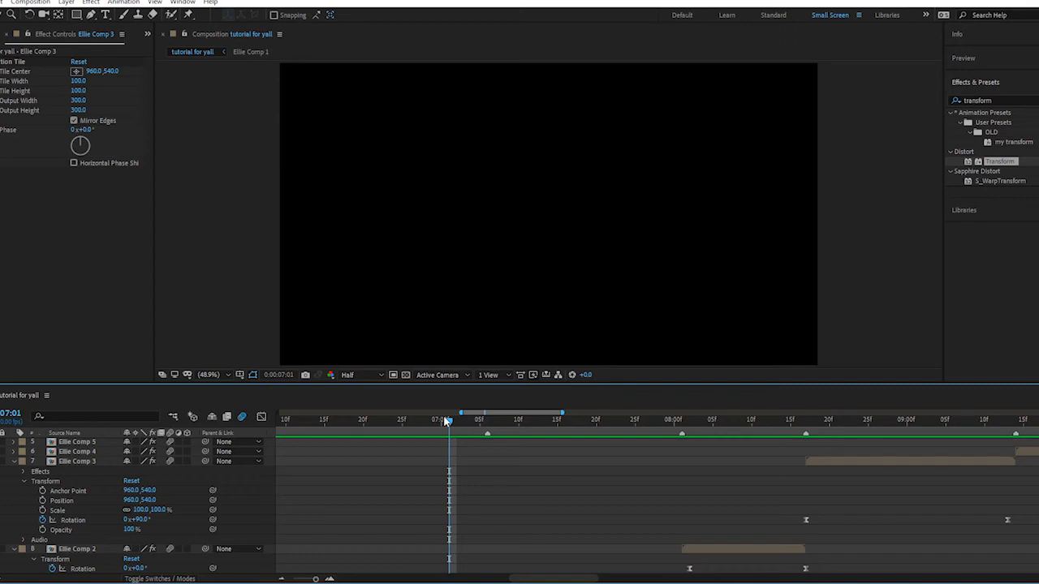
{"action": "left_click_drag", "start_coordinate": [446, 421], "coordinate": [947, 423]}
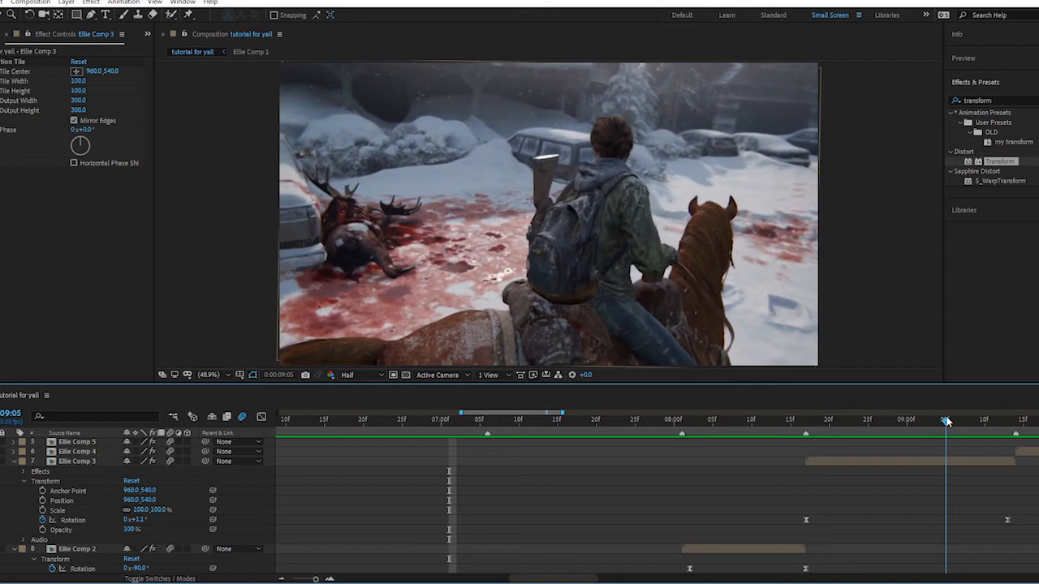
{"action": "left_click_drag", "start_coordinate": [947, 423], "coordinate": [829, 426]}
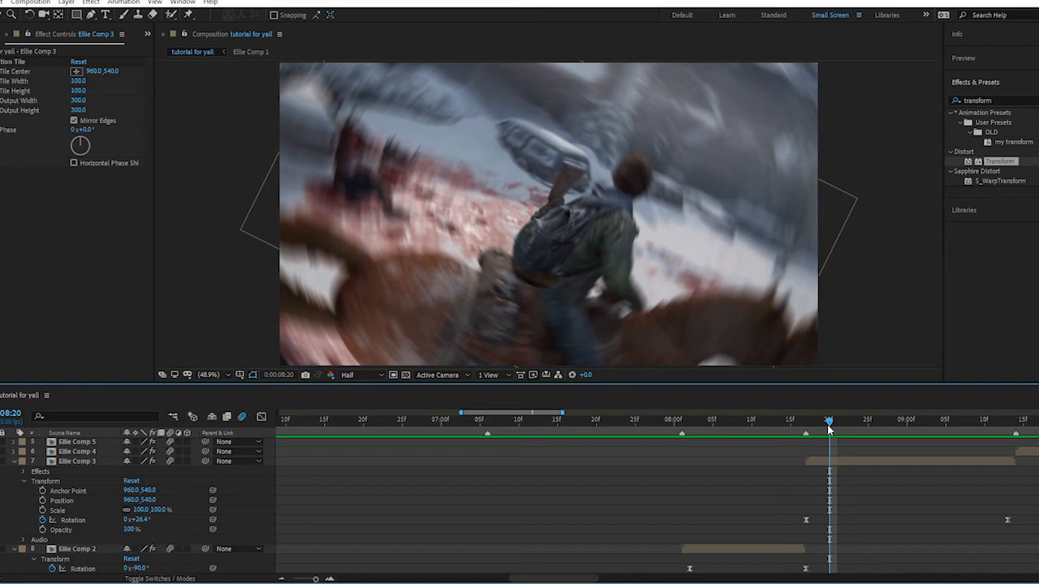
{"action": "right_click", "coordinate": [62, 501]}
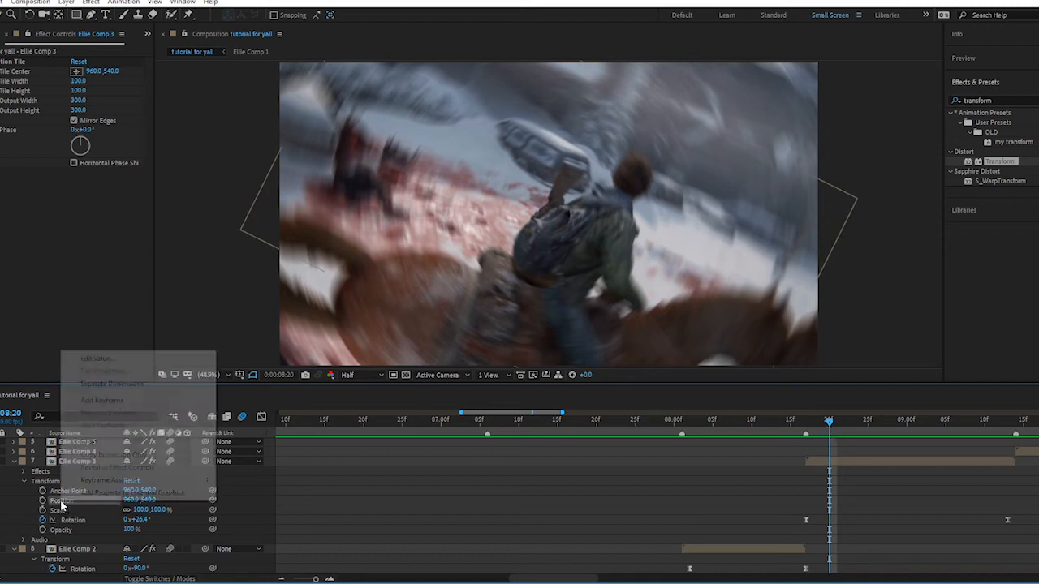
{"action": "left_click", "coordinate": [63, 501]}
{"action": "left_click_drag", "start_coordinate": [130, 500], "coordinate": [145, 483]}
{"action": "key", "text": "ctrl+z"}
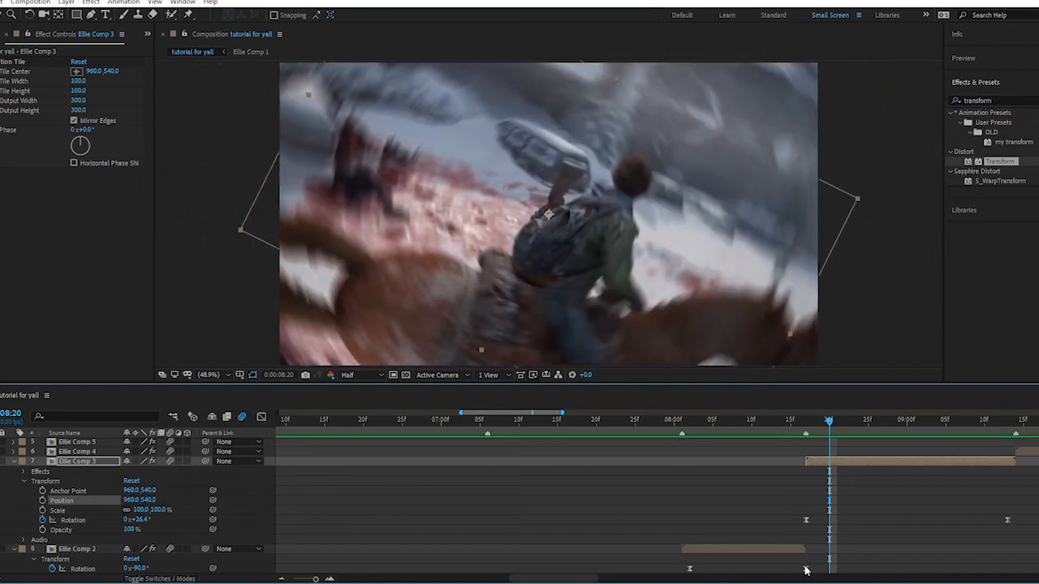
Step: Separate the Position dimensions of Ellie Comp 3 into individual X Position and Y Position properties
{"action": "right_click", "coordinate": [73, 502]}
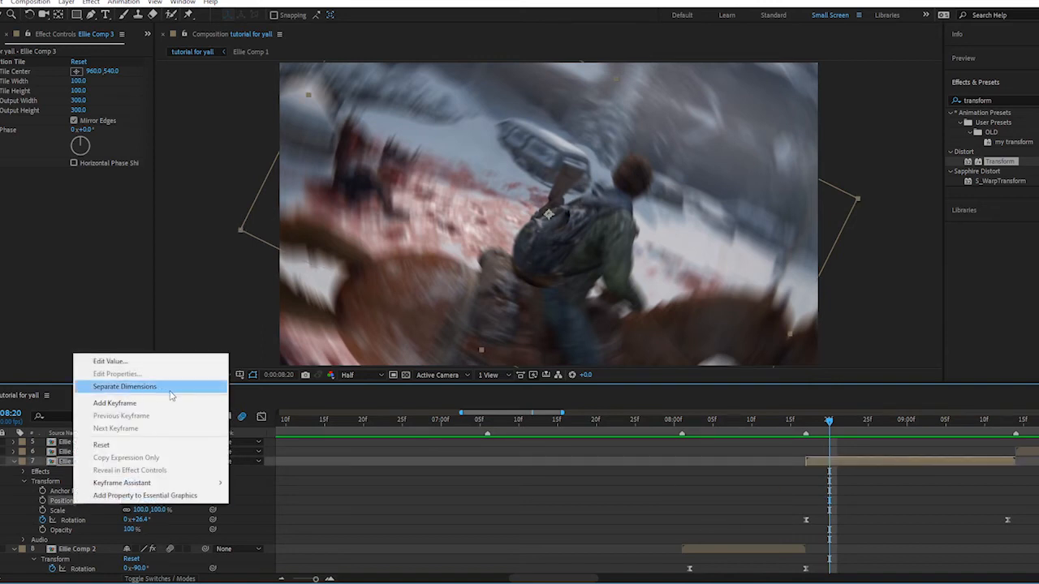
{"action": "left_click", "coordinate": [171, 396]}
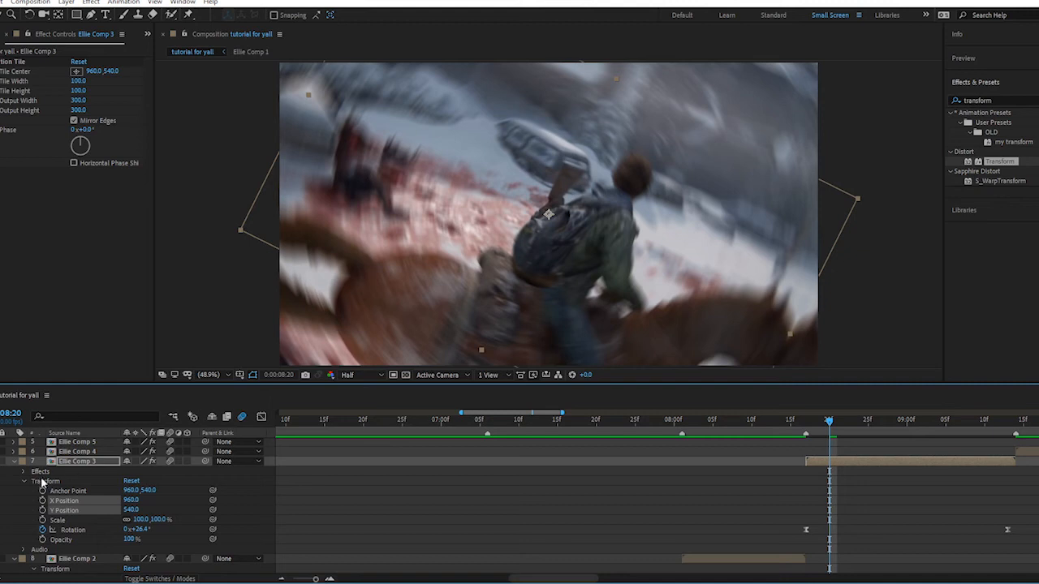
{"action": "left_click", "coordinate": [29, 510]}
{"action": "left_click", "coordinate": [65, 502]}
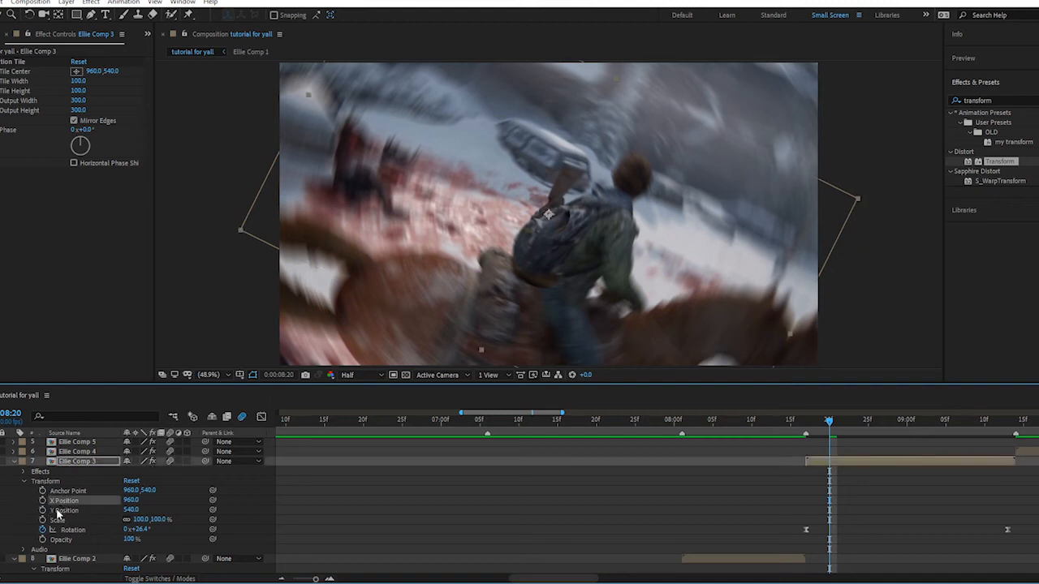
{"action": "left_click", "coordinate": [23, 516]}
{"action": "left_click", "coordinate": [60, 502]}
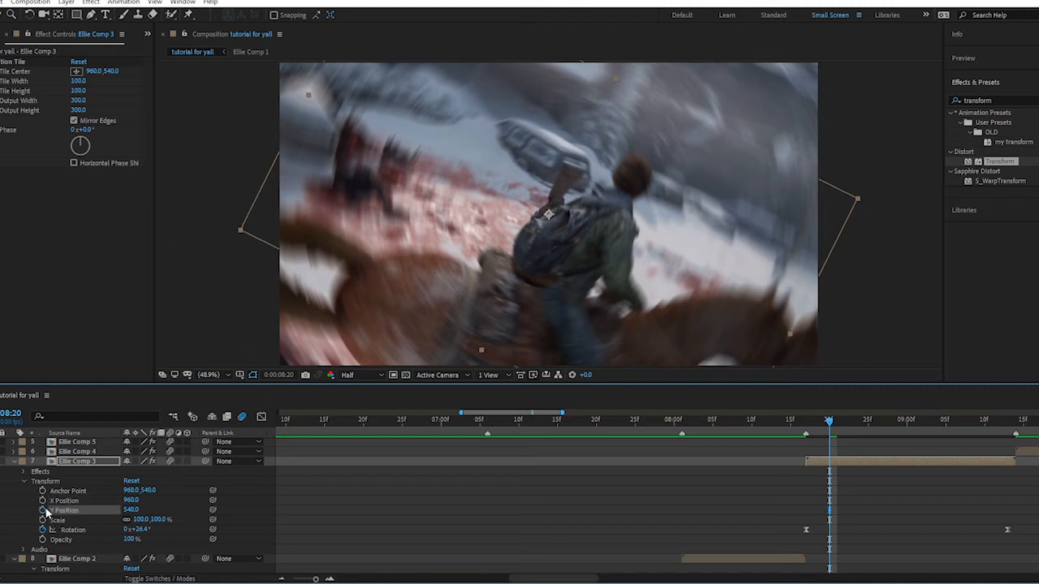
{"action": "left_click", "coordinate": [189, 499]}
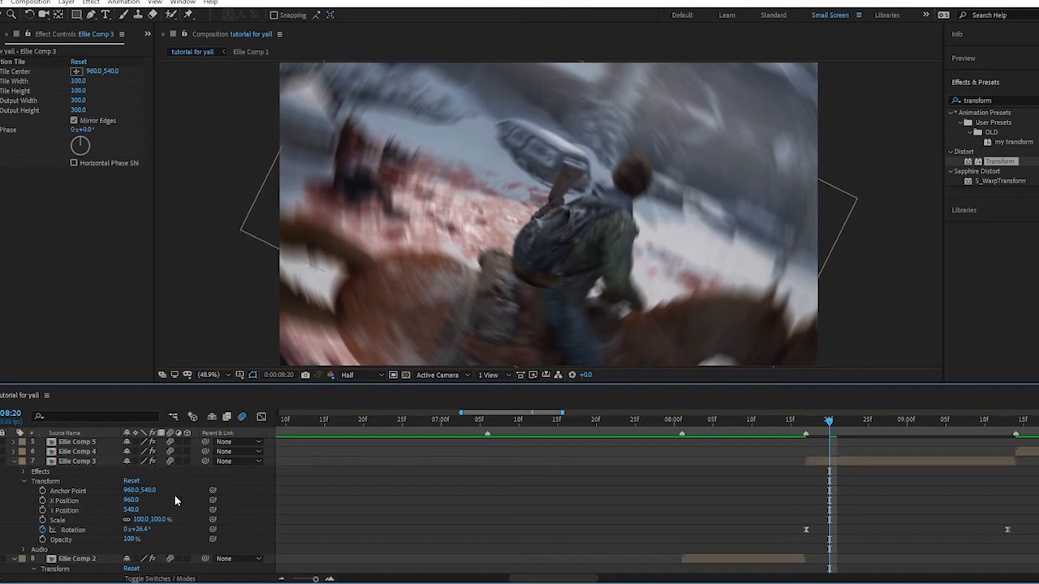
Step: Keyframe Ellie Comp 3's X Position at 960 at 0:00:08:18 and at 1776 at 0:00:09:14
{"action": "left_click_drag", "start_coordinate": [827, 421], "coordinate": [815, 421]}
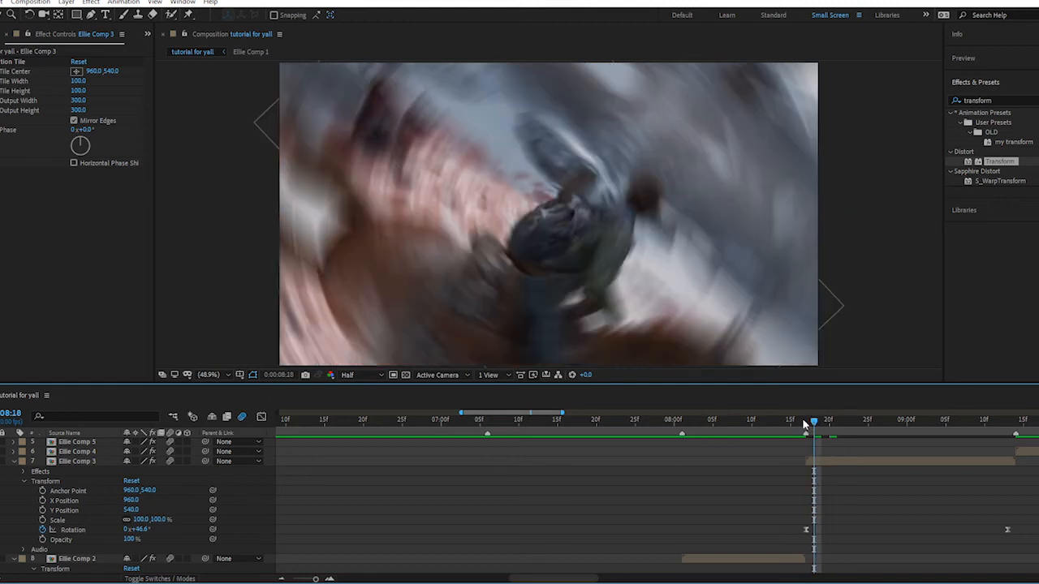
{"action": "left_click", "coordinate": [43, 501]}
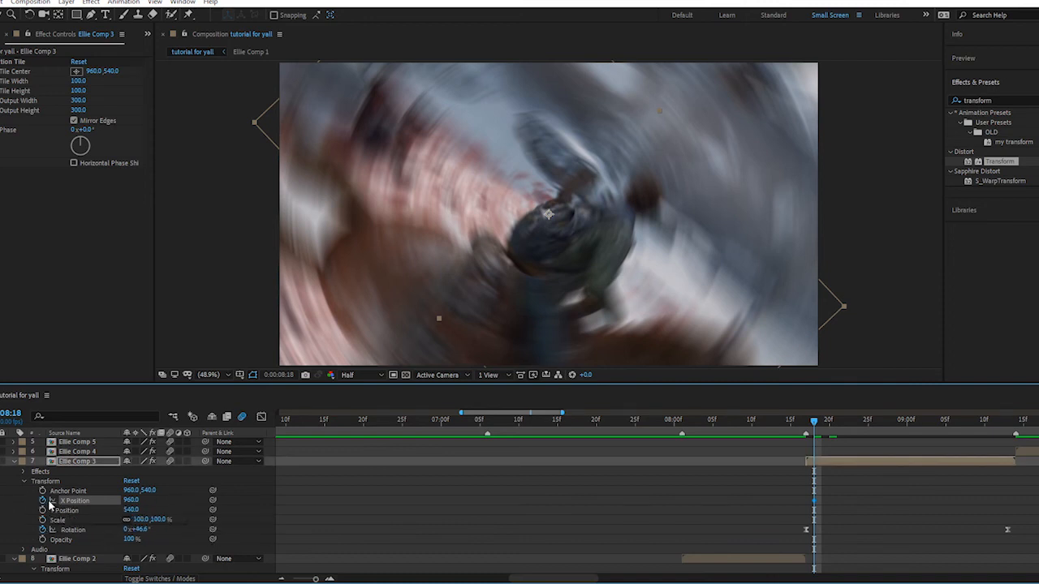
{"action": "left_click", "coordinate": [1018, 424]}
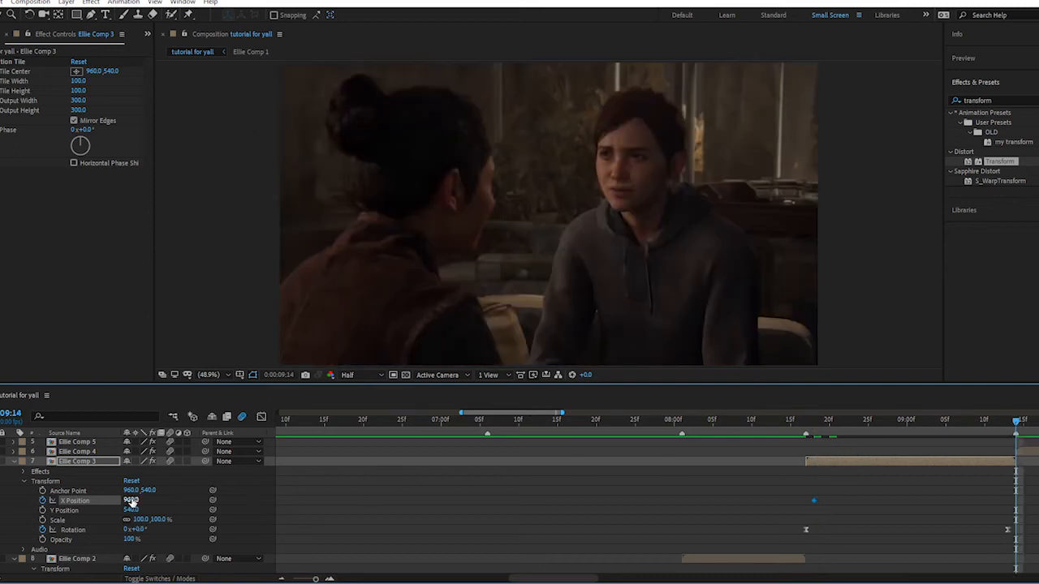
{"action": "left_click_drag", "start_coordinate": [132, 501], "coordinate": [638, 487]}
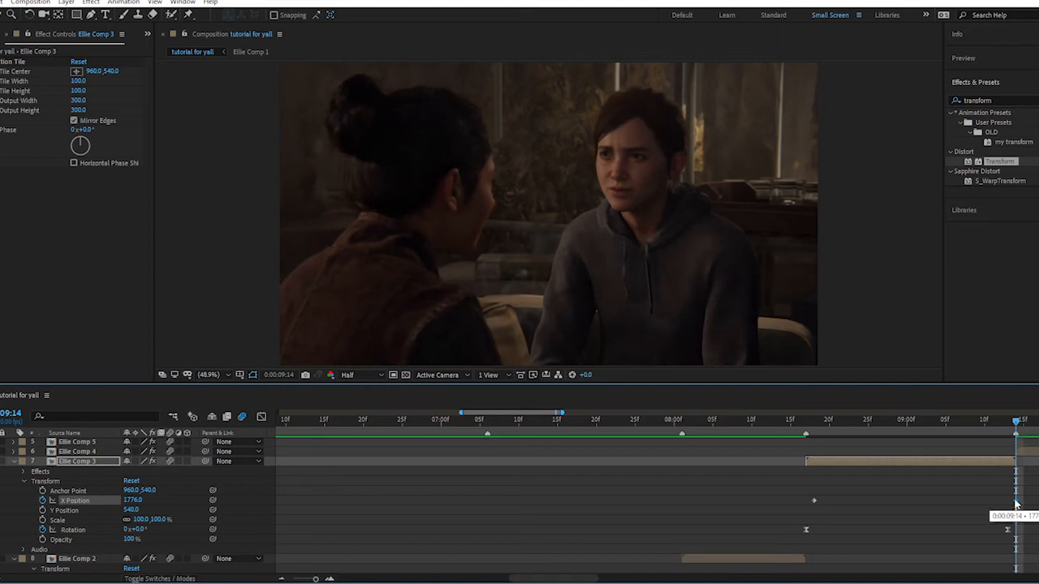
Step: Move the ending X Position keyframe of Ellie Comp 3 to 0:00:09:13 and set its value to 1916
{"action": "left_click", "coordinate": [1011, 504]}
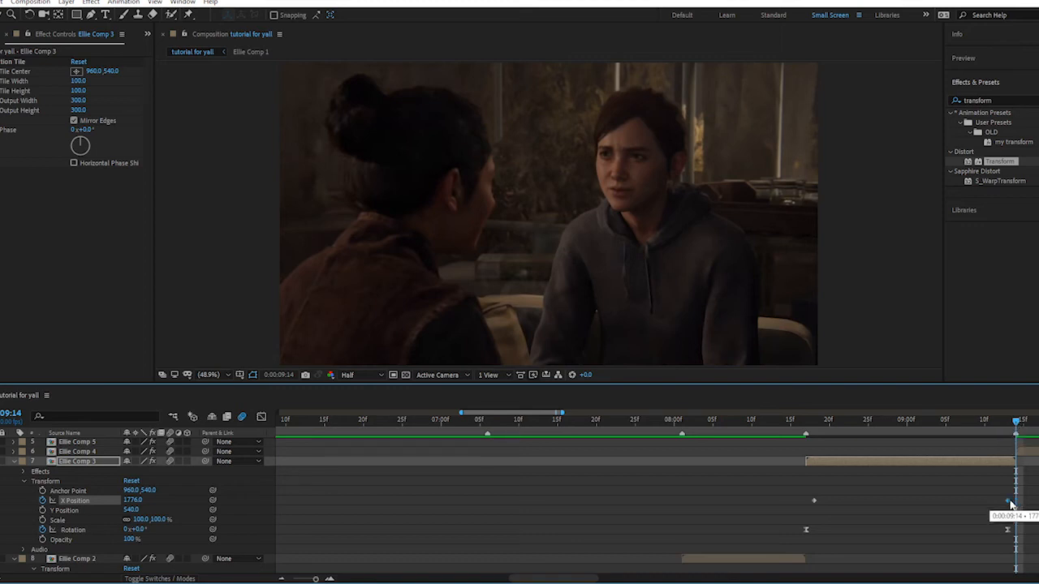
{"action": "left_click", "coordinate": [1008, 422]}
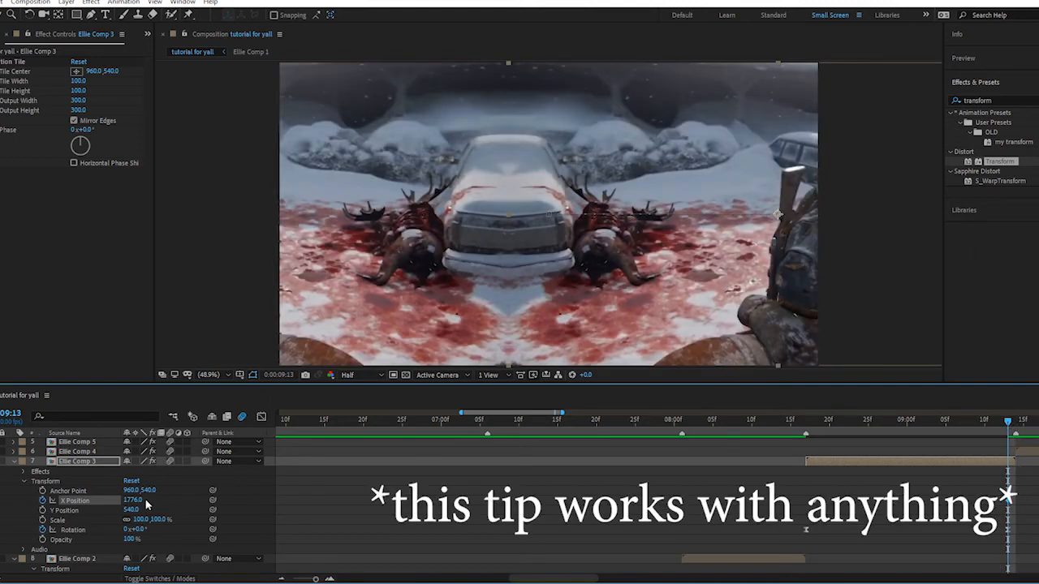
{"action": "left_click_drag", "start_coordinate": [126, 501], "coordinate": [266, 497]}
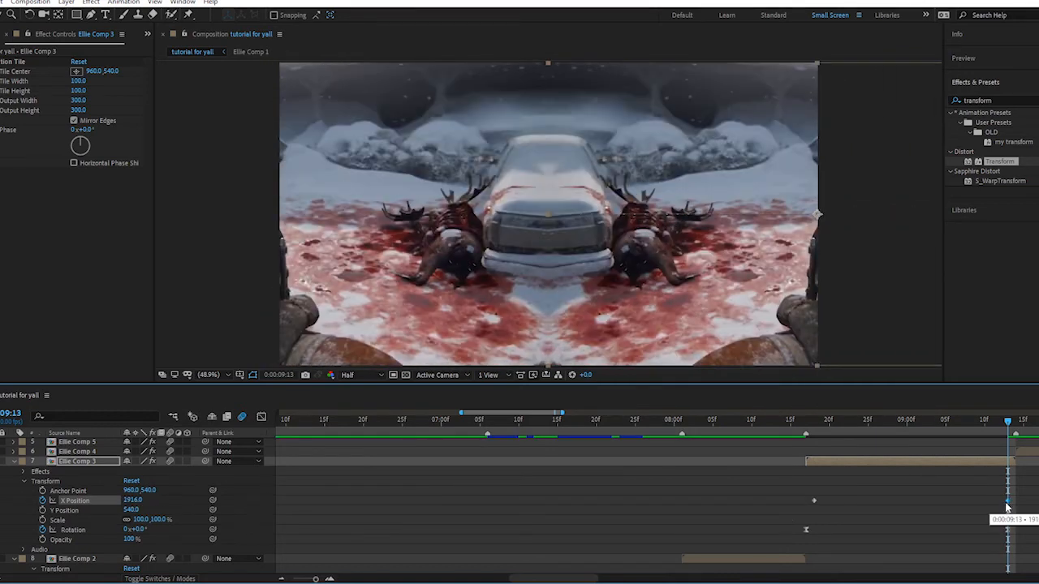
Step: Move the ending X Position keyframe back to 0:00:09:14 and apply Easy Ease to both X Position keyframes
{"action": "left_click_drag", "start_coordinate": [1008, 504], "coordinate": [1016, 501]}
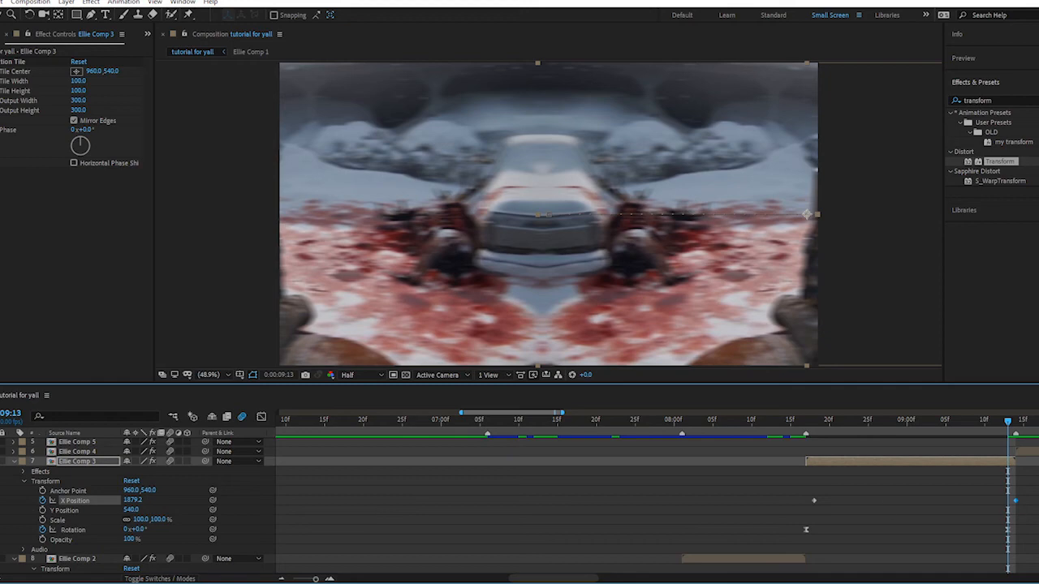
{"action": "left_click_drag", "start_coordinate": [1033, 496], "coordinate": [784, 503]}
{"action": "key", "text": "F9"}
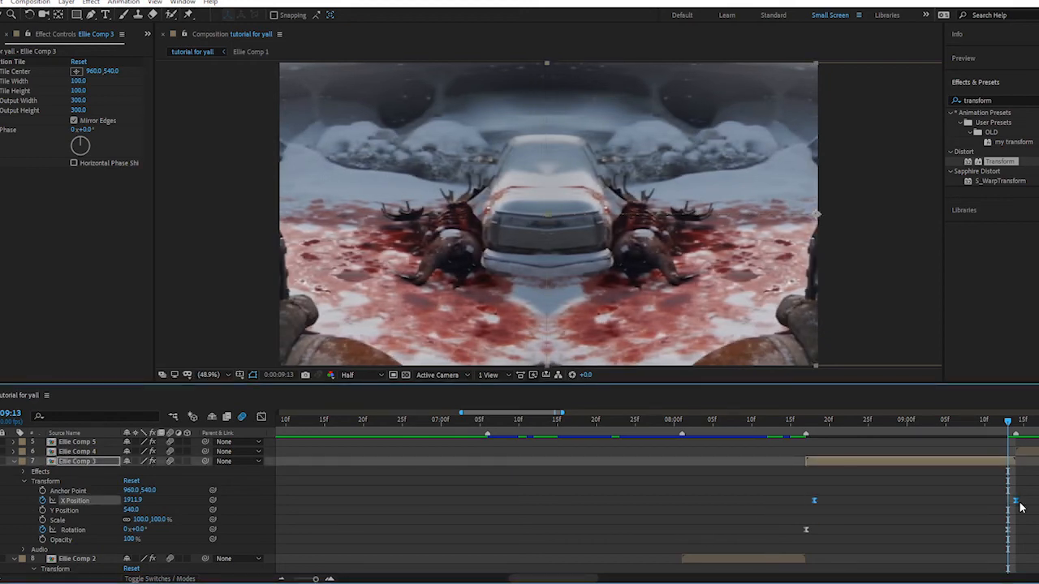
Step: Reshape Ellie Comp 3's X Position curve to start flat and rise steeply into the last keyframe, and preview the slide
{"action": "key", "text": "shift+F3"}
{"action": "left_click", "coordinate": [887, 512]}
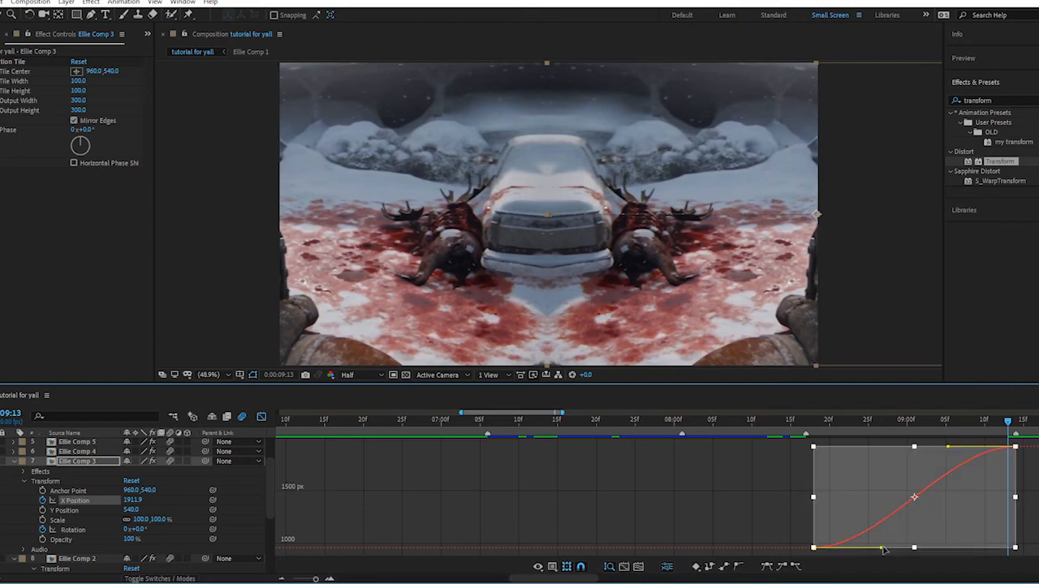
{"action": "left_click_drag", "start_coordinate": [947, 449], "coordinate": [1014, 526]}
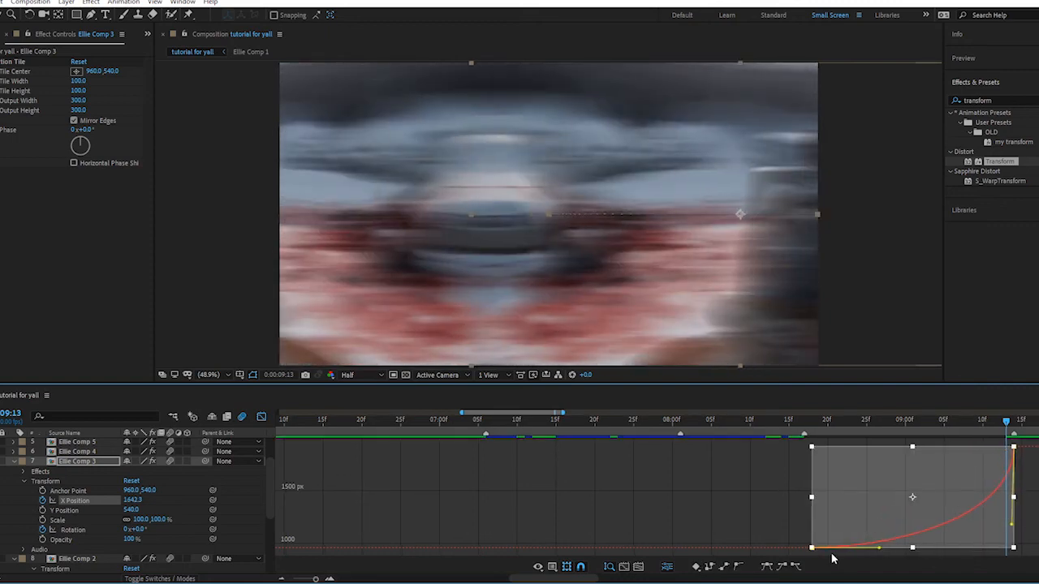
{"action": "left_click_drag", "start_coordinate": [879, 549], "coordinate": [985, 549]}
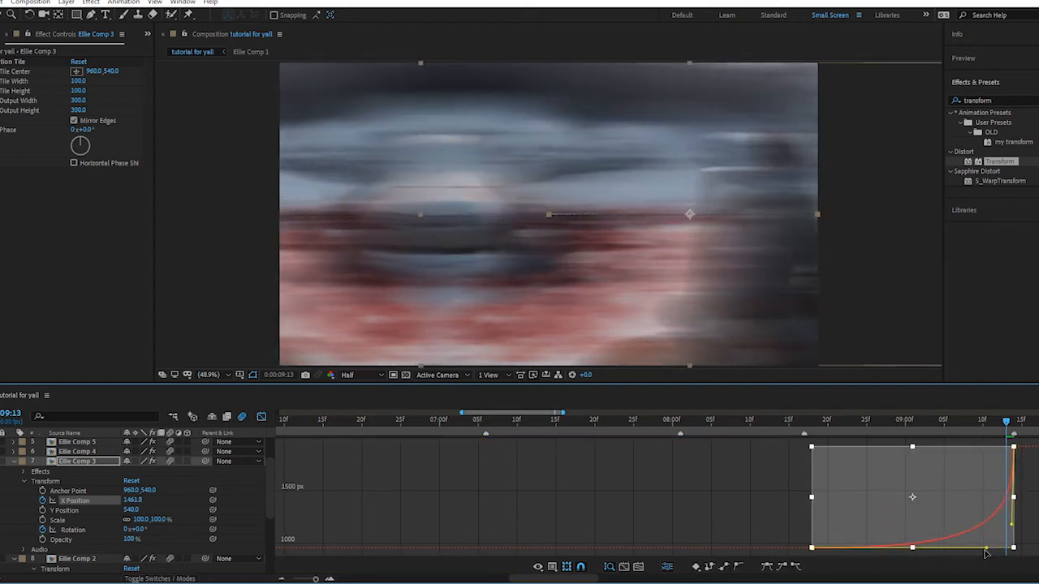
{"action": "left_click", "coordinate": [776, 419]}
{"action": "key", "text": "space"}
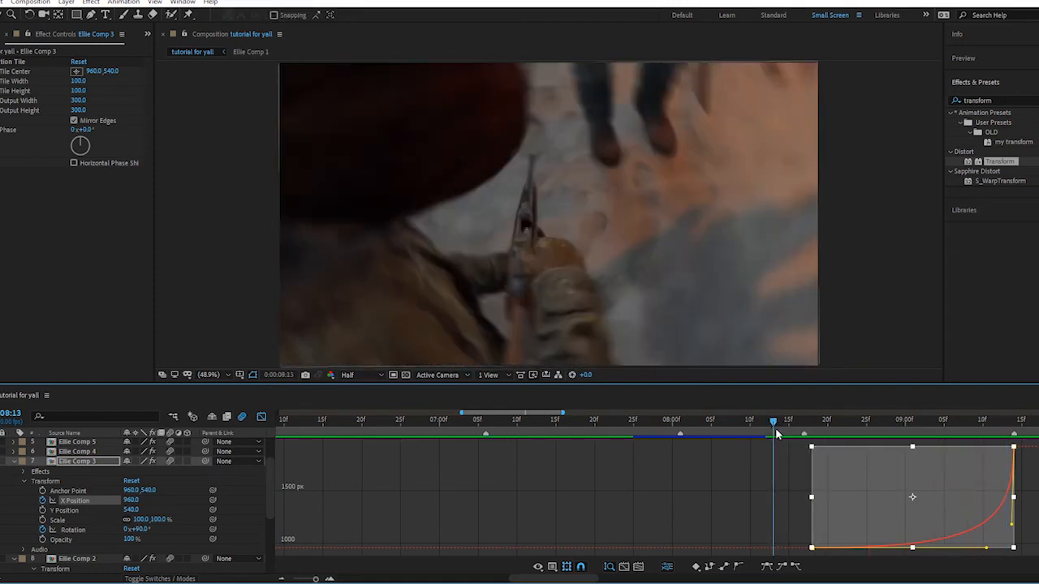
{"action": "left_click_drag", "start_coordinate": [776, 422], "coordinate": [1005, 422]}
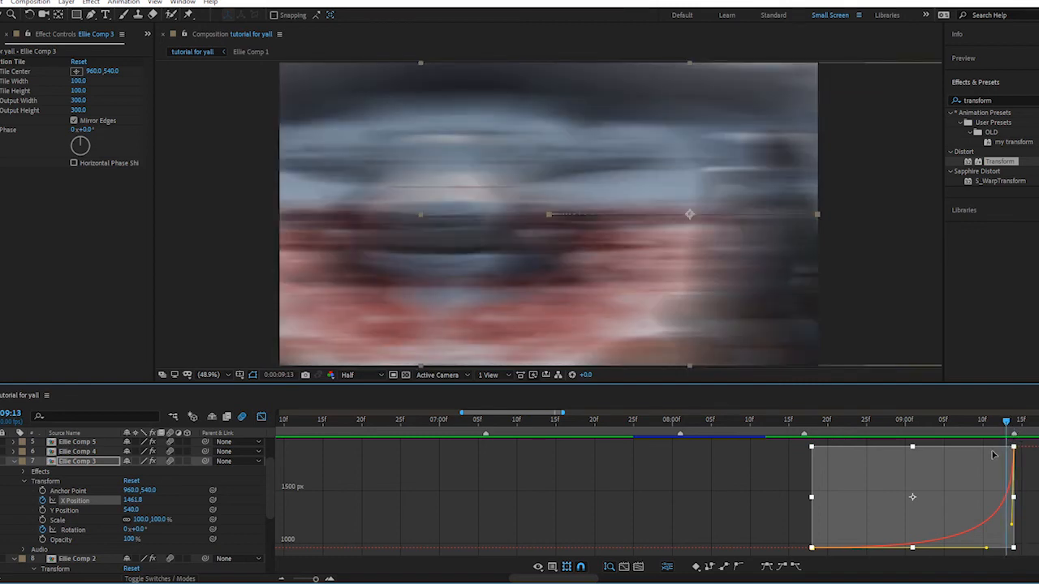
Step: Try both Ellie Comp 3 X Position keyframes one frame earlier, at 0:00:08:17 and 0:00:09:13, and preview the slide
{"action": "key", "text": "shift+F3"}
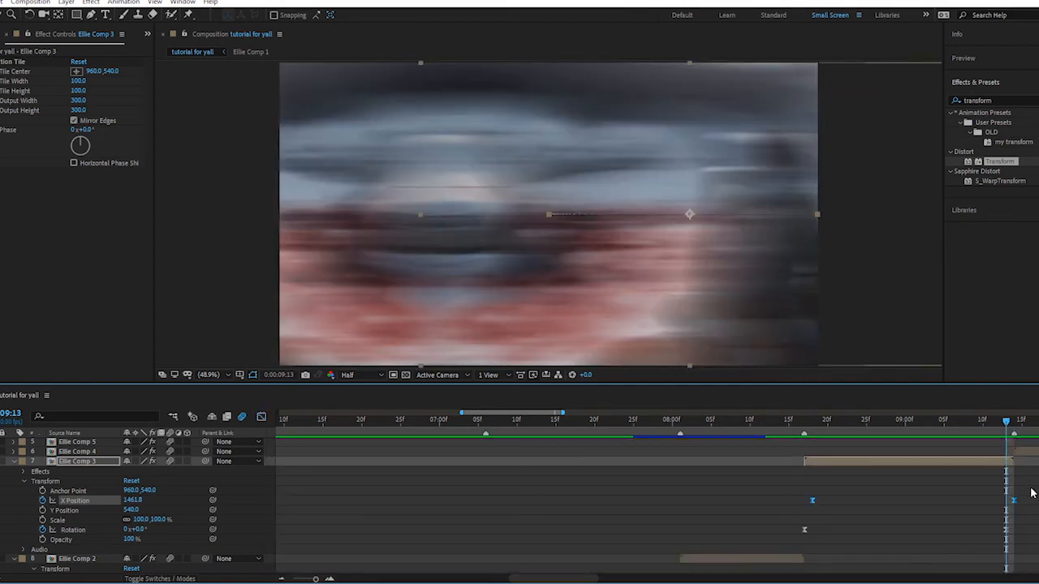
{"action": "left_click_drag", "start_coordinate": [1015, 501], "coordinate": [1007, 504]}
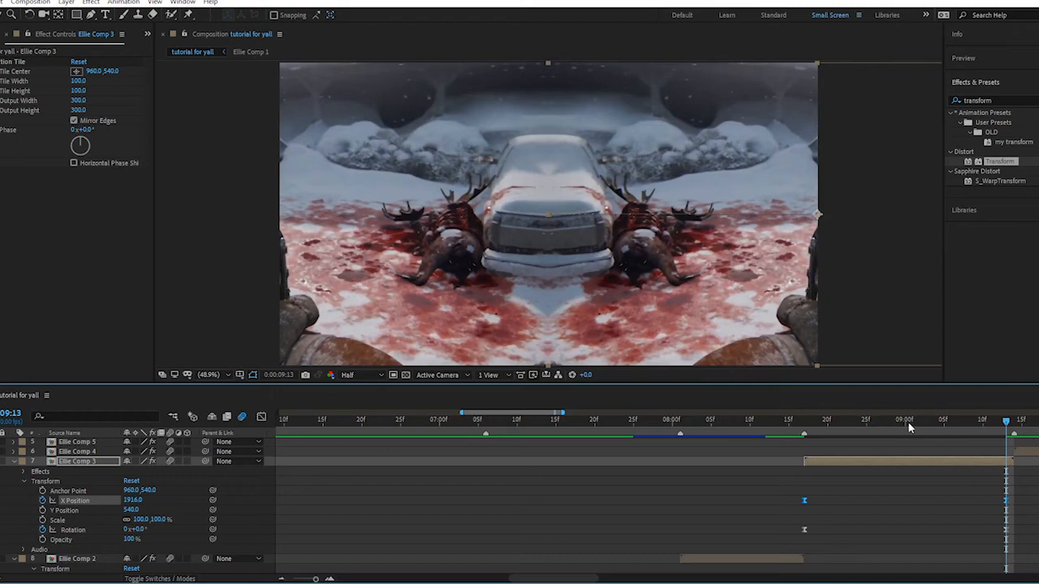
{"action": "left_click_drag", "start_coordinate": [907, 423], "coordinate": [810, 423]}
{"action": "key", "text": "space"}
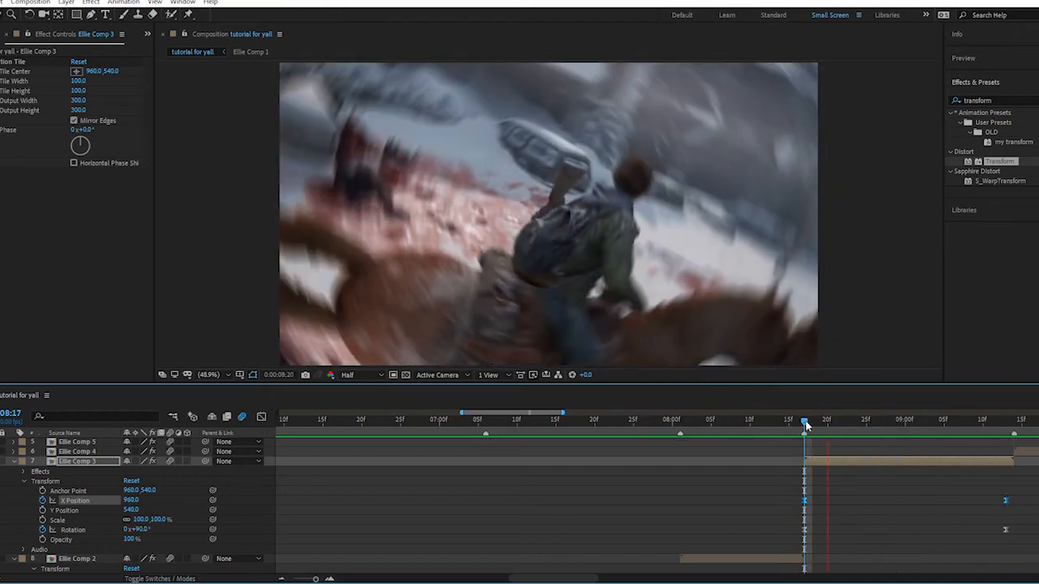
{"action": "key", "text": "space"}
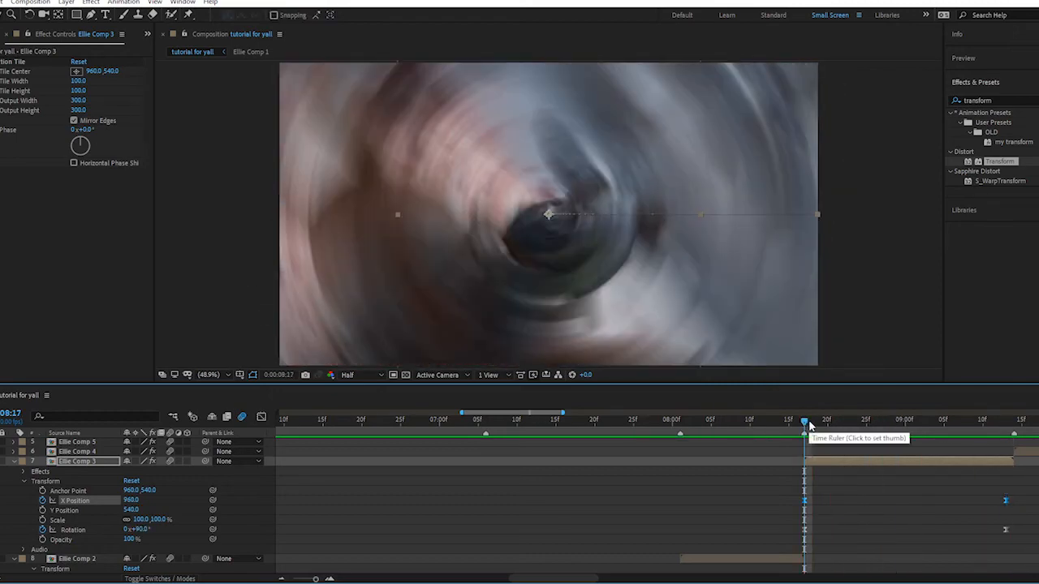
{"action": "key", "text": "space"}
{"action": "key", "text": "space"}
{"action": "left_click", "coordinate": [1013, 425]}
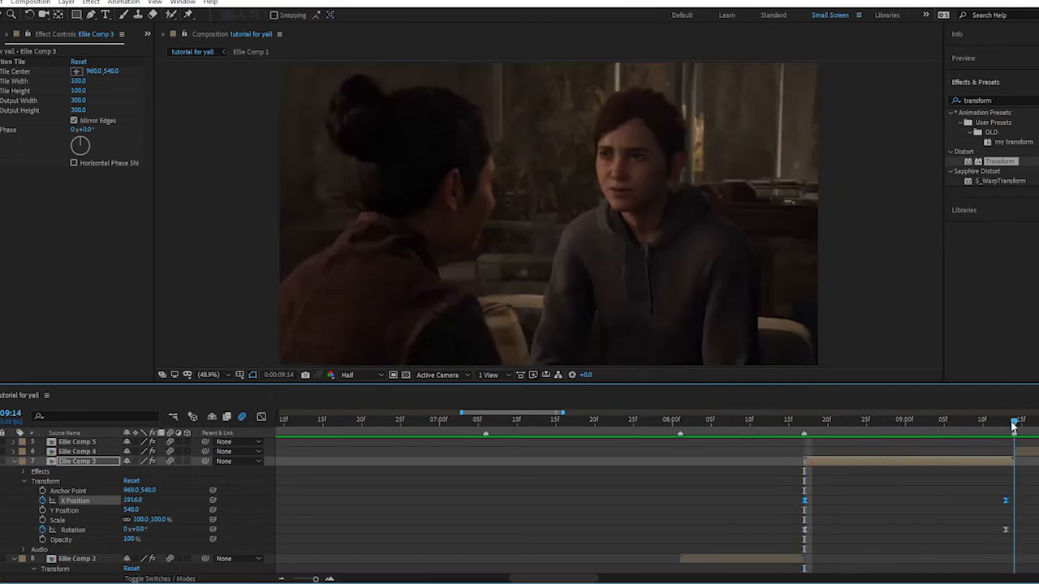
{"action": "mouse_move", "coordinate": [1011, 422]}
{"action": "left_mouse_down"}
{"action": "mouse_move", "coordinate": [811, 443]}
{"action": "mouse_move", "coordinate": [1008, 442]}
{"action": "left_mouse_up"}
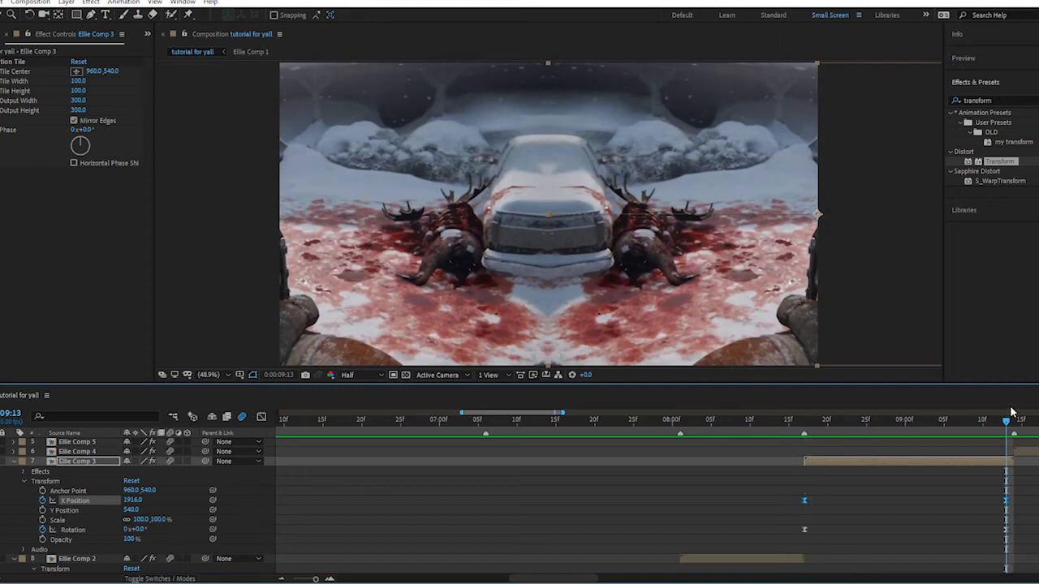
{"action": "left_click", "coordinate": [1006, 506]}
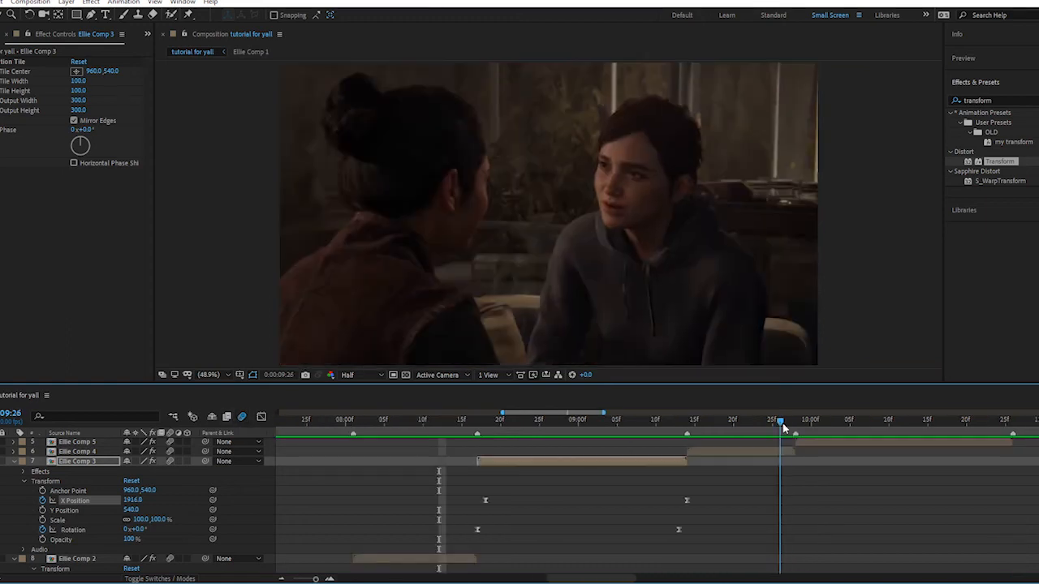
Step: Go to 0:00:09:27 and separate the Position dimensions of Ellie Comp 4 into X Position and Y Position
{"action": "left_click_drag", "start_coordinate": [782, 423], "coordinate": [787, 441]}
{"action": "left_click", "coordinate": [786, 453]}
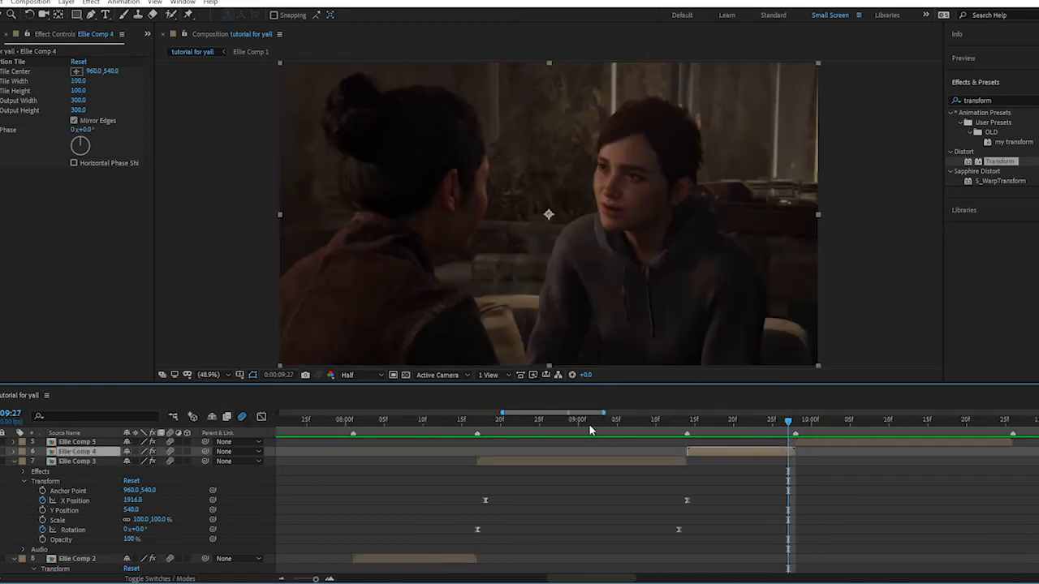
{"action": "left_click_drag", "start_coordinate": [641, 420], "coordinate": [788, 425]}
{"action": "left_click", "coordinate": [13, 451]}
{"action": "left_click", "coordinate": [24, 471]}
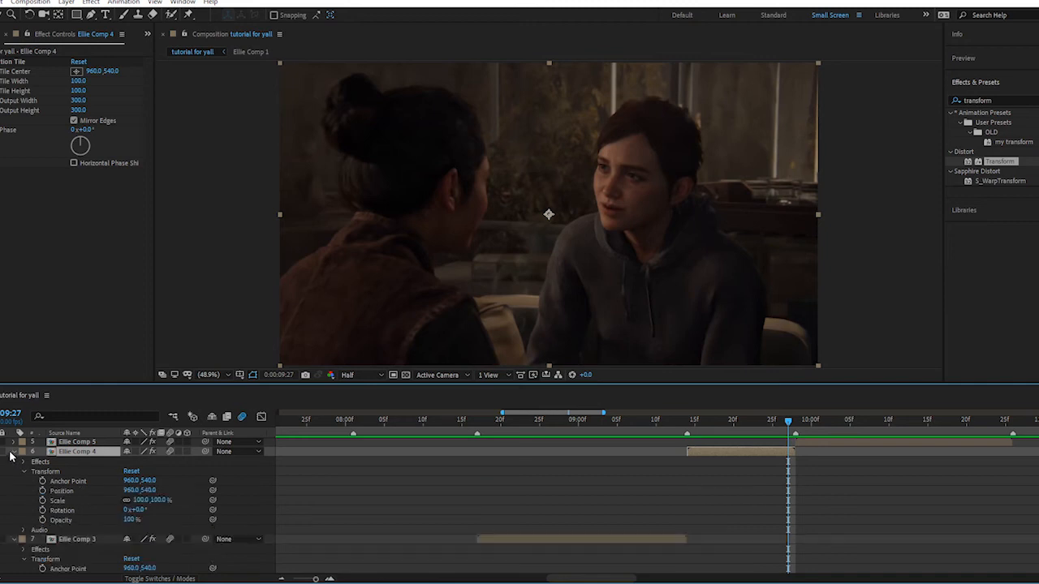
{"action": "right_click", "coordinate": [64, 493]}
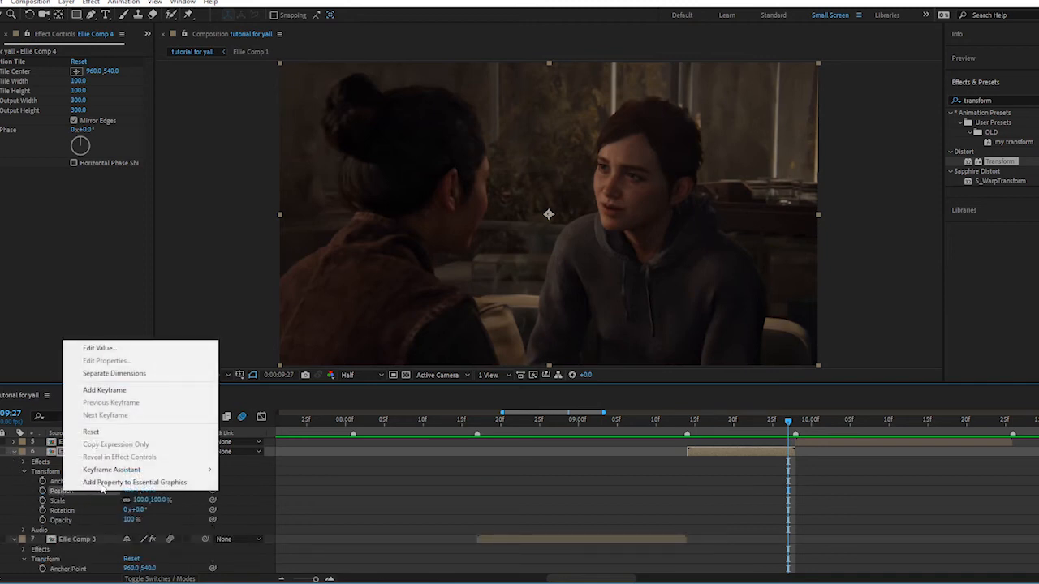
{"action": "left_click", "coordinate": [89, 372]}
{"action": "left_click", "coordinate": [27, 497]}
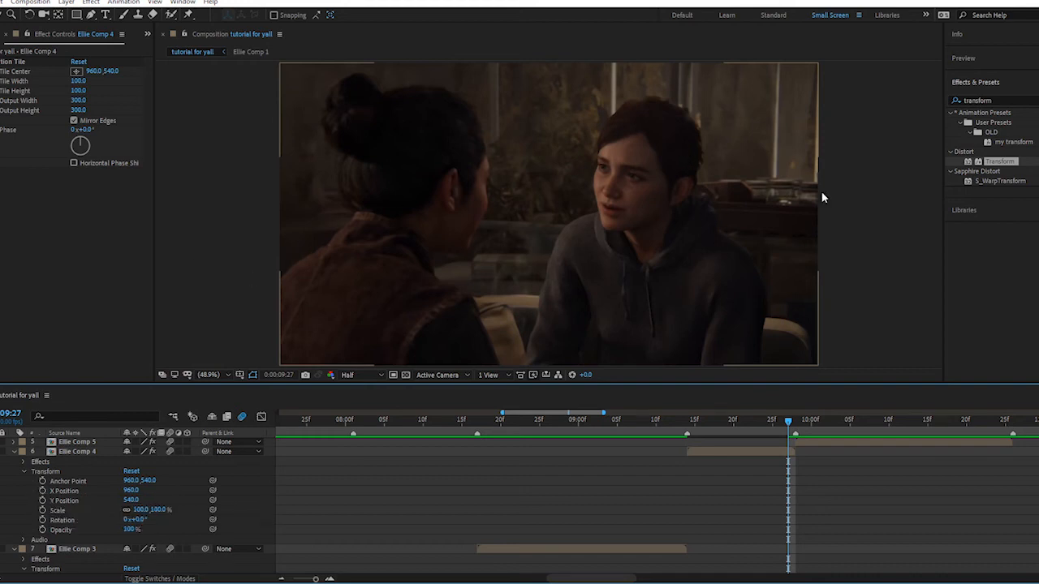
Step: Keyframe Ellie Comp 4's X Position at 960 at 0:00:09:27 and at -965 at 0:00:09:14
{"action": "left_click", "coordinate": [42, 492]}
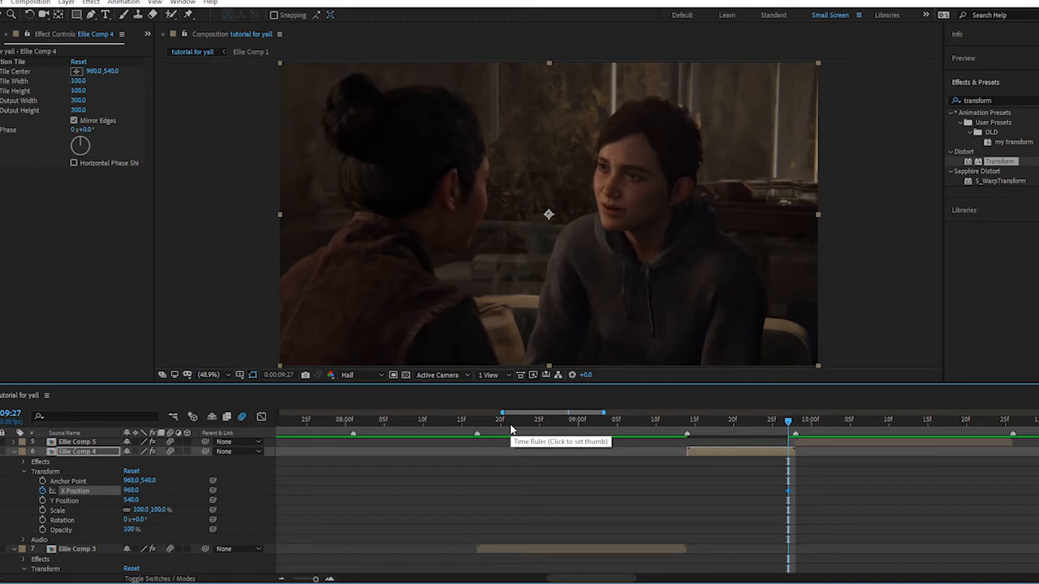
{"action": "left_click_drag", "start_coordinate": [511, 430], "coordinate": [648, 422]}
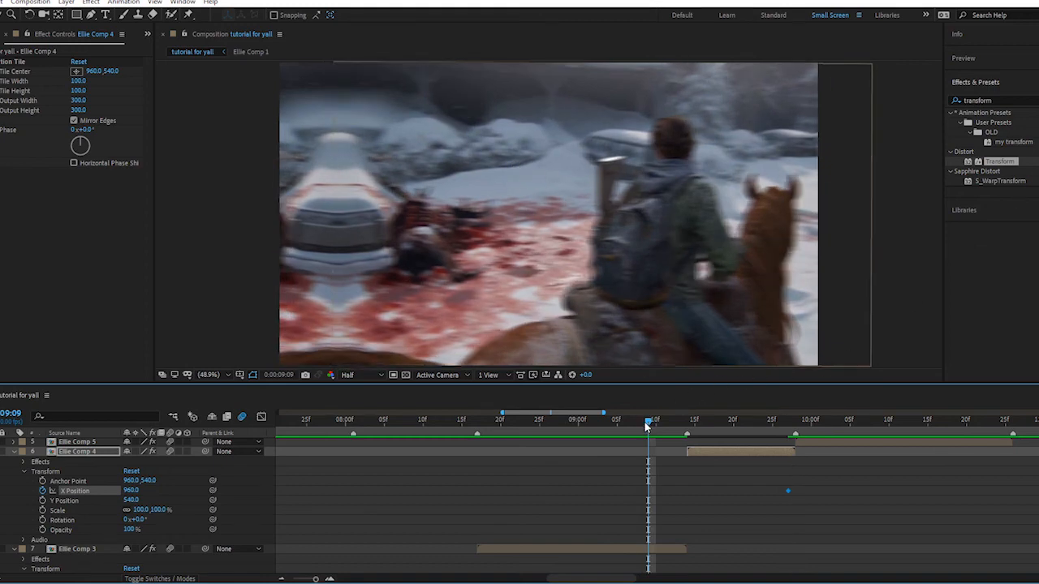
{"action": "left_click_drag", "start_coordinate": [654, 422], "coordinate": [686, 428]}
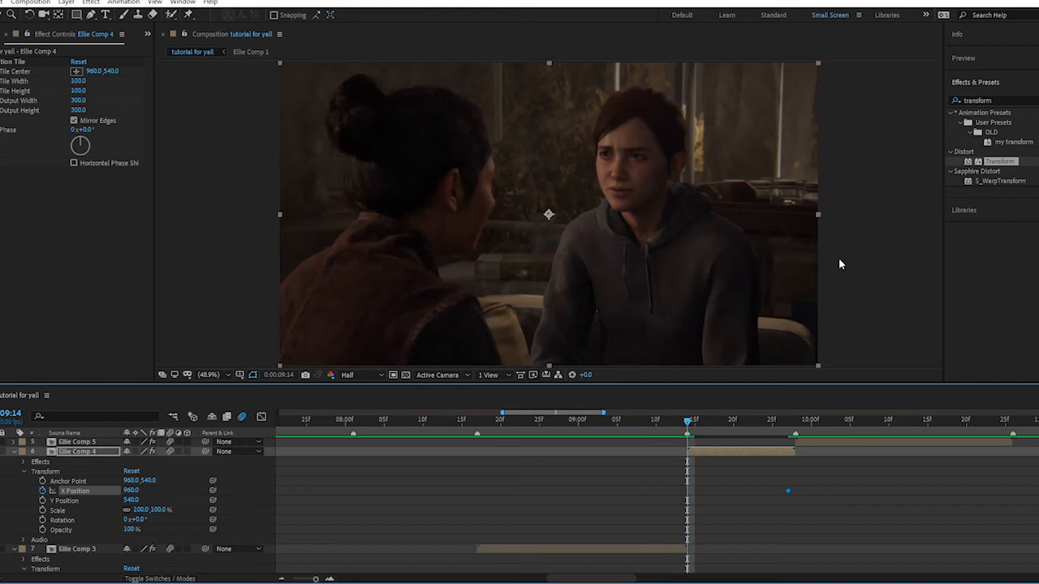
{"action": "left_click_drag", "start_coordinate": [126, 492], "coordinate": [4, 477]}
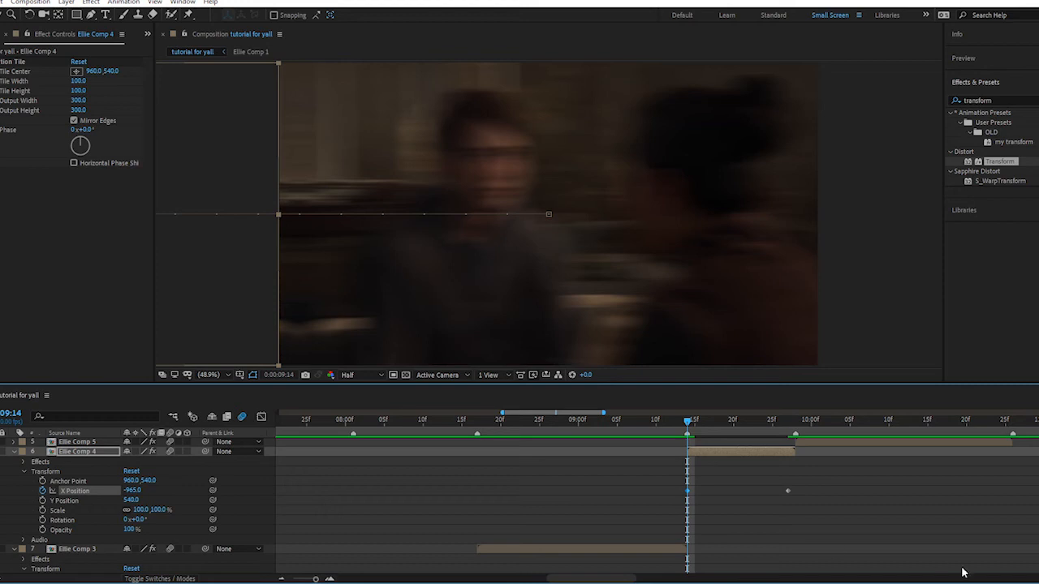
Step: Apply Easy Ease to both X Position keyframes of Ellie Comp 4
{"action": "left_click_drag", "start_coordinate": [828, 498], "coordinate": [666, 493]}
{"action": "right_click", "coordinate": [686, 493]}
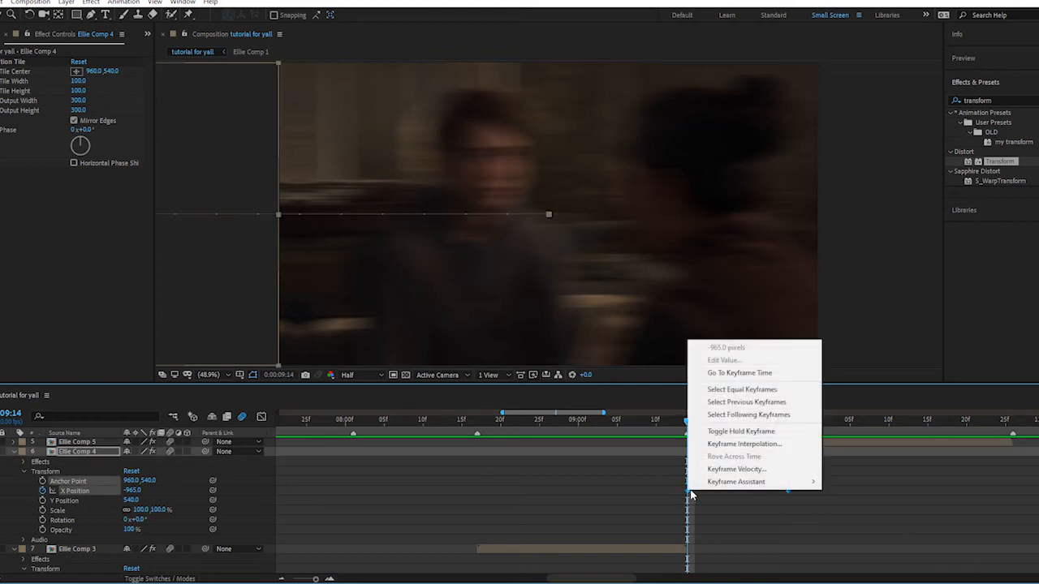
{"action": "mouse_move", "coordinate": [763, 483]}
{"action": "left_click", "coordinate": [875, 410]}
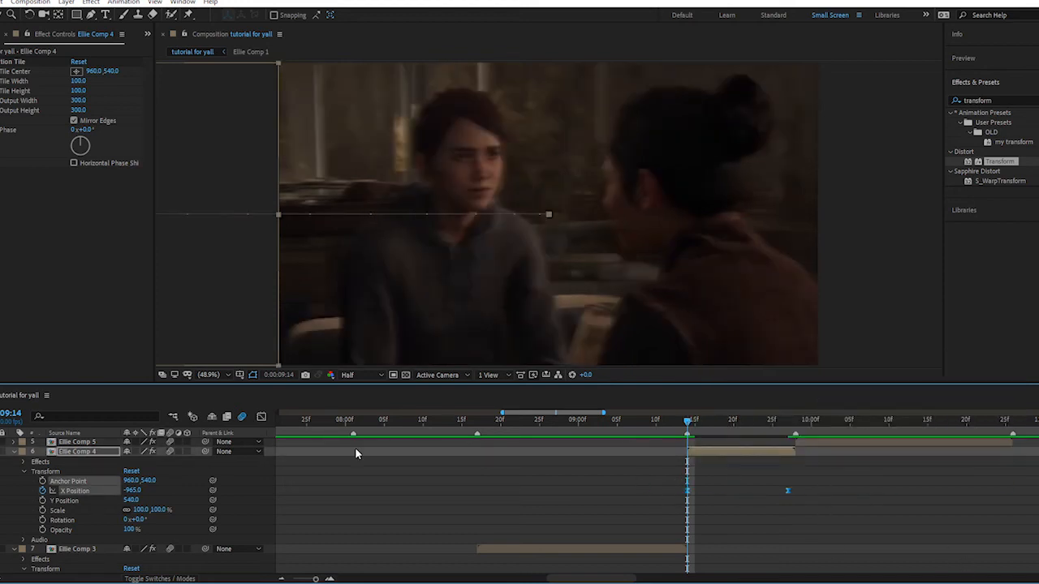
Step: Reshape Ellie Comp 4's X Position curve to rise steeply at first and level off into the last keyframe, and preview the transition
{"action": "left_click", "coordinate": [243, 417]}
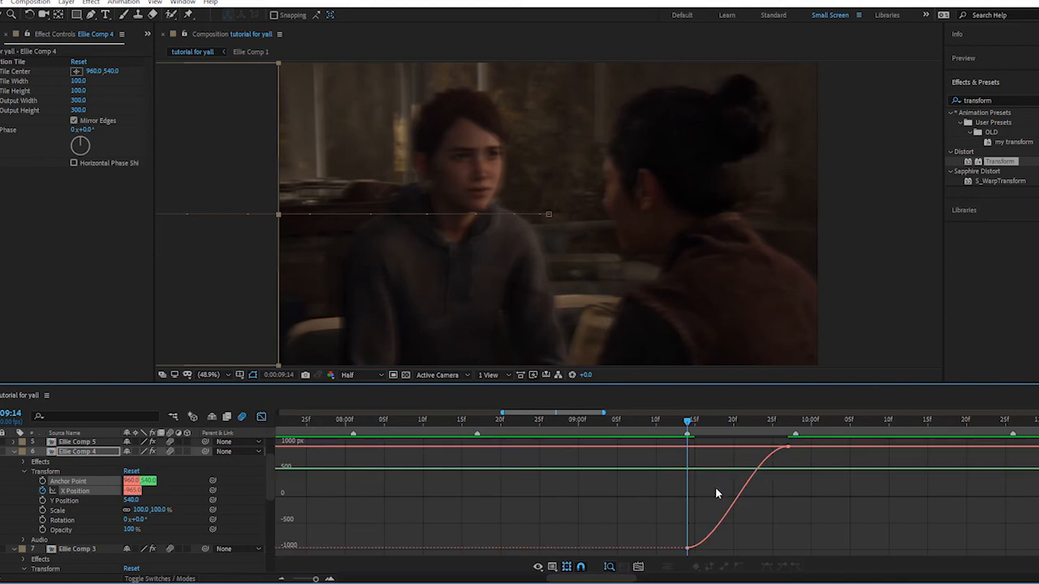
{"action": "left_click", "coordinate": [170, 491]}
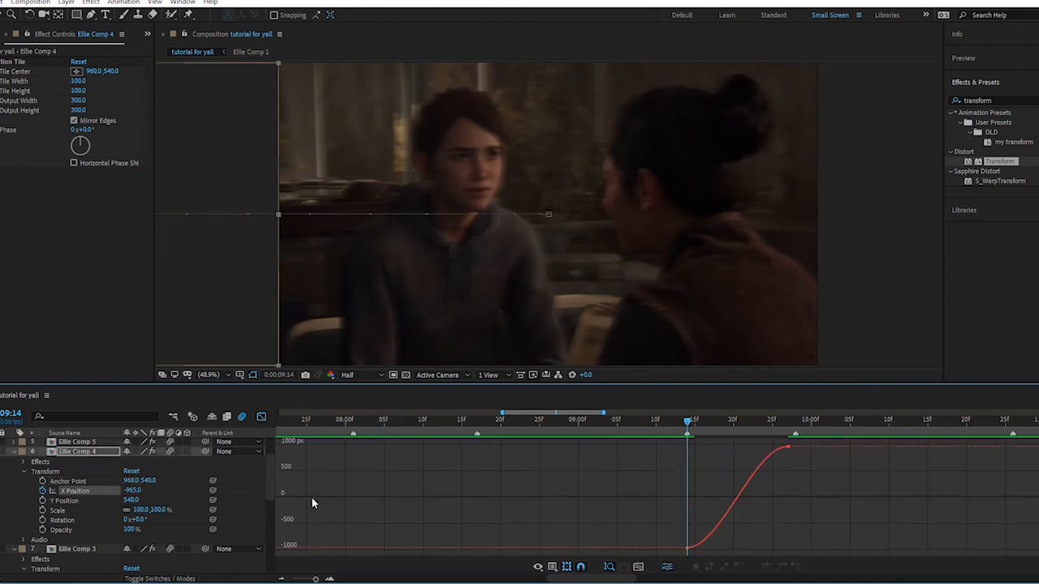
{"action": "left_click", "coordinate": [755, 474]}
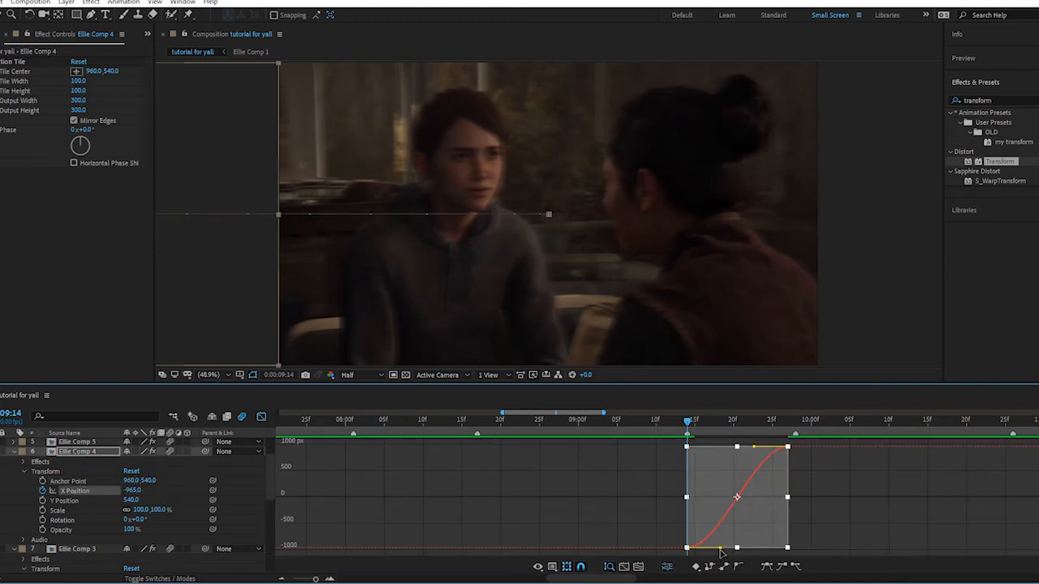
{"action": "left_click_drag", "start_coordinate": [720, 550], "coordinate": [656, 464]}
{"action": "left_click_drag", "start_coordinate": [755, 448], "coordinate": [705, 448]}
{"action": "left_click", "coordinate": [573, 421]}
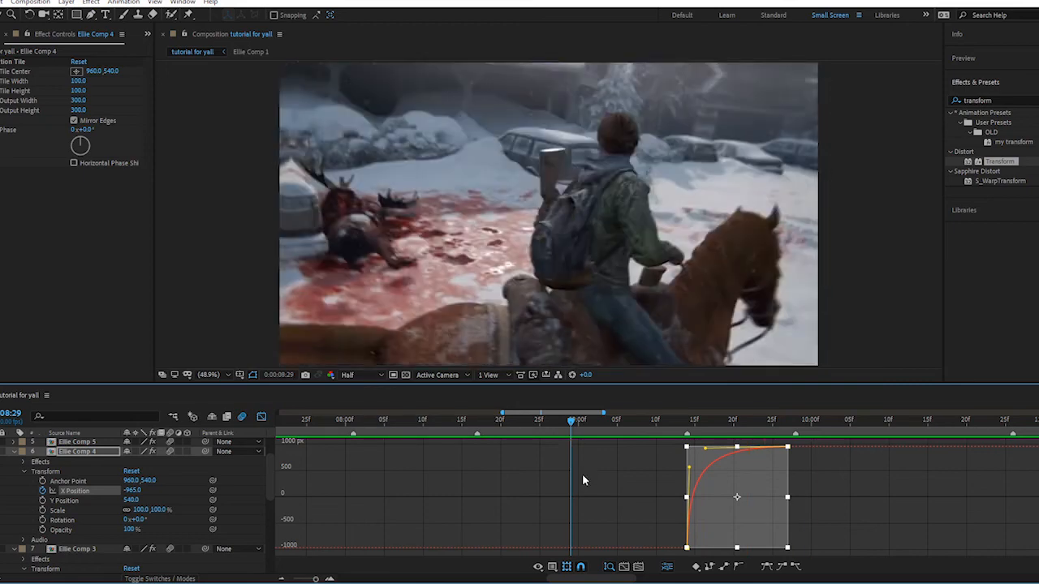
{"action": "key", "text": "space"}
{"action": "left_click_drag", "start_coordinate": [672, 422], "coordinate": [686, 423]}
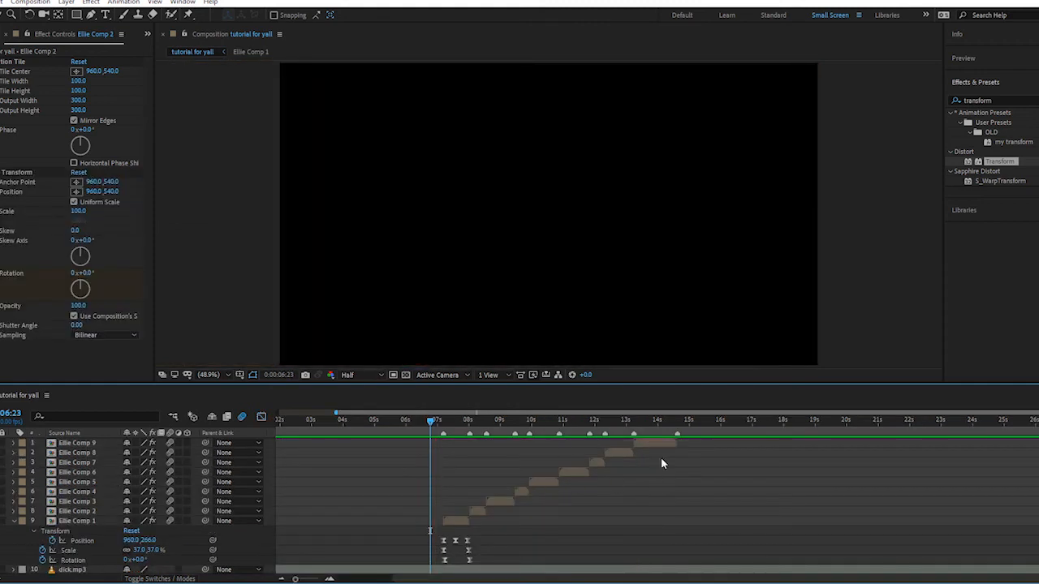
Step: Go to 0:00:13:20 in the timeline and collapse the properties of Ellie Comp 1
{"action": "left_click", "coordinate": [648, 435]}
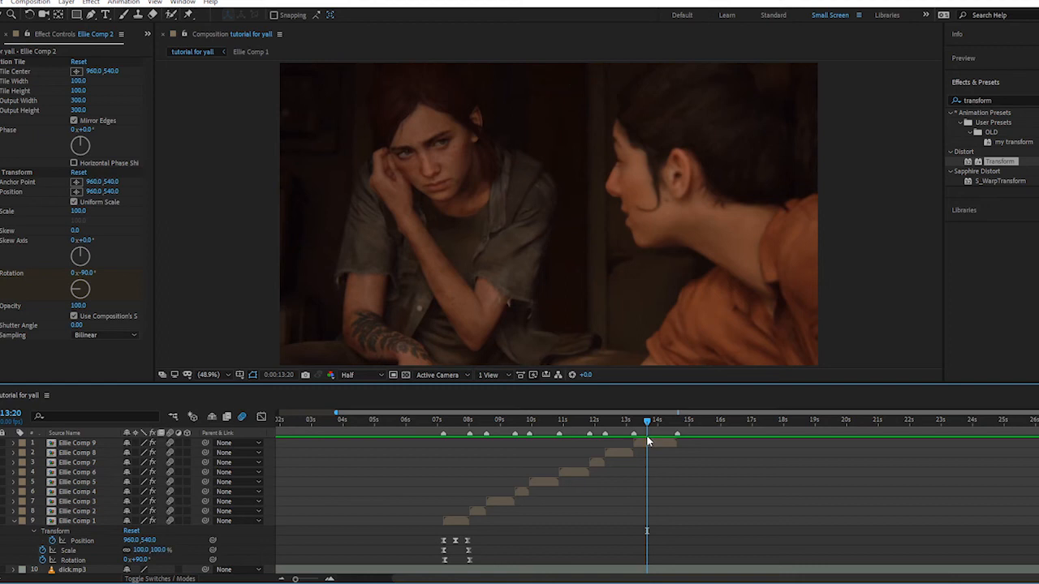
{"action": "left_click", "coordinate": [12, 521]}
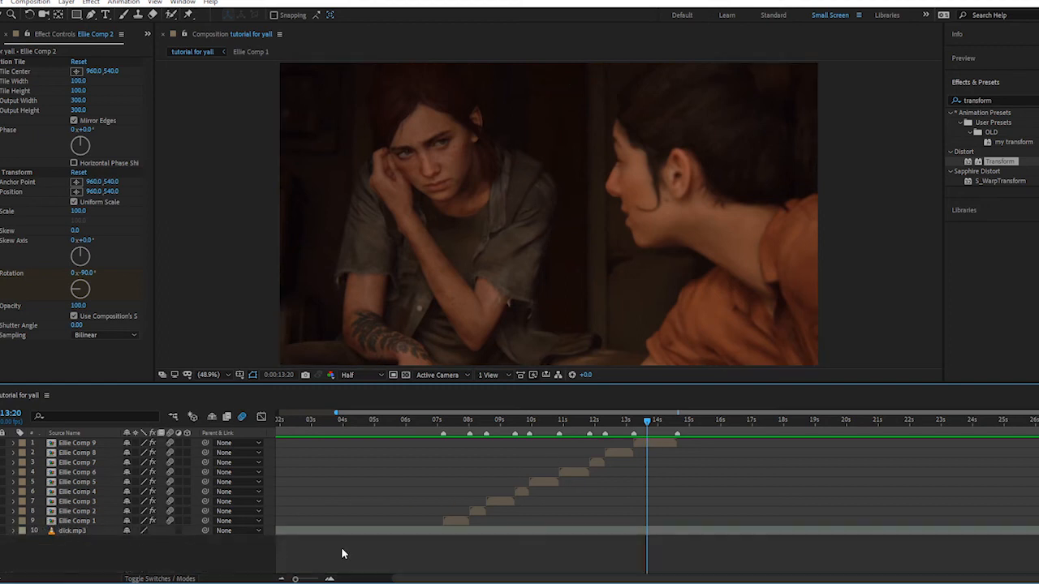
{"action": "left_click", "coordinate": [456, 522]}
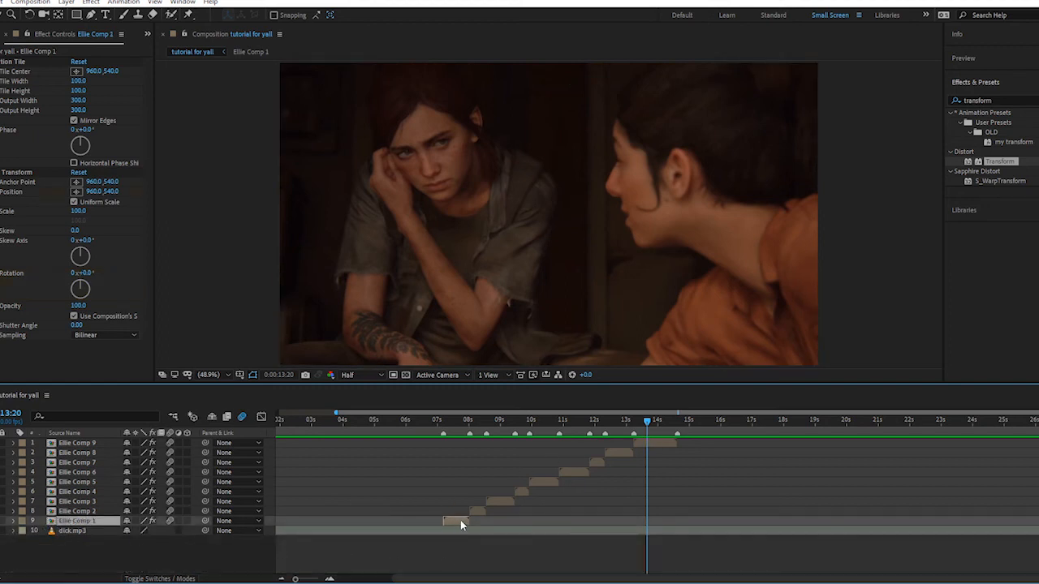
{"action": "left_click", "coordinate": [660, 439]}
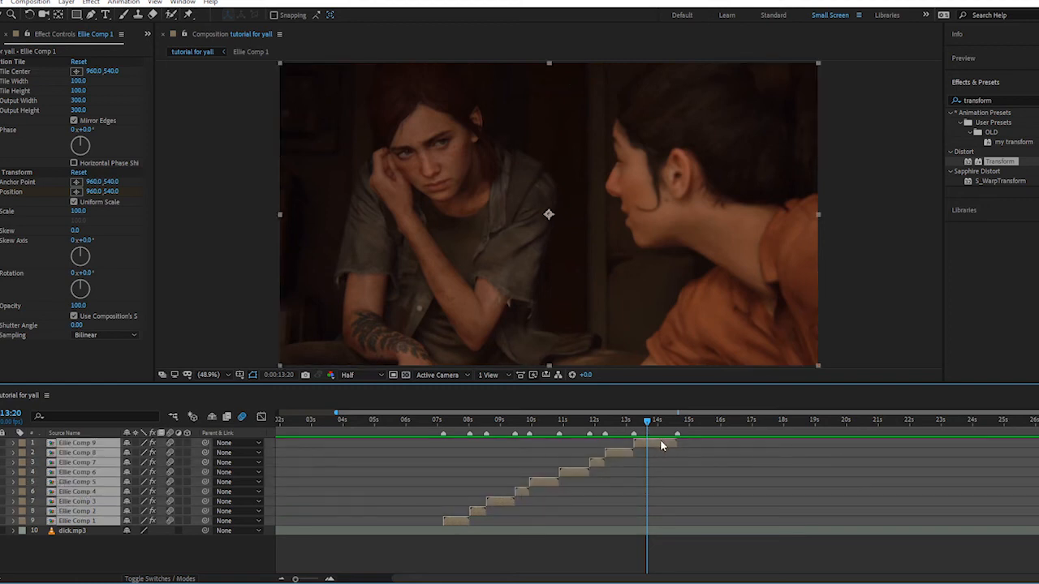
{"action": "left_click", "coordinate": [552, 560]}
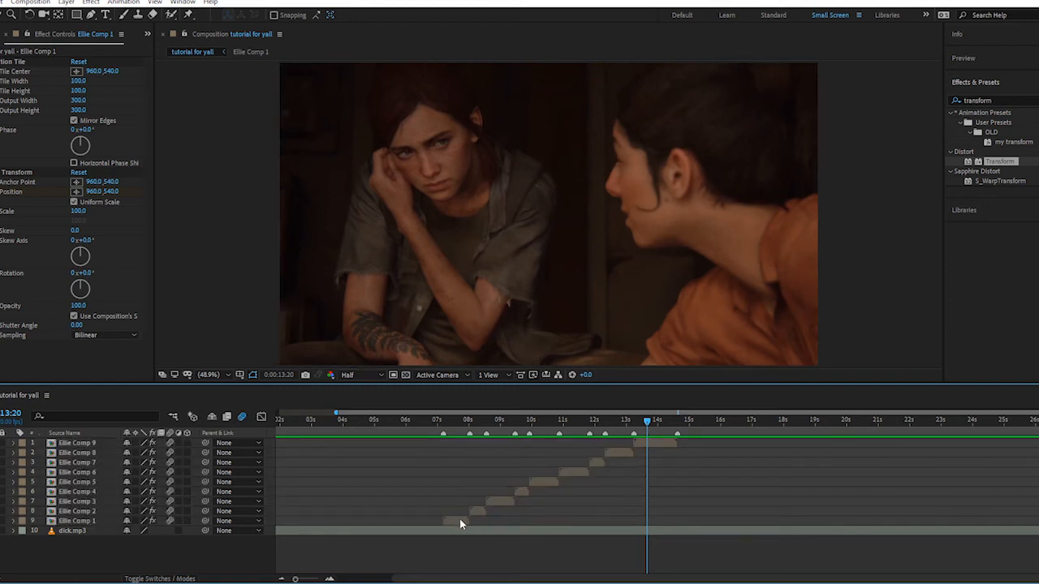
Step: Select all nine comp layers one after another, from Ellie Comp 1 up to Ellie Comp 9
{"action": "left_click", "coordinate": [459, 520]}
{"action": "left_click", "coordinate": [80, 513], "text": "shift"}
{"action": "left_click", "coordinate": [86, 504], "text": "shift"}
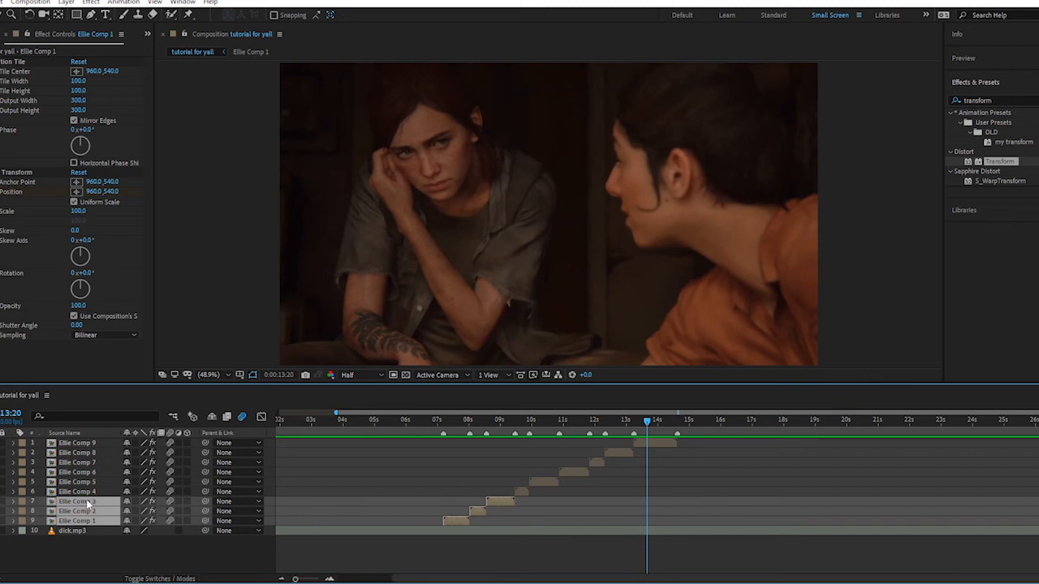
{"action": "left_click", "coordinate": [95, 492], "text": "shift"}
{"action": "left_click", "coordinate": [94, 482], "text": "shift"}
{"action": "left_click", "coordinate": [95, 472], "text": "shift"}
{"action": "left_click", "coordinate": [95, 463], "text": "shift"}
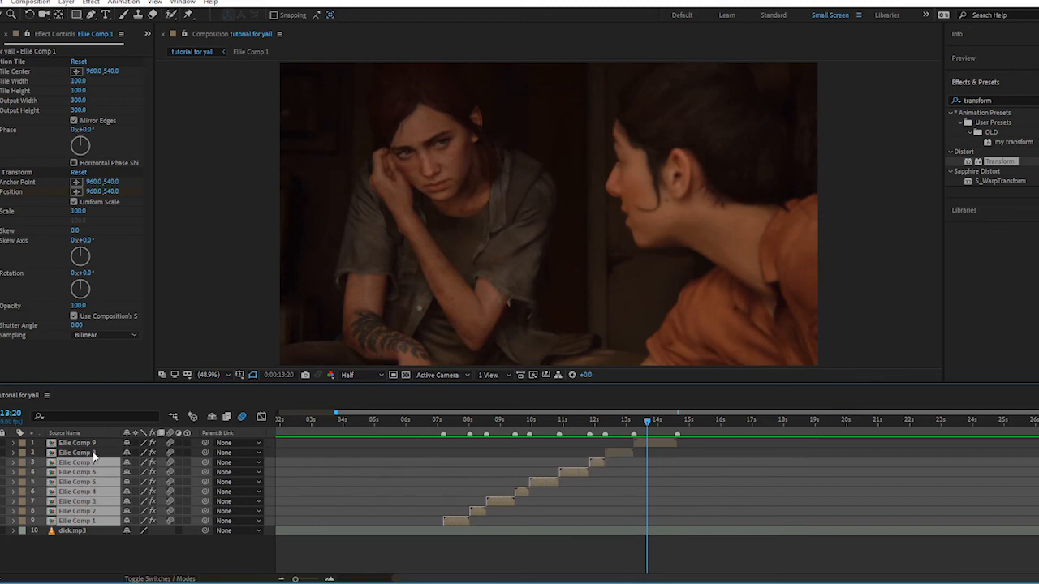
{"action": "left_click", "coordinate": [93, 453], "text": "shift"}
{"action": "left_click", "coordinate": [93, 444], "text": "shift"}
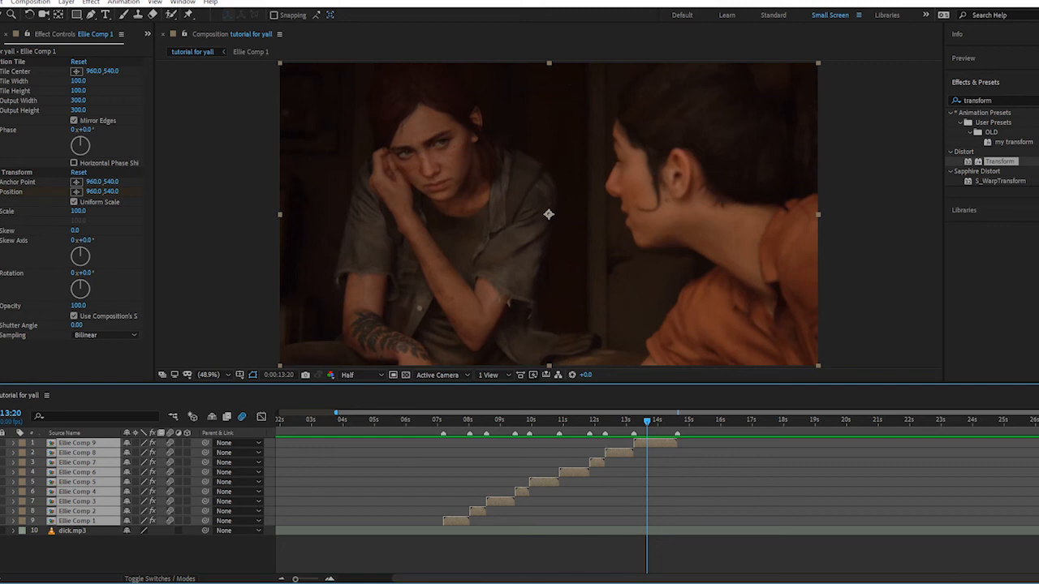
Step: Pre-compose the nine selected Ellie comps into Pre-comp 1, moving all attributes and matching their time span, and check its contents
{"action": "left_click", "coordinate": [67, 3]}
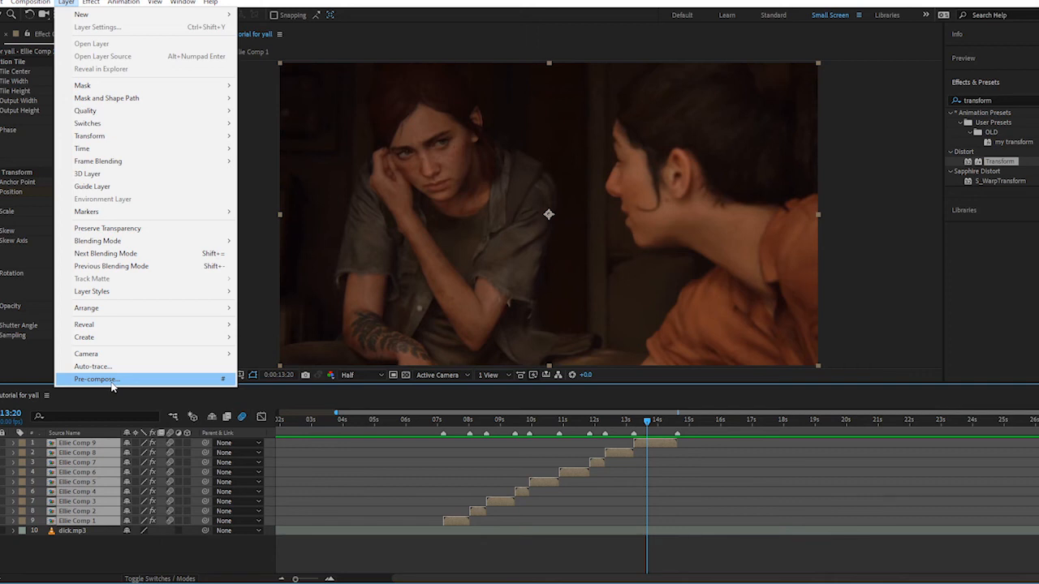
{"action": "left_click", "coordinate": [111, 386]}
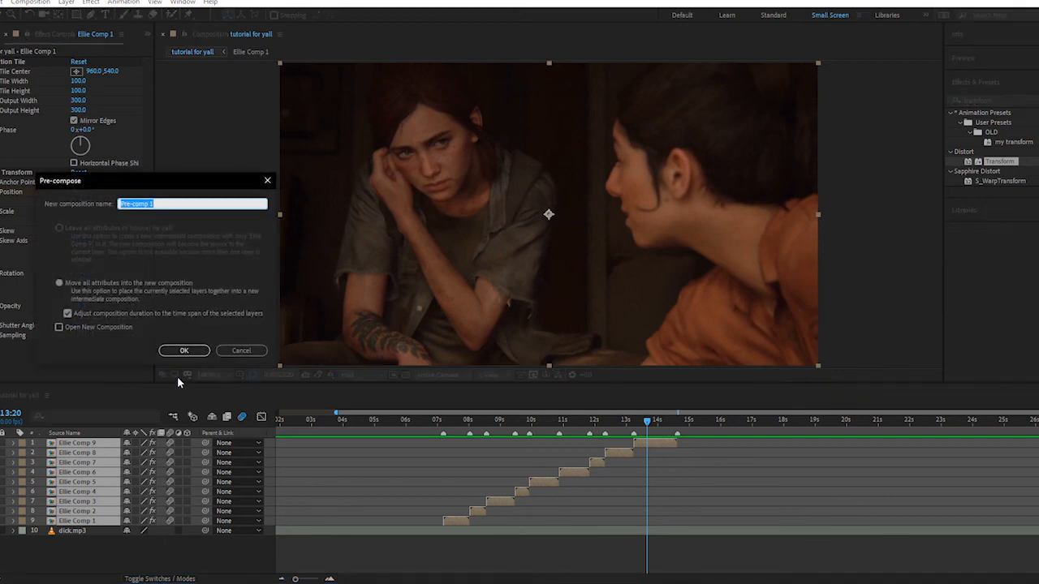
{"action": "left_click_drag", "start_coordinate": [71, 186], "coordinate": [696, 150]}
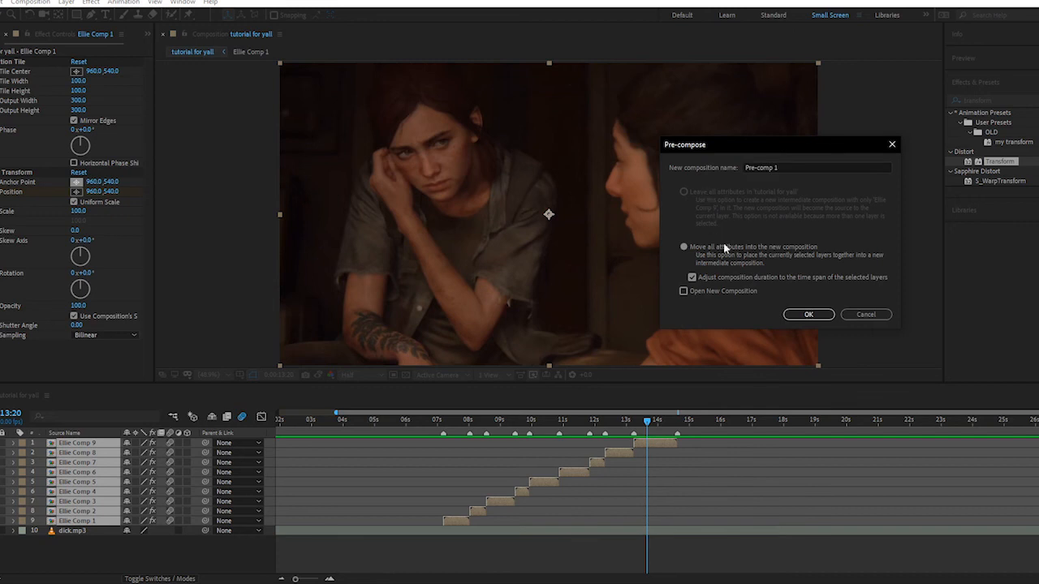
{"action": "left_click", "coordinate": [809, 315]}
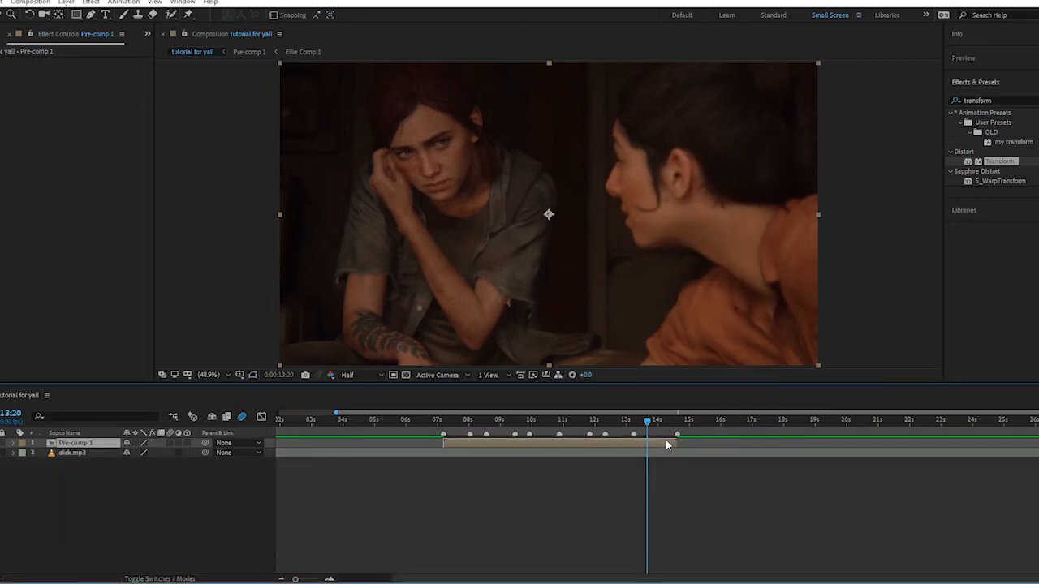
{"action": "double_click", "coordinate": [666, 445]}
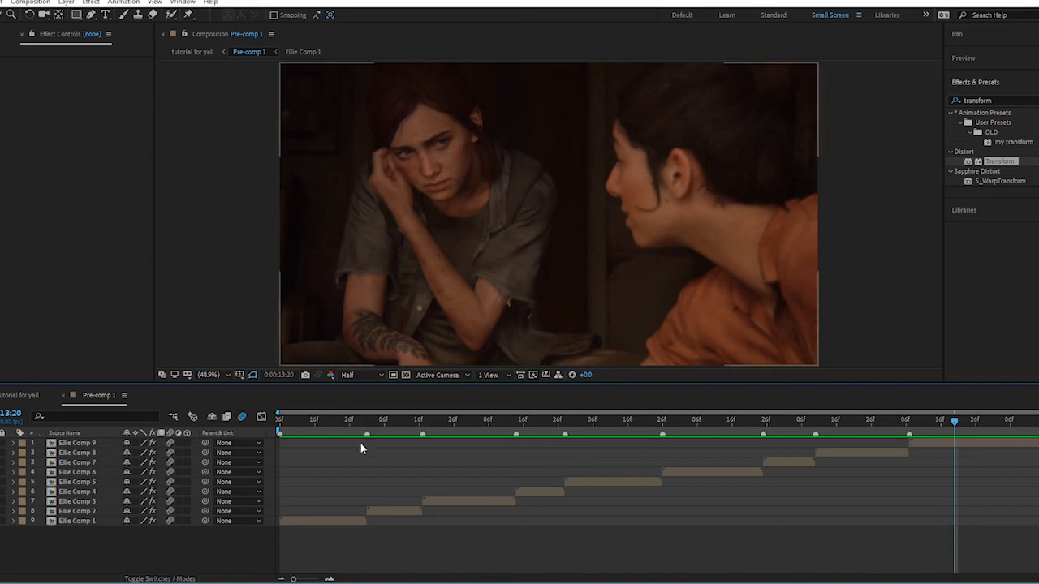
{"action": "left_click", "coordinate": [64, 395]}
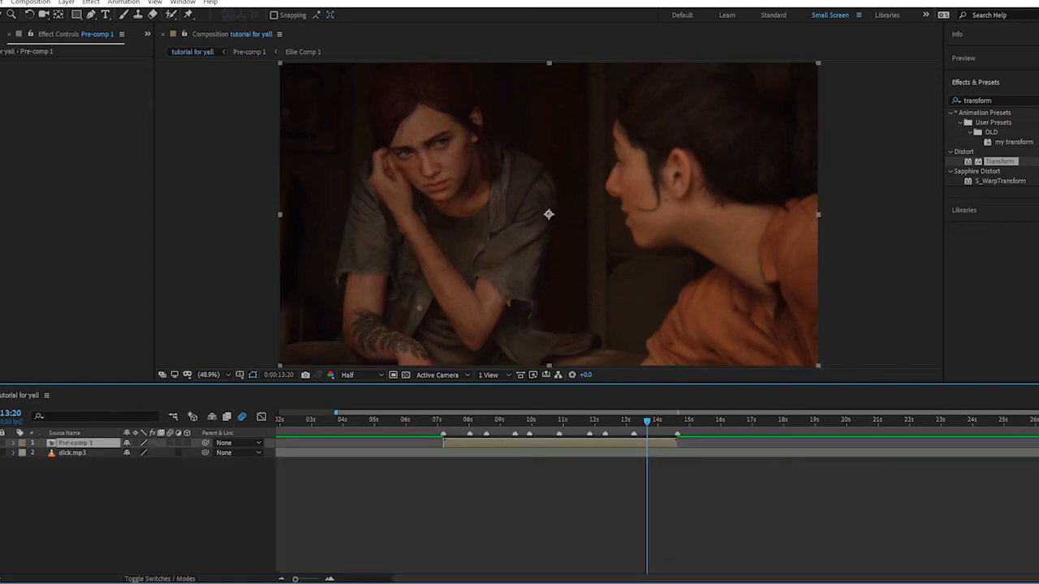
Step: Duplicate the Pre-comp 1 layer and slide the copy along the timeline to start at 0:00:14:19, where the original ends
{"action": "left_click_drag", "start_coordinate": [670, 421], "coordinate": [679, 420]}
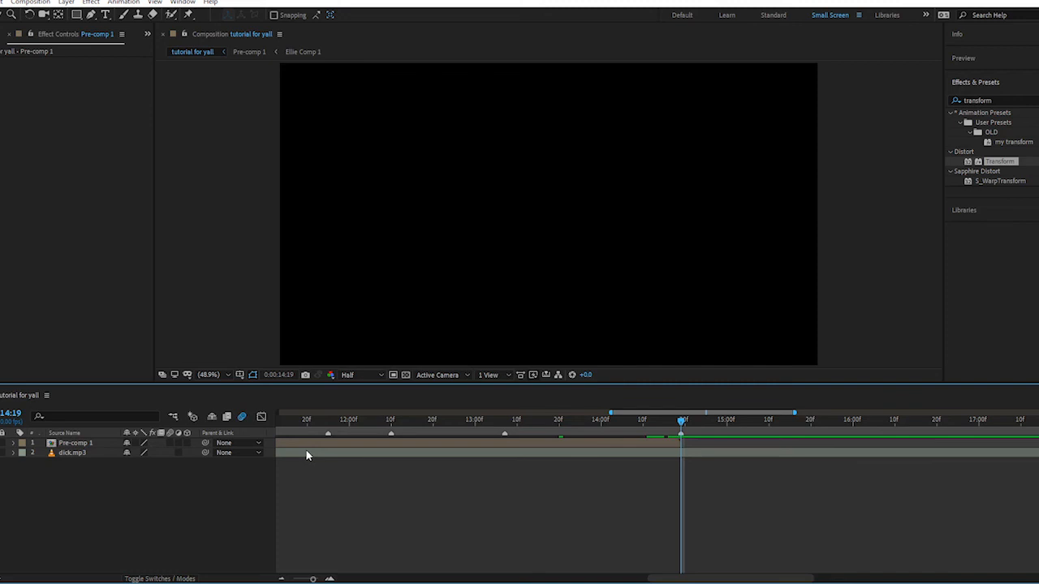
{"action": "left_click", "coordinate": [314, 442]}
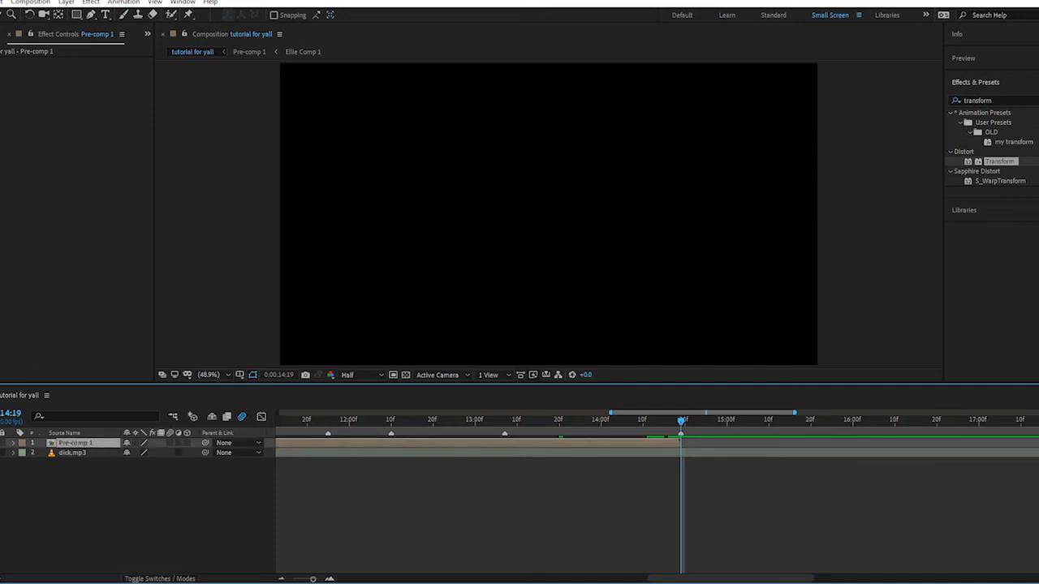
{"action": "left_click", "coordinate": [2, 3]}
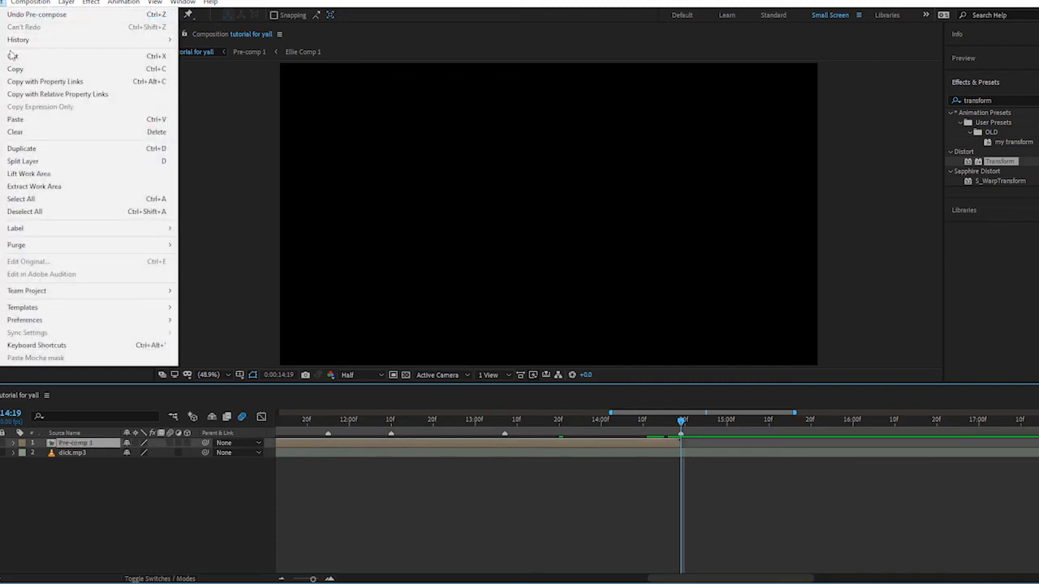
{"action": "left_click", "coordinate": [81, 154]}
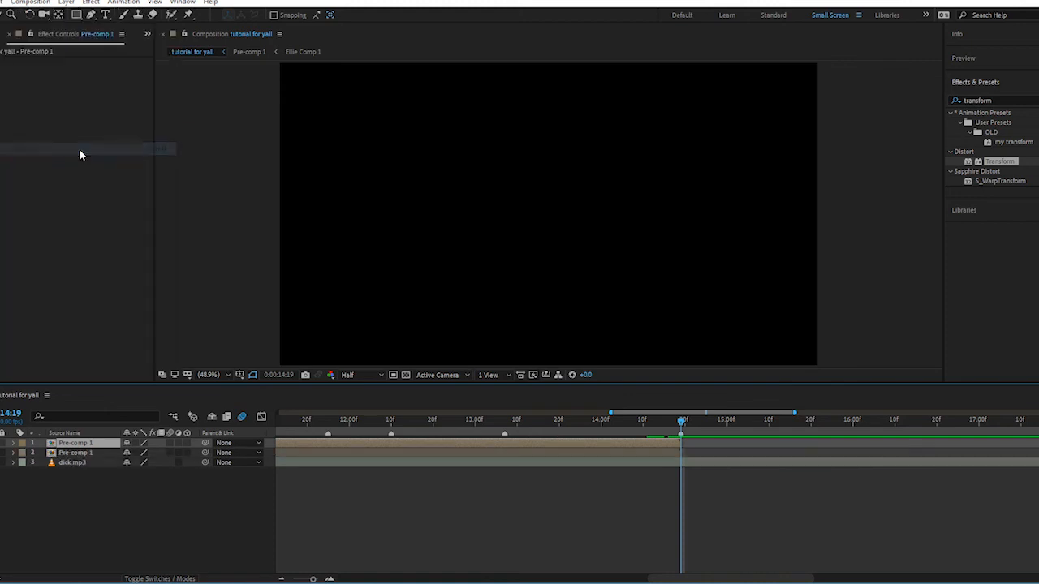
{"action": "right_click", "coordinate": [330, 445]}
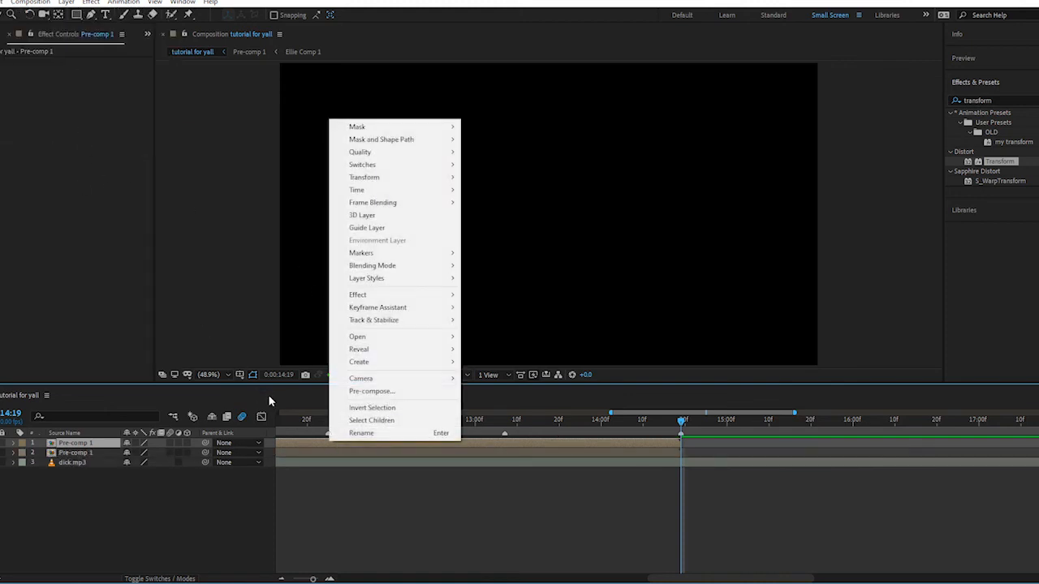
{"action": "left_click", "coordinate": [294, 445]}
{"action": "left_click_drag", "start_coordinate": [465, 453], "coordinate": [841, 443]}
{"action": "left_click_drag", "start_coordinate": [644, 443], "coordinate": [689, 444]}
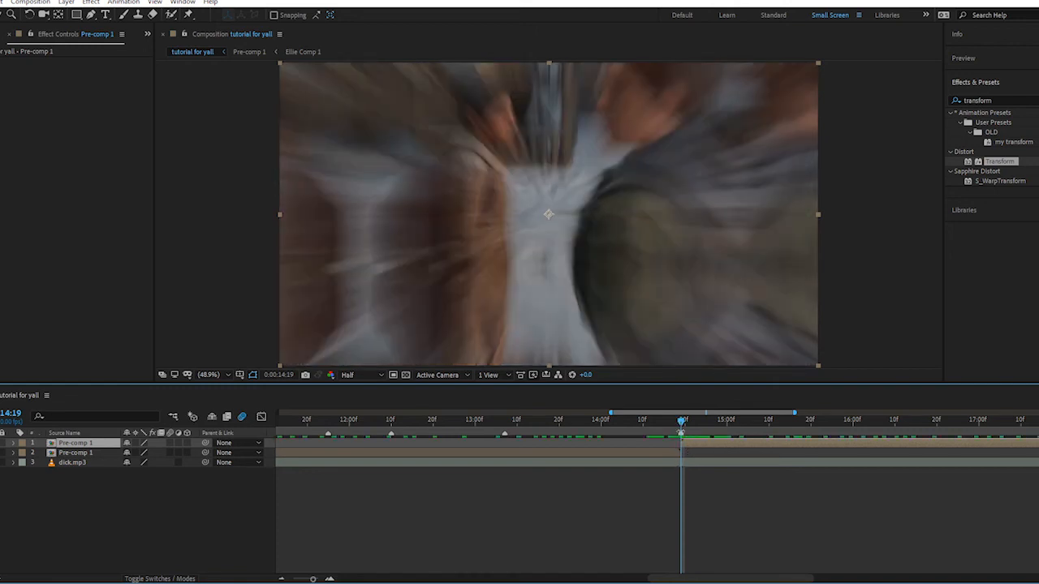
{"action": "key", "text": "minus"}
{"action": "key", "text": "minus"}
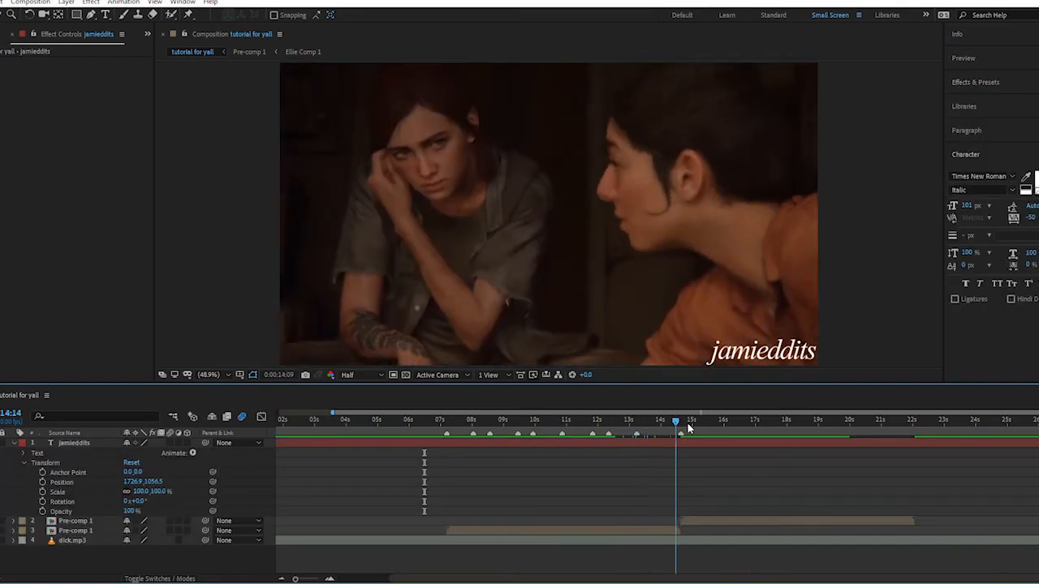
Step: Move the current time to 0:00:06:02 and add the tutorial for yall composition to the render queue
{"action": "mouse_move", "coordinate": [673, 423]}
{"action": "left_mouse_down"}
{"action": "mouse_move", "coordinate": [939, 423]}
{"action": "mouse_move", "coordinate": [608, 433]}
{"action": "left_mouse_up"}
{"action": "right_click", "coordinate": [607, 434]}
{"action": "left_click", "coordinate": [412, 422]}
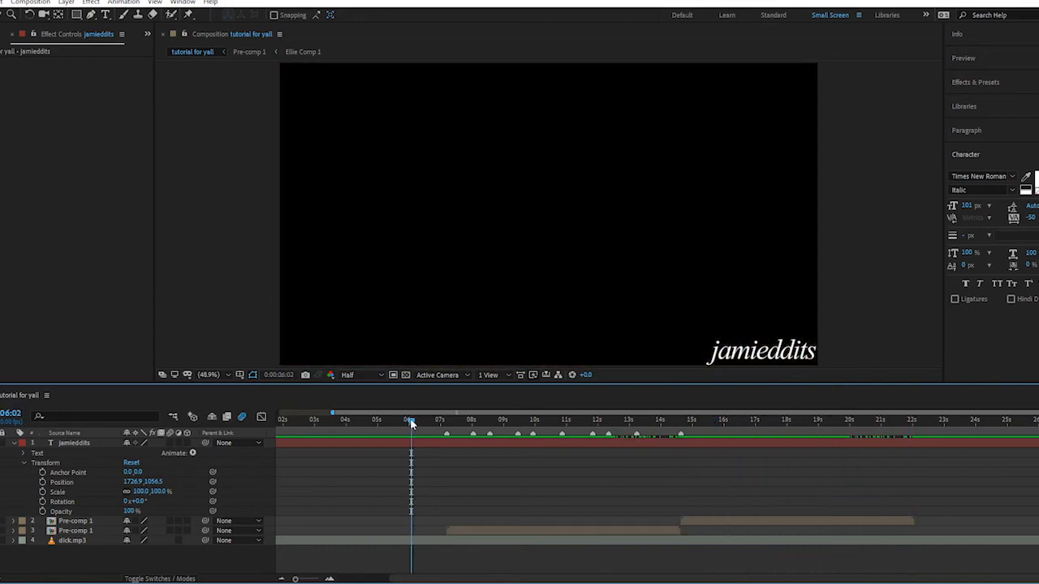
{"action": "left_click", "coordinate": [0, 2]}
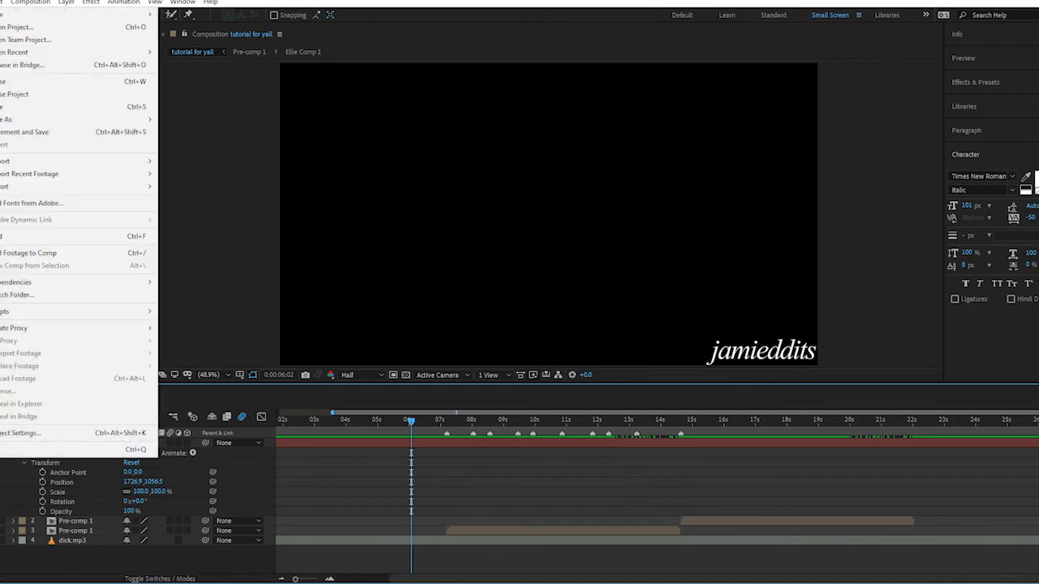
{"action": "mouse_move", "coordinate": [3, 191]}
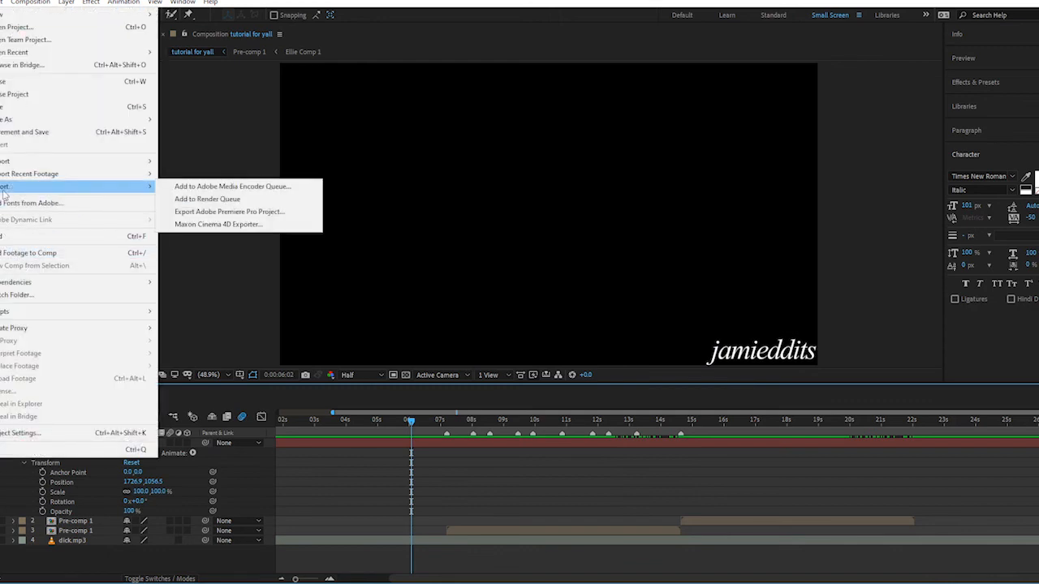
{"action": "left_click", "coordinate": [207, 199]}
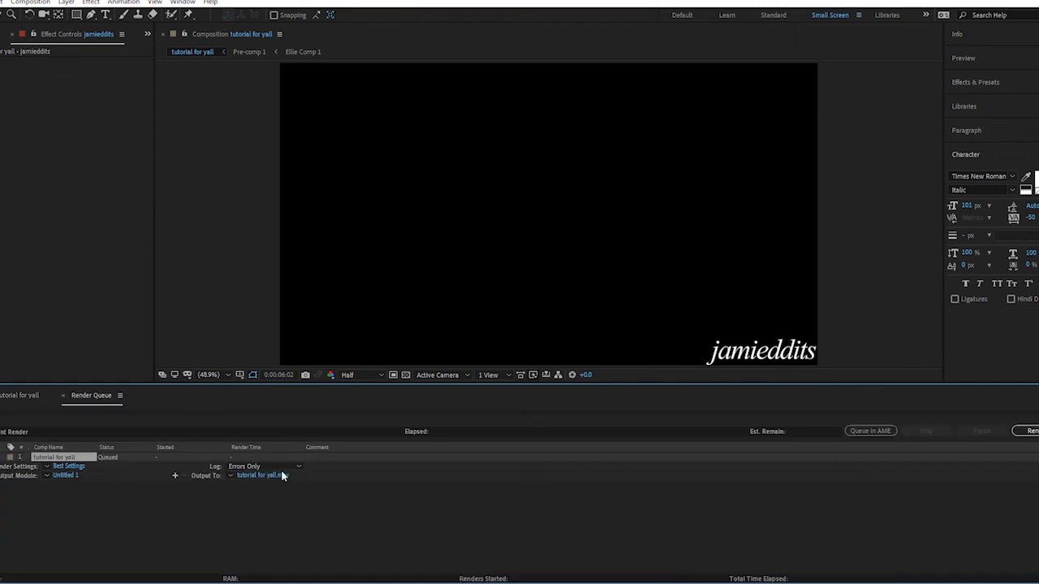
Step: In the render item's output module settings, choose the QuickTime format and keep Audio Output On
{"action": "left_click", "coordinate": [62, 479]}
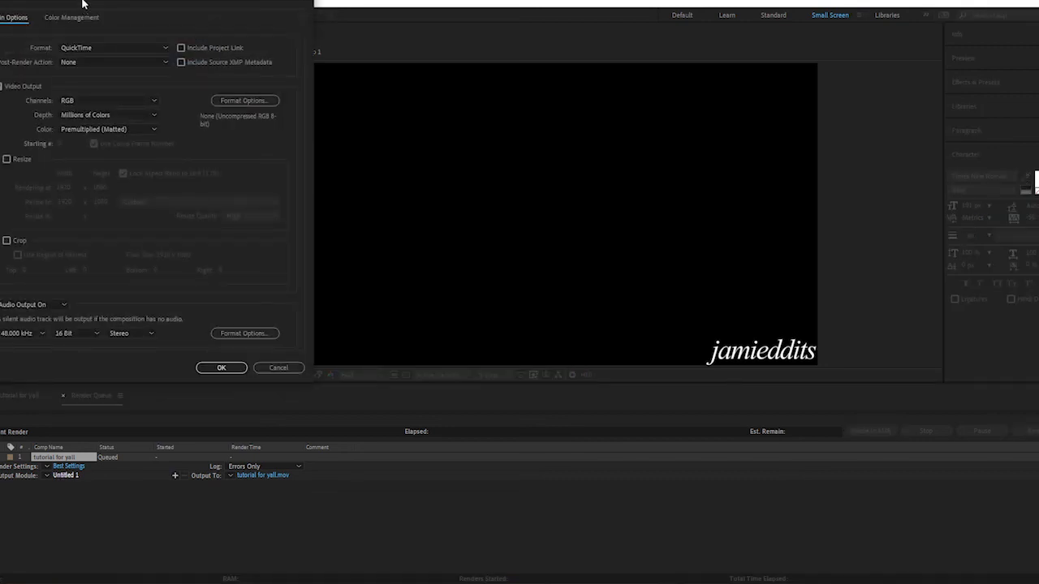
{"action": "left_click_drag", "start_coordinate": [84, 2], "coordinate": [730, 121]}
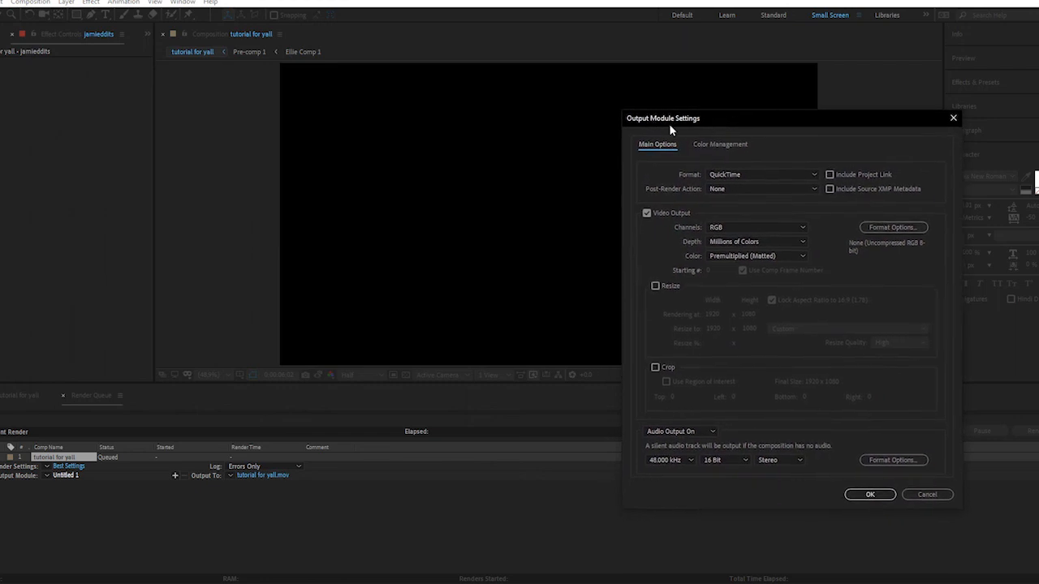
{"action": "left_click", "coordinate": [733, 176]}
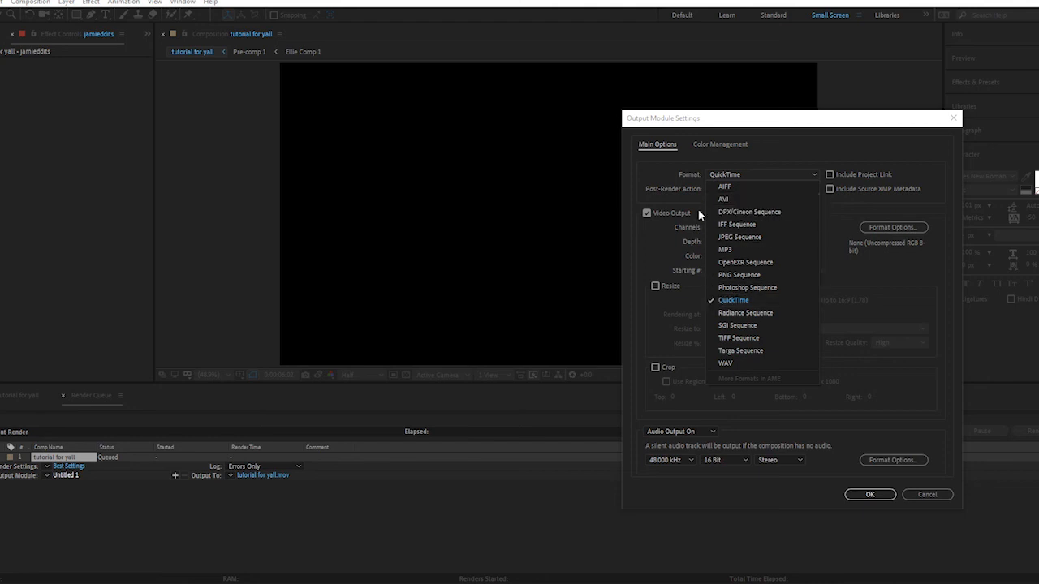
{"action": "left_click", "coordinate": [723, 303]}
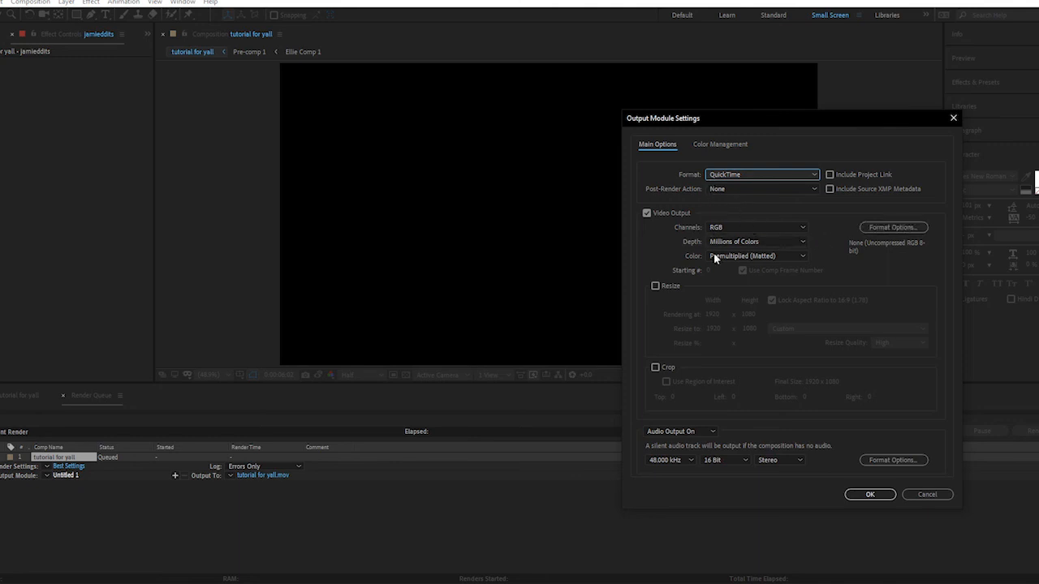
{"action": "left_click", "coordinate": [671, 432]}
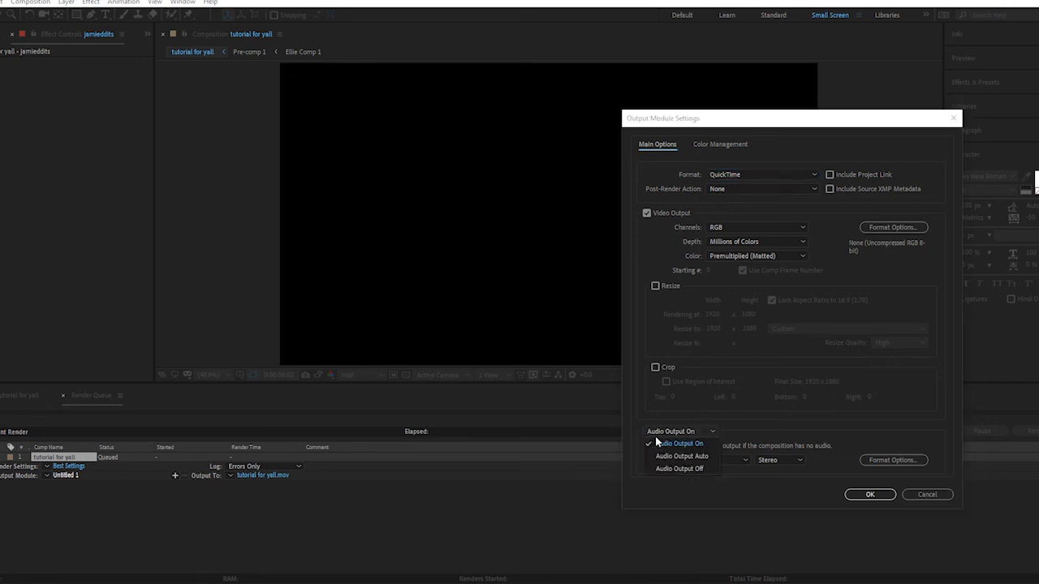
{"action": "left_click", "coordinate": [699, 440]}
Step: Set the QuickTime video codec to None (Uncompressed RGB 8-bit), check the audio options, and accept the output module settings
{"action": "left_click", "coordinate": [891, 228]}
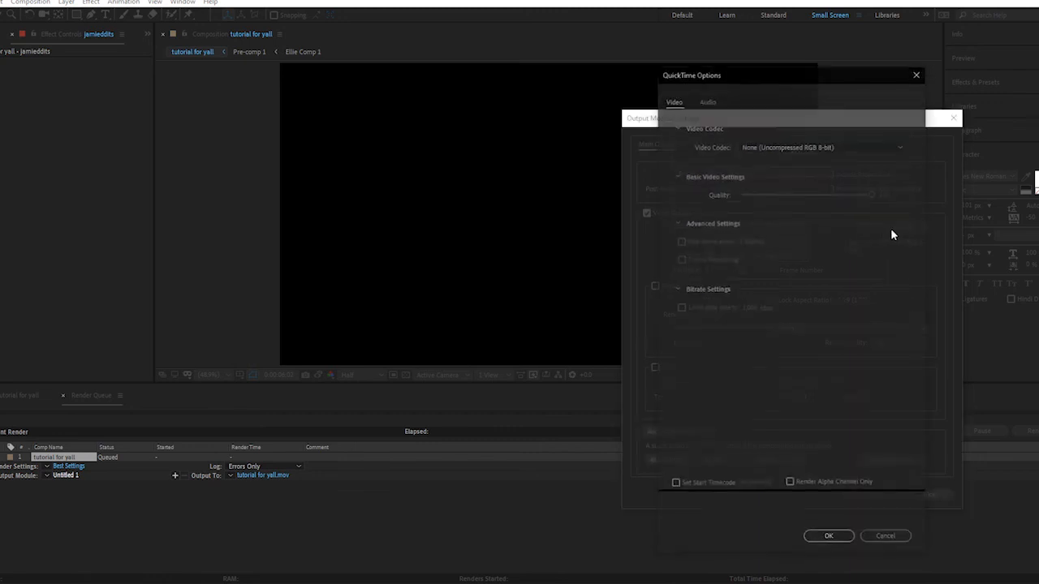
{"action": "left_click_drag", "start_coordinate": [742, 71], "coordinate": [332, 46]}
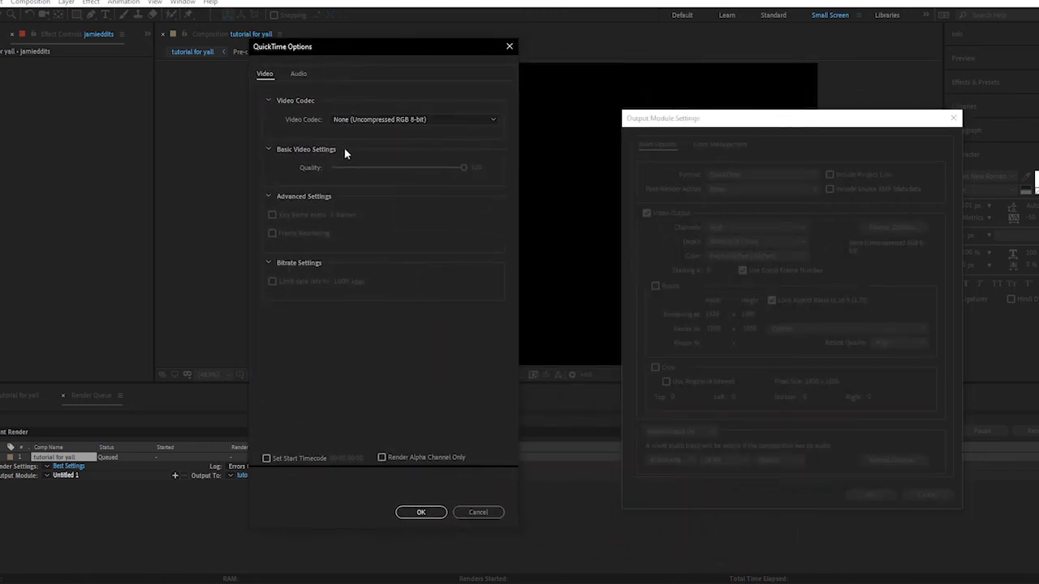
{"action": "left_click", "coordinate": [332, 120]}
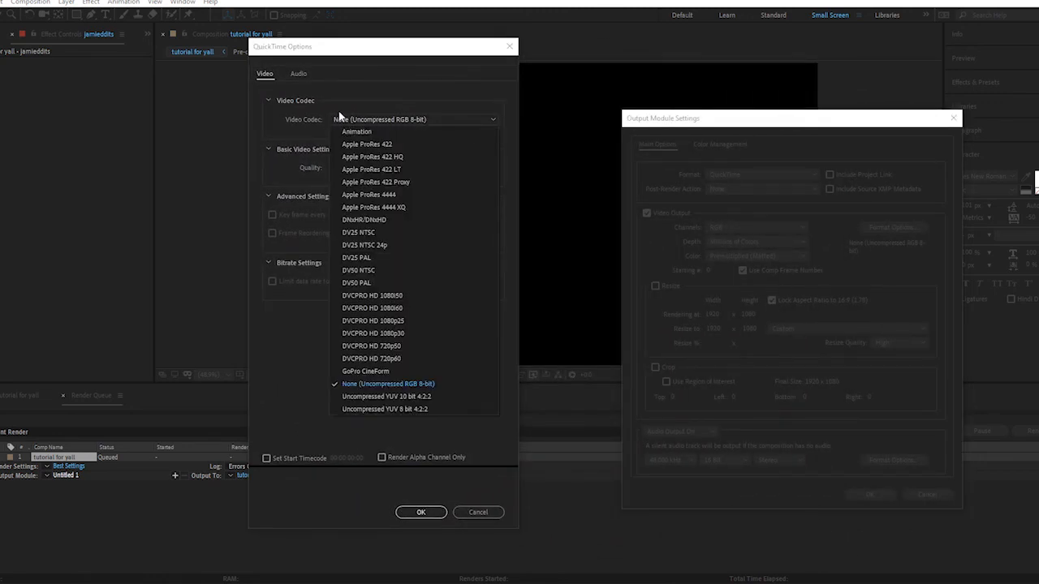
{"action": "left_click", "coordinate": [431, 387]}
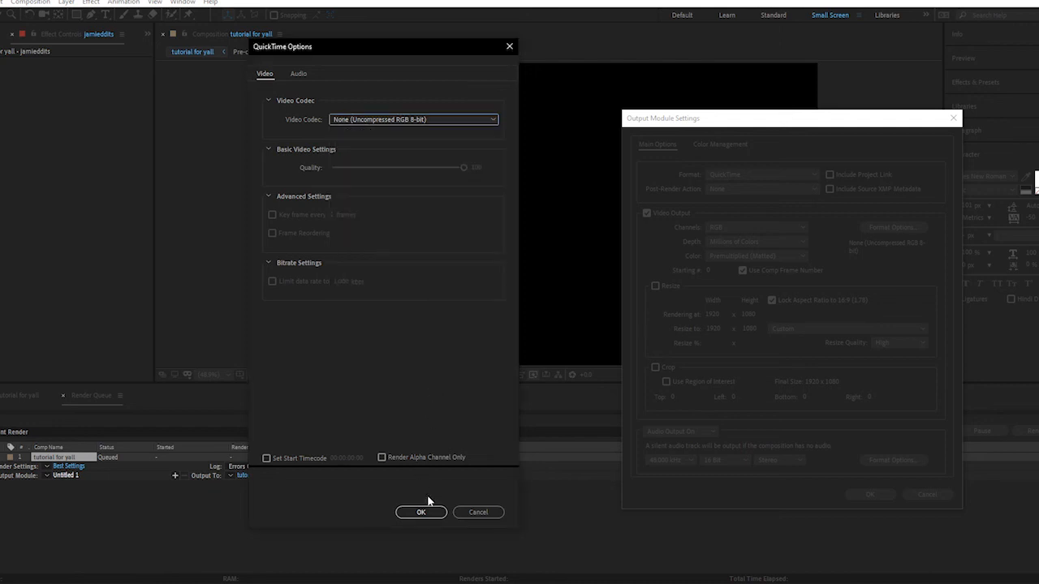
{"action": "left_click", "coordinate": [297, 74]}
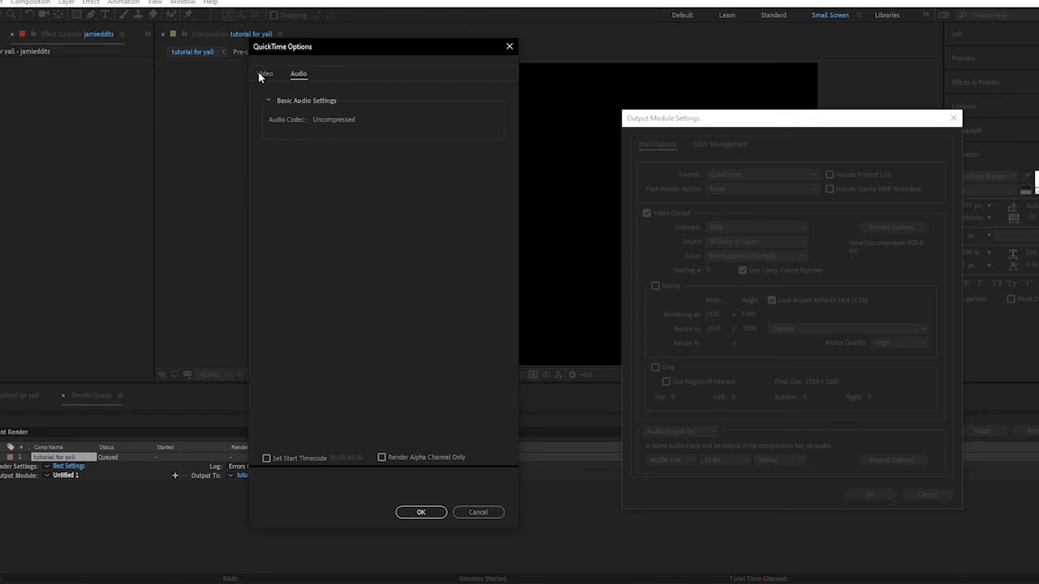
{"action": "left_click", "coordinate": [265, 74]}
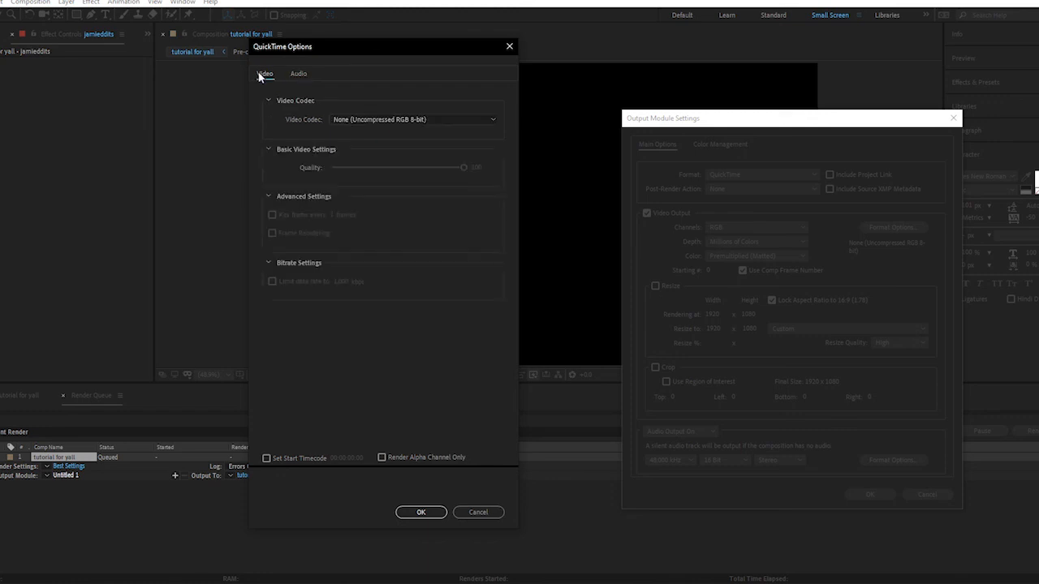
{"action": "left_click", "coordinate": [420, 513]}
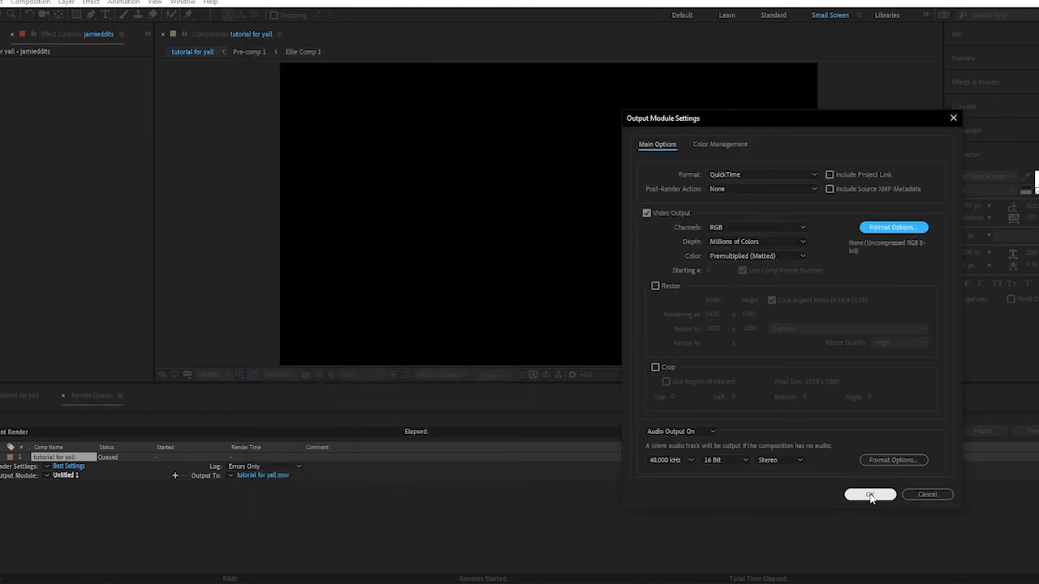
{"action": "left_click", "coordinate": [869, 495]}
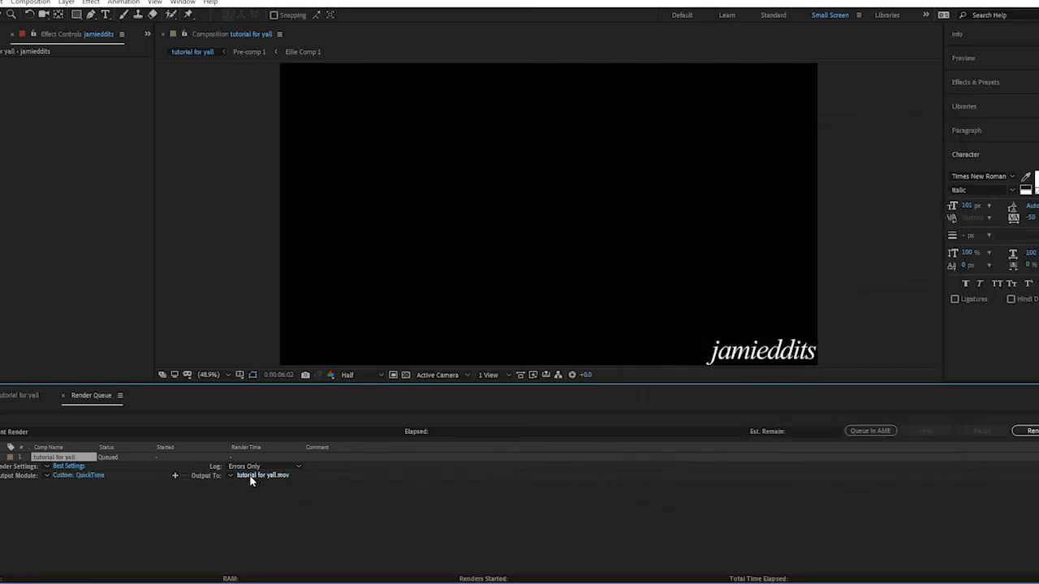
Step: Set the render's output file to soifgjsdolgj.mov and return to the tutorial for yall timeline
{"action": "left_click", "coordinate": [276, 479]}
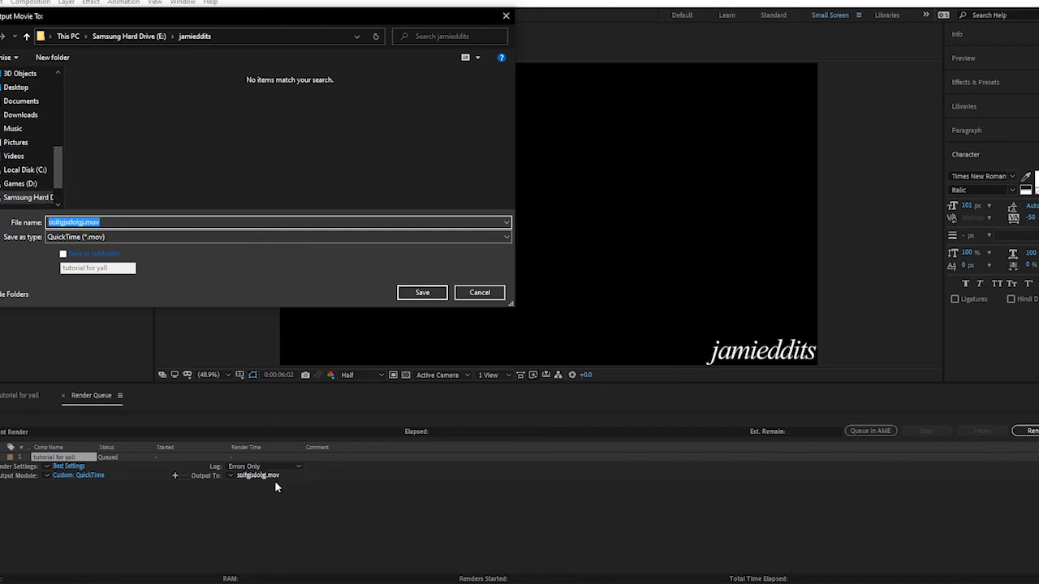
{"action": "key", "text": "Escape"}
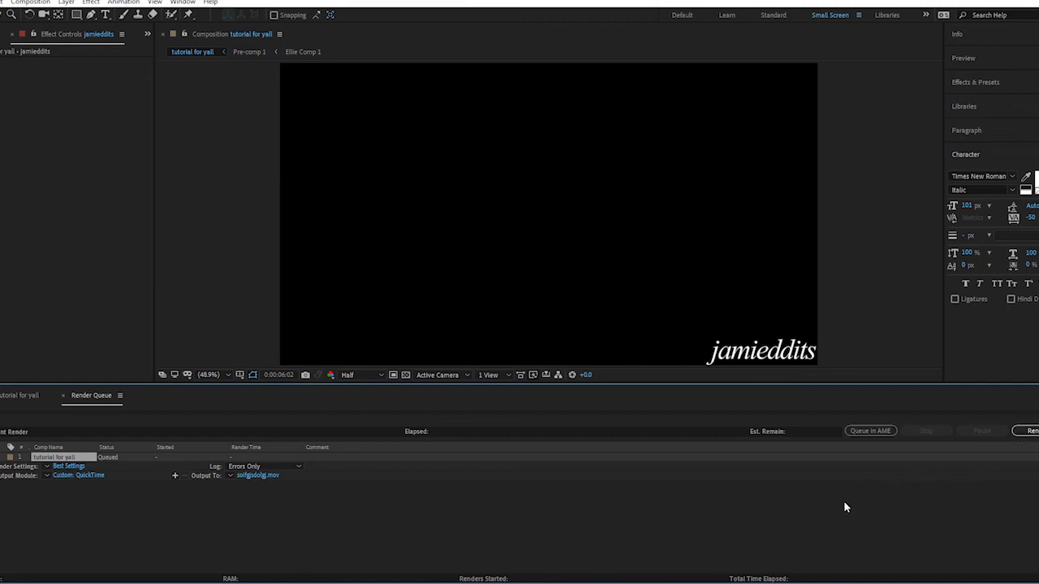
{"action": "left_click", "coordinate": [16, 397]}
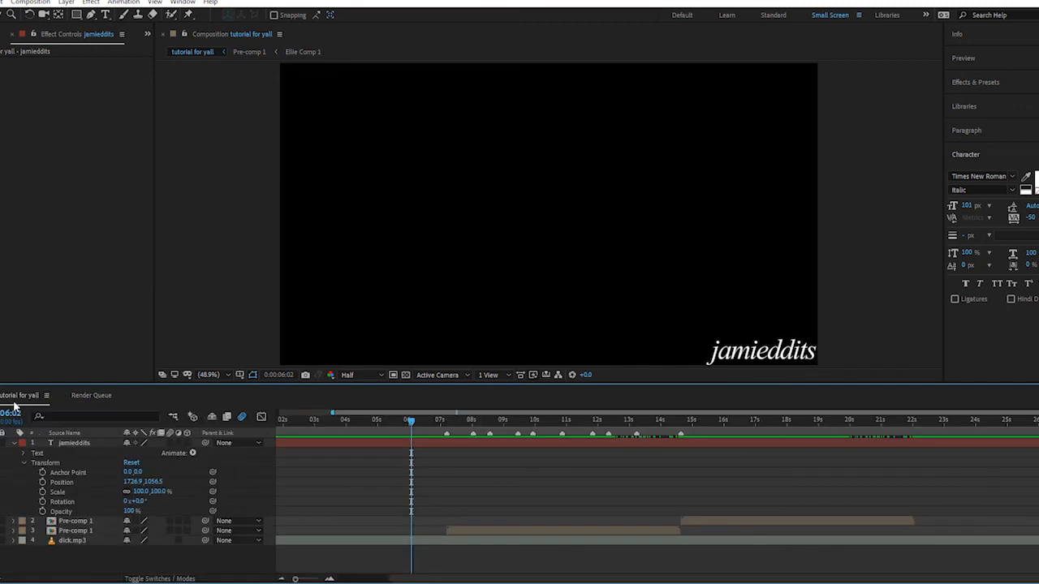